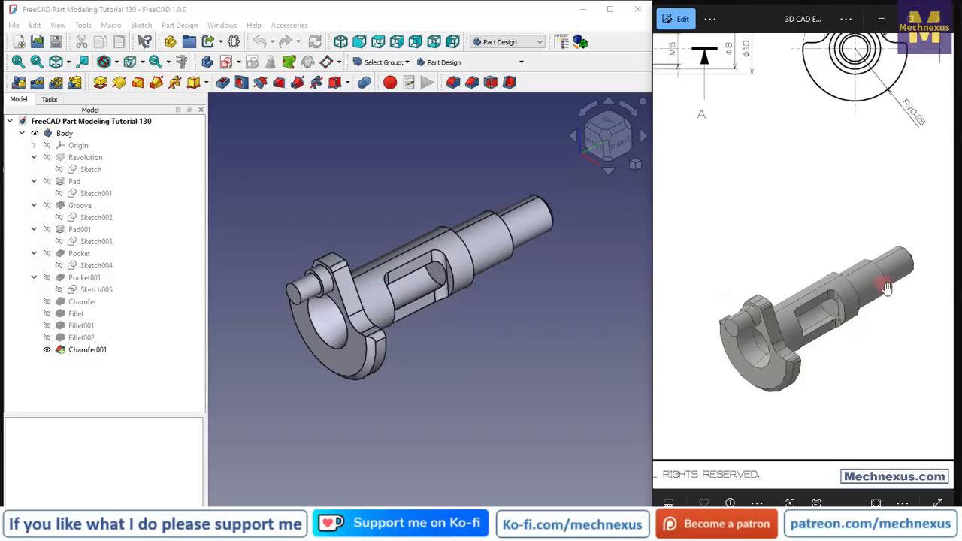
- Examine the shaft drawing's views and inspect the finished part model from another angle
{"action": "scroll", "coordinate": [752, 293], "scroll_direction": "down", "scroll_amount": 3}
{"action": "scroll", "coordinate": [716, 274], "scroll_direction": "up", "scroll_amount": 3}
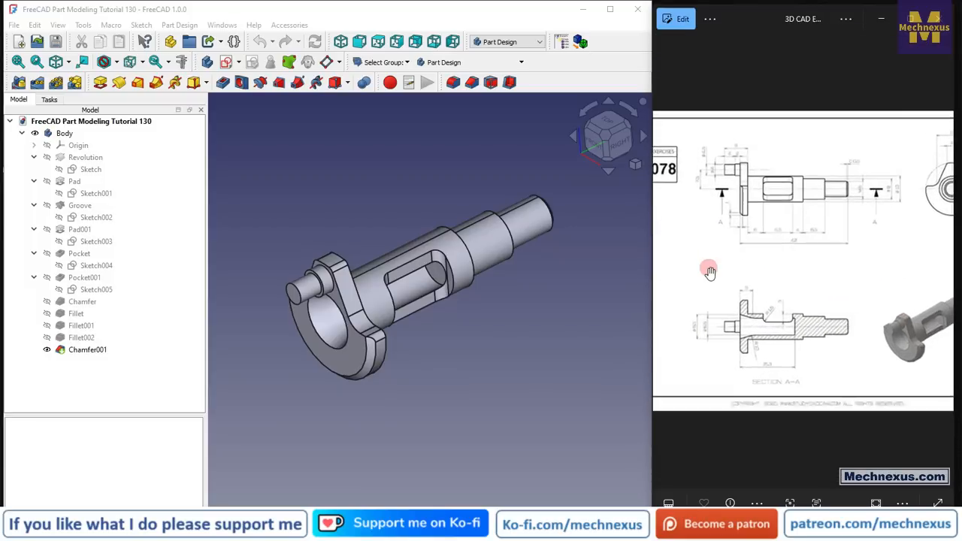
{"action": "mouse_move", "coordinate": [852, 281]}
{"action": "left_mouse_down"}
{"action": "mouse_move", "coordinate": [789, 288]}
{"action": "mouse_move", "coordinate": [807, 289]}
{"action": "left_mouse_up"}
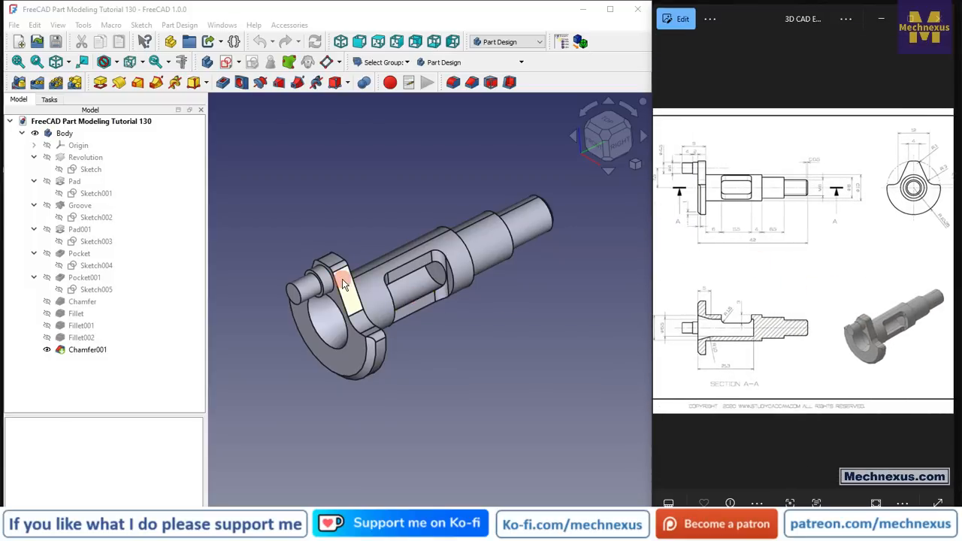
{"action": "middle_click_drag", "start_coordinate": [373, 328], "coordinate": [455, 354]}
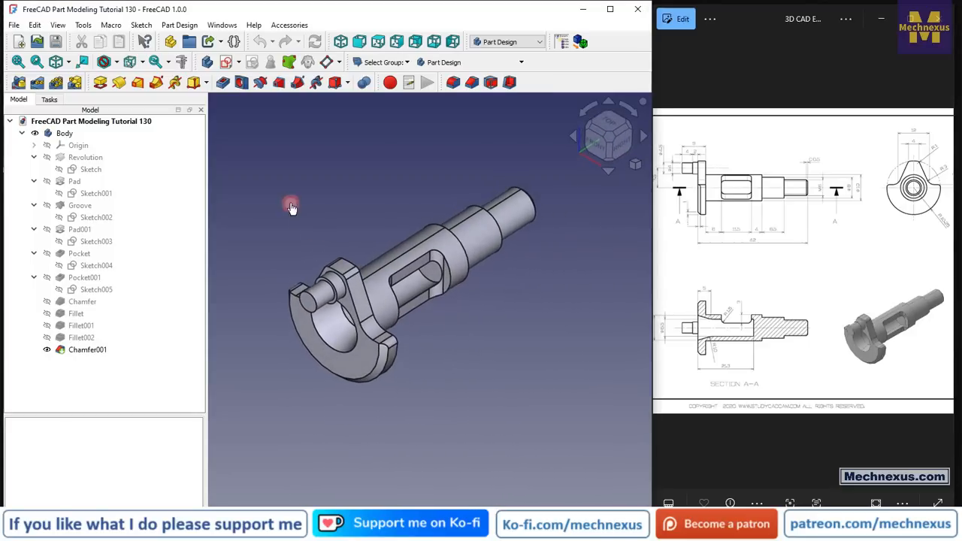
- View the FreeCAD version information and close the About dialog
{"action": "left_click", "coordinate": [254, 27]}
{"action": "left_click", "coordinate": [298, 158]}
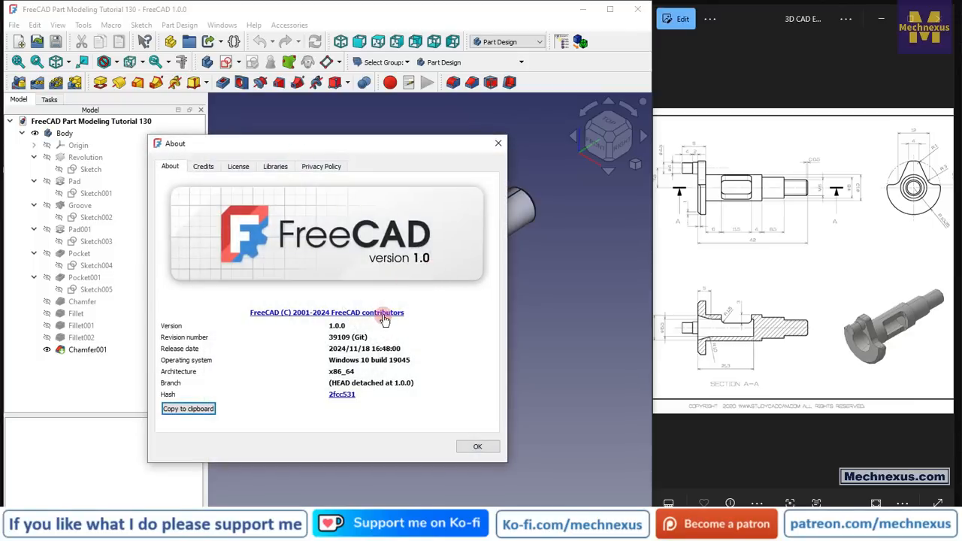
{"action": "left_click", "coordinate": [478, 447]}
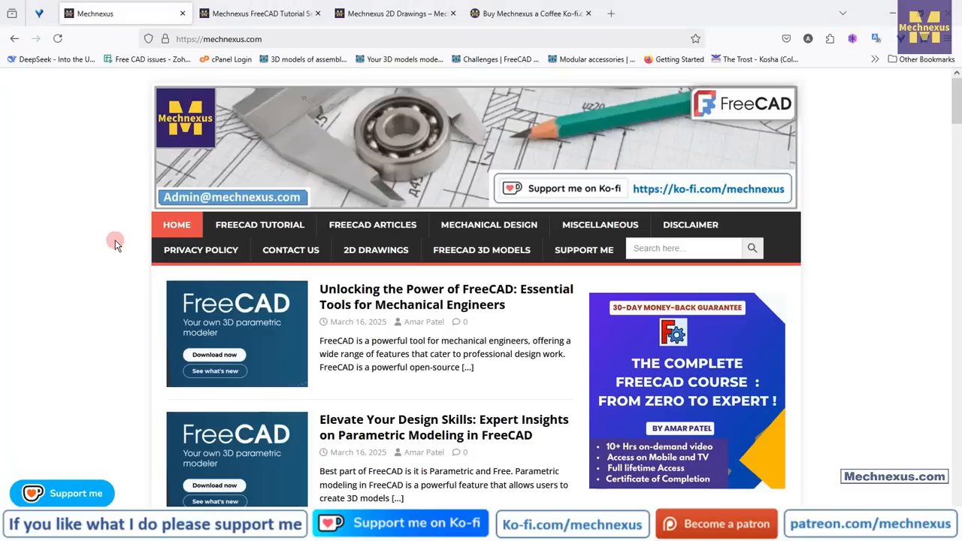
- Look through the FreeCAD articles and categories on the Mechnexus home page in the web browser
{"action": "scroll", "coordinate": [115, 248], "scroll_direction": "down", "scroll_amount": 3}
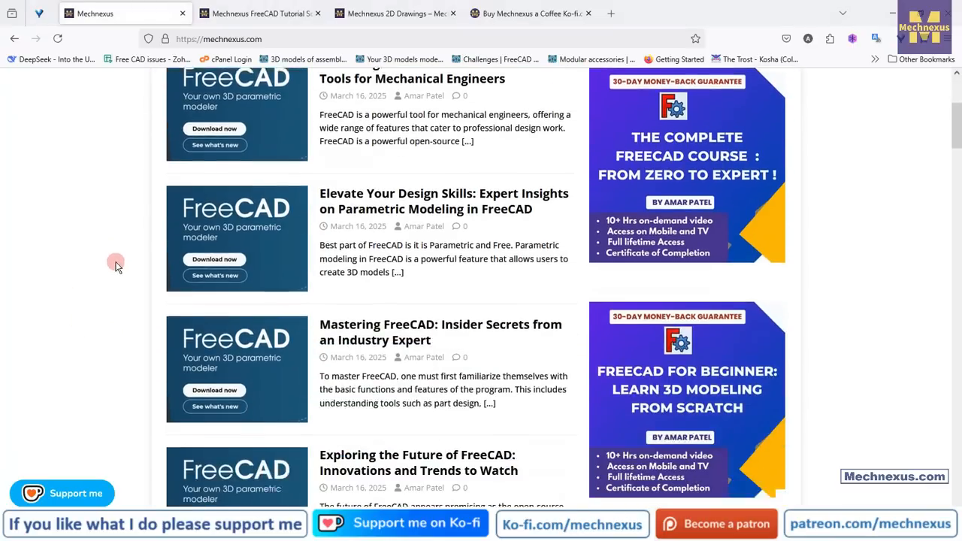
{"action": "scroll", "coordinate": [115, 265], "scroll_direction": "down", "scroll_amount": 10}
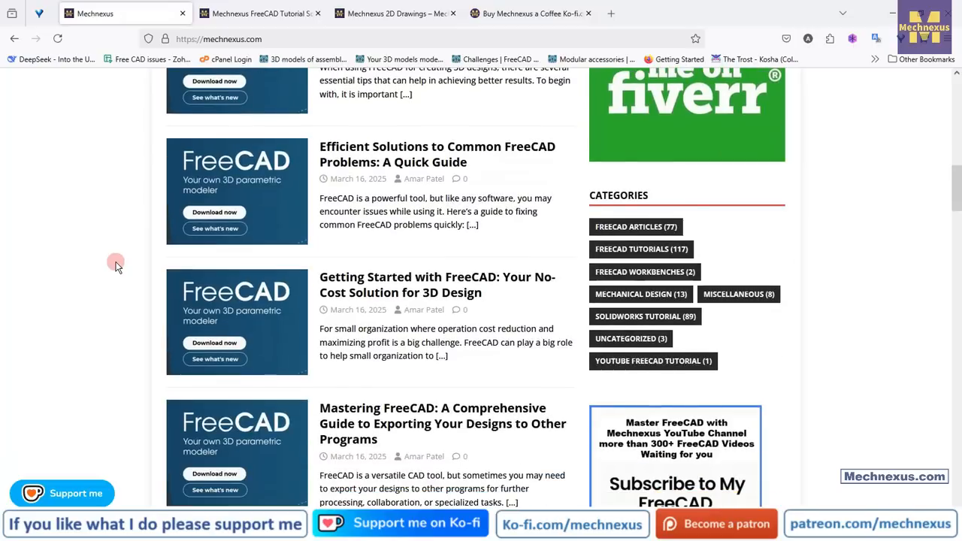
{"action": "scroll", "coordinate": [116, 265], "scroll_direction": "up", "scroll_amount": 10}
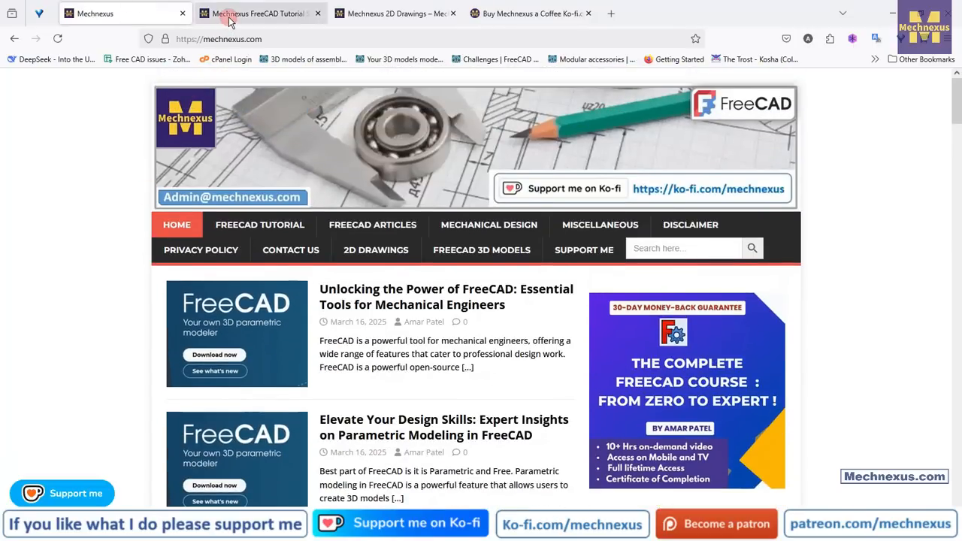
- Browse the numbered models on the Mechnexus FreeCAD Tutorial Source File page
{"action": "left_click", "coordinate": [225, 15]}
{"action": "scroll", "coordinate": [78, 238], "scroll_direction": "up", "scroll_amount": 10}
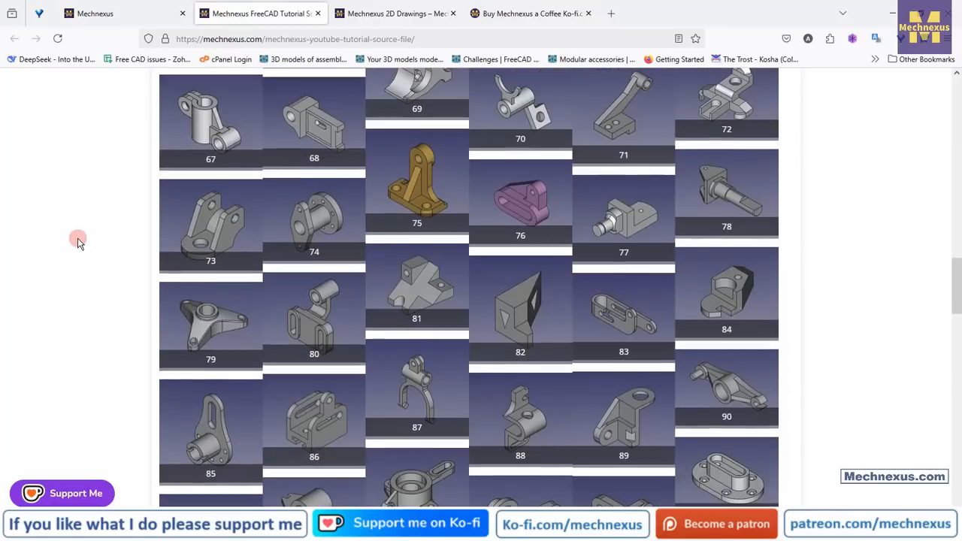
{"action": "scroll", "coordinate": [79, 241], "scroll_direction": "up", "scroll_amount": 4}
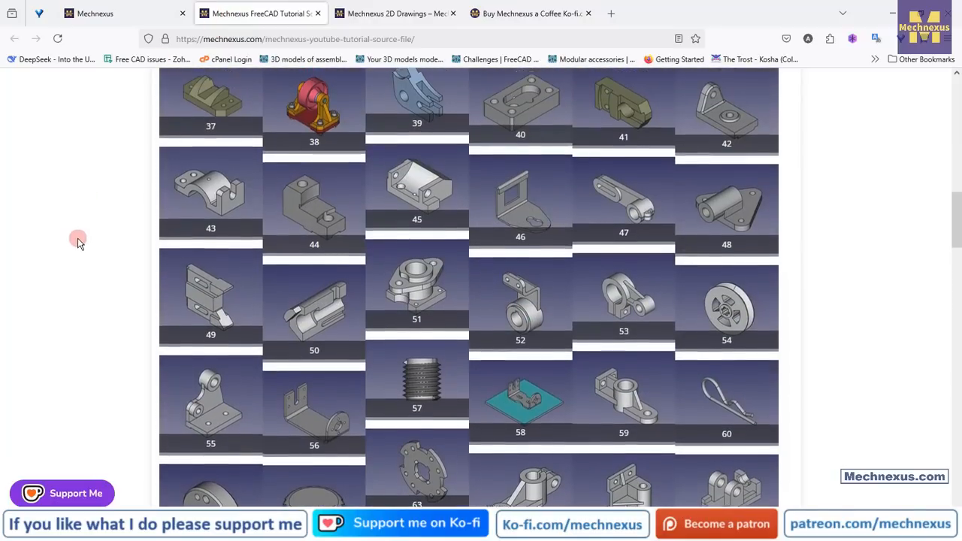
{"action": "scroll", "coordinate": [78, 240], "scroll_direction": "up", "scroll_amount": 3}
{"action": "scroll", "coordinate": [78, 242], "scroll_direction": "up", "scroll_amount": 2}
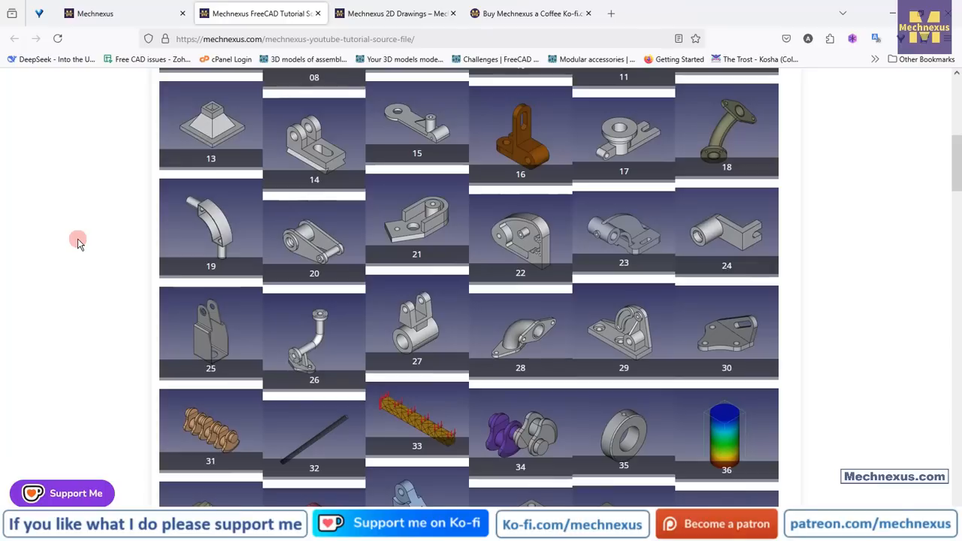
{"action": "scroll", "coordinate": [336, 256], "scroll_direction": "down", "scroll_amount": 6}
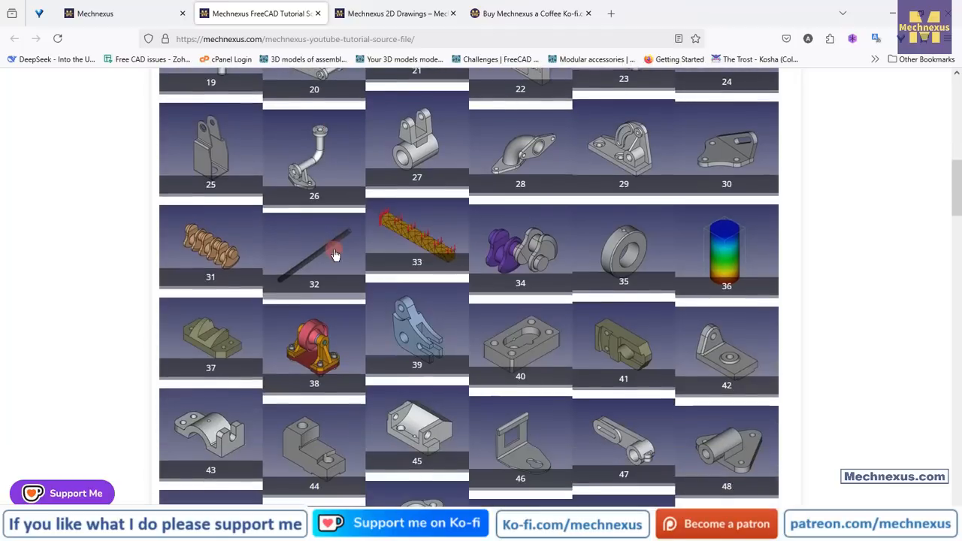
{"action": "scroll", "coordinate": [336, 256], "scroll_direction": "down", "scroll_amount": 5}
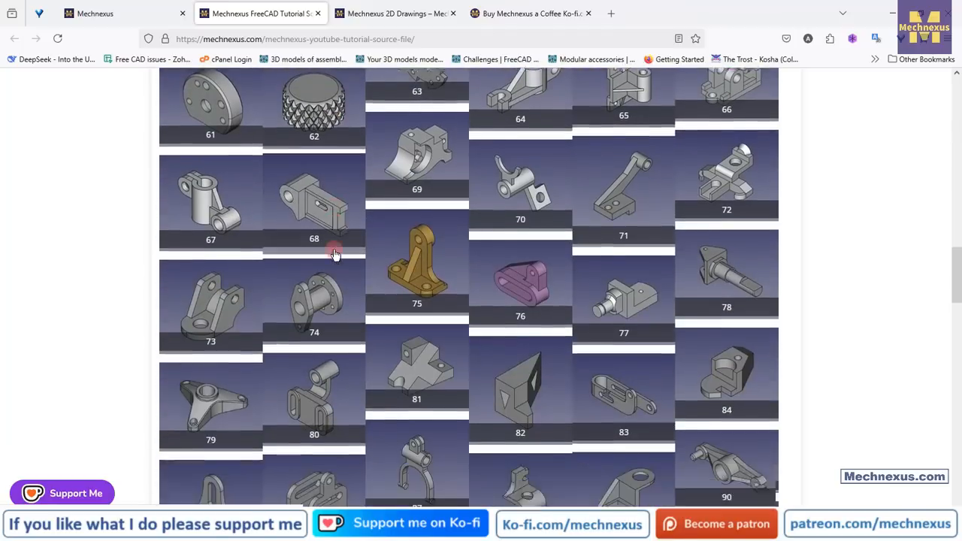
{"action": "scroll", "coordinate": [334, 252], "scroll_direction": "up", "scroll_amount": 5}
{"action": "scroll", "coordinate": [334, 254], "scroll_direction": "up", "scroll_amount": 12}
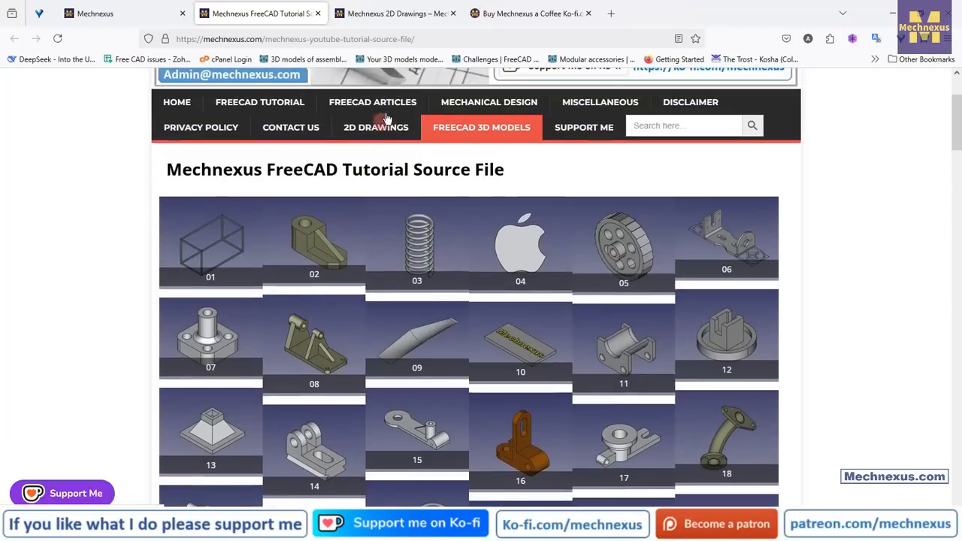
- Look through the drawing thumbnails on the Mechnexus 2D Drawings page
{"action": "left_click", "coordinate": [385, 13]}
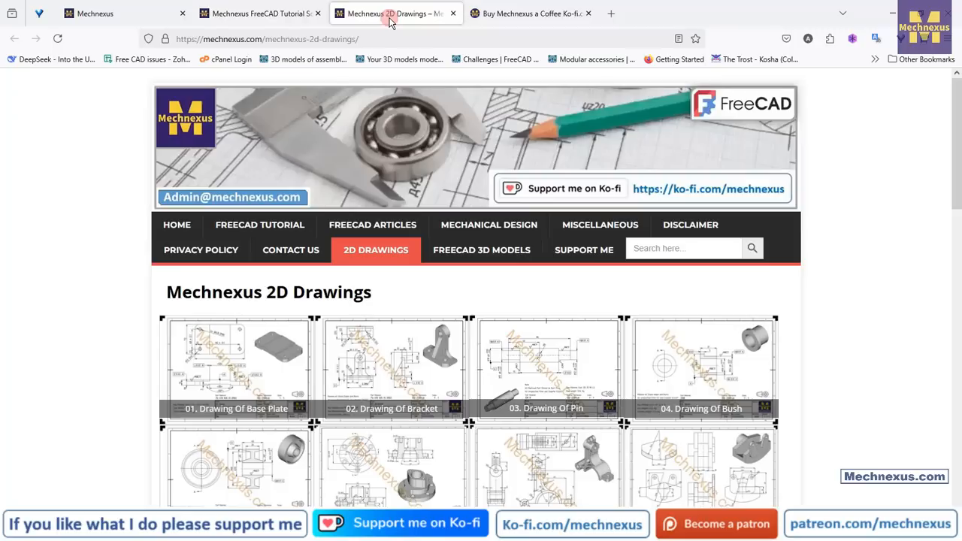
{"action": "scroll", "coordinate": [62, 341], "scroll_direction": "down", "scroll_amount": 2}
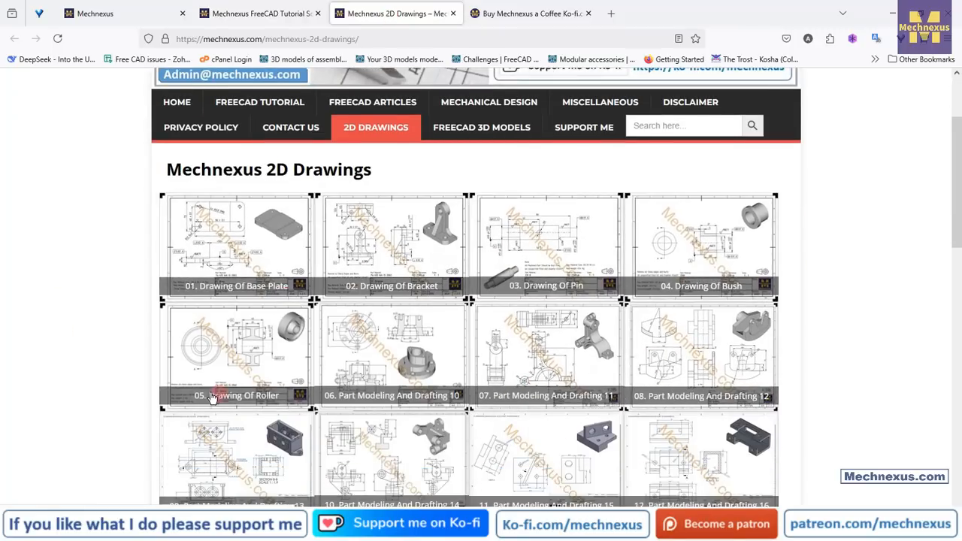
{"action": "scroll", "coordinate": [150, 375], "scroll_direction": "down", "scroll_amount": 2}
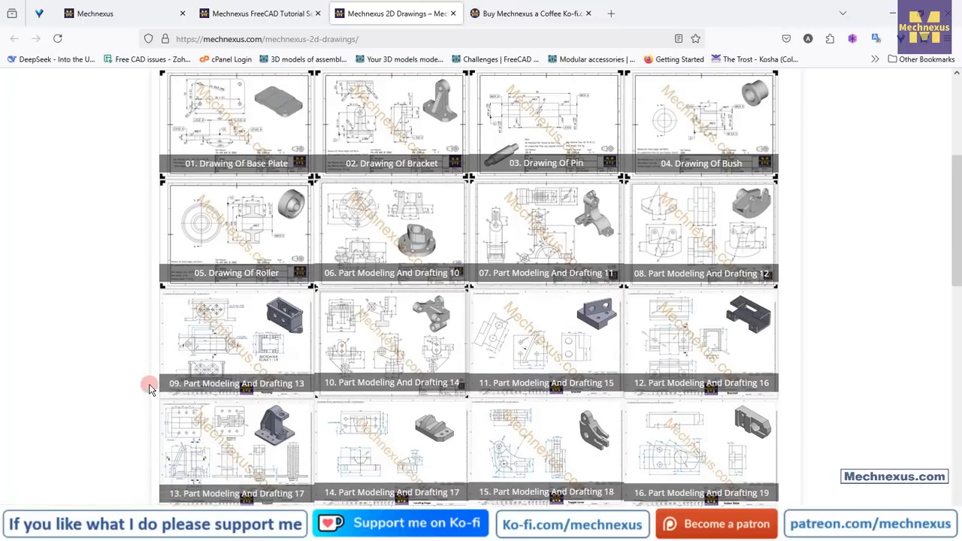
{"action": "scroll", "coordinate": [197, 369], "scroll_direction": "up", "scroll_amount": 1}
{"action": "scroll", "coordinate": [197, 369], "scroll_direction": "up", "scroll_amount": 3}
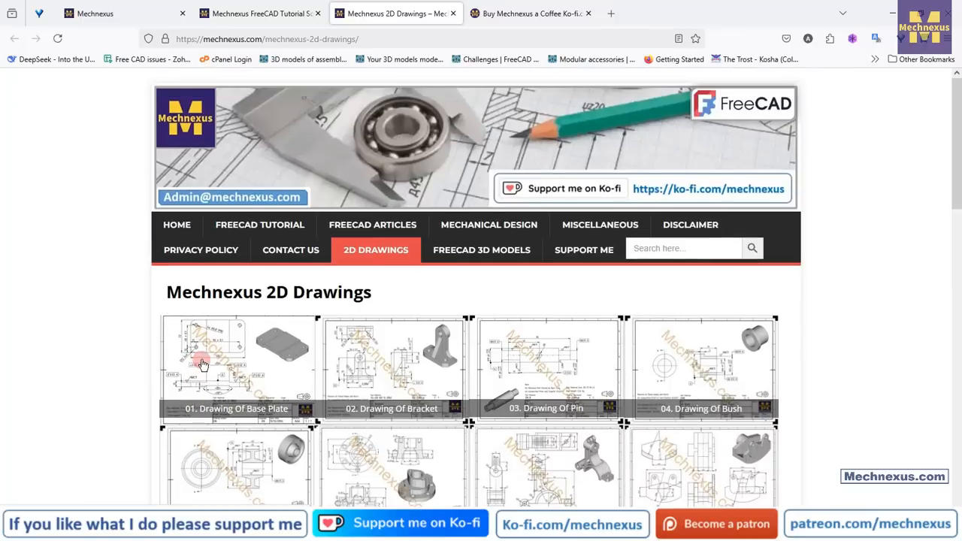
- Review the donation, about and shop sections of the Mechnexus Ko-fi page, and return to the Mechnexus home page
{"action": "left_click", "coordinate": [508, 18]}
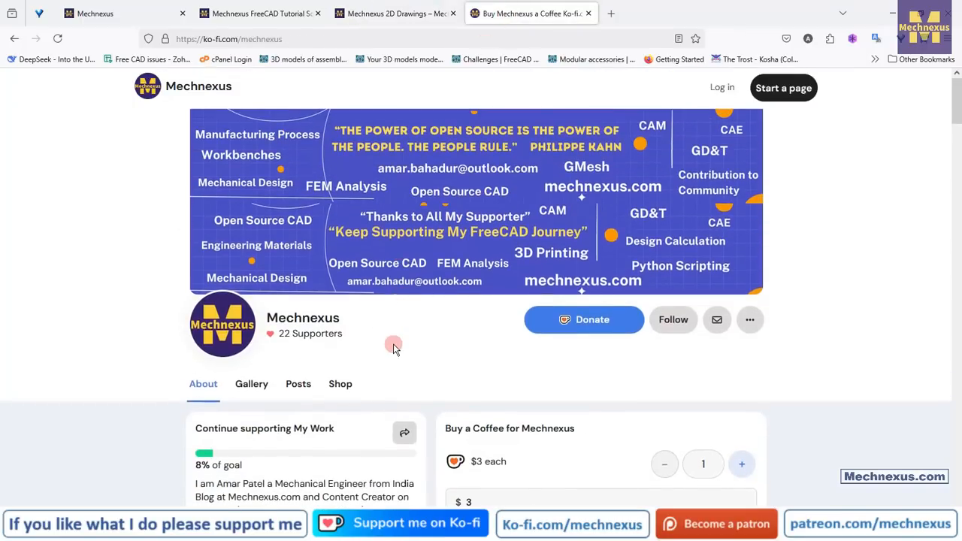
{"action": "scroll", "coordinate": [393, 346], "scroll_direction": "down", "scroll_amount": 2}
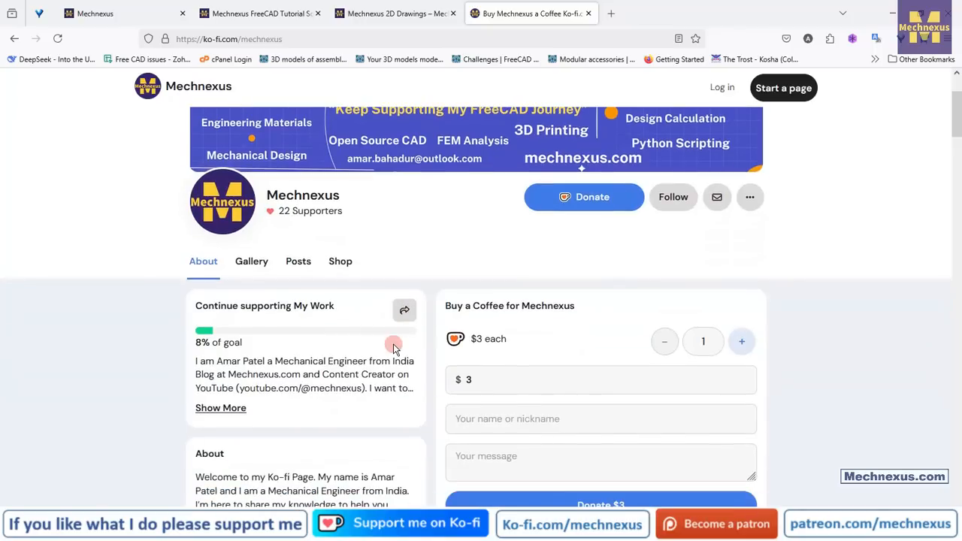
{"action": "scroll", "coordinate": [393, 346], "scroll_direction": "down", "scroll_amount": 2}
{"action": "scroll", "coordinate": [394, 345], "scroll_direction": "up", "scroll_amount": 2}
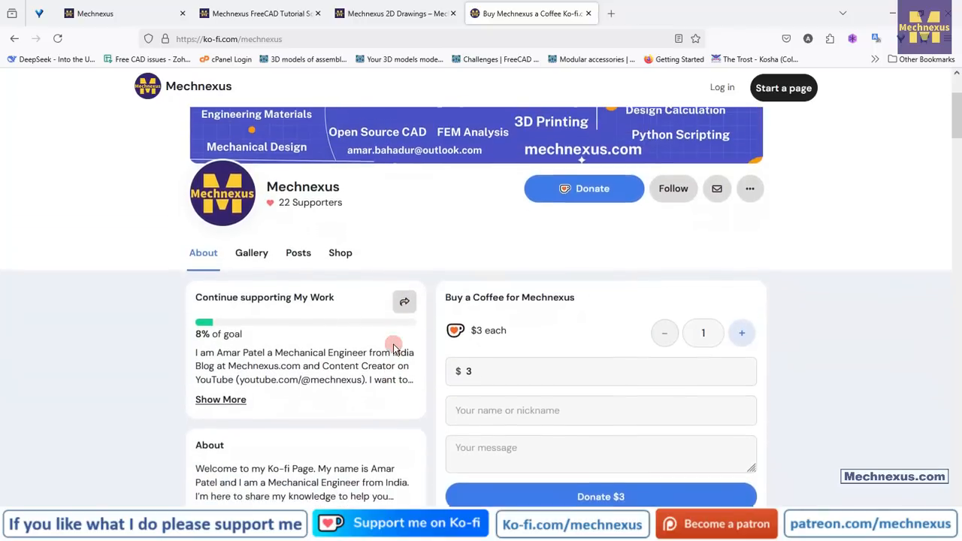
{"action": "scroll", "coordinate": [393, 345], "scroll_direction": "down", "scroll_amount": 2}
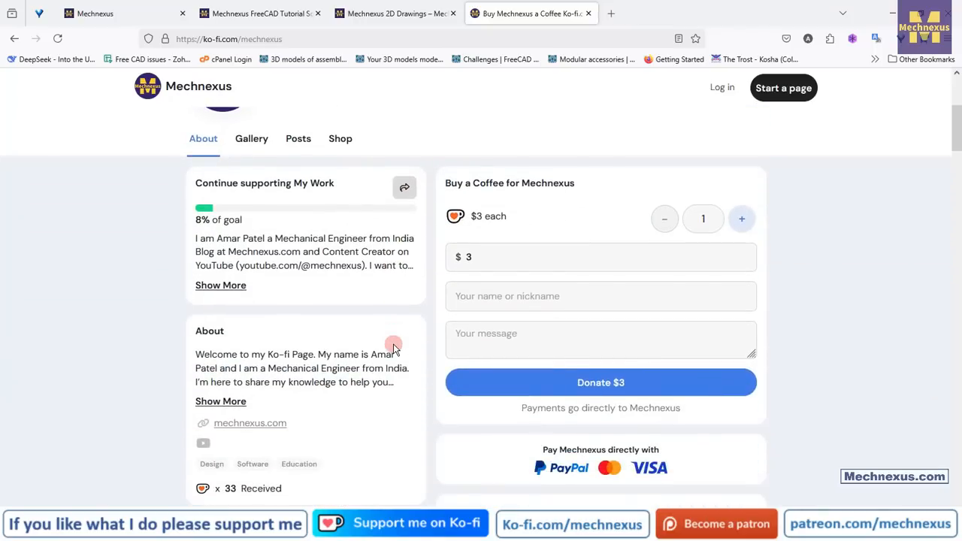
{"action": "scroll", "coordinate": [393, 347], "scroll_direction": "down", "scroll_amount": 2}
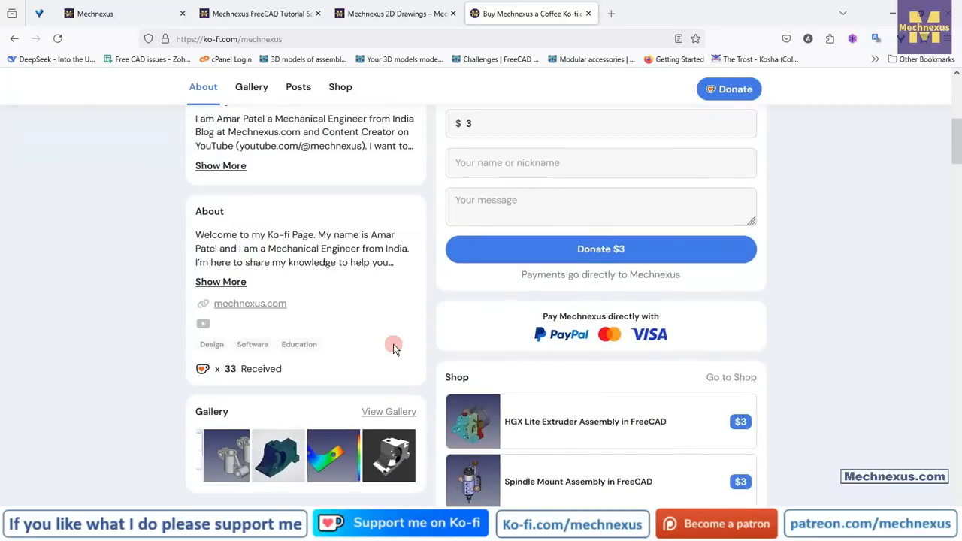
{"action": "scroll", "coordinate": [393, 344], "scroll_direction": "up", "scroll_amount": 4}
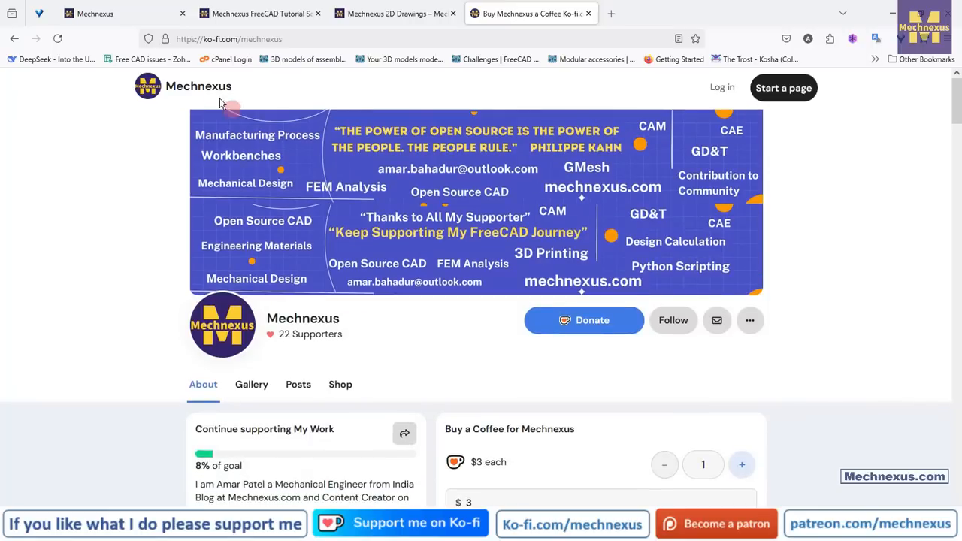
{"action": "left_click", "coordinate": [129, 14]}
{"action": "left_click", "coordinate": [584, 194]}
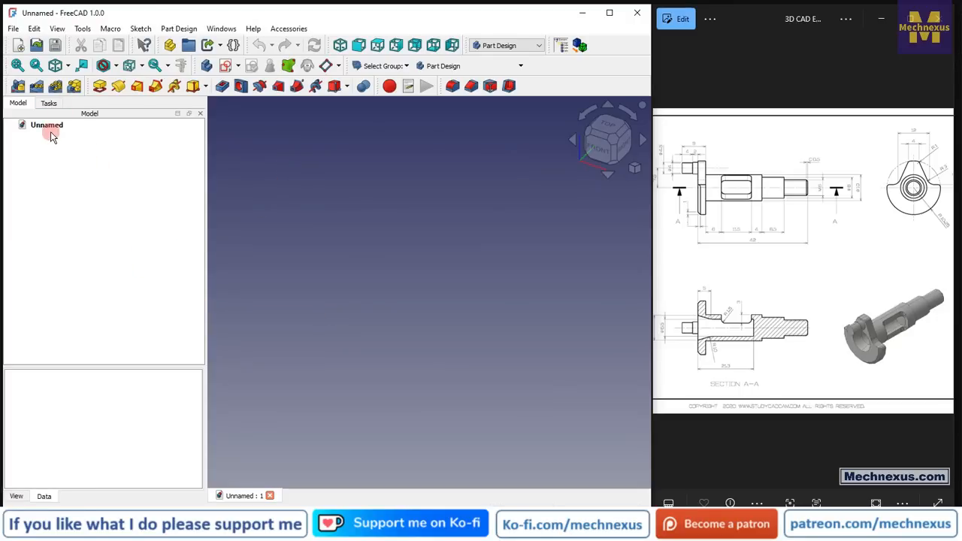
- Create a new body in the empty FreeCAD document and show its origin planes and axes
{"action": "left_click", "coordinate": [207, 66]}
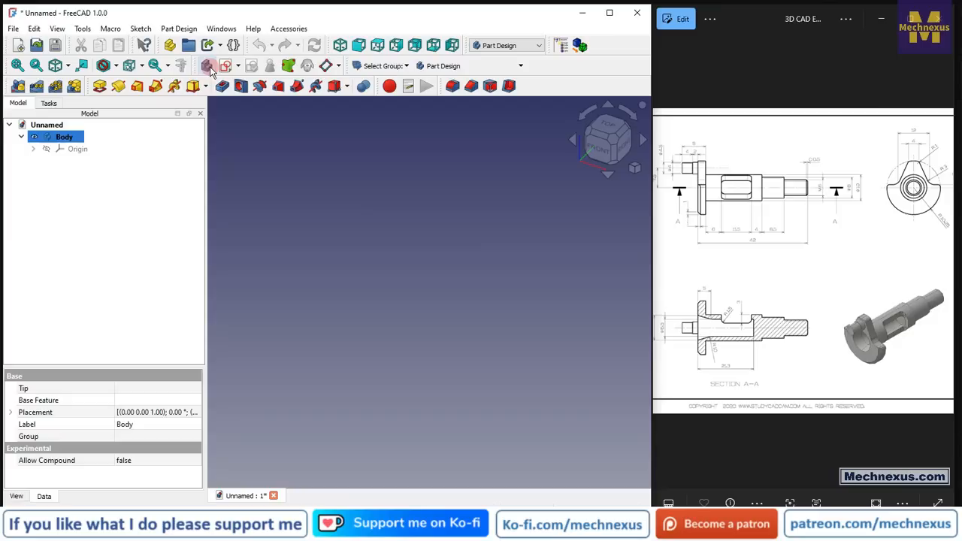
{"action": "left_click", "coordinate": [286, 265]}
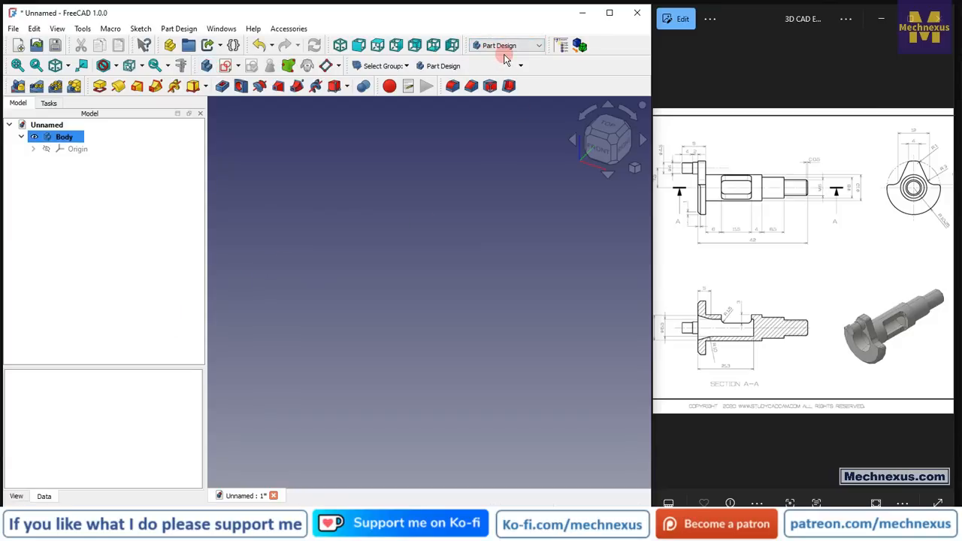
{"action": "left_click", "coordinate": [691, 255]}
{"action": "scroll", "coordinate": [691, 255], "scroll_direction": "up", "scroll_amount": 2}
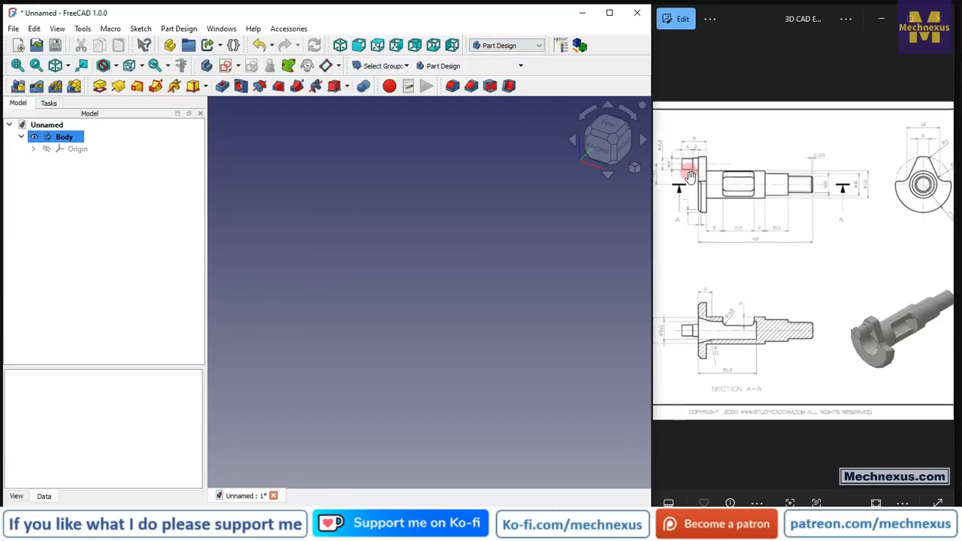
{"action": "left_click", "coordinate": [801, 272]}
{"action": "mouse_move", "coordinate": [801, 271]}
{"action": "left_mouse_down"}
{"action": "mouse_move", "coordinate": [683, 262]}
{"action": "mouse_move", "coordinate": [789, 263]}
{"action": "mouse_move", "coordinate": [801, 195]}
{"action": "mouse_move", "coordinate": [753, 153]}
{"action": "left_mouse_up"}
{"action": "scroll", "coordinate": [753, 153], "scroll_direction": "up", "scroll_amount": 1}
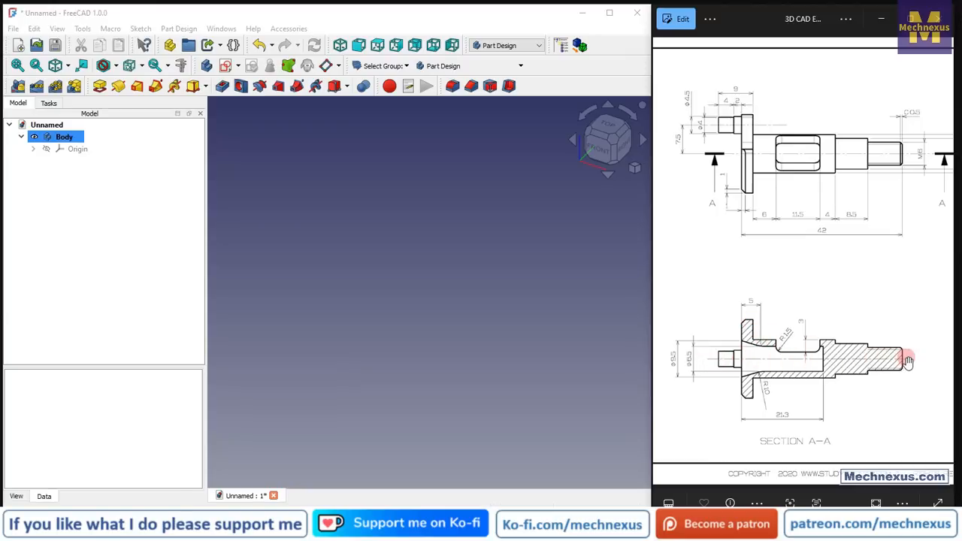
{"action": "left_click", "coordinate": [45, 149]}
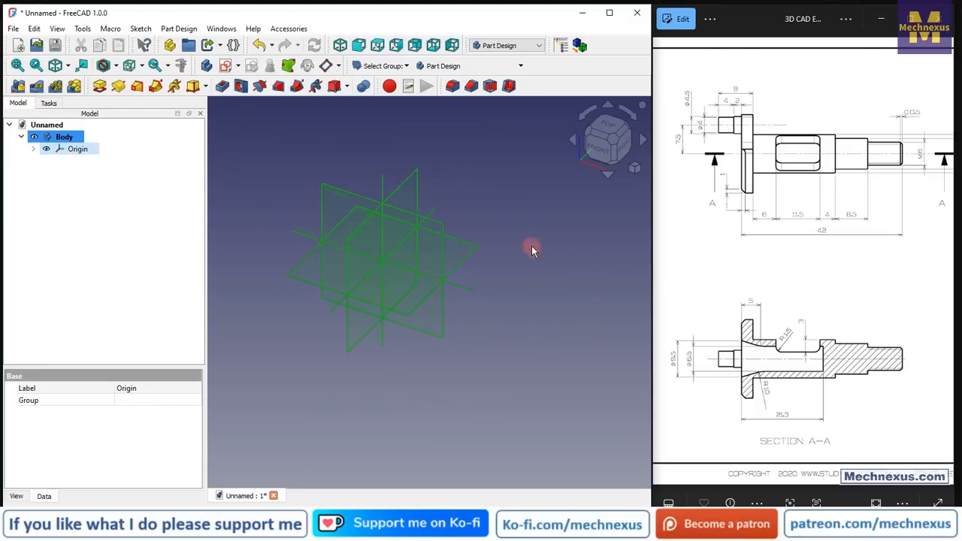
- Create a new sketch on the YZ plane and show the model tree alongside it
{"action": "left_click", "coordinate": [601, 215]}
{"action": "scroll", "coordinate": [792, 282], "scroll_direction": "down", "scroll_amount": 3}
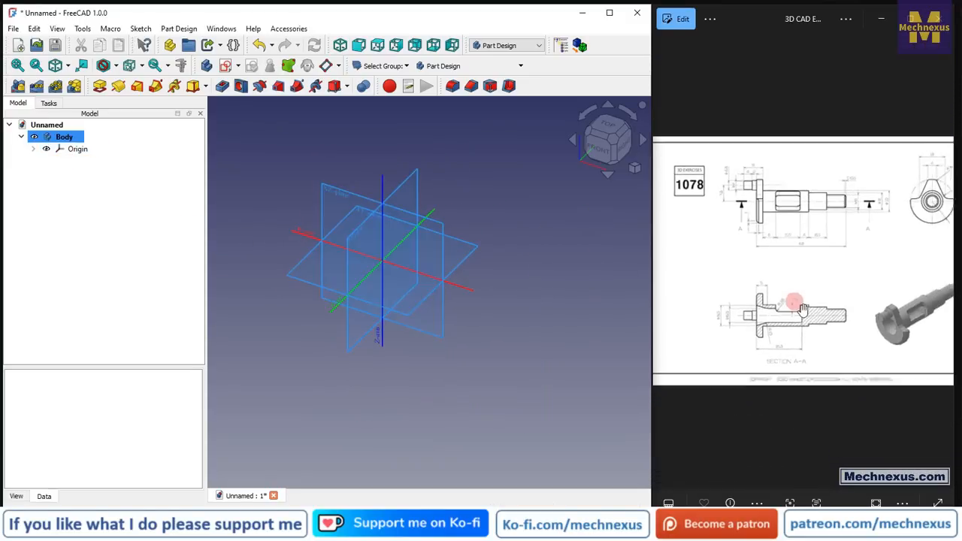
{"action": "scroll", "coordinate": [929, 316], "scroll_direction": "up", "scroll_amount": 3}
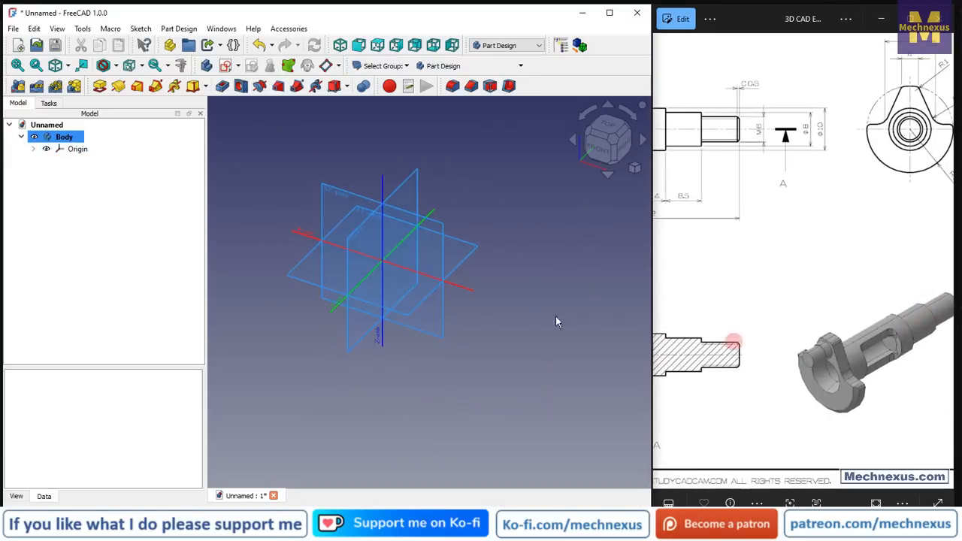
{"action": "scroll", "coordinate": [728, 332], "scroll_direction": "down", "scroll_amount": 2}
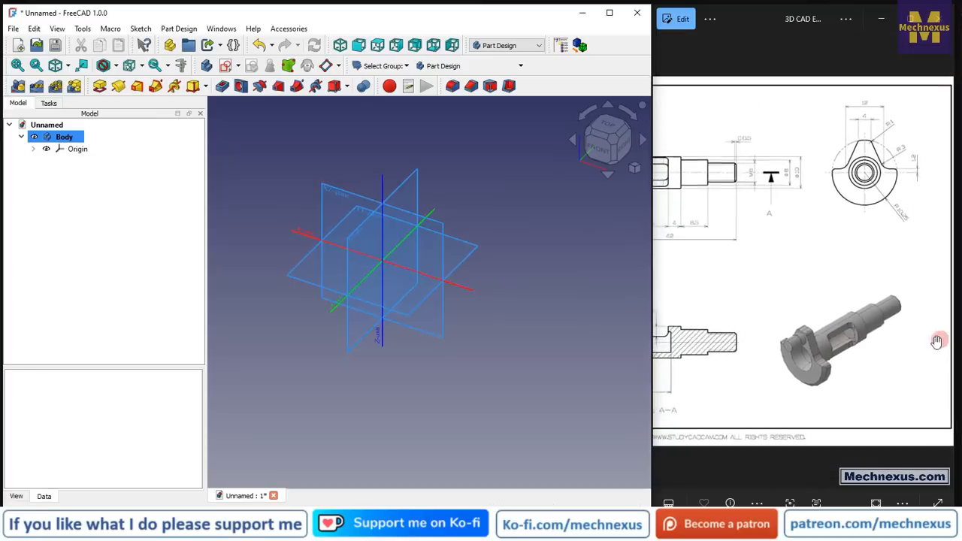
{"action": "scroll", "coordinate": [938, 341], "scroll_direction": "up", "scroll_amount": 2}
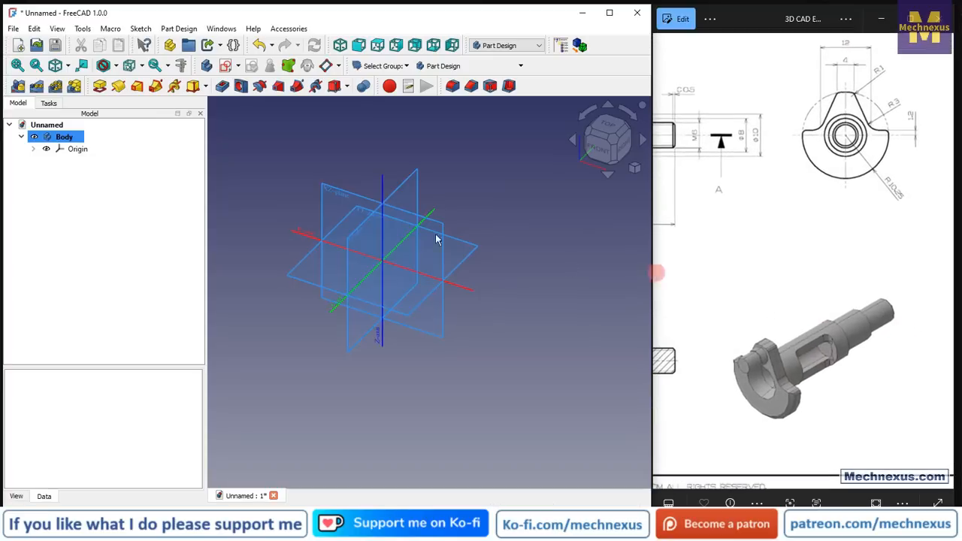
{"action": "left_click", "coordinate": [411, 180]}
{"action": "scroll", "coordinate": [313, 253], "scroll_direction": "up", "scroll_amount": 5}
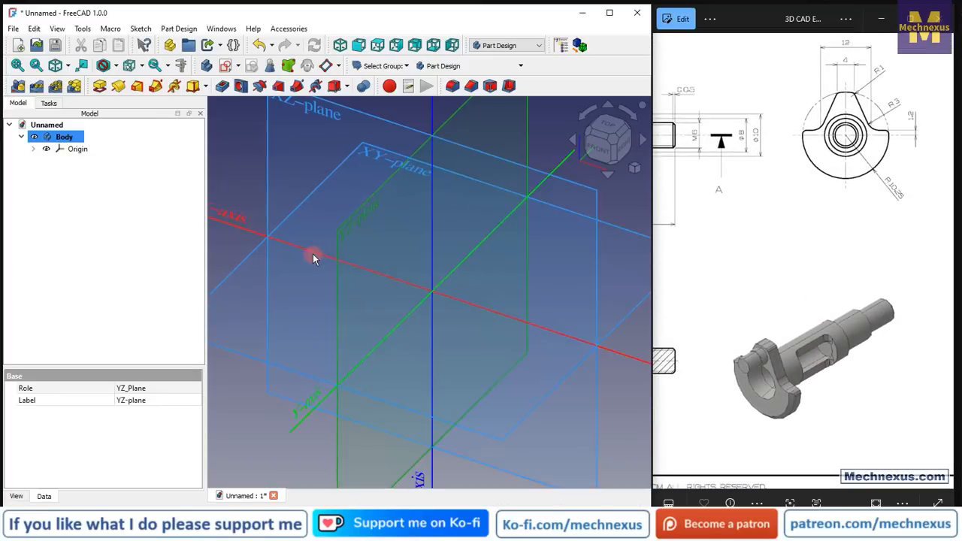
{"action": "scroll", "coordinate": [342, 244], "scroll_direction": "down", "scroll_amount": 4}
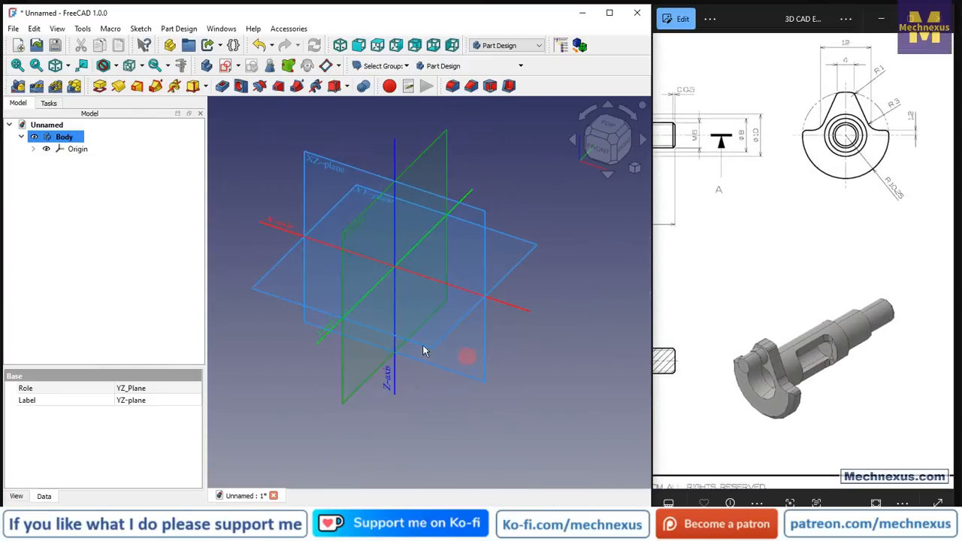
{"action": "scroll", "coordinate": [423, 350], "scroll_direction": "down", "scroll_amount": 3}
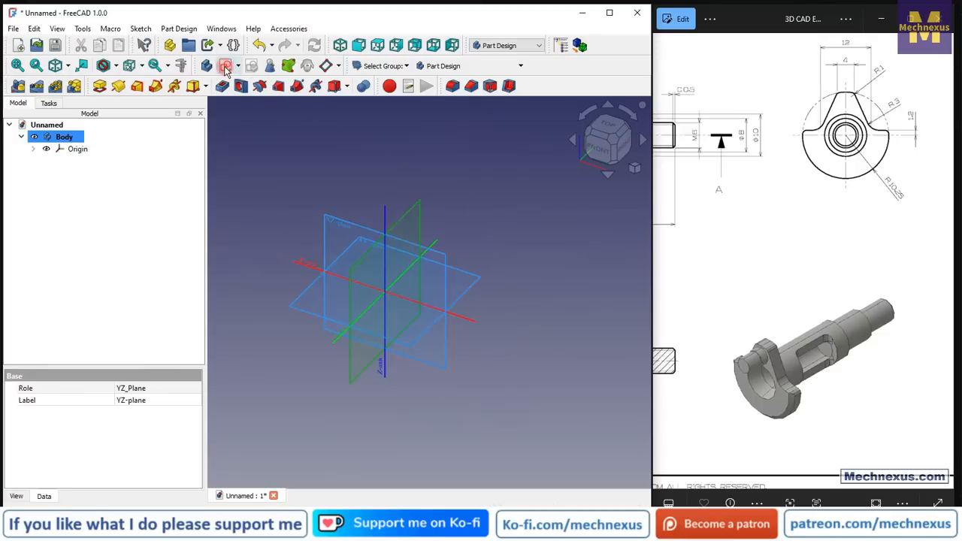
{"action": "left_click", "coordinate": [17, 104]}
{"action": "left_click", "coordinate": [66, 154]}
{"action": "left_click", "coordinate": [464, 322]}
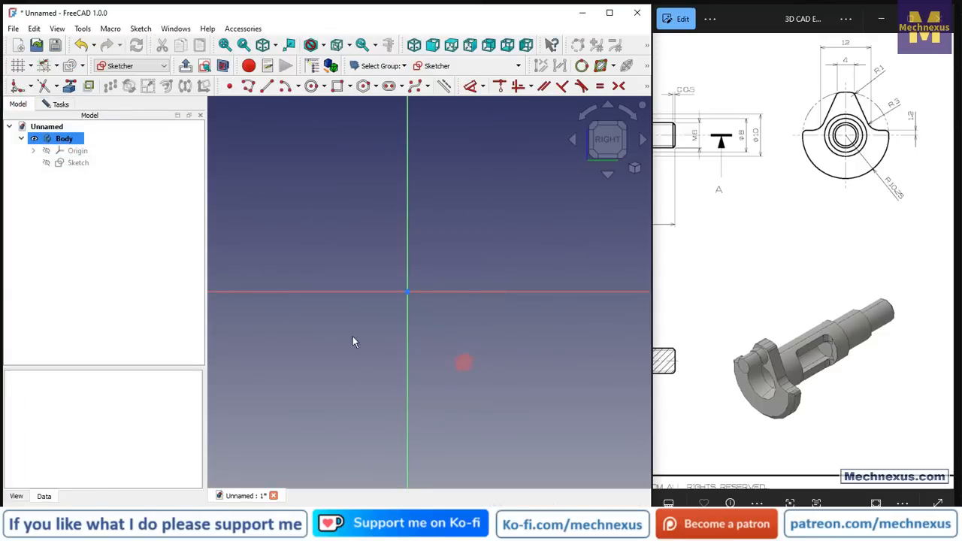
{"action": "left_click", "coordinate": [72, 153]}
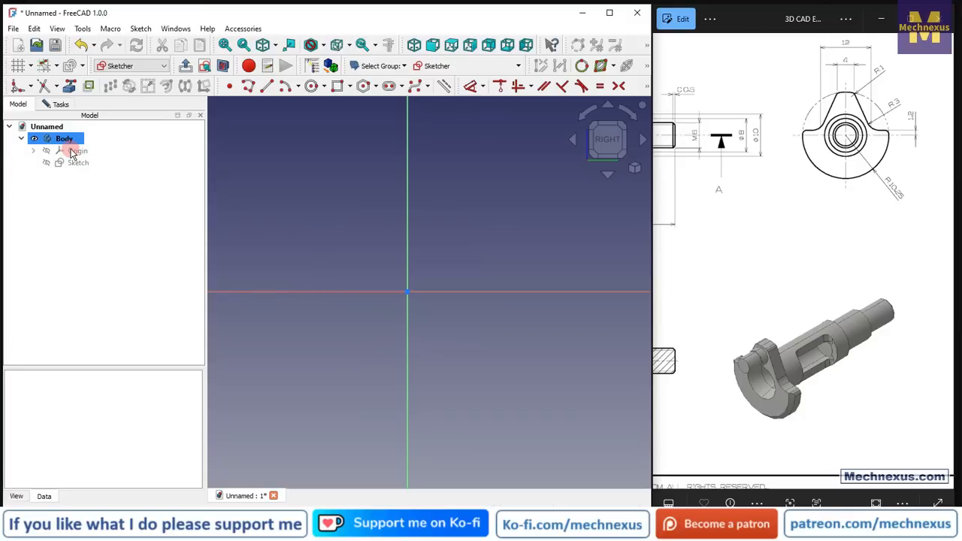
- Rearrange the sketcher toolbars so the constraint and sketch-visual tools sit together on a separate row below the geometry tools
{"action": "scroll", "coordinate": [286, 286], "scroll_direction": "down", "scroll_amount": 2}
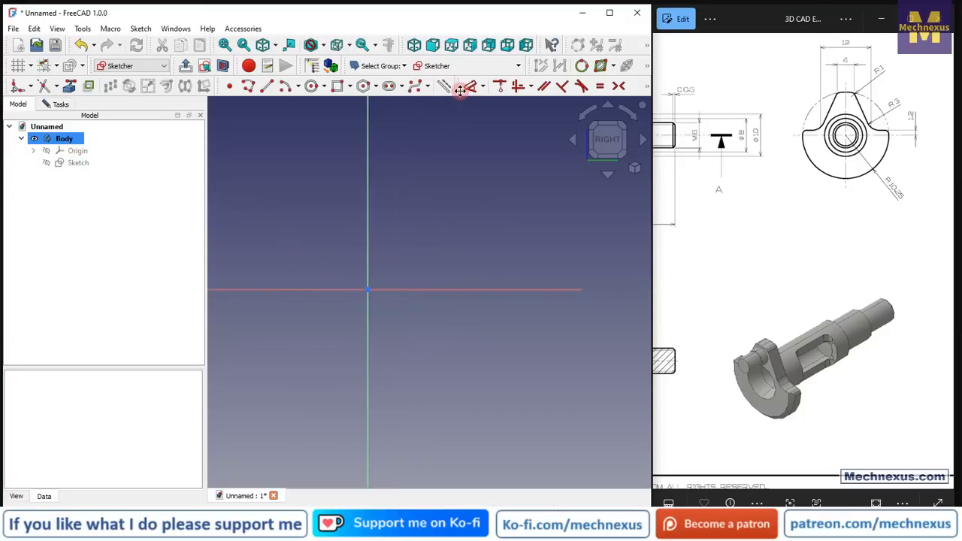
{"action": "left_click_drag", "start_coordinate": [460, 90], "coordinate": [10, 106]}
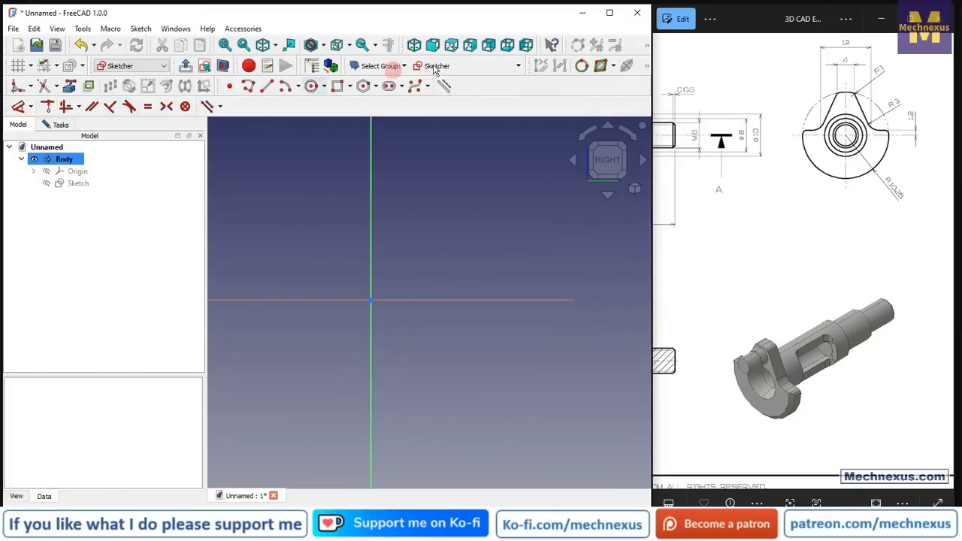
{"action": "left_click", "coordinate": [542, 67]}
{"action": "left_click_drag", "start_coordinate": [532, 69], "coordinate": [235, 107]}
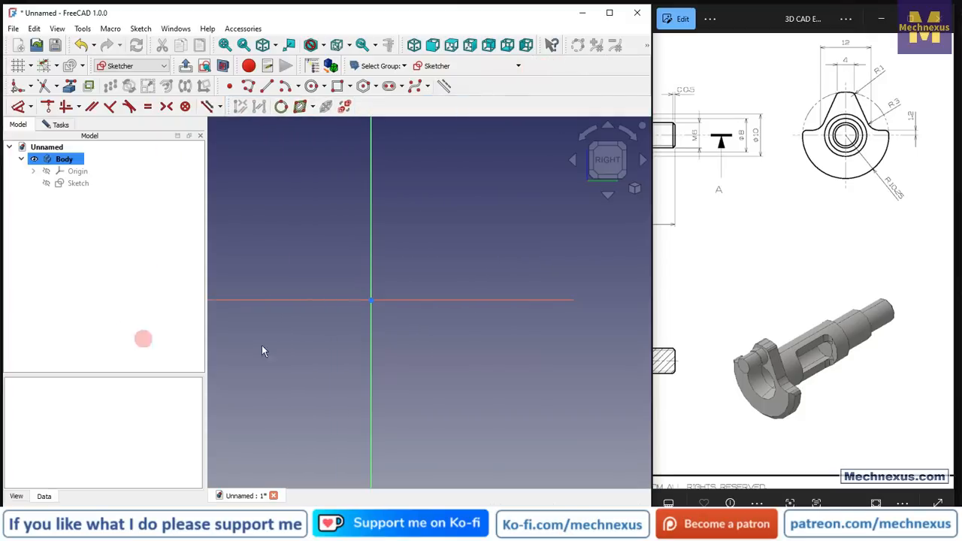
- Draw a stepped polyline from the origin up the vertical axis, then down three treads to the horizontal axis, the first tread about 68 mm long
{"action": "left_click", "coordinate": [370, 299]}
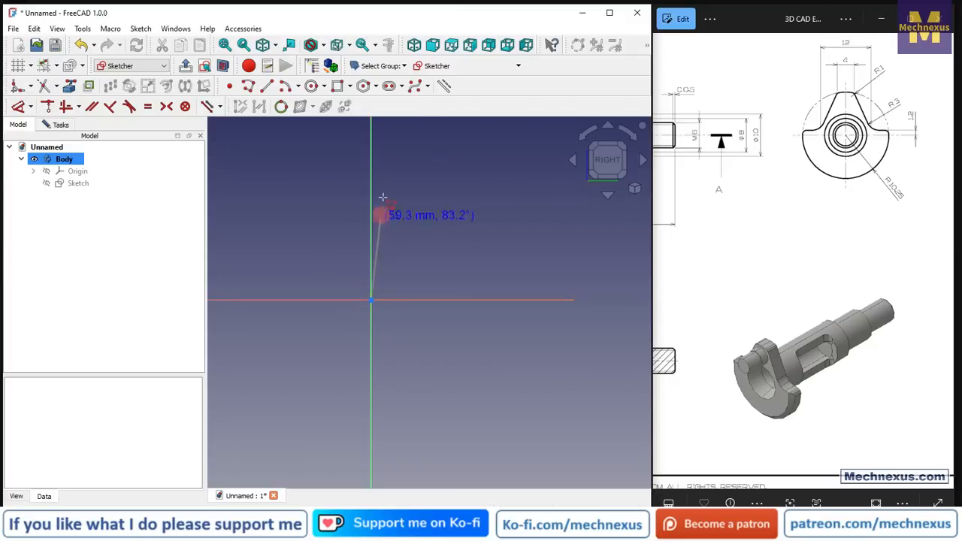
{"action": "left_click", "coordinate": [368, 180]}
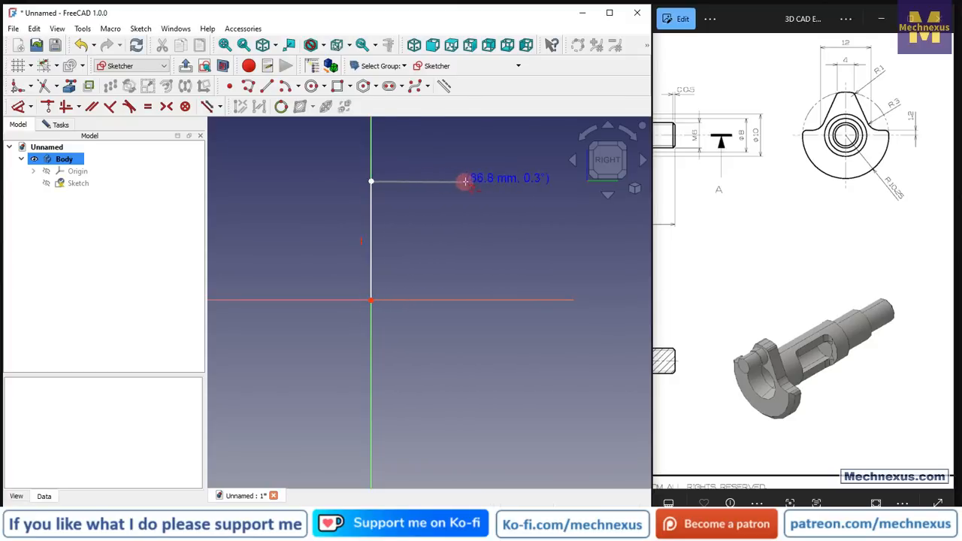
{"action": "scroll", "coordinate": [404, 211], "scroll_direction": "down", "scroll_amount": 4}
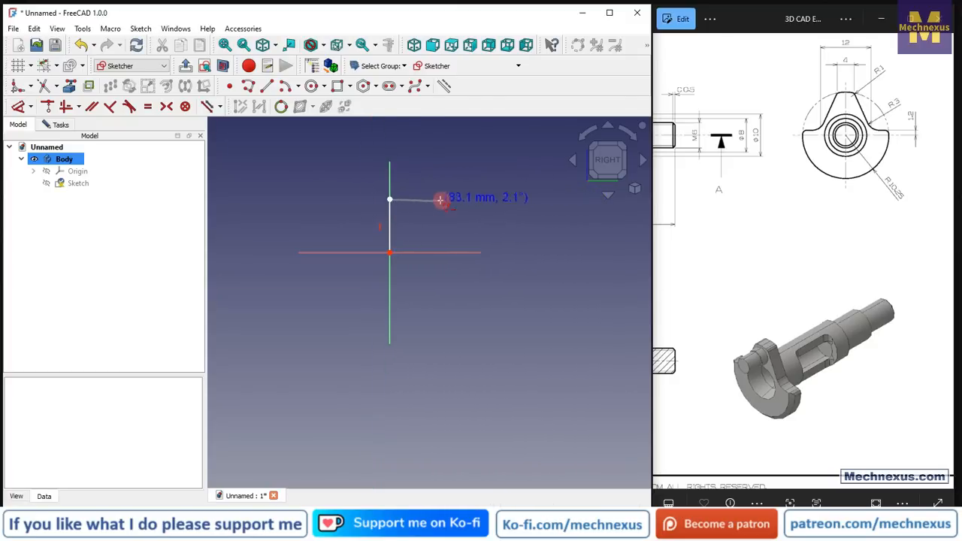
{"action": "scroll", "coordinate": [440, 199], "scroll_direction": "up", "scroll_amount": 4}
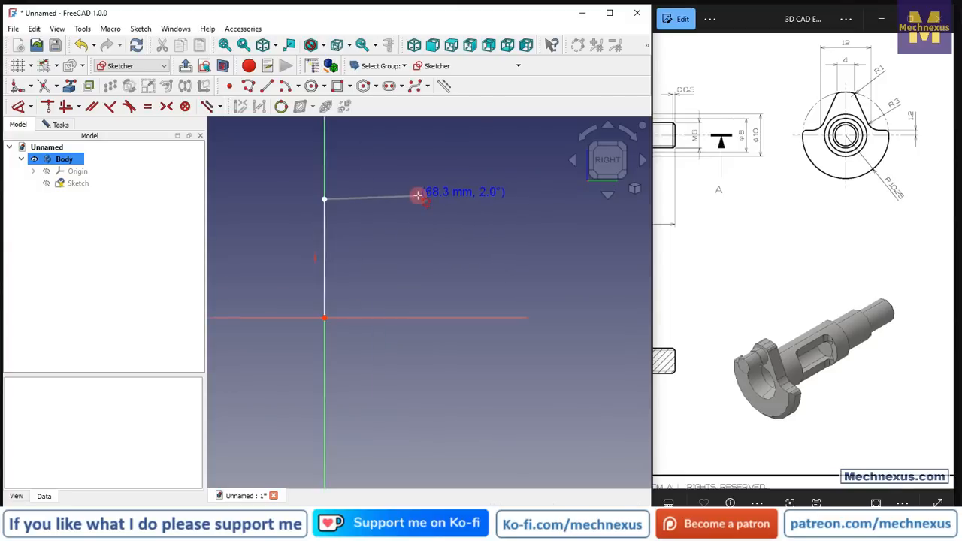
{"action": "left_click", "coordinate": [418, 199]}
{"action": "left_click", "coordinate": [417, 236]}
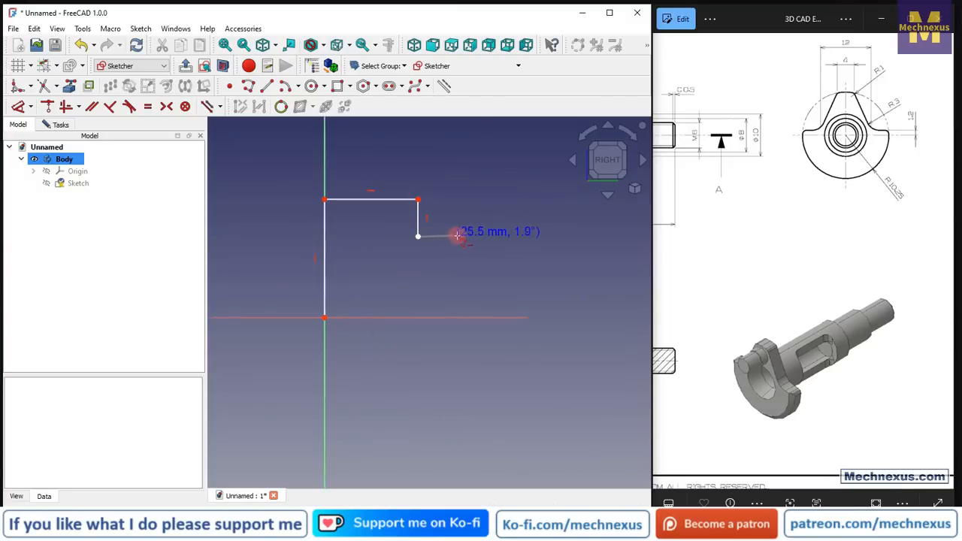
{"action": "left_click", "coordinate": [474, 236]}
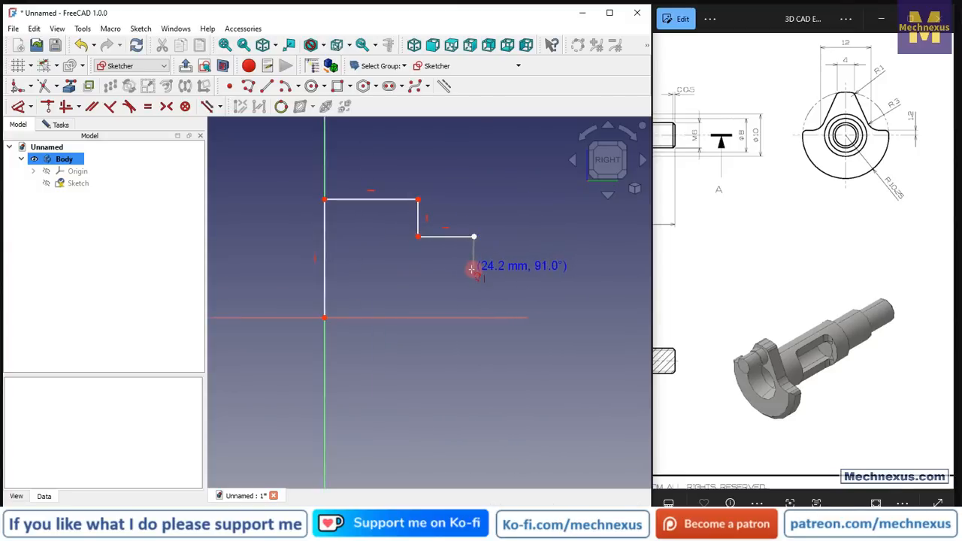
{"action": "left_click", "coordinate": [473, 270]}
{"action": "left_click", "coordinate": [562, 270]}
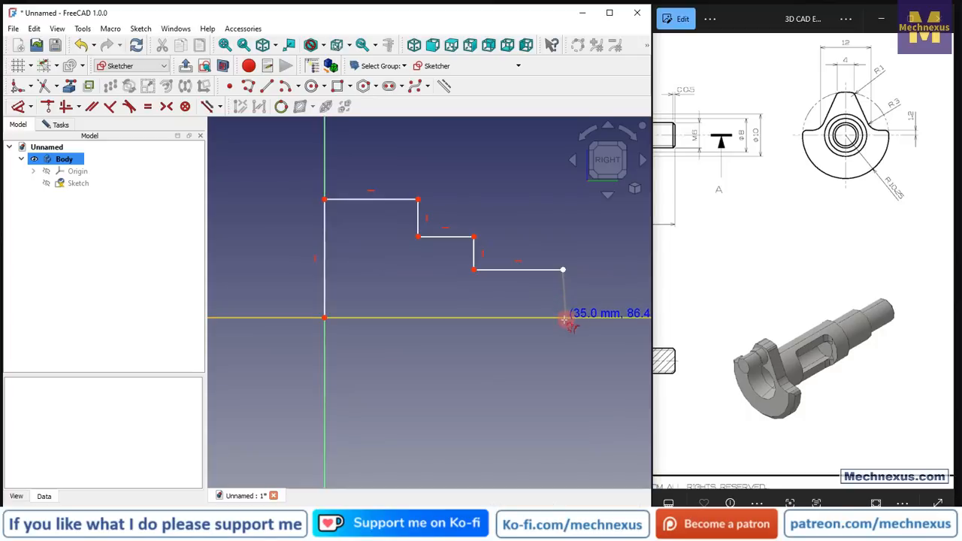
{"action": "left_click", "coordinate": [562, 318]}
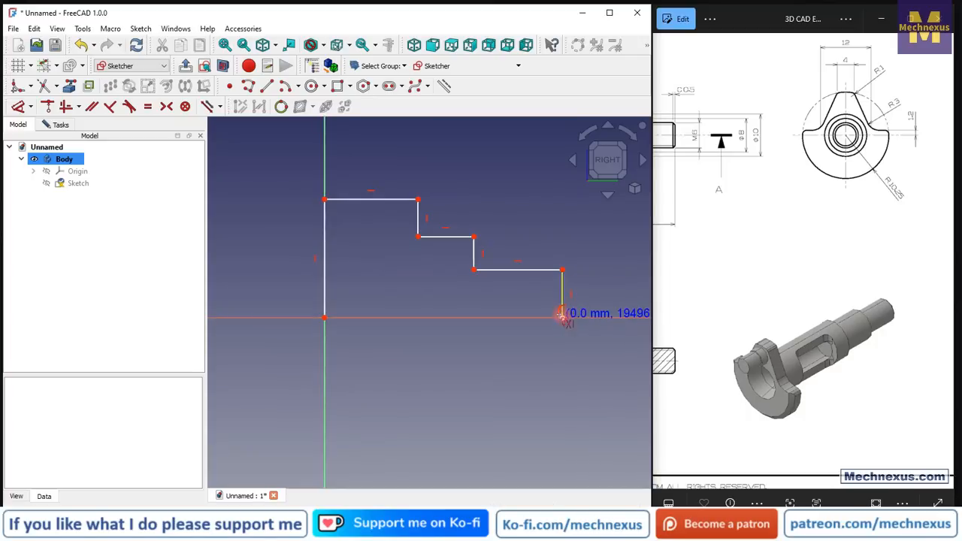
- Close the stepped profile with a straight line along the horizontal axis from the origin to the end of the last riser
{"action": "right_click", "coordinate": [562, 318]}
{"action": "left_click", "coordinate": [324, 317]}
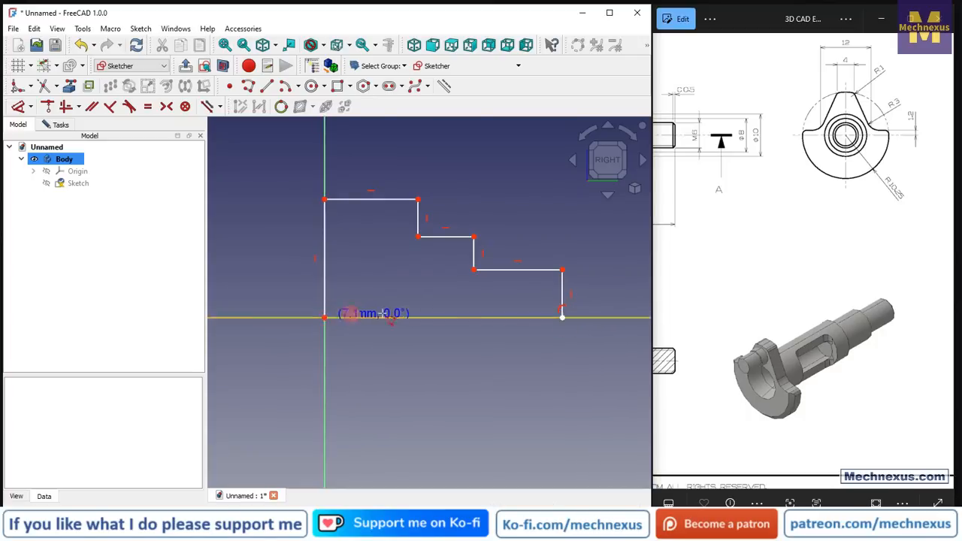
{"action": "left_click", "coordinate": [562, 318]}
{"action": "scroll", "coordinate": [467, 297], "scroll_direction": "down", "scroll_amount": 2}
{"action": "right_click", "coordinate": [345, 275]}
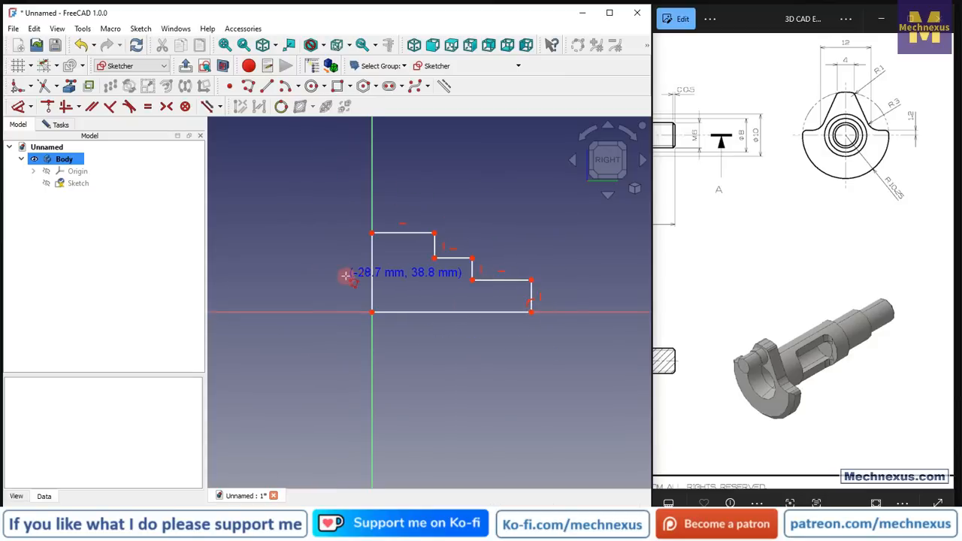
- Move the middle and last horizontal edges of the stepped profile closer to the horizontal axis
{"action": "scroll", "coordinate": [384, 259], "scroll_direction": "up", "scroll_amount": 2}
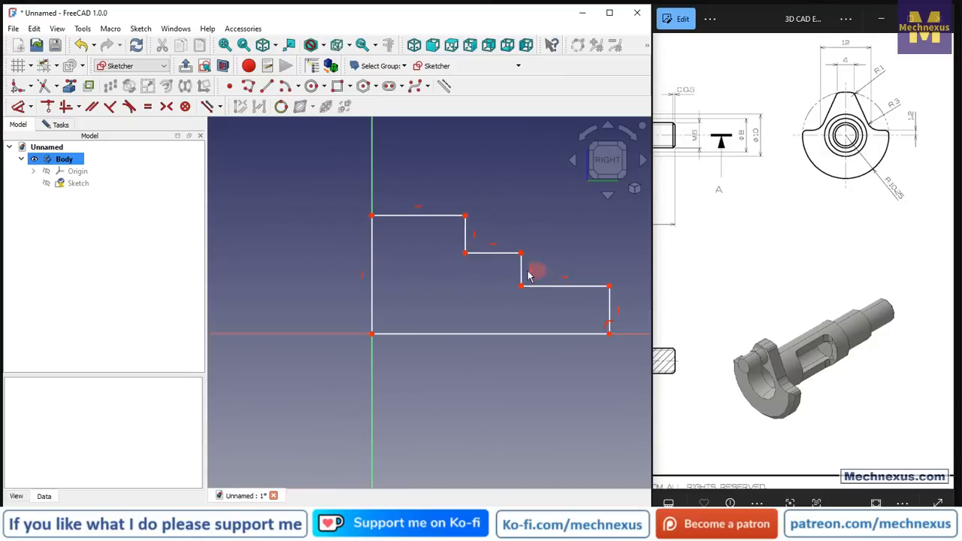
{"action": "scroll", "coordinate": [341, 263], "scroll_direction": "down", "scroll_amount": 1}
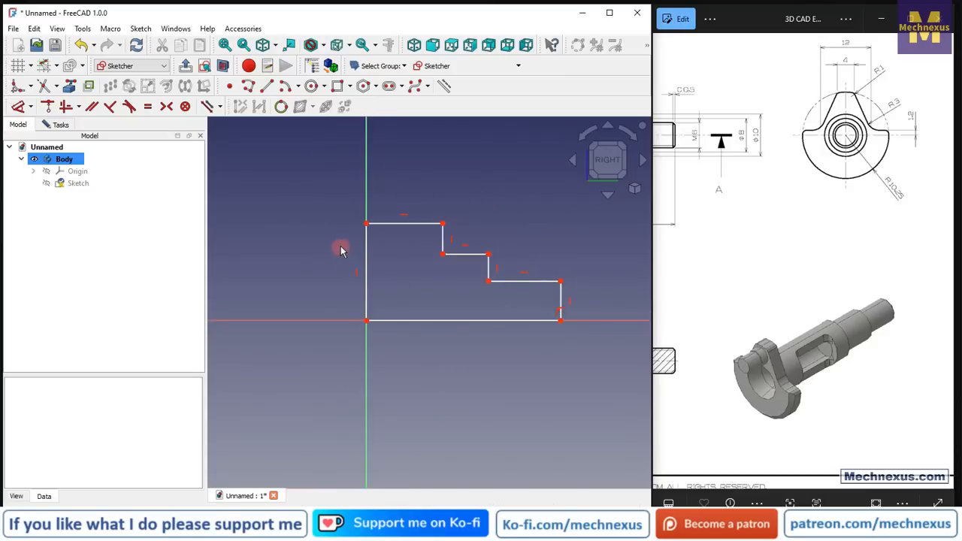
{"action": "scroll", "coordinate": [393, 250], "scroll_direction": "up", "scroll_amount": 2}
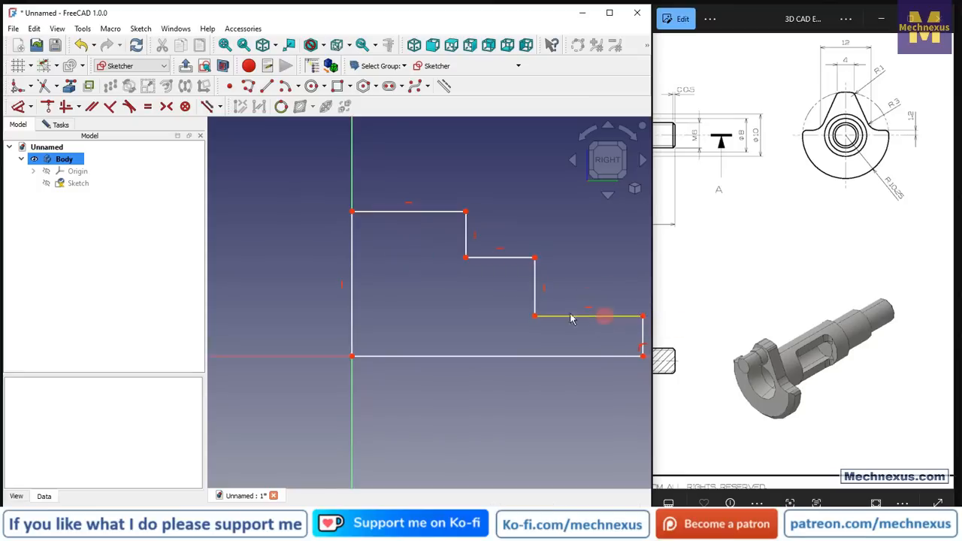
{"action": "scroll", "coordinate": [403, 310], "scroll_direction": "down", "scroll_amount": 4}
{"action": "scroll", "coordinate": [489, 314], "scroll_direction": "up", "scroll_amount": 3}
{"action": "scroll", "coordinate": [488, 314], "scroll_direction": "up", "scroll_amount": 1}
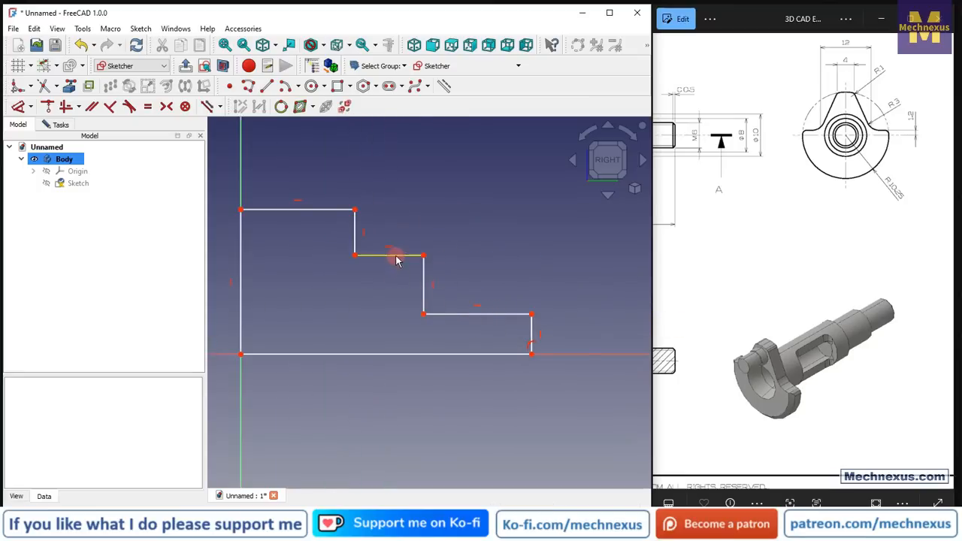
{"action": "left_click_drag", "start_coordinate": [397, 260], "coordinate": [403, 291]}
- Lower all three horizontal edges of the profile toward the axis, forming a slim outline that steps down away from the origin
{"action": "scroll", "coordinate": [827, 256], "scroll_direction": "down", "scroll_amount": 4}
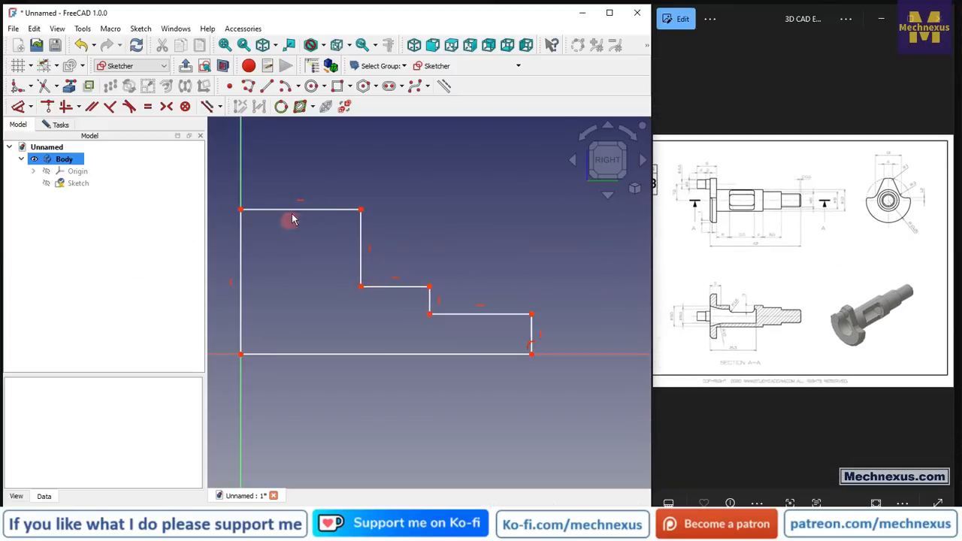
{"action": "left_click_drag", "start_coordinate": [296, 214], "coordinate": [292, 315]}
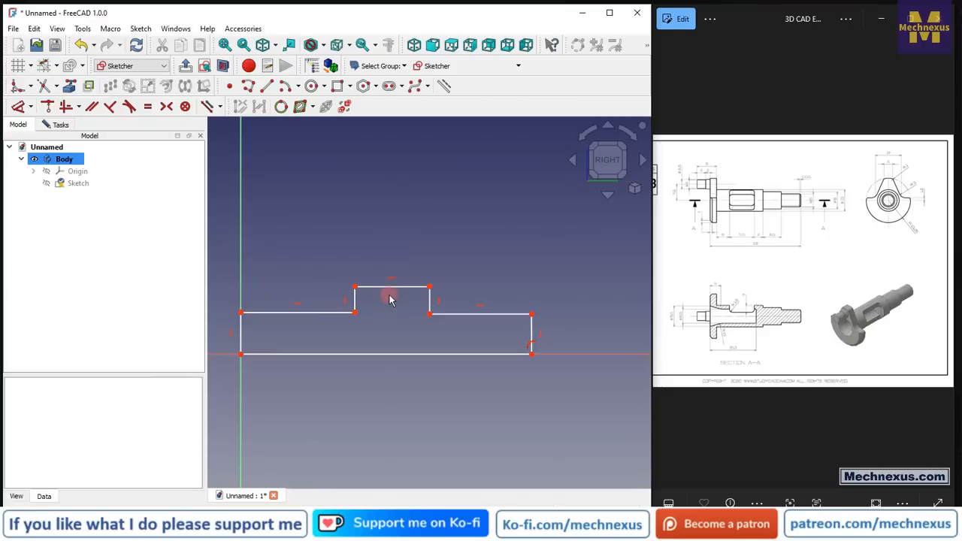
{"action": "scroll", "coordinate": [390, 289], "scroll_direction": "up", "scroll_amount": 2}
{"action": "left_click_drag", "start_coordinate": [390, 340], "coordinate": [390, 349]}
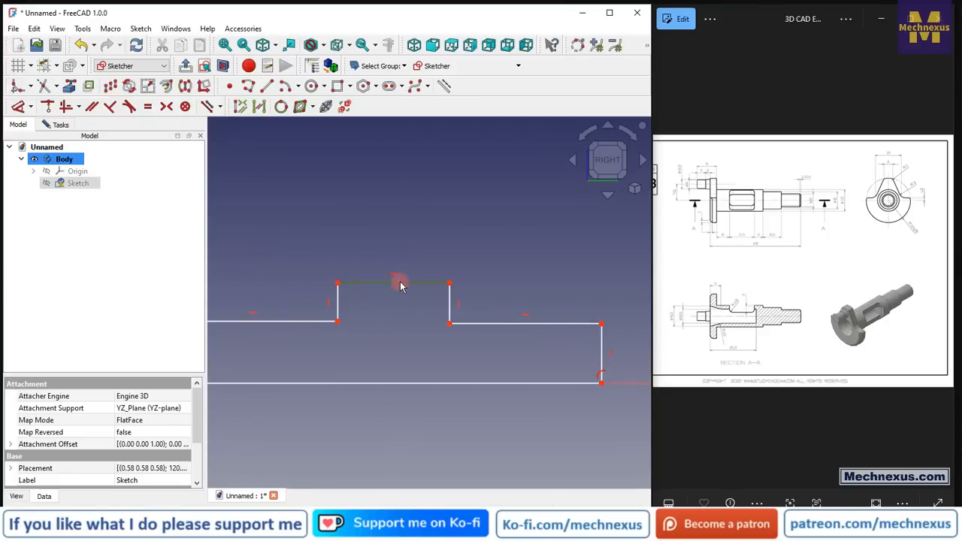
{"action": "left_click_drag", "start_coordinate": [398, 283], "coordinate": [398, 356]}
{"action": "mouse_move", "coordinate": [512, 325]}
{"action": "left_mouse_down"}
{"action": "mouse_move", "coordinate": [516, 370]}
{"action": "mouse_move", "coordinate": [490, 368]}
{"action": "left_mouse_up"}
{"action": "scroll", "coordinate": [650, 338], "scroll_direction": "down", "scroll_amount": 2}
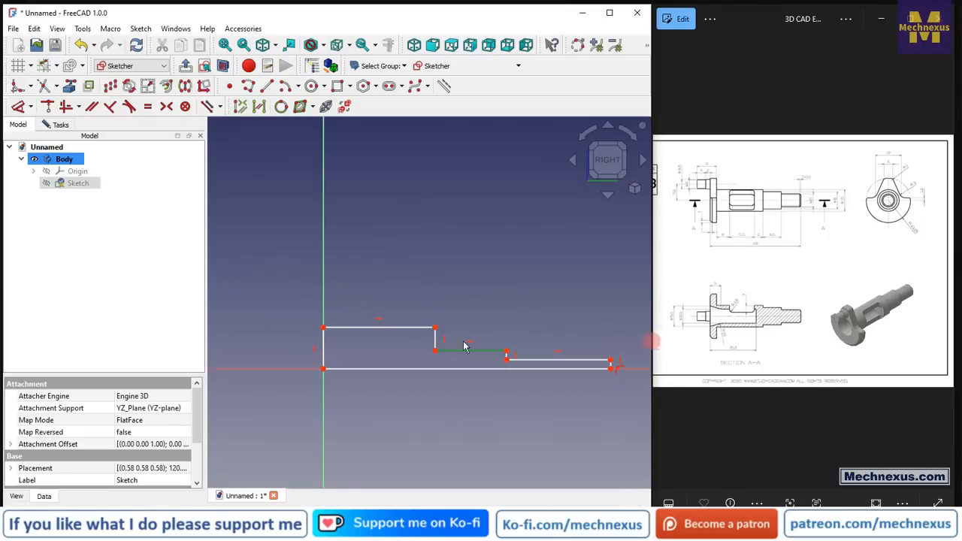
- Examine the shaft lengths, flange and pin dimensions, and section A-A bore details on drawing 1078
{"action": "scroll", "coordinate": [289, 332], "scroll_direction": "up", "scroll_amount": 3}
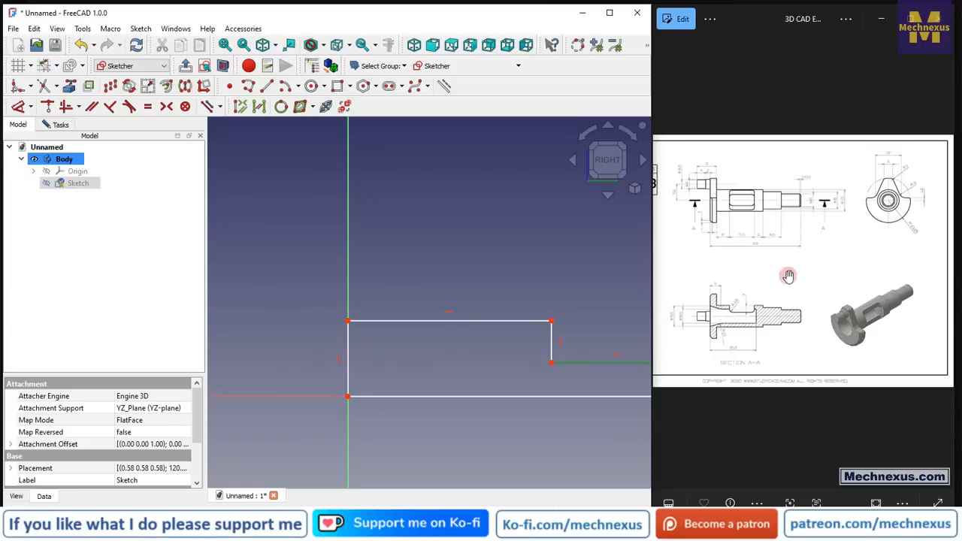
{"action": "scroll", "coordinate": [714, 212], "scroll_direction": "up", "scroll_amount": 5}
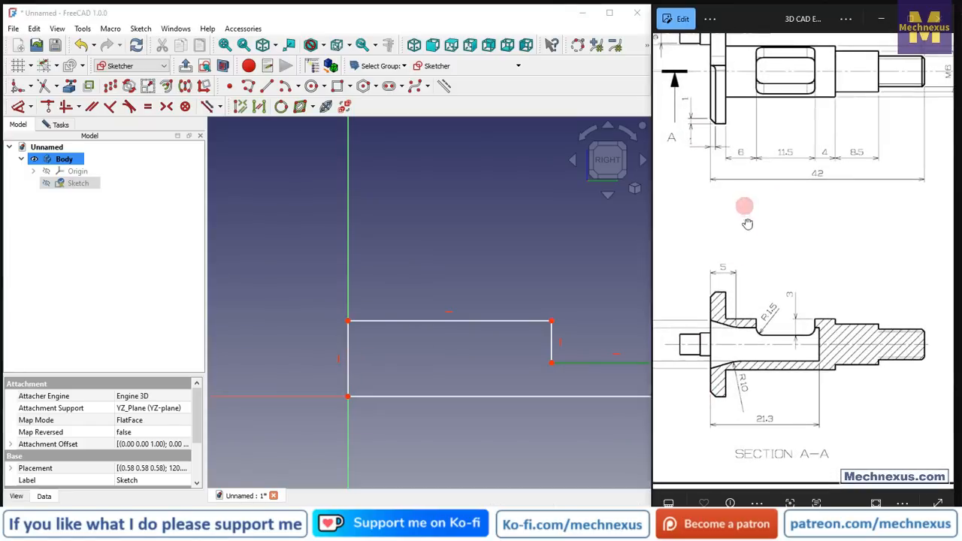
{"action": "mouse_move", "coordinate": [747, 224]}
{"action": "left_mouse_down"}
{"action": "mouse_move", "coordinate": [779, 343]}
{"action": "mouse_move", "coordinate": [921, 367]}
{"action": "mouse_move", "coordinate": [913, 360]}
{"action": "left_mouse_up"}
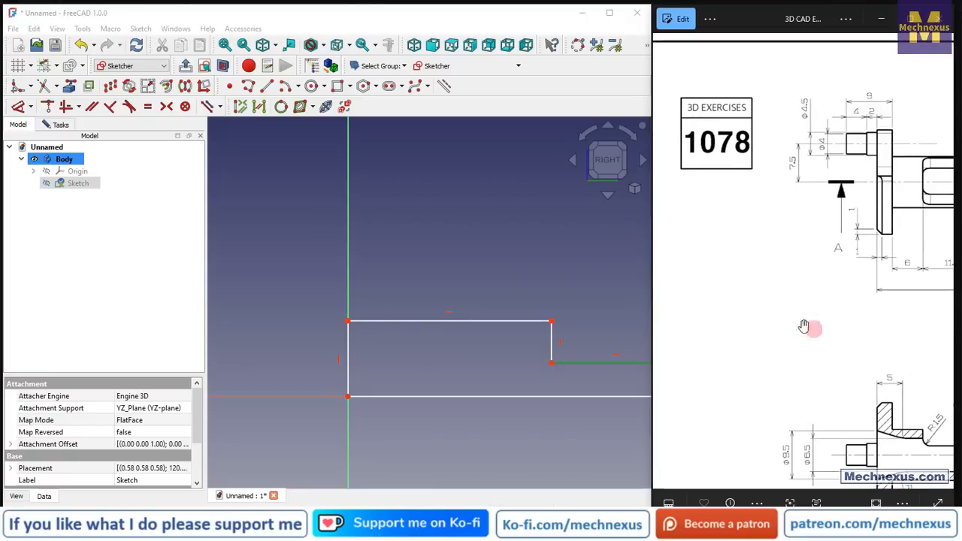
{"action": "scroll", "coordinate": [803, 325], "scroll_direction": "down", "scroll_amount": 5}
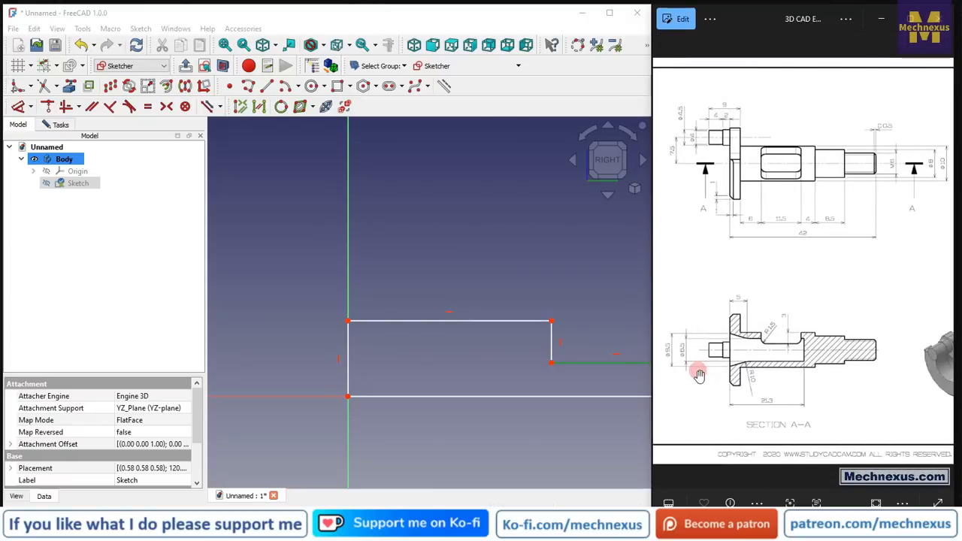
{"action": "scroll", "coordinate": [688, 372], "scroll_direction": "up", "scroll_amount": 2}
{"action": "scroll", "coordinate": [683, 374], "scroll_direction": "up", "scroll_amount": 3}
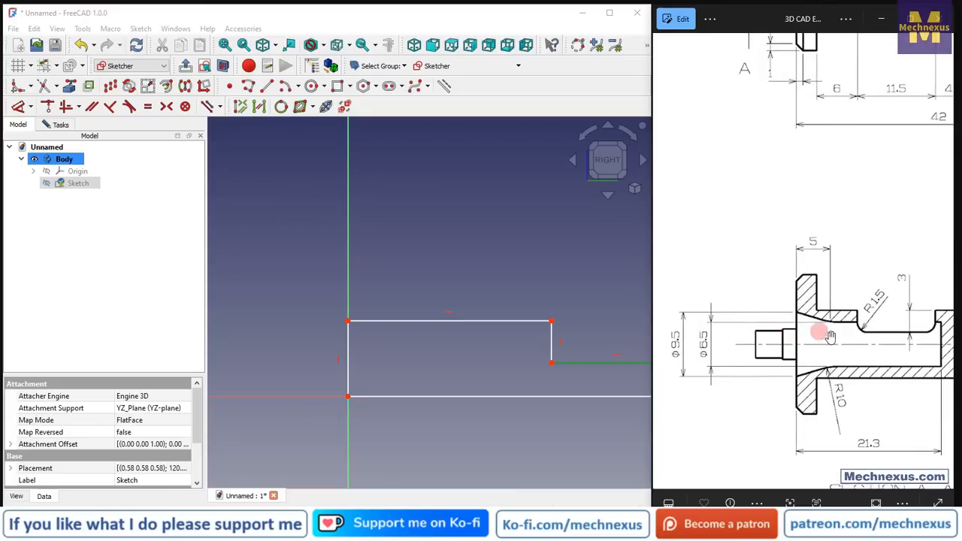
- Check the shaft dimensions on the drawing and constrain the profile's vertical edge at the origin to 5 mm
{"action": "left_click_drag", "start_coordinate": [836, 342], "coordinate": [719, 333]}
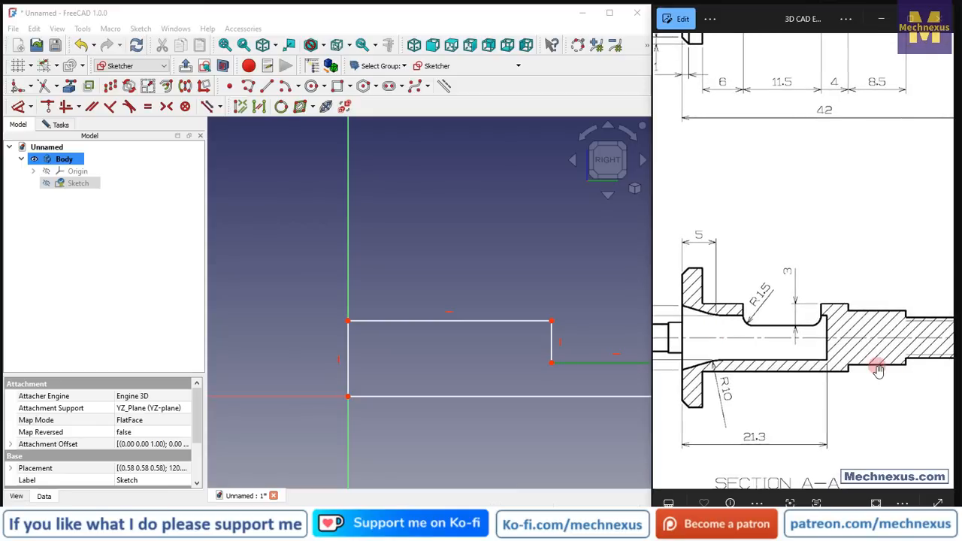
{"action": "scroll", "coordinate": [805, 338], "scroll_direction": "down", "scroll_amount": 5}
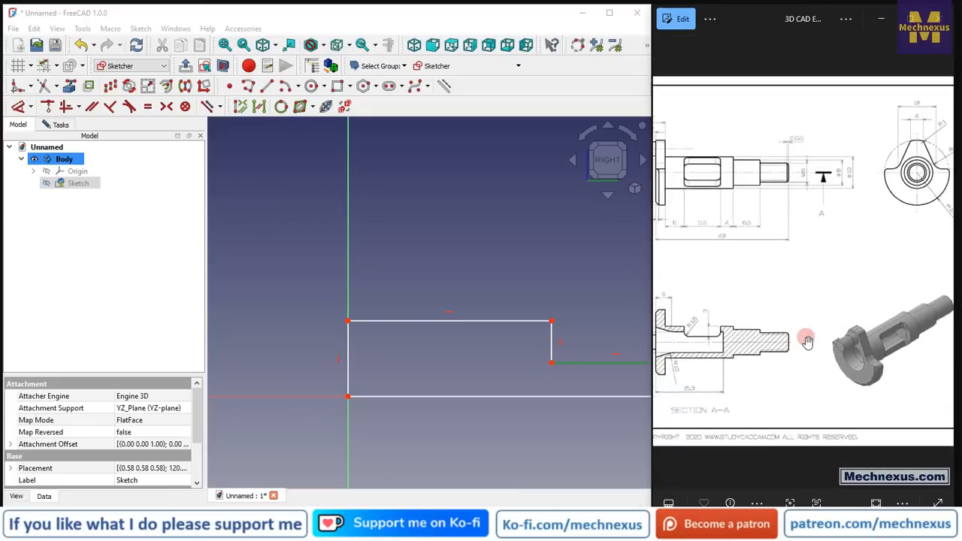
{"action": "scroll", "coordinate": [701, 182], "scroll_direction": "up", "scroll_amount": 3}
{"action": "mouse_move", "coordinate": [870, 185]}
{"action": "left_mouse_down"}
{"action": "mouse_move", "coordinate": [768, 241]}
{"action": "mouse_move", "coordinate": [880, 225]}
{"action": "mouse_move", "coordinate": [734, 209]}
{"action": "mouse_move", "coordinate": [899, 217]}
{"action": "left_mouse_up"}
{"action": "scroll", "coordinate": [887, 151], "scroll_direction": "up", "scroll_amount": 2}
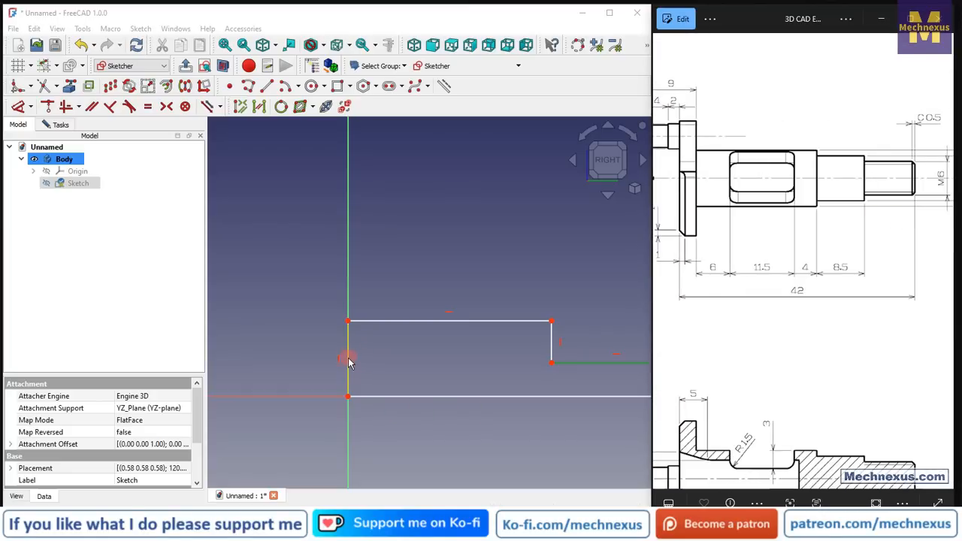
{"action": "left_click", "coordinate": [278, 233]}
{"action": "left_click", "coordinate": [17, 108]}
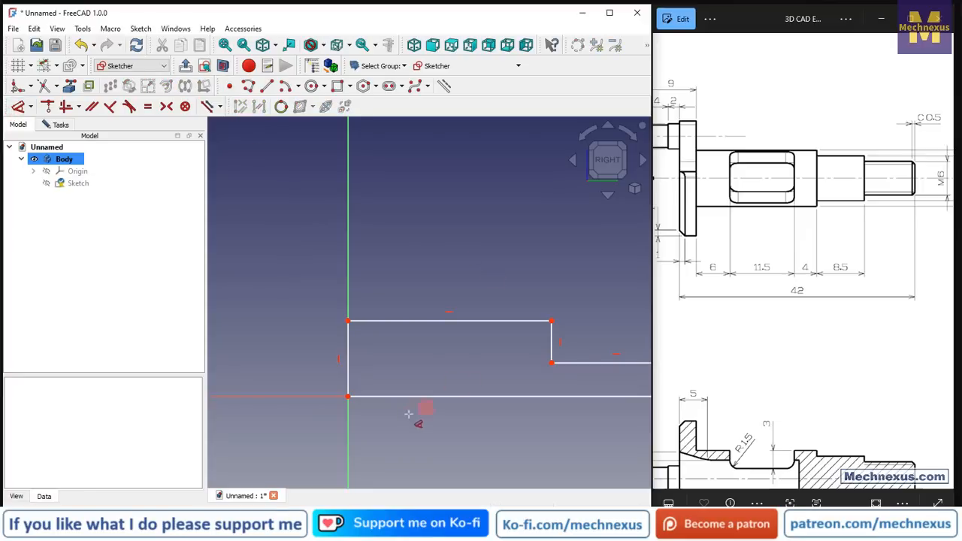
{"action": "left_click", "coordinate": [345, 367]}
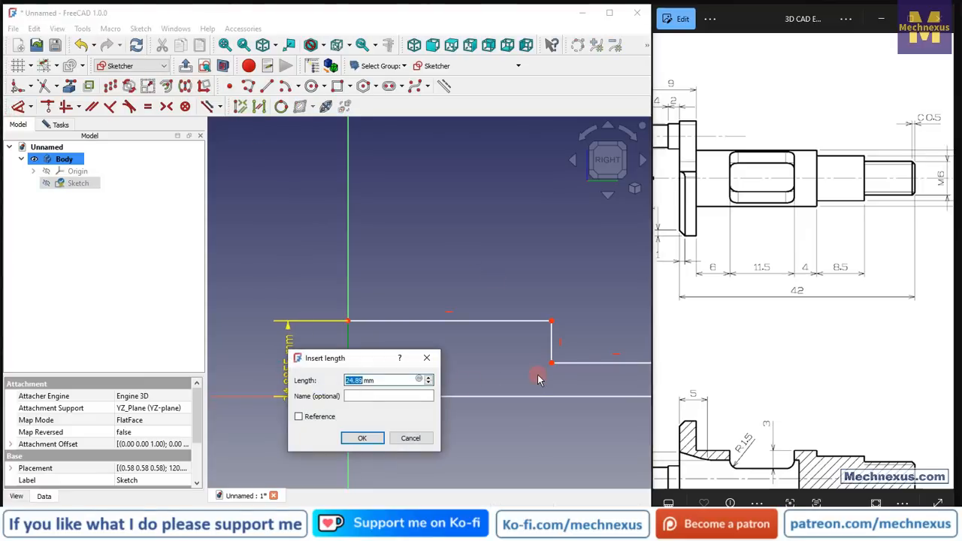
{"action": "type", "text": "5"}
{"action": "key", "text": "Return"}
- Lower the middle horizontal edge below the first one and move the 5 mm dimension text farther below the profile
{"action": "scroll", "coordinate": [484, 338], "scroll_direction": "down", "scroll_amount": 1}
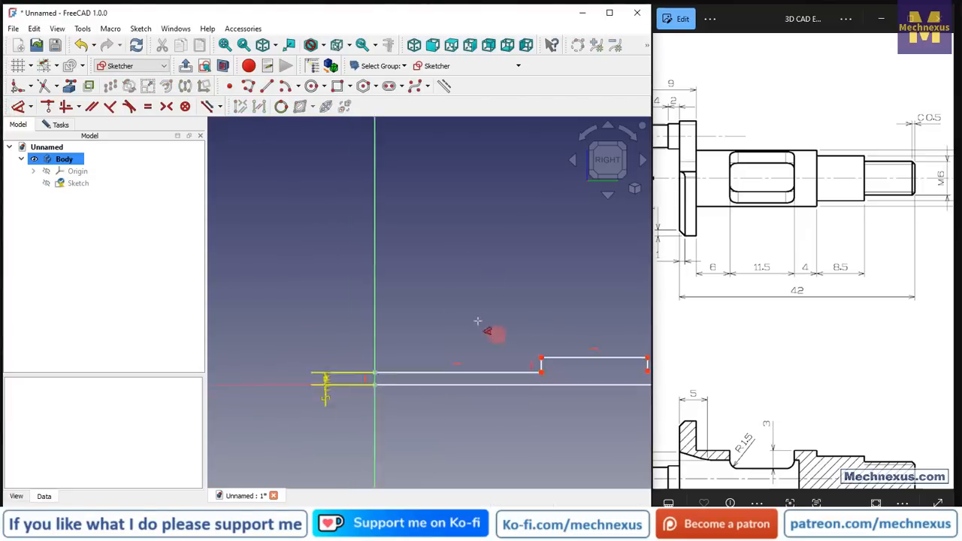
{"action": "middle_click_drag", "start_coordinate": [477, 321], "coordinate": [430, 305]}
{"action": "scroll", "coordinate": [496, 338], "scroll_direction": "up", "scroll_amount": 2}
{"action": "scroll", "coordinate": [526, 334], "scroll_direction": "up", "scroll_amount": 2}
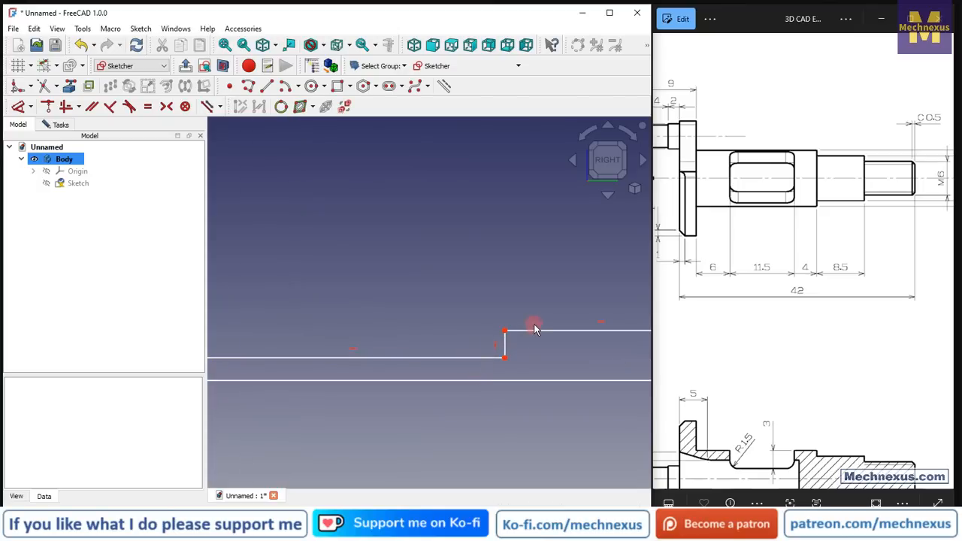
{"action": "left_click_drag", "start_coordinate": [536, 336], "coordinate": [537, 369]}
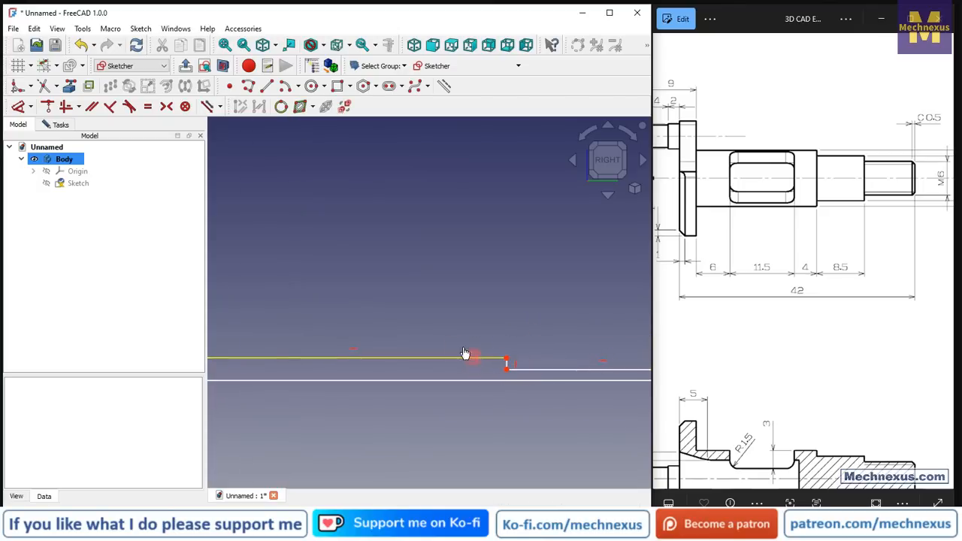
{"action": "left_click_drag", "start_coordinate": [464, 353], "coordinate": [251, 326]}
{"action": "scroll", "coordinate": [553, 321], "scroll_direction": "down", "scroll_amount": 4}
{"action": "scroll", "coordinate": [344, 329], "scroll_direction": "up", "scroll_amount": 3}
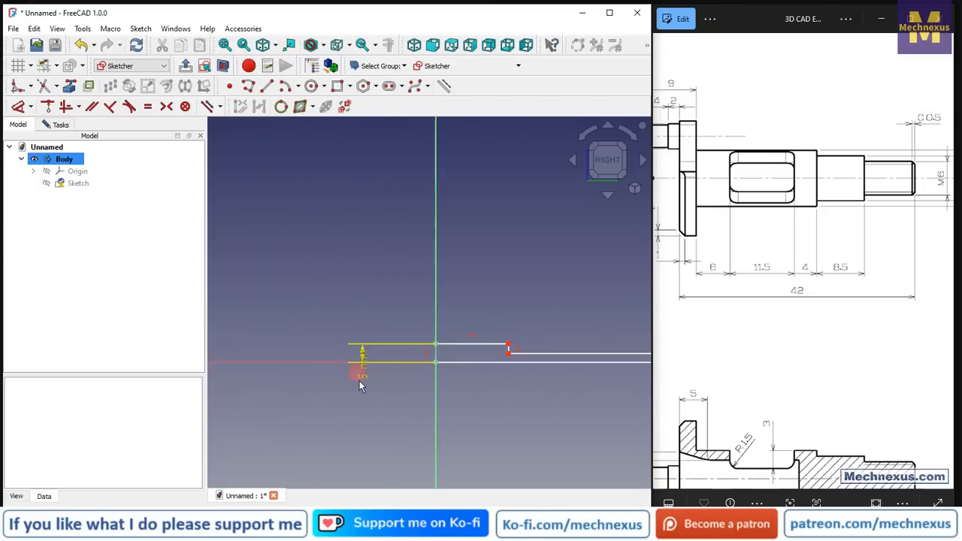
{"action": "left_click_drag", "start_coordinate": [366, 381], "coordinate": [375, 463]}
- Dimension the first horizontal edge of the profile, starting at the vertical axis, to 21.5 mm
{"action": "scroll", "coordinate": [541, 335], "scroll_direction": "up", "scroll_amount": 4}
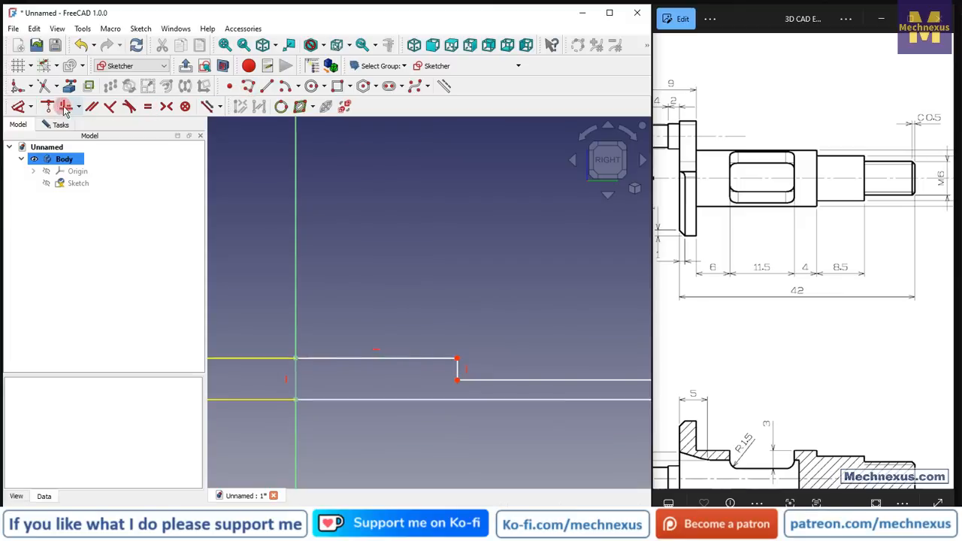
{"action": "left_click", "coordinate": [18, 106]}
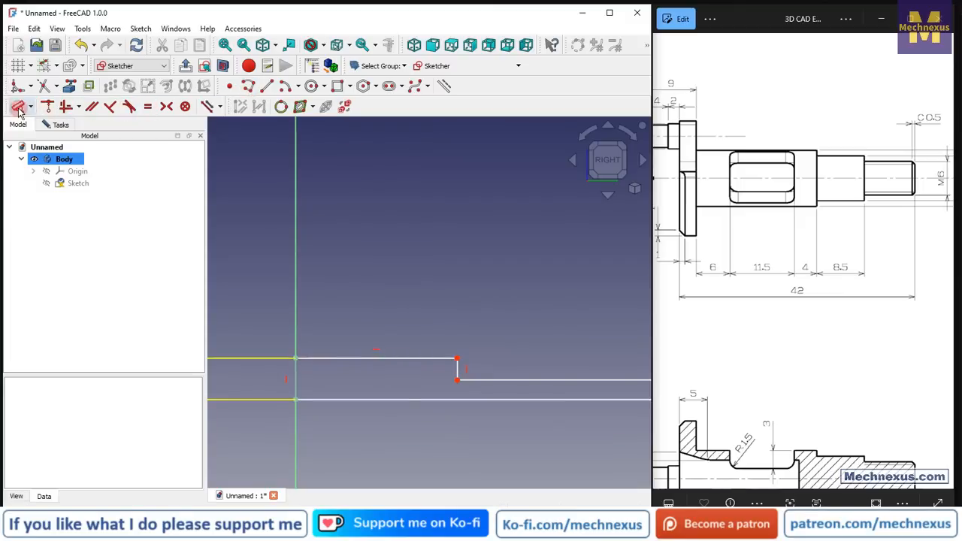
{"action": "left_click", "coordinate": [395, 360]}
{"action": "left_click", "coordinate": [423, 306]}
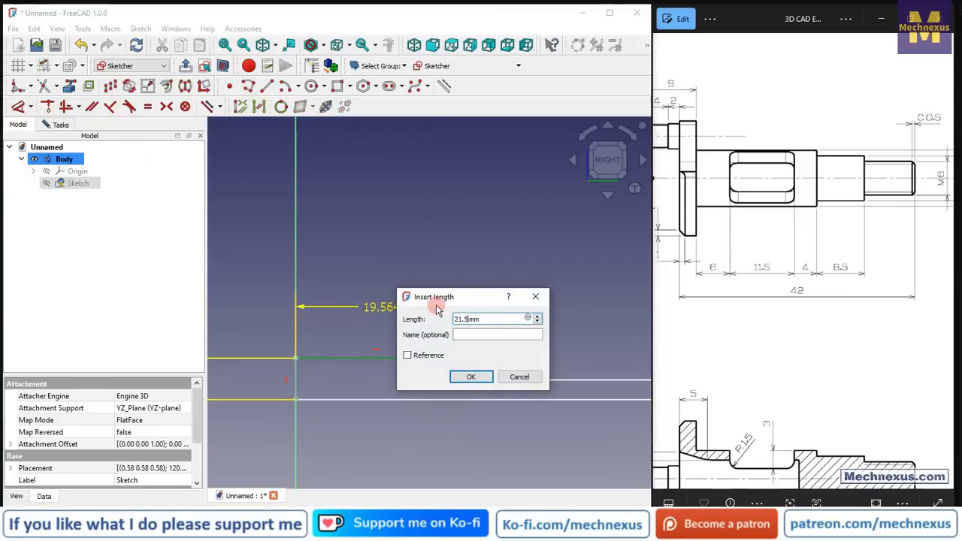
{"action": "key", "text": "Return"}
- Read the next shaft length on the drawing and dimension the middle horizontal edge to 8.5 mm
{"action": "scroll", "coordinate": [848, 230], "scroll_direction": "down", "scroll_amount": 4}
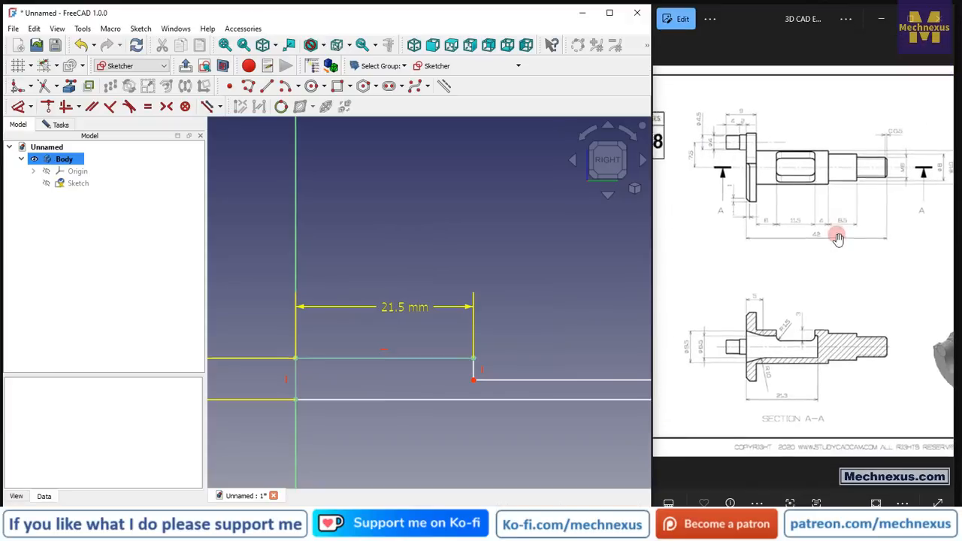
{"action": "scroll", "coordinate": [784, 184], "scroll_direction": "up", "scroll_amount": 1}
{"action": "left_click_drag", "start_coordinate": [810, 235], "coordinate": [794, 236]}
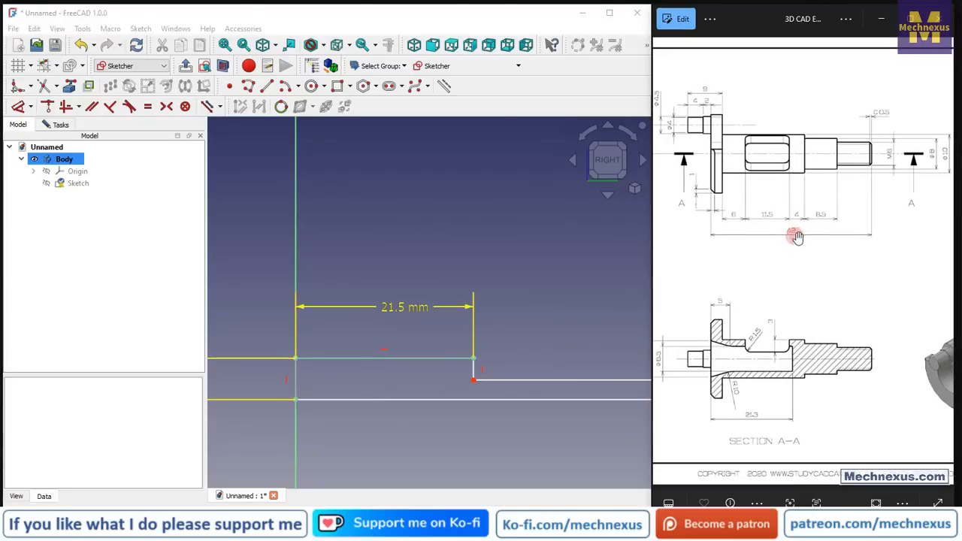
{"action": "left_click", "coordinate": [547, 344]}
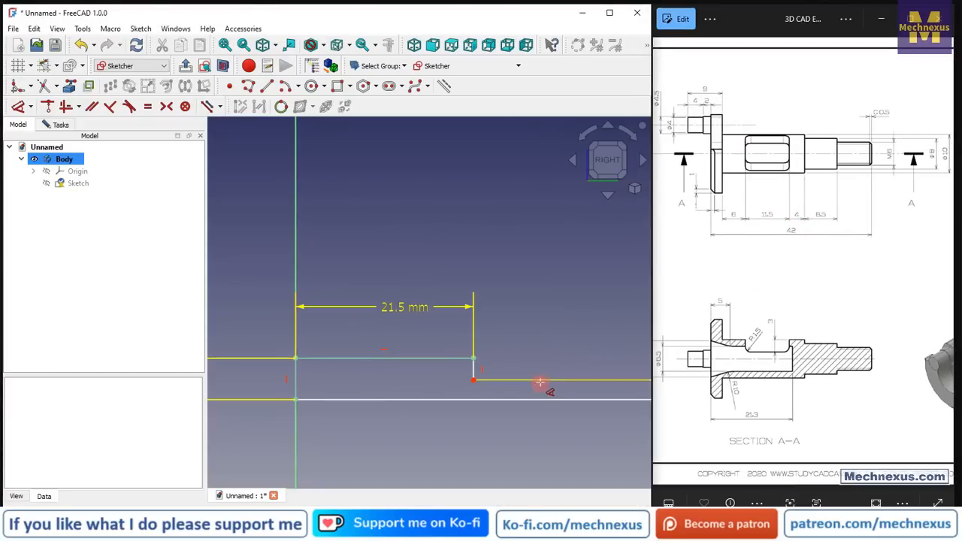
{"action": "left_click", "coordinate": [543, 380]}
{"action": "left_click", "coordinate": [570, 331]}
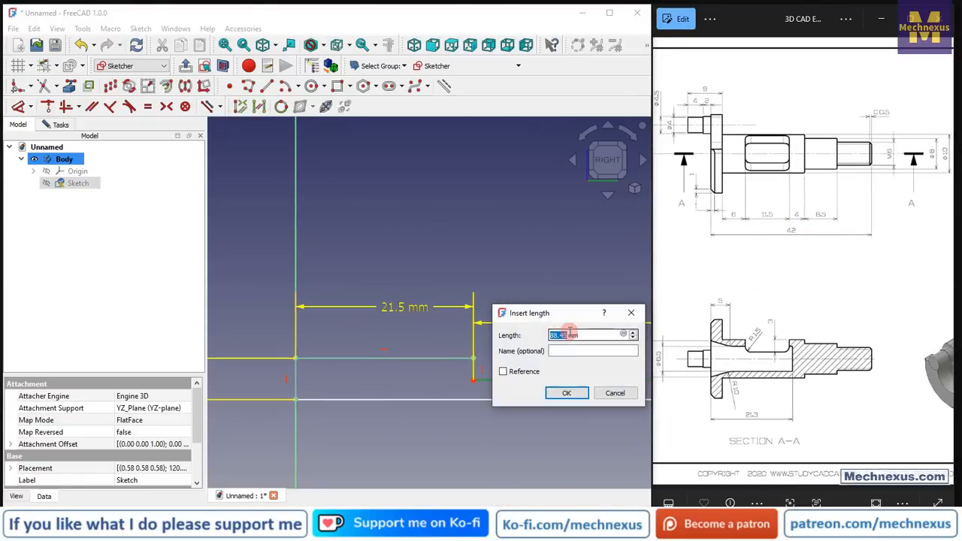
{"action": "type", "text": "8.5"}
{"action": "key", "text": "Return"}
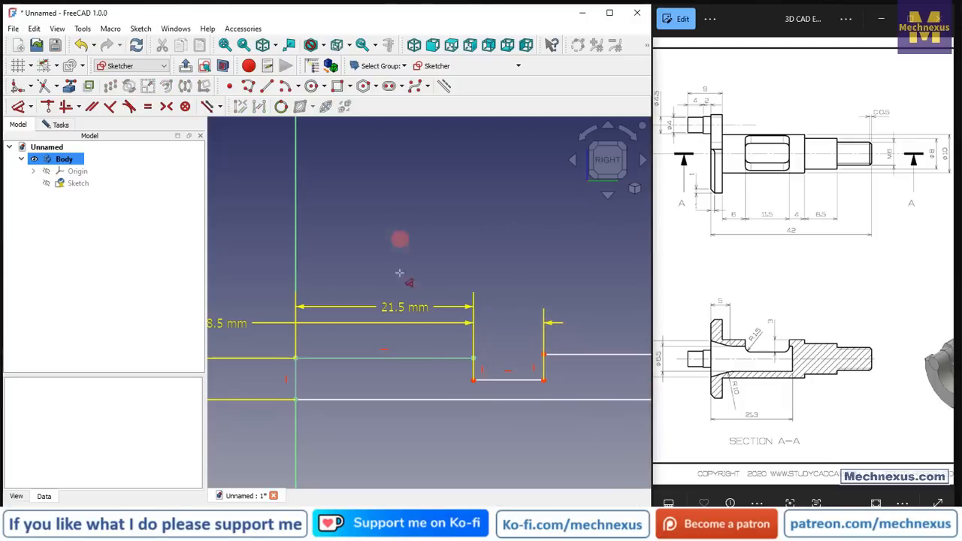
- Set the distance between the middle horizontal edge and the bottom line on the axis to 4 mm
{"action": "scroll", "coordinate": [472, 384], "scroll_direction": "up", "scroll_amount": 2}
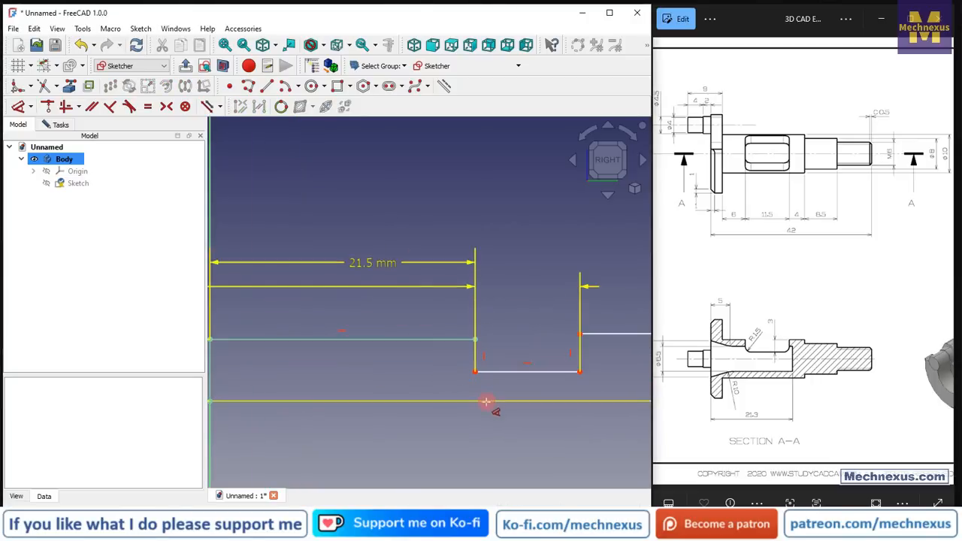
{"action": "left_click", "coordinate": [489, 374]}
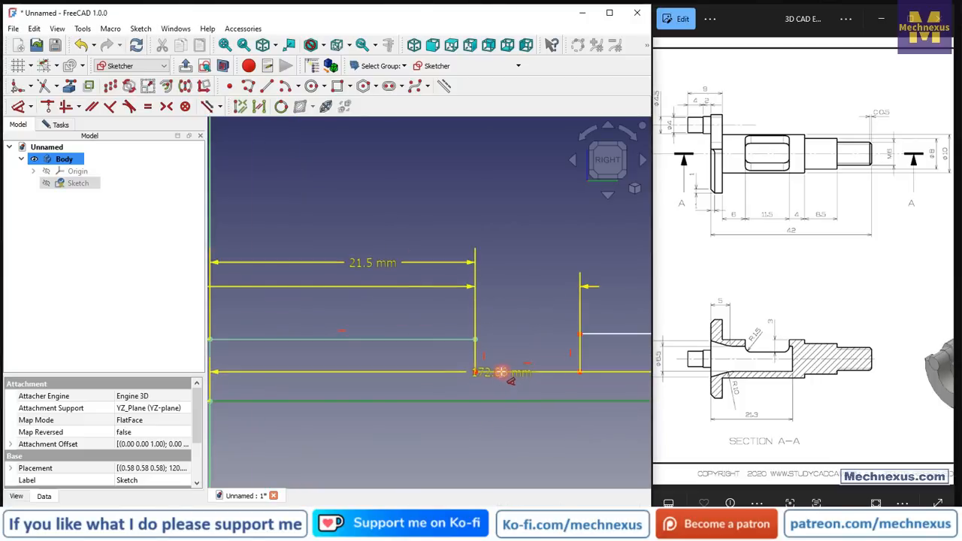
{"action": "left_click", "coordinate": [438, 449]}
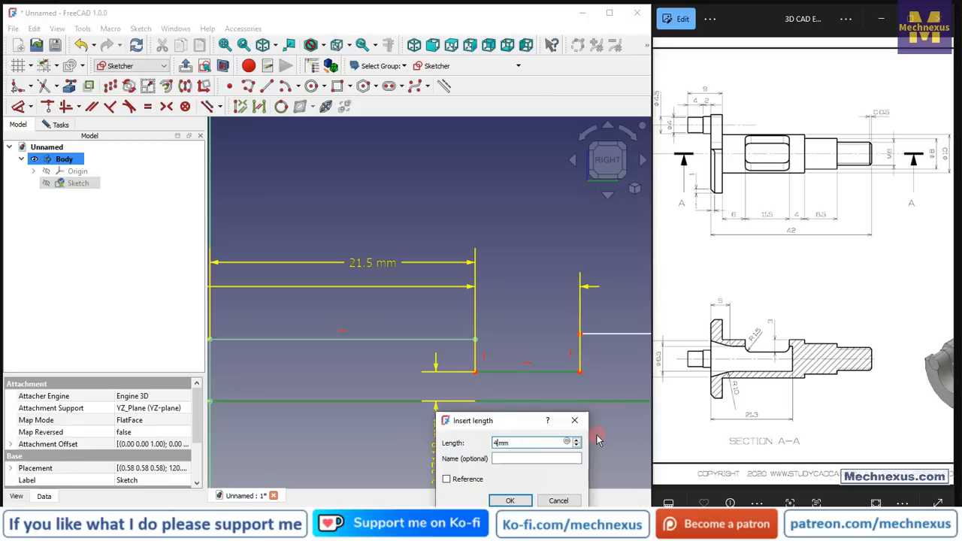
{"action": "key", "text": "Return"}
- Lower the last horizontal edge of the profile below the middle edge, closer to the axis
{"action": "scroll", "coordinate": [378, 297], "scroll_direction": "down", "scroll_amount": 5}
{"action": "scroll", "coordinate": [541, 307], "scroll_direction": "up", "scroll_amount": 3}
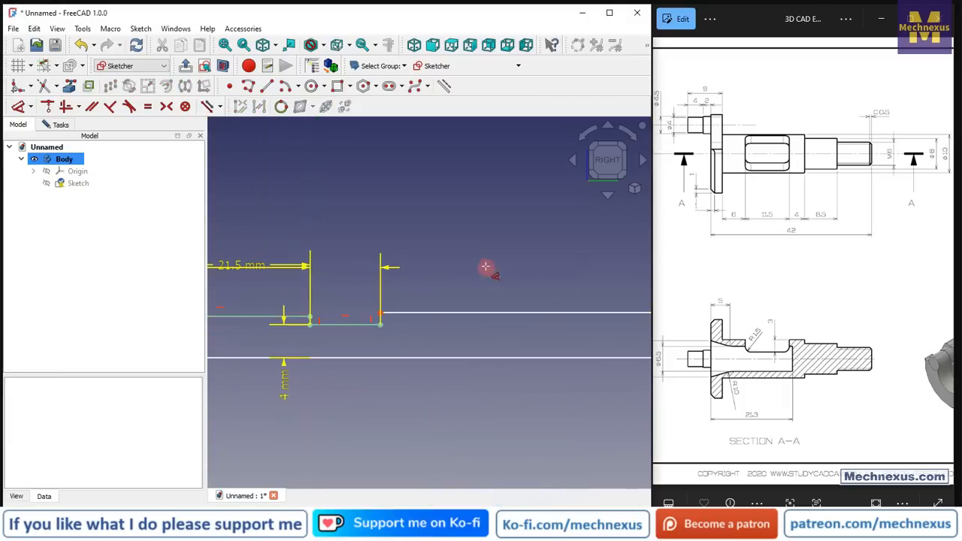
{"action": "scroll", "coordinate": [480, 288], "scroll_direction": "up", "scroll_amount": 1}
{"action": "left_click_drag", "start_coordinate": [481, 318], "coordinate": [481, 351]}
- Dimension the last horizontal edge of the profile to 9 mm
{"action": "scroll", "coordinate": [355, 329], "scroll_direction": "down", "scroll_amount": 3}
{"action": "scroll", "coordinate": [526, 249], "scroll_direction": "down", "scroll_amount": 2}
{"action": "scroll", "coordinate": [516, 305], "scroll_direction": "up", "scroll_amount": 1}
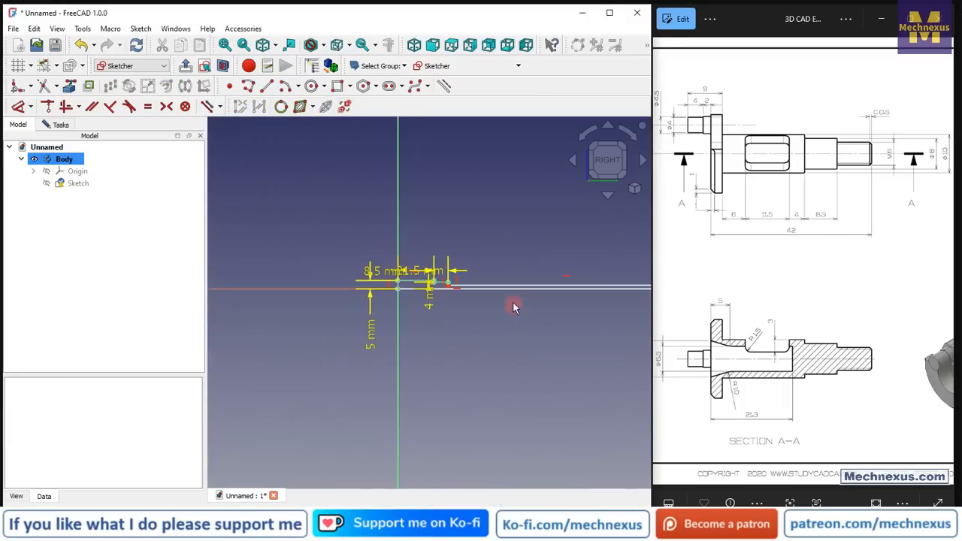
{"action": "scroll", "coordinate": [363, 300], "scroll_direction": "down", "scroll_amount": 1}
{"action": "scroll", "coordinate": [616, 293], "scroll_direction": "up", "scroll_amount": 2}
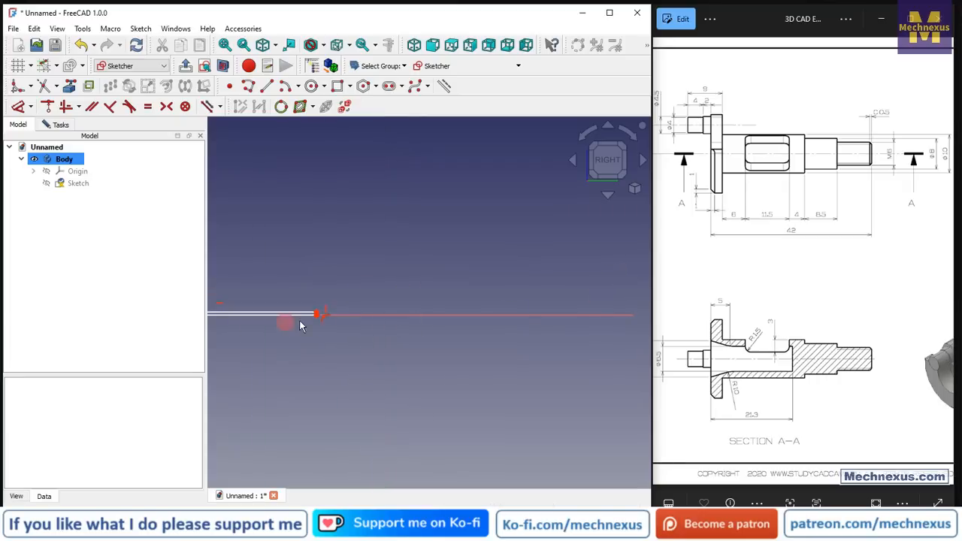
{"action": "scroll", "coordinate": [606, 326], "scroll_direction": "down", "scroll_amount": 2}
{"action": "scroll", "coordinate": [382, 300], "scroll_direction": "up", "scroll_amount": 2}
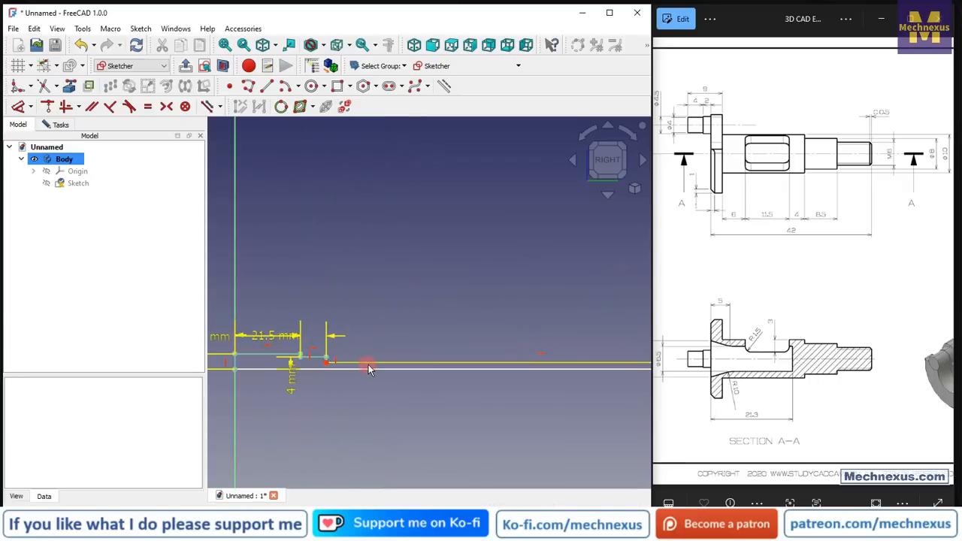
{"action": "left_click", "coordinate": [18, 107]}
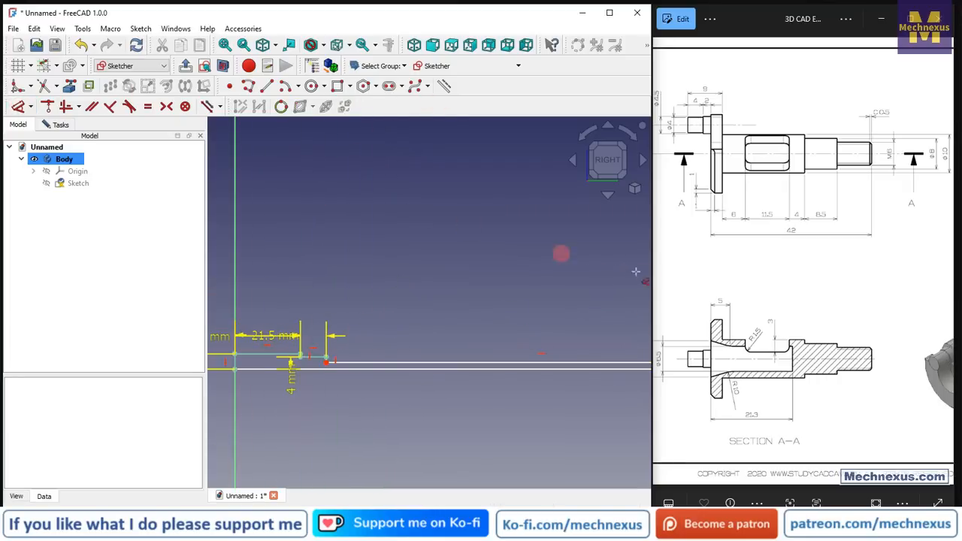
{"action": "left_click", "coordinate": [490, 364]}
{"action": "left_click", "coordinate": [526, 299]}
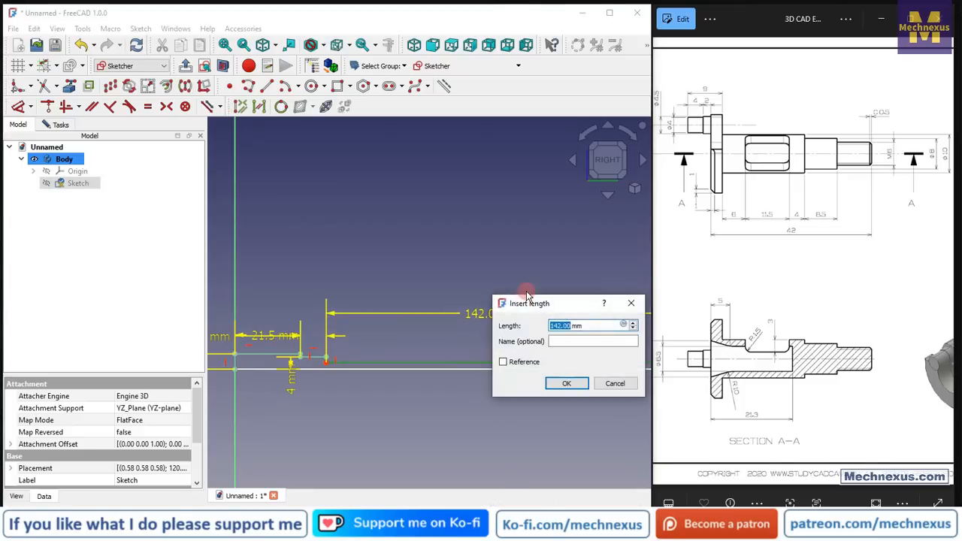
{"action": "key", "text": "Return"}
- Check the M6 thread end on the drawing and constrain the vertical end edge of the profile to 3 mm
{"action": "scroll", "coordinate": [444, 323], "scroll_direction": "up", "scroll_amount": 5}
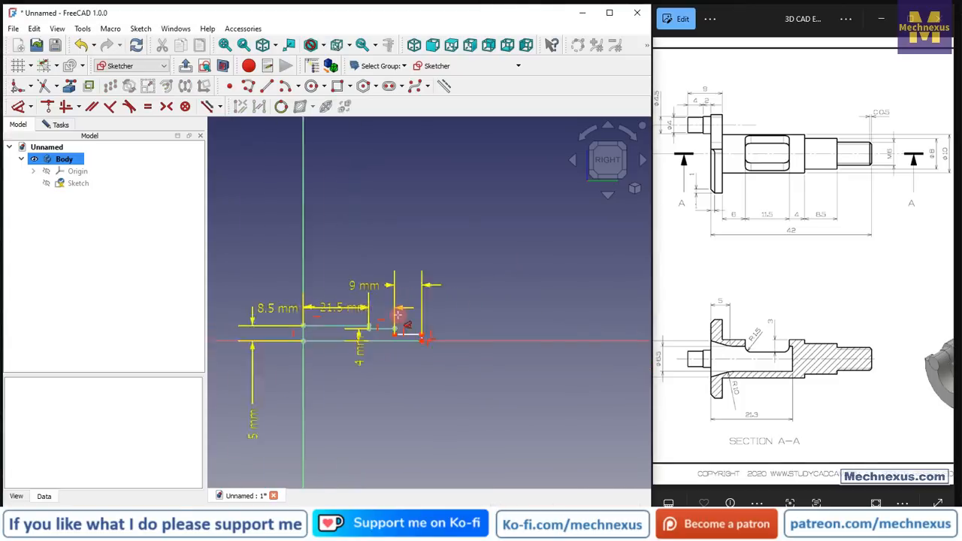
{"action": "left_click_drag", "start_coordinate": [848, 189], "coordinate": [739, 186]}
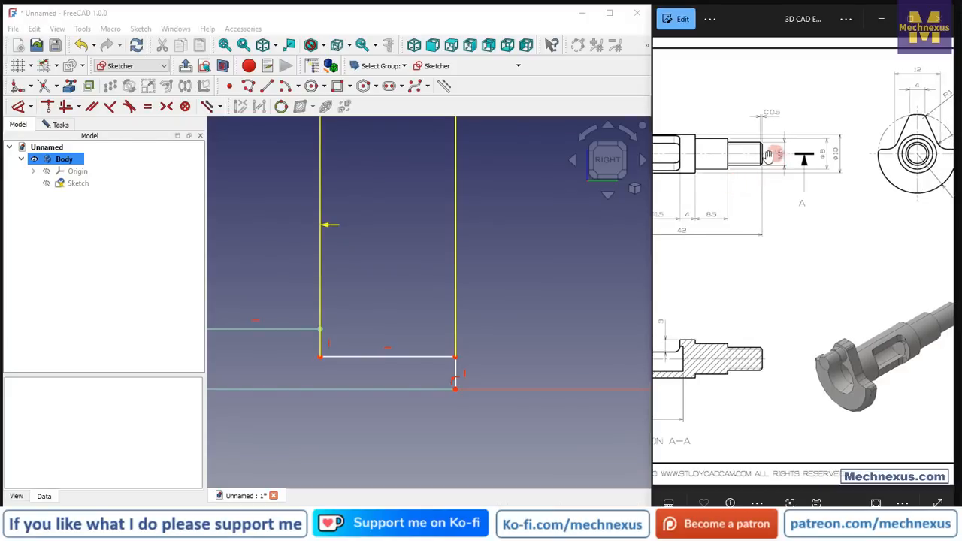
{"action": "scroll", "coordinate": [768, 156], "scroll_direction": "up", "scroll_amount": 3}
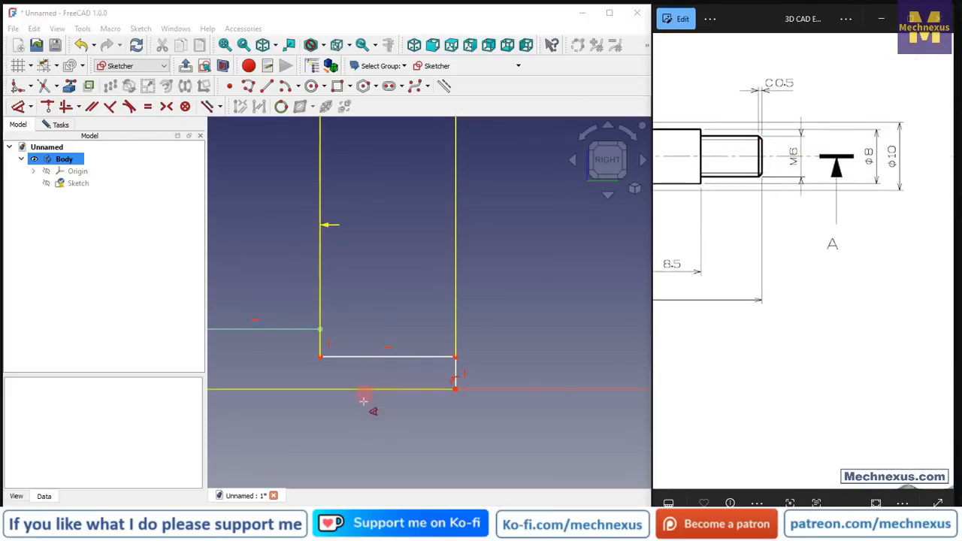
{"action": "left_click", "coordinate": [456, 368]}
{"action": "key", "text": "i"}
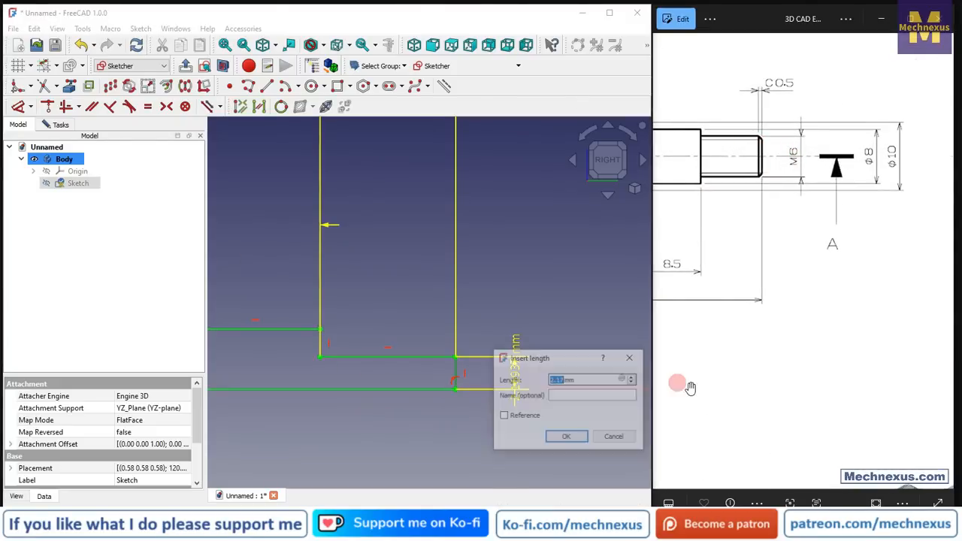
{"action": "key", "text": "Return"}
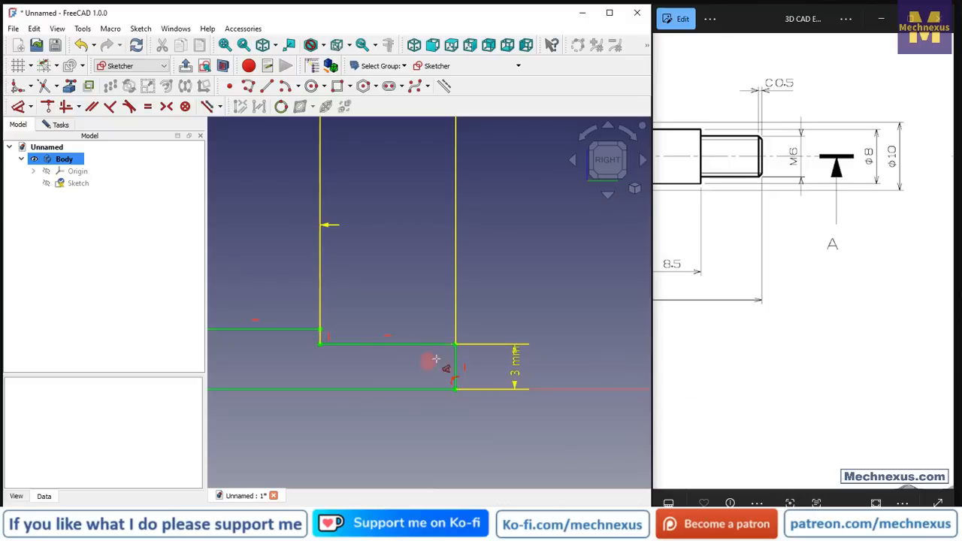
- Rearrange the dimensions: bring the 5 mm one closer, raise the 21.5 mm one, and move the 3 mm one below the profile
{"action": "scroll", "coordinate": [529, 257], "scroll_direction": "down", "scroll_amount": 9}
{"action": "scroll", "coordinate": [487, 248], "scroll_direction": "up", "scroll_amount": 3}
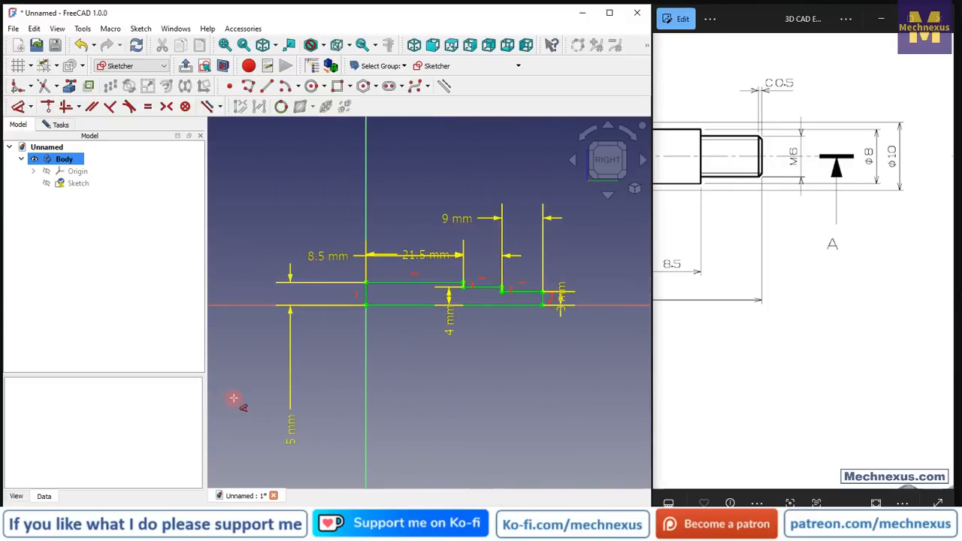
{"action": "left_click_drag", "start_coordinate": [282, 445], "coordinate": [305, 352]}
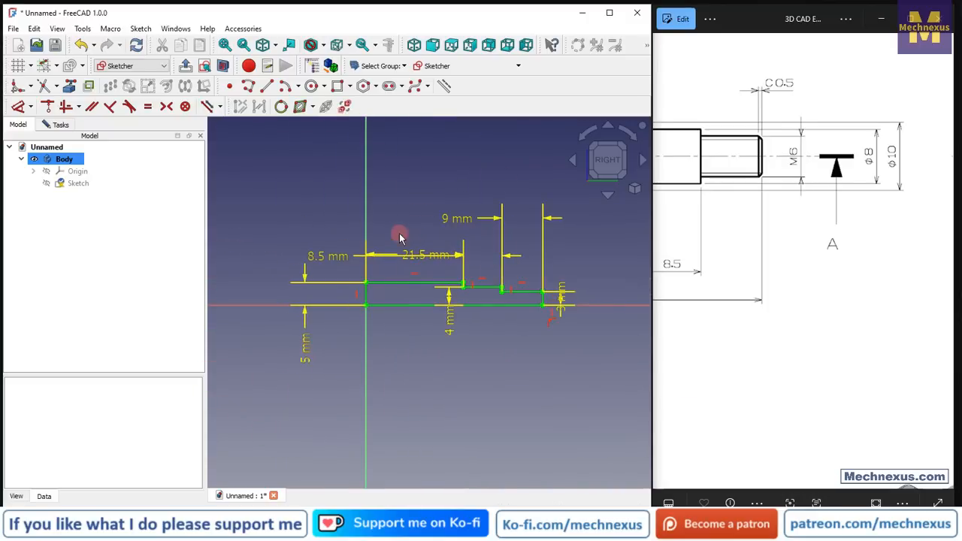
{"action": "left_click_drag", "start_coordinate": [410, 258], "coordinate": [413, 183]}
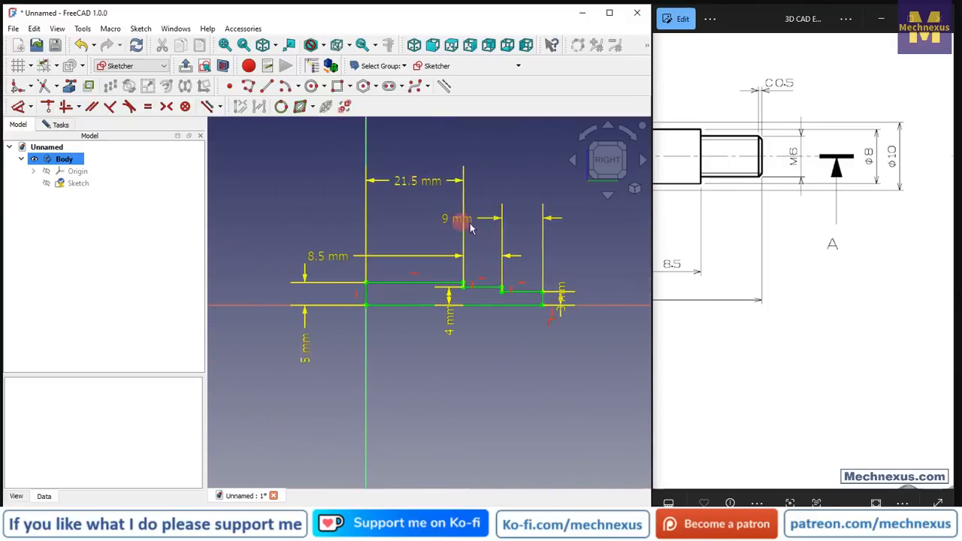
{"action": "left_click_drag", "start_coordinate": [589, 295], "coordinate": [564, 368]}
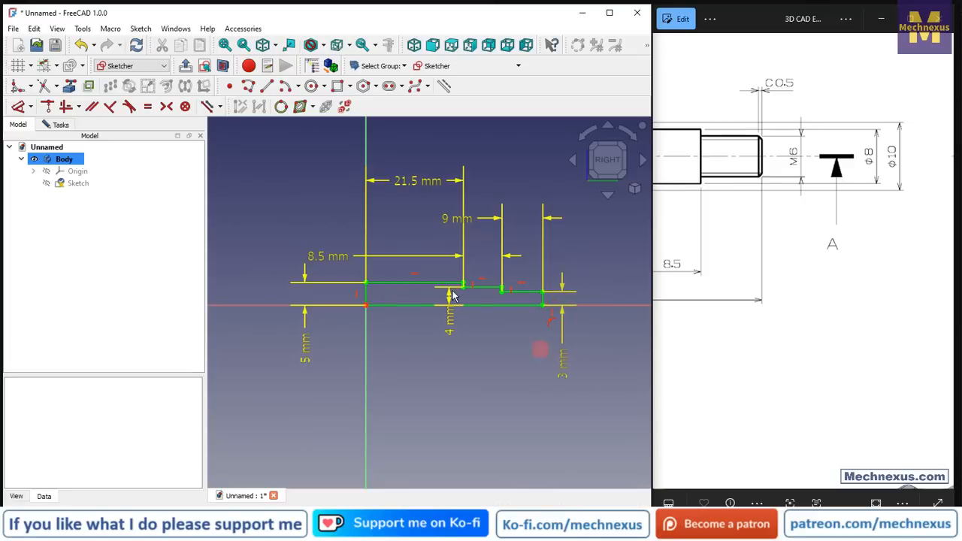
- Rearrange the dimensions: move the 9 mm one beyond the shaft end, the 8.5 mm one above the profile, and the 5 mm one closer
{"action": "scroll", "coordinate": [450, 225], "scroll_direction": "up", "scroll_amount": 1}
{"action": "left_click_drag", "start_coordinate": [458, 218], "coordinate": [633, 215]}
{"action": "left_click_drag", "start_coordinate": [304, 272], "coordinate": [413, 254]}
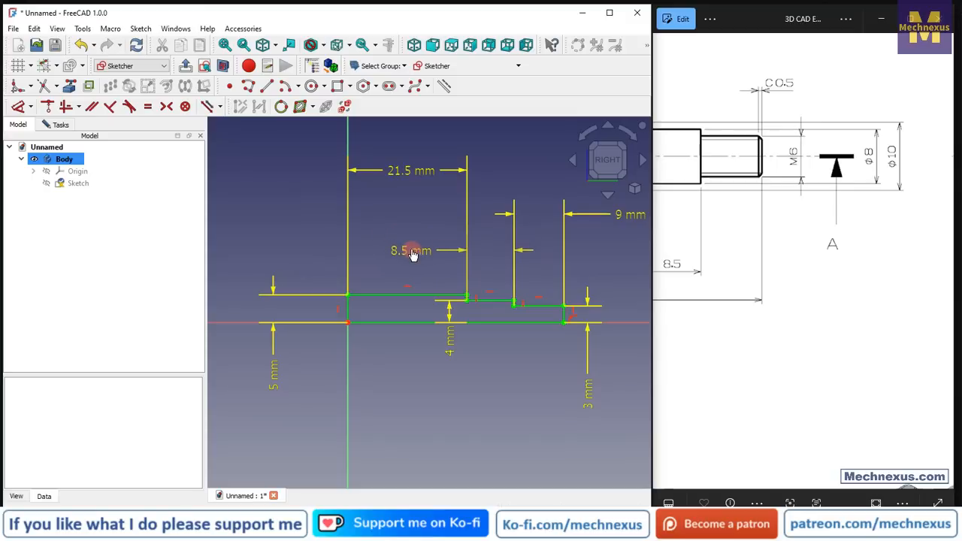
{"action": "scroll", "coordinate": [358, 269], "scroll_direction": "down", "scroll_amount": 1}
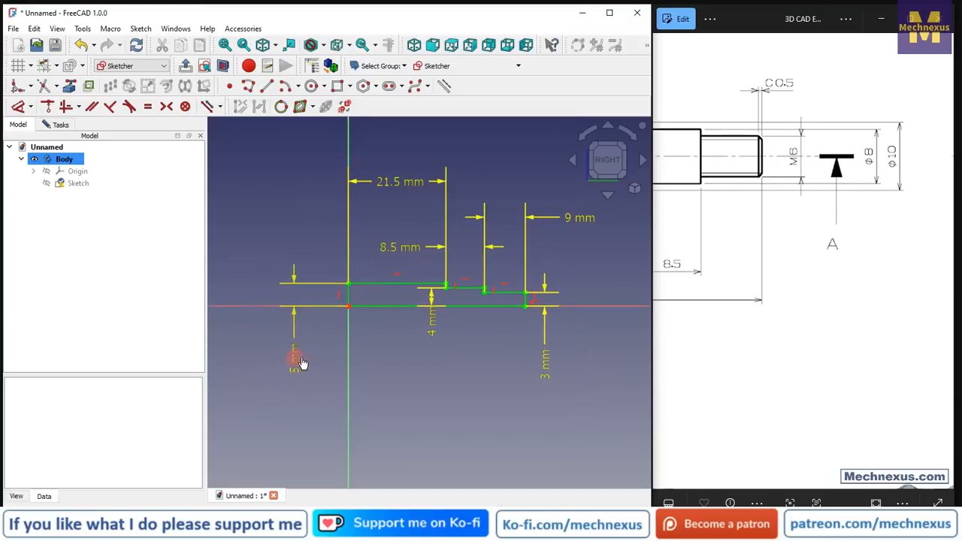
{"action": "left_click_drag", "start_coordinate": [301, 363], "coordinate": [321, 364]}
- Close the profile sketch and revolve it 360° about the Base Y axis
{"action": "left_click", "coordinate": [58, 126]}
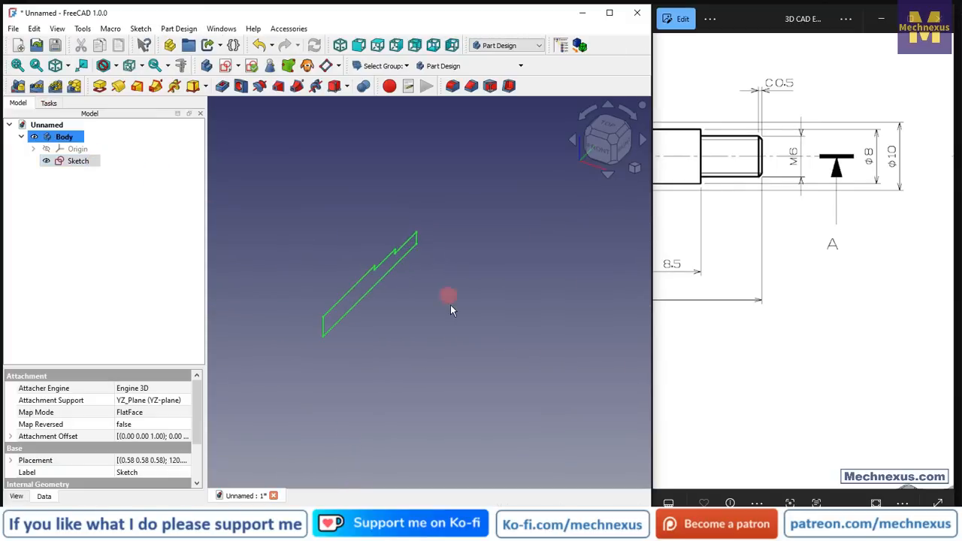
{"action": "left_click", "coordinate": [230, 195]}
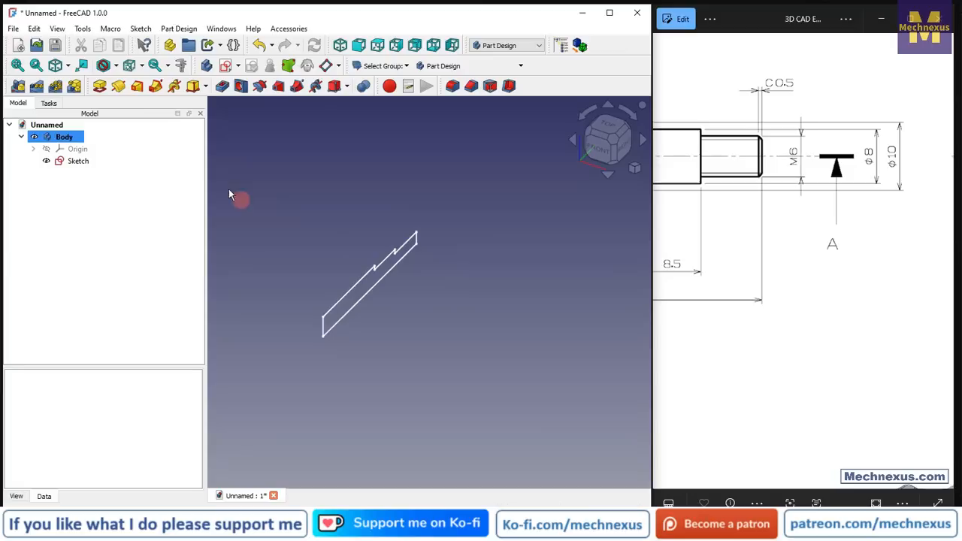
{"action": "left_click", "coordinate": [117, 87]}
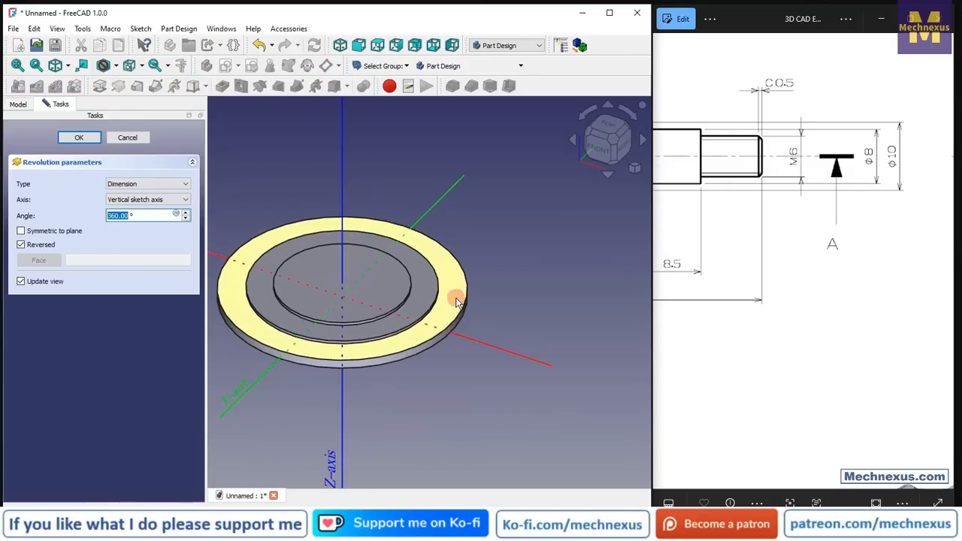
{"action": "scroll", "coordinate": [455, 249], "scroll_direction": "down", "scroll_amount": 1}
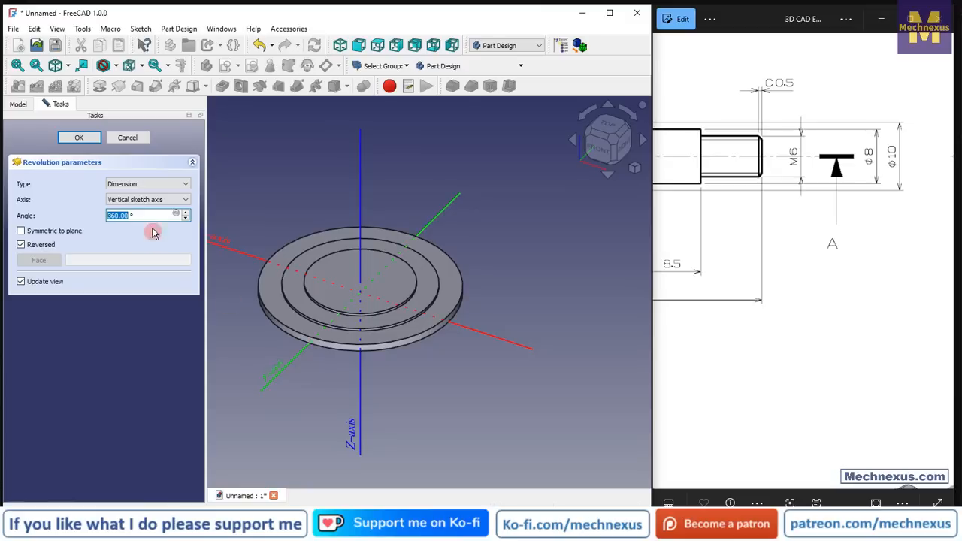
{"action": "left_click", "coordinate": [140, 199]}
{"action": "left_click", "coordinate": [139, 236]}
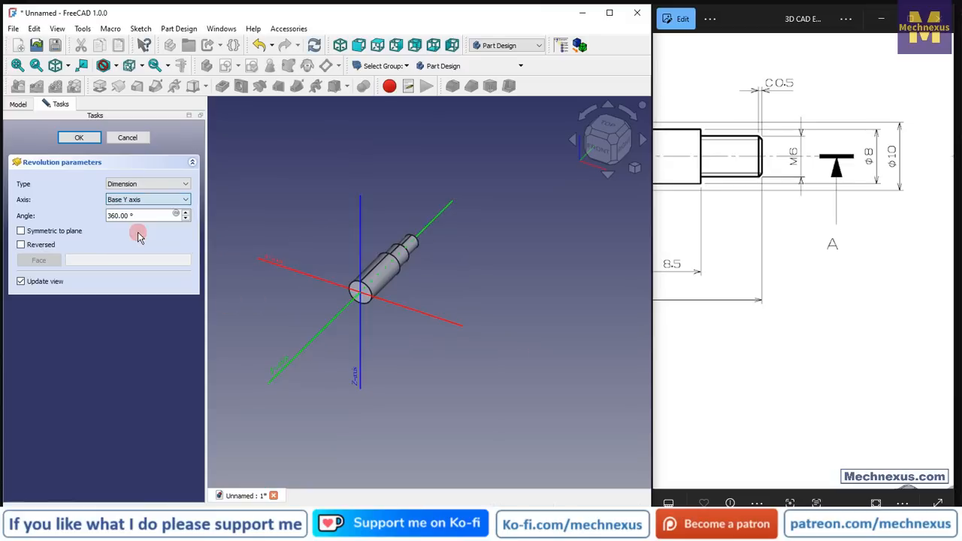
{"action": "left_click", "coordinate": [79, 138]}
- View the revolved shaft isometrically and examine the flange and pocket in the drawing's end view and 3D picture
{"action": "scroll", "coordinate": [390, 240], "scroll_direction": "up", "scroll_amount": 2}
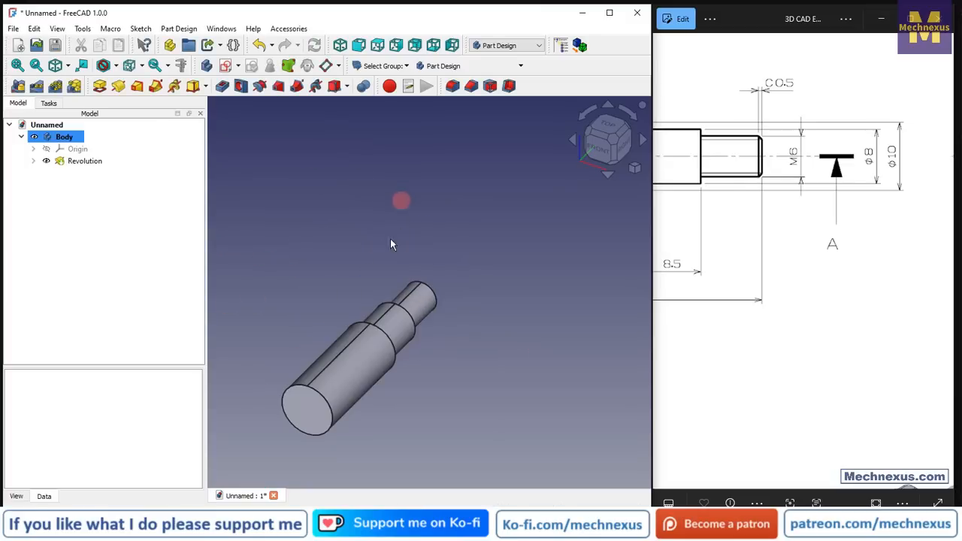
{"action": "scroll", "coordinate": [396, 174], "scroll_direction": "down", "scroll_amount": 2}
{"action": "left_click", "coordinate": [634, 168]}
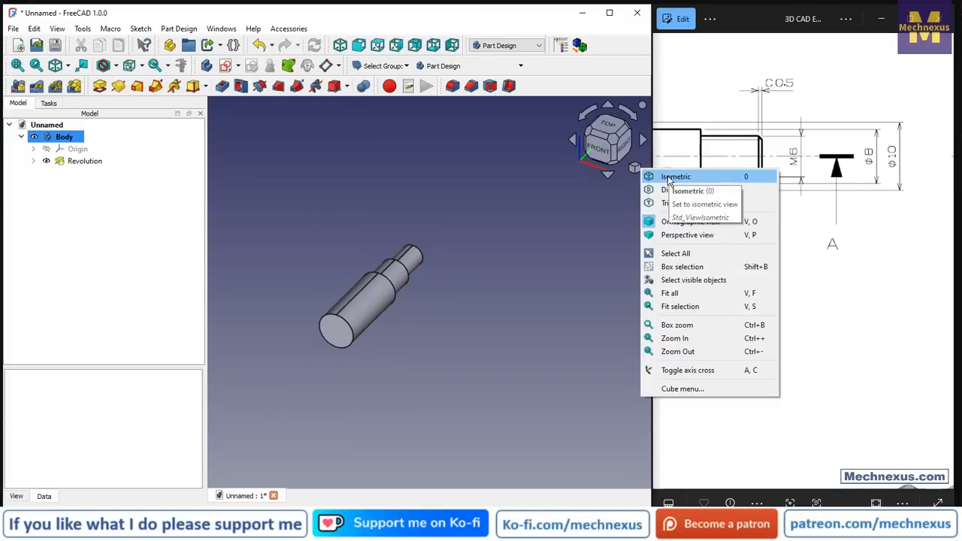
{"action": "left_click", "coordinate": [675, 177]}
{"action": "scroll", "coordinate": [418, 280], "scroll_direction": "up", "scroll_amount": 2}
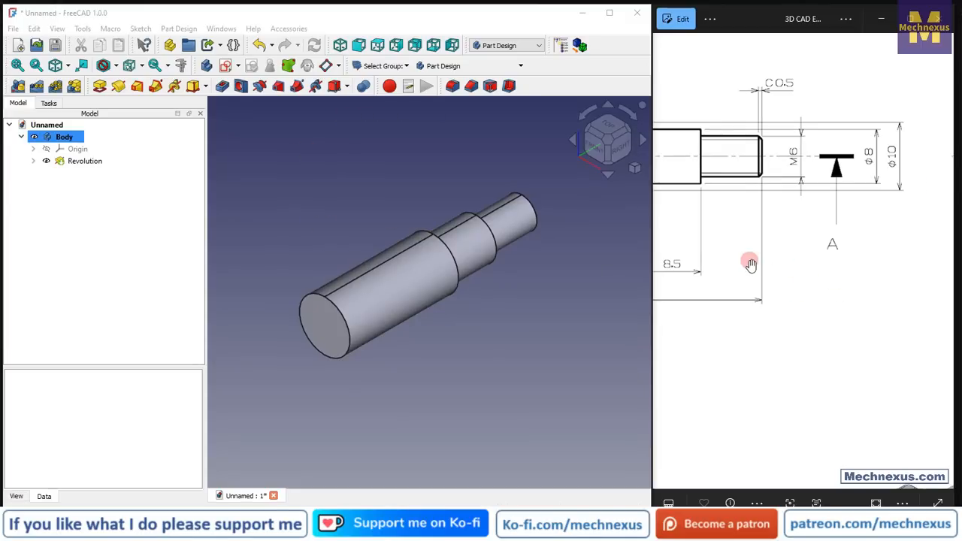
{"action": "scroll", "coordinate": [834, 252], "scroll_direction": "down", "scroll_amount": 5}
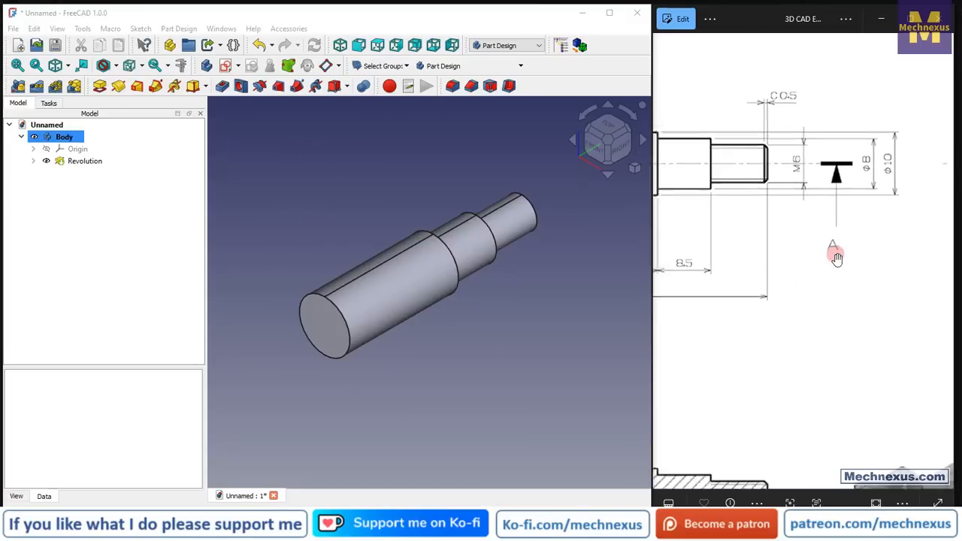
{"action": "scroll", "coordinate": [930, 353], "scroll_direction": "up", "scroll_amount": 5}
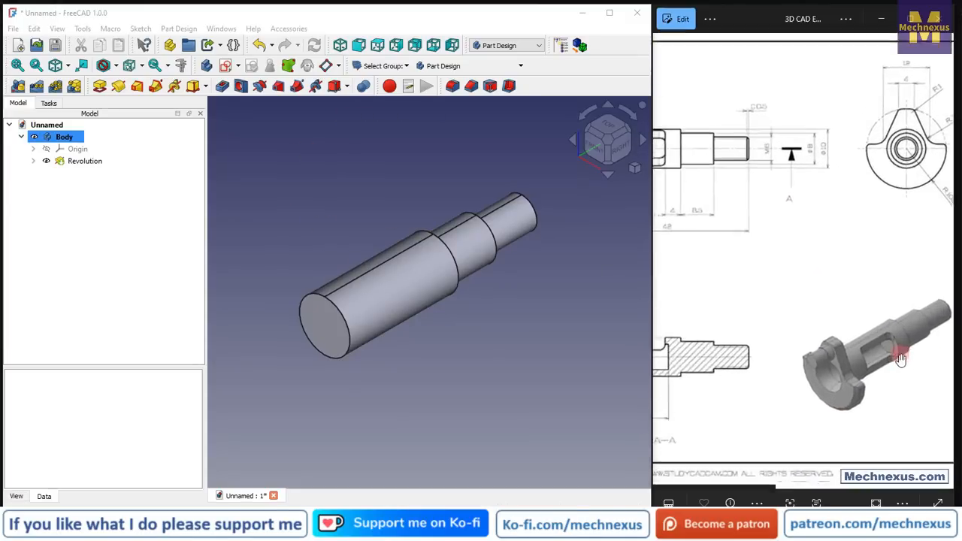
{"action": "mouse_move", "coordinate": [837, 381]}
{"action": "left_mouse_down"}
{"action": "mouse_move", "coordinate": [788, 315]}
{"action": "mouse_move", "coordinate": [749, 300]}
{"action": "left_mouse_up"}
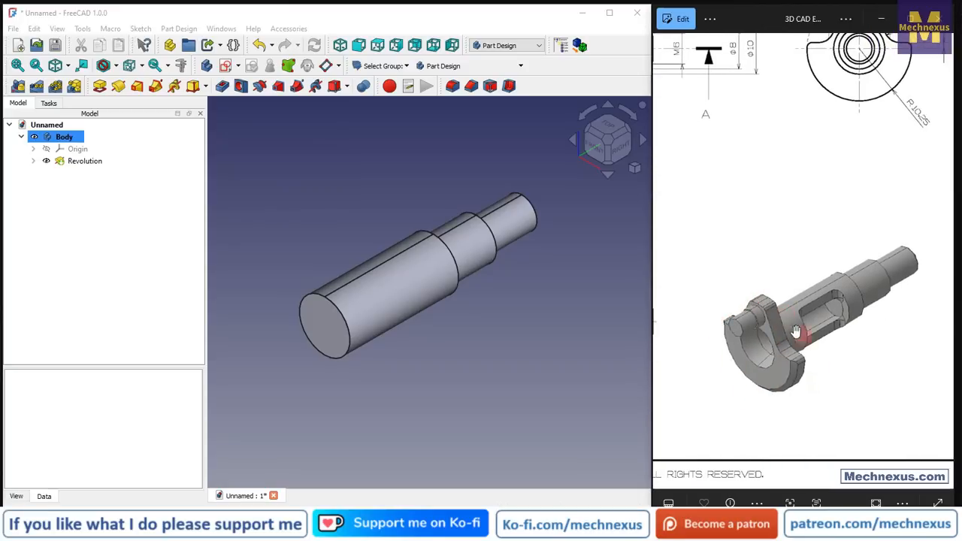
{"action": "scroll", "coordinate": [829, 247], "scroll_direction": "down", "scroll_amount": 5}
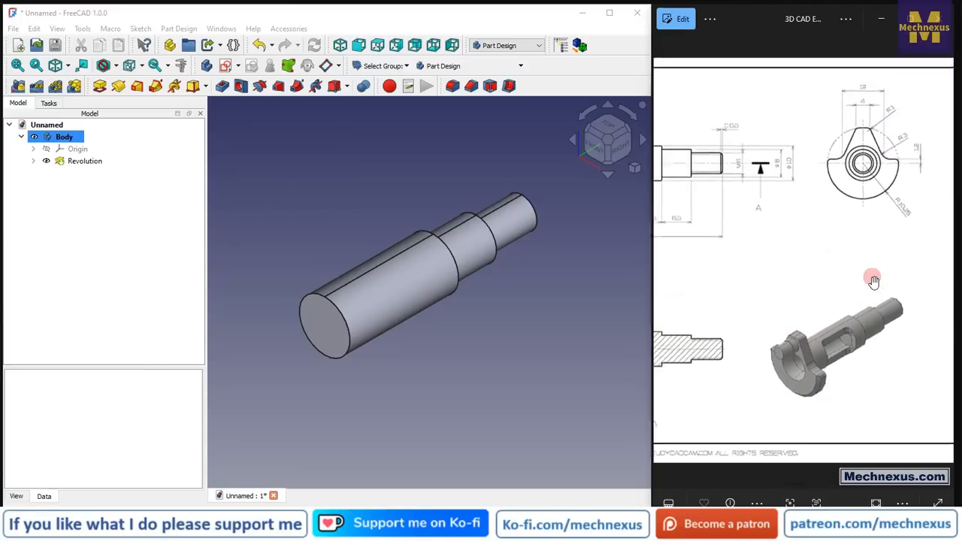
{"action": "scroll", "coordinate": [906, 162], "scroll_direction": "up", "scroll_amount": 2}
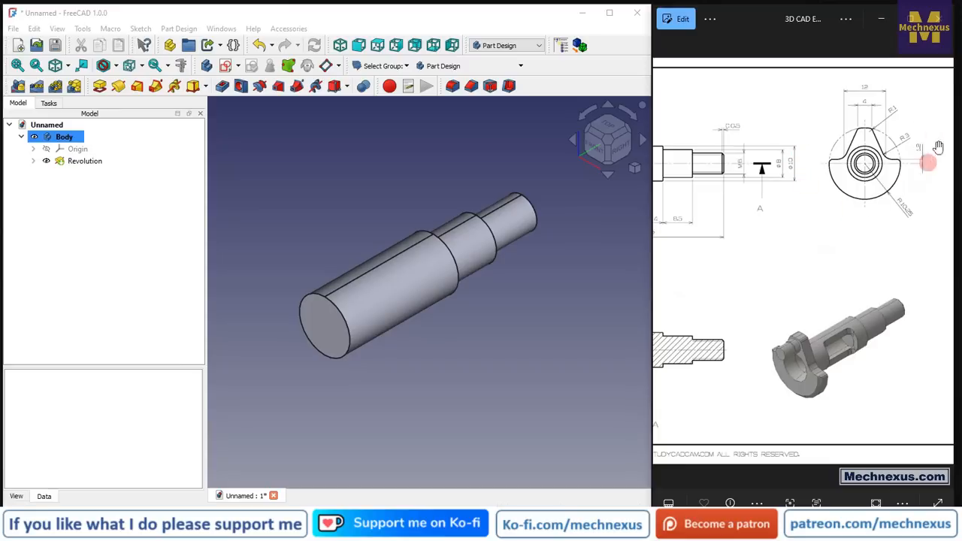
- Start a new sketch on the flat end face of the largest shaft section and orient the view to Front
{"action": "left_click", "coordinate": [323, 335]}
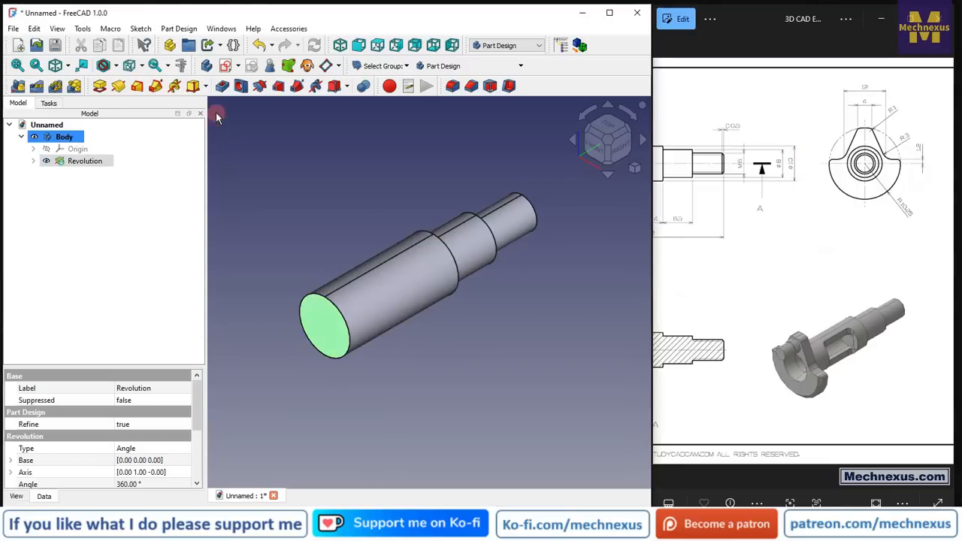
{"action": "left_click", "coordinate": [225, 66]}
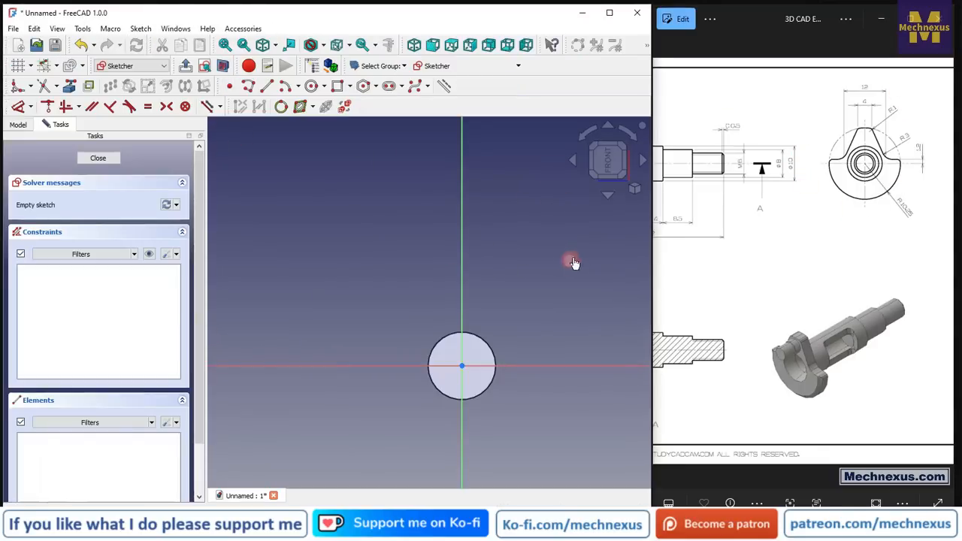
{"action": "left_click", "coordinate": [634, 187]}
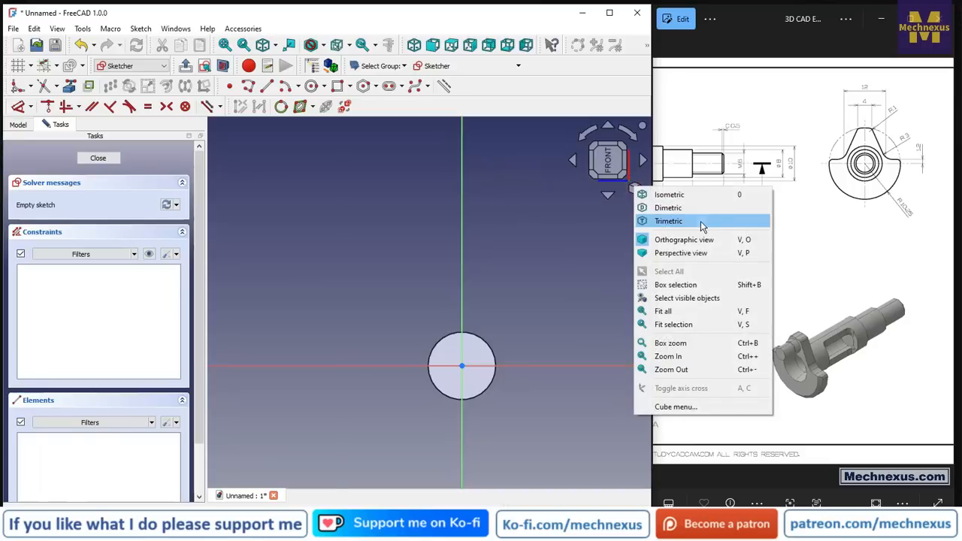
{"action": "left_click", "coordinate": [701, 222]}
{"action": "key", "text": "1"}
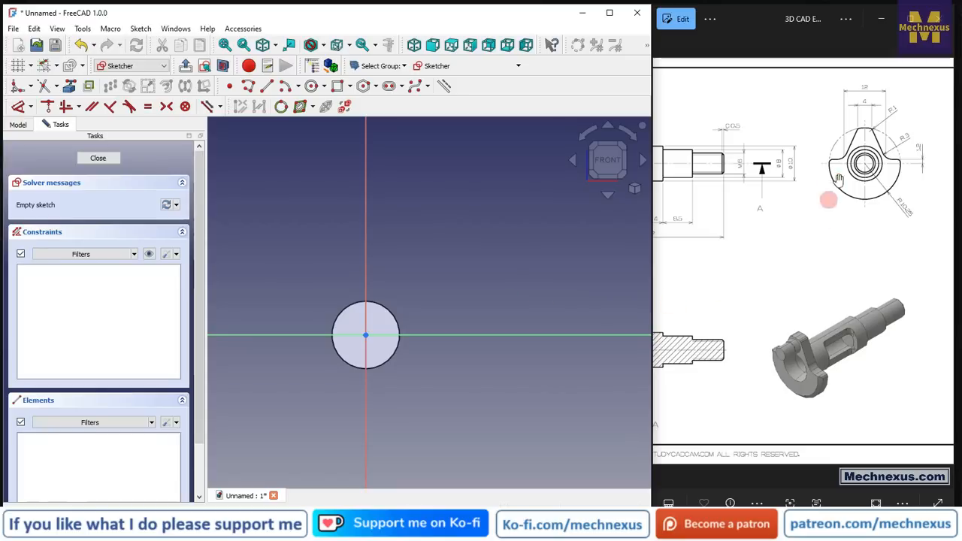
- Check the flange outline on the drawing, sketch a circle about 29 mm in diameter centred on the origin, and make it construction geometry
{"action": "scroll", "coordinate": [876, 162], "scroll_direction": "up", "scroll_amount": 3}
{"action": "left_click_drag", "start_coordinate": [880, 164], "coordinate": [835, 179]}
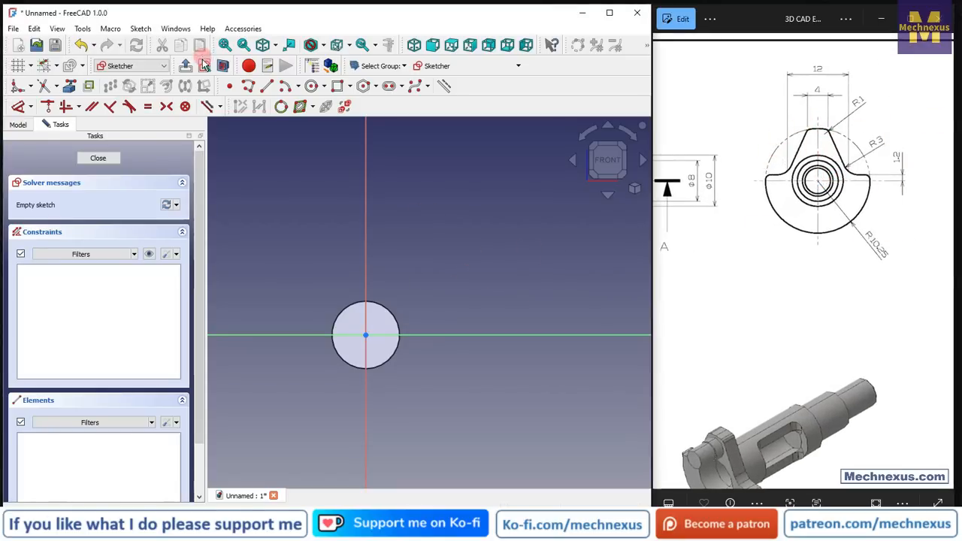
{"action": "left_click", "coordinate": [311, 85]}
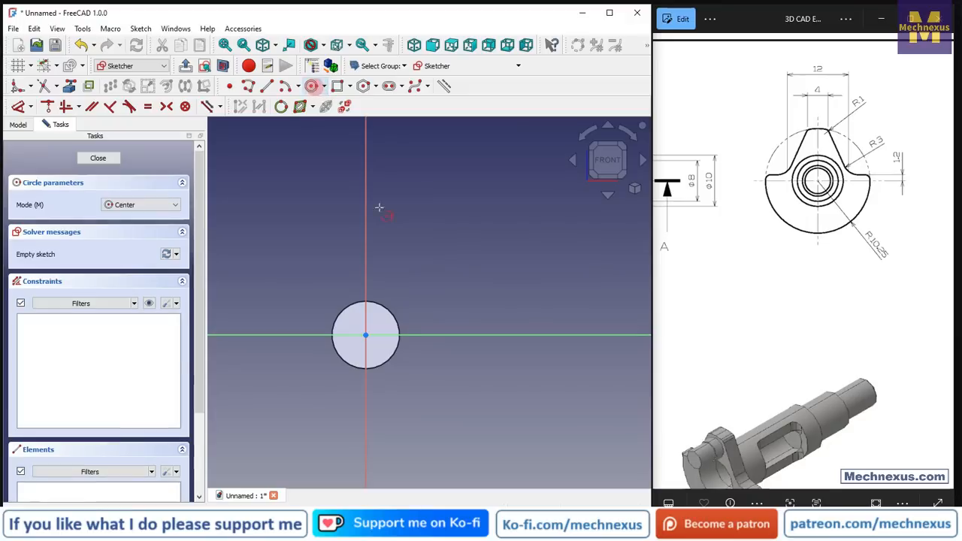
{"action": "left_click", "coordinate": [366, 336]}
{"action": "left_click", "coordinate": [452, 280]}
{"action": "left_click", "coordinate": [457, 295]}
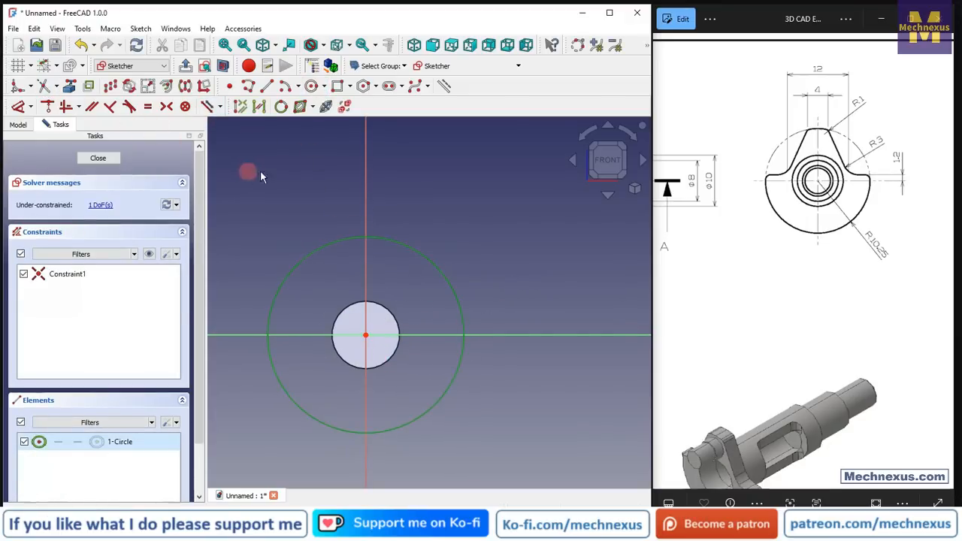
{"action": "scroll", "coordinate": [427, 175], "scroll_direction": "down", "scroll_amount": 1}
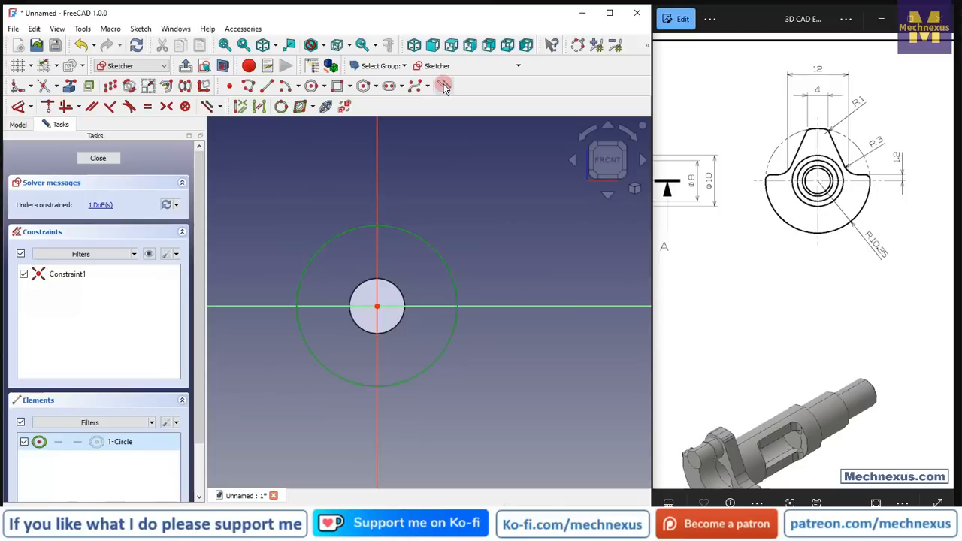
{"action": "left_click", "coordinate": [443, 85]}
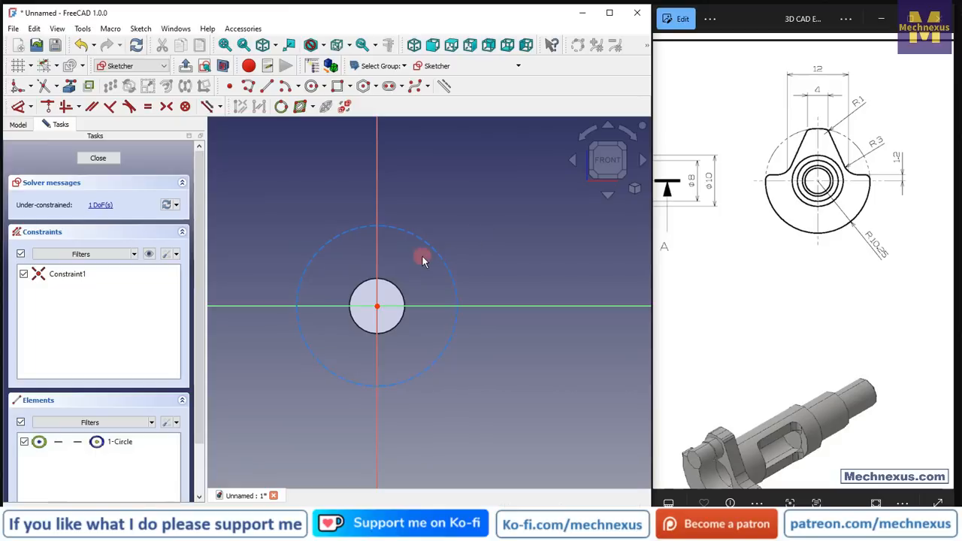
- Dimension the construction circle's diameter to 20.5 mm
{"action": "left_click", "coordinate": [18, 105]}
{"action": "left_click", "coordinate": [394, 226]}
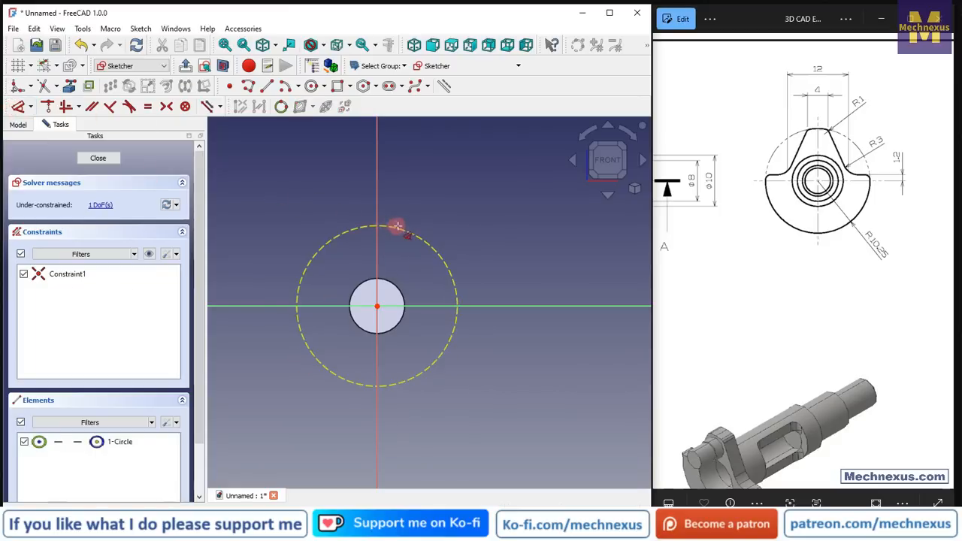
{"action": "left_click", "coordinate": [457, 198]}
{"action": "type", "text": "20.5"}
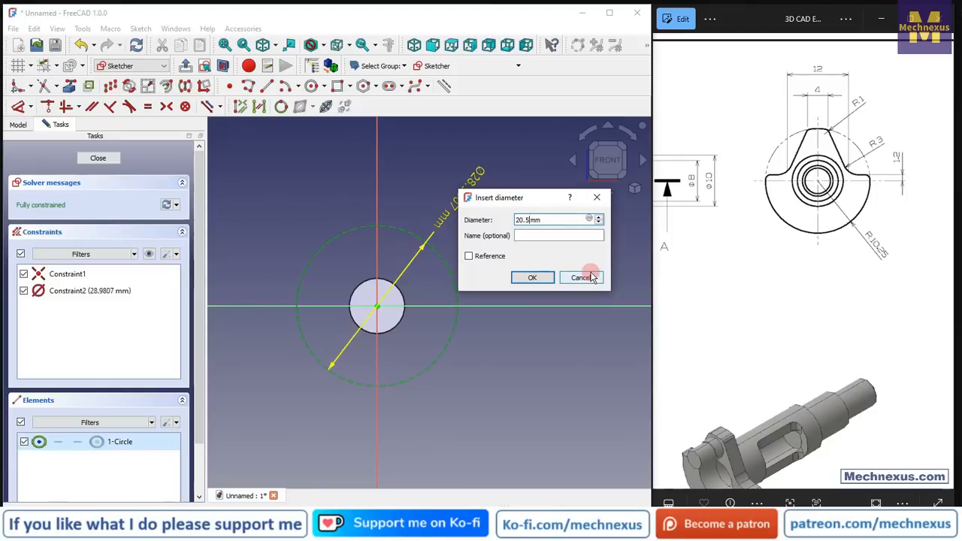
{"action": "key", "text": "Return"}
- Draw a three-point arc along the top of the construction circle, with its endpoints on either side of the vertical axis
{"action": "scroll", "coordinate": [307, 329], "scroll_direction": "up", "scroll_amount": 2}
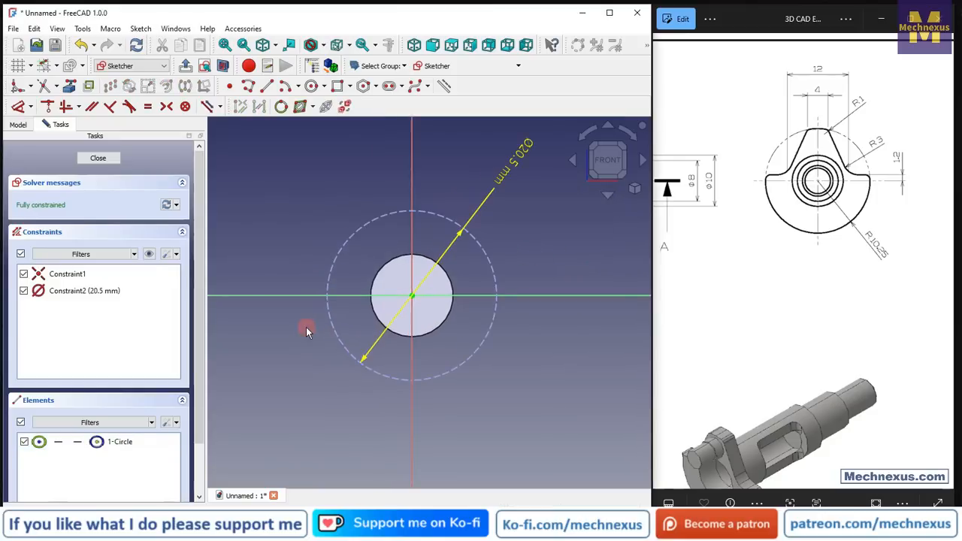
{"action": "scroll", "coordinate": [400, 265], "scroll_direction": "up", "scroll_amount": 1}
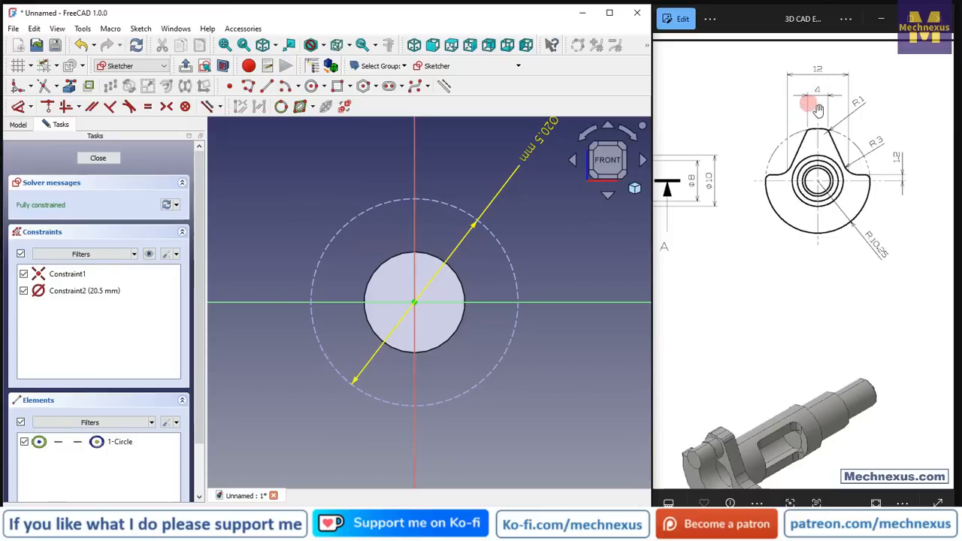
{"action": "scroll", "coordinate": [366, 204], "scroll_direction": "up", "scroll_amount": 3}
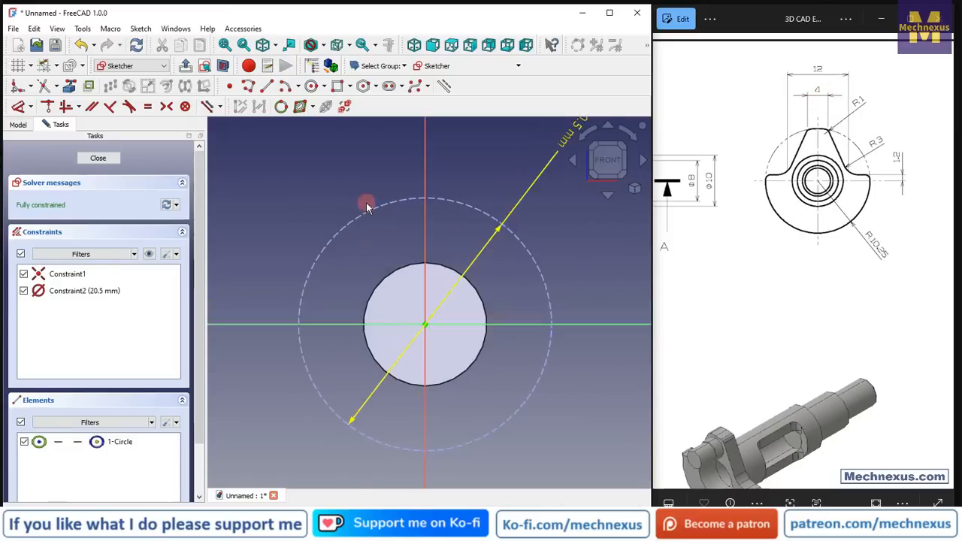
{"action": "left_click", "coordinate": [295, 86]}
{"action": "left_click", "coordinate": [323, 118]}
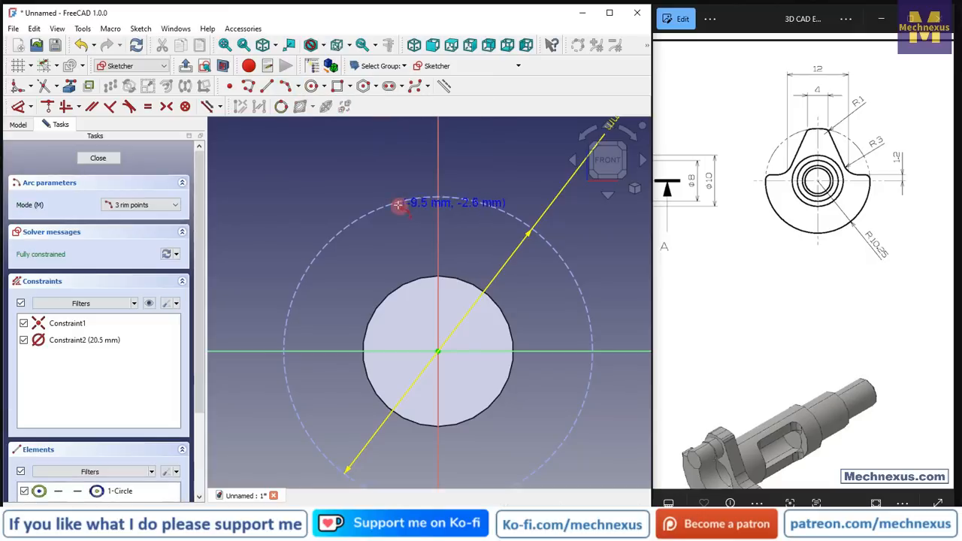
{"action": "left_click", "coordinate": [391, 203]}
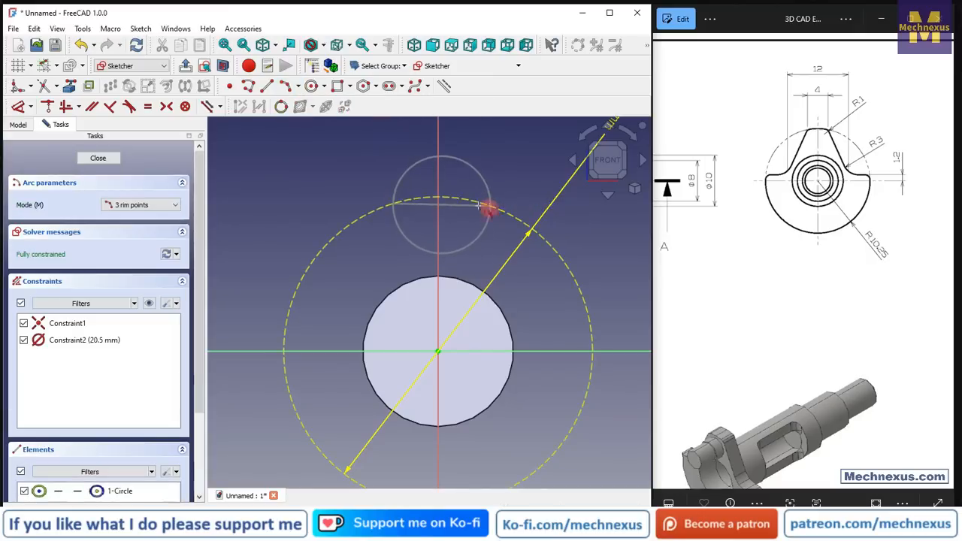
{"action": "left_click", "coordinate": [456, 197]}
{"action": "key", "text": "Escape"}
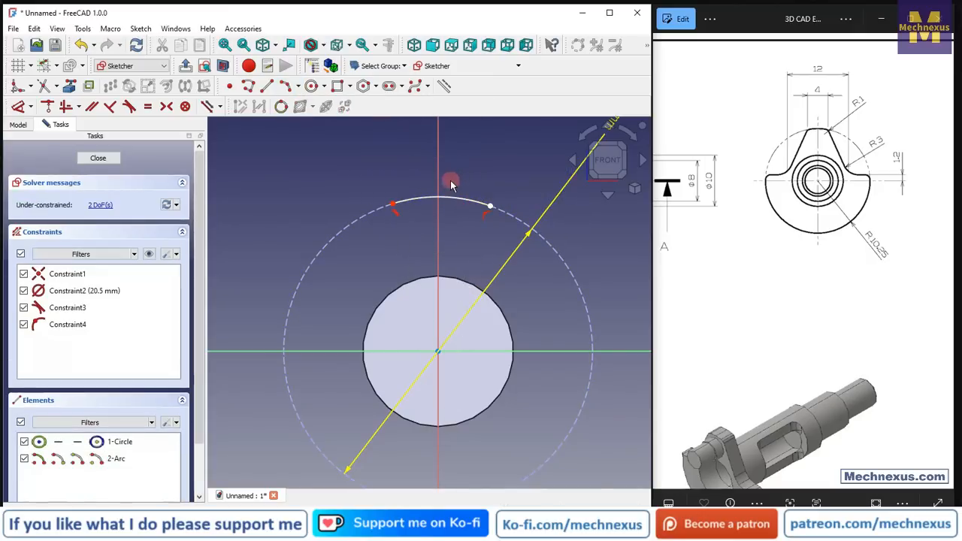
- Constrain the top arc's two endpoints symmetric about the vertical axis and test the arc by pulling one endpoint
{"action": "scroll", "coordinate": [452, 179], "scroll_direction": "up", "scroll_amount": 1}
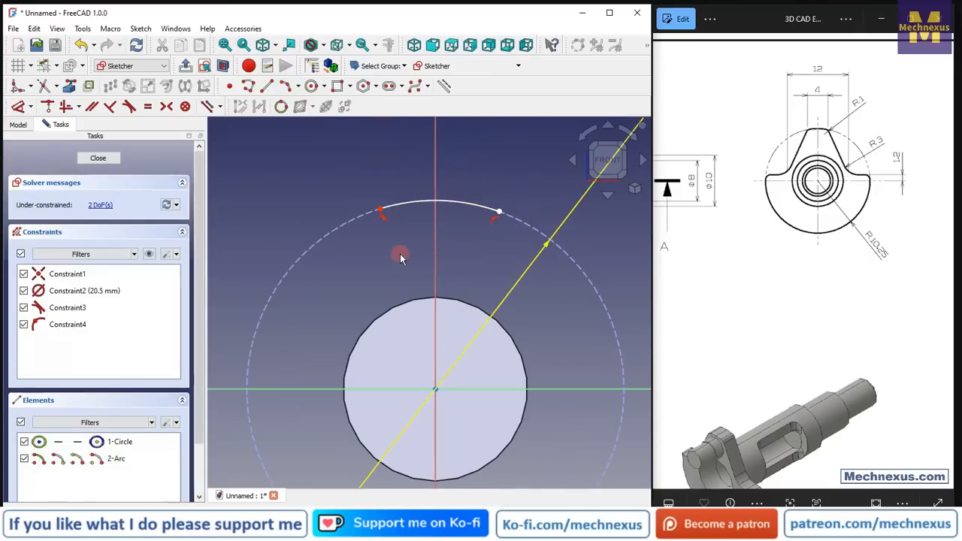
{"action": "left_click", "coordinate": [166, 108]}
{"action": "left_click", "coordinate": [381, 208]}
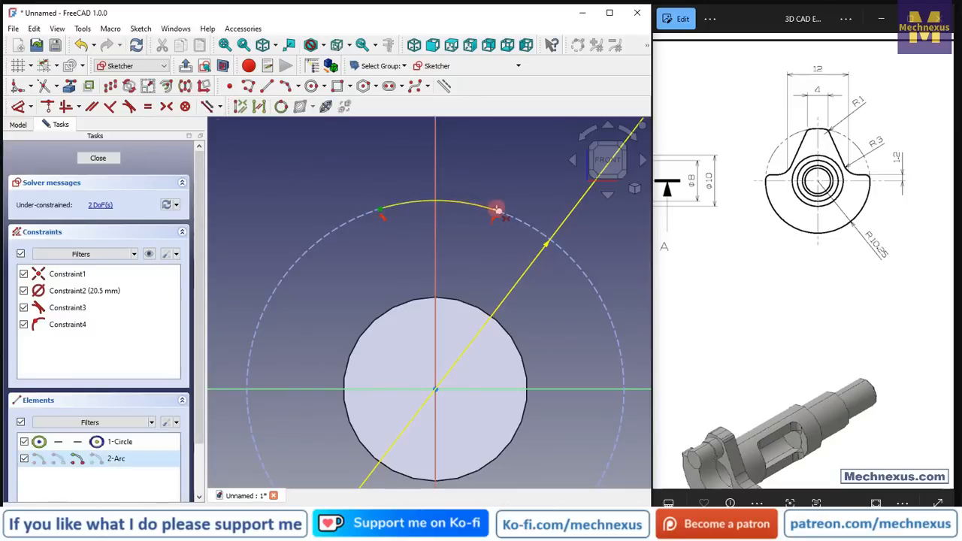
{"action": "left_click", "coordinate": [500, 213]}
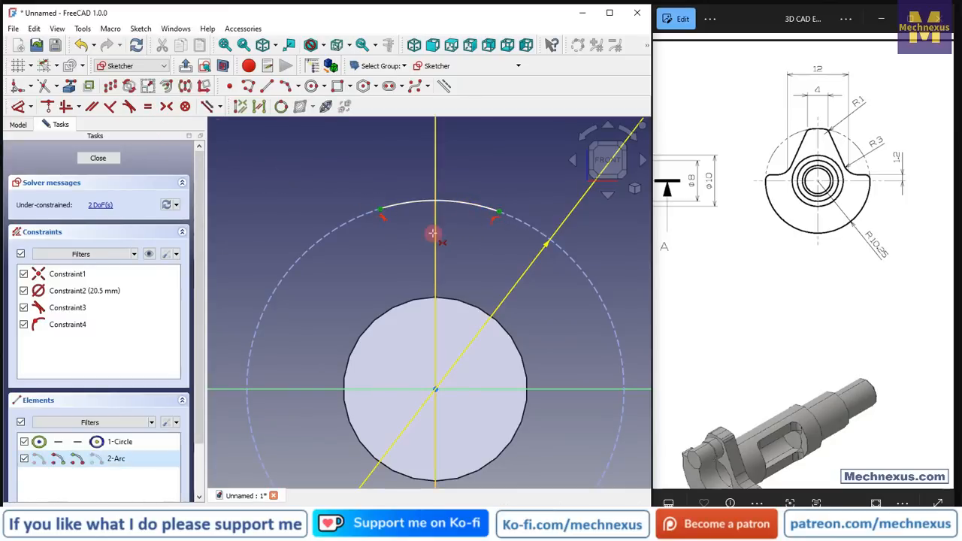
{"action": "left_click", "coordinate": [437, 230]}
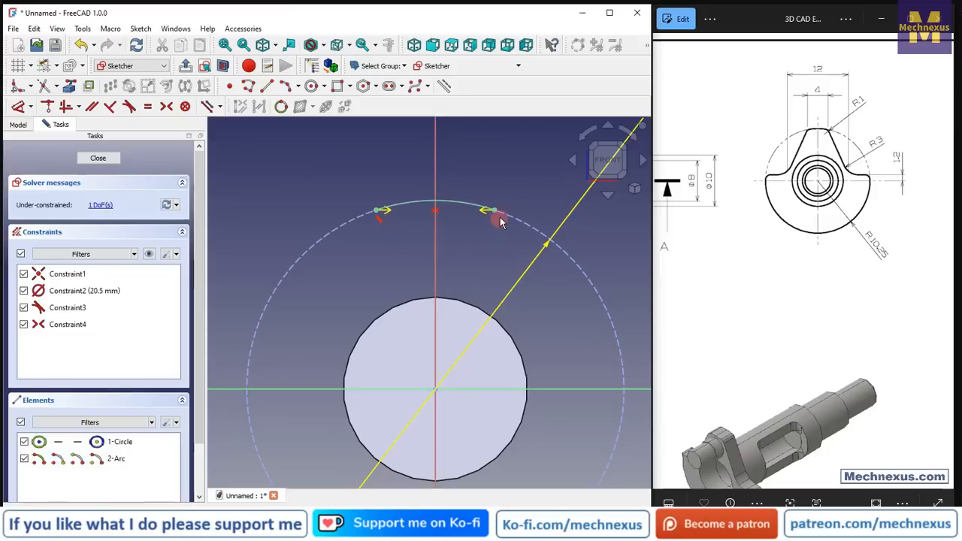
{"action": "left_click_drag", "start_coordinate": [483, 211], "coordinate": [488, 209]}
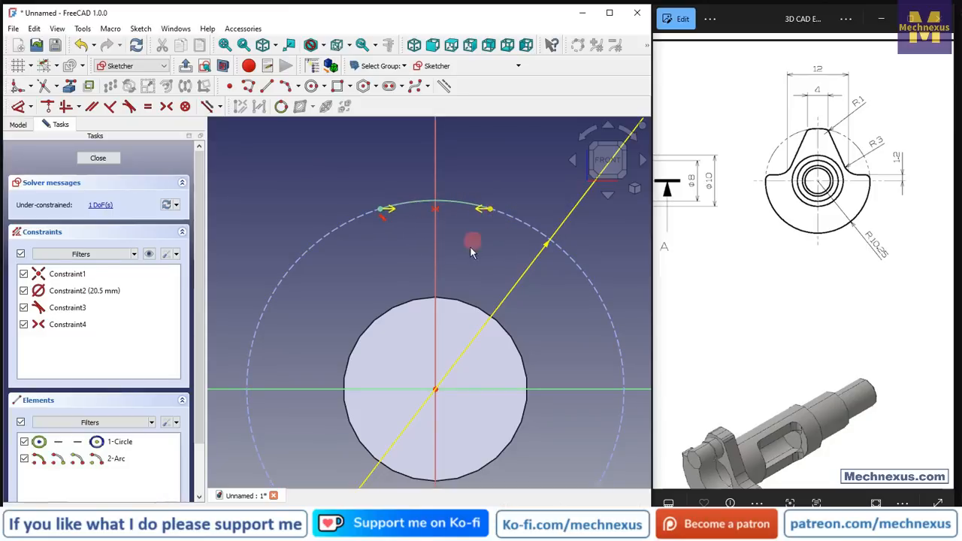
- Dimension the horizontal distance between the top arc's two endpoints to 4 mm
{"action": "left_click", "coordinate": [19, 106]}
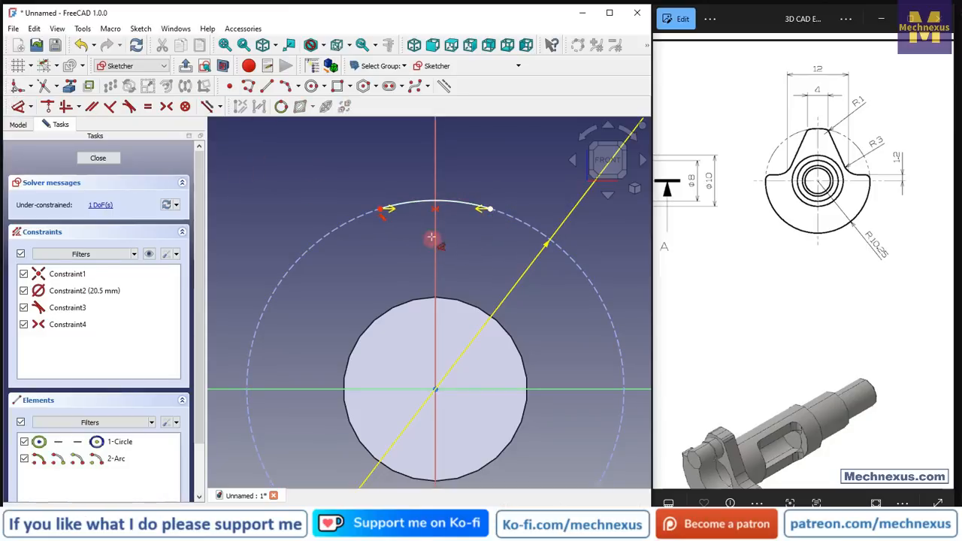
{"action": "left_click", "coordinate": [383, 208]}
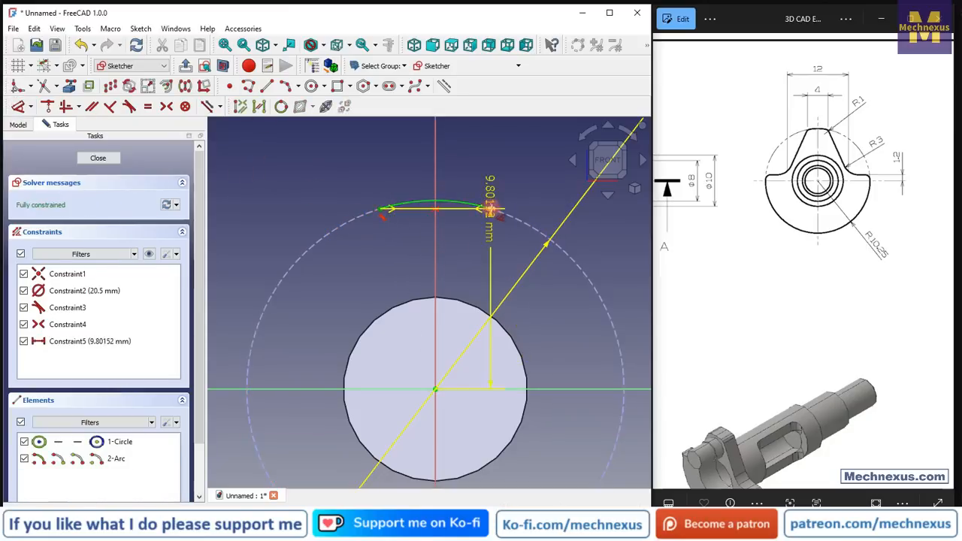
{"action": "left_click", "coordinate": [492, 210]}
{"action": "left_click", "coordinate": [461, 156]}
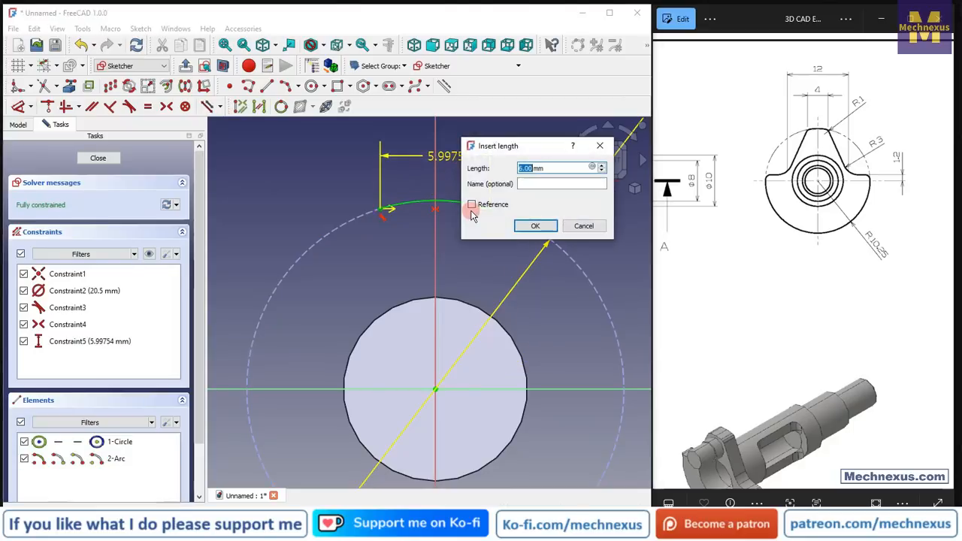
{"action": "type", "text": "4"}
{"action": "key", "text": "Return"}
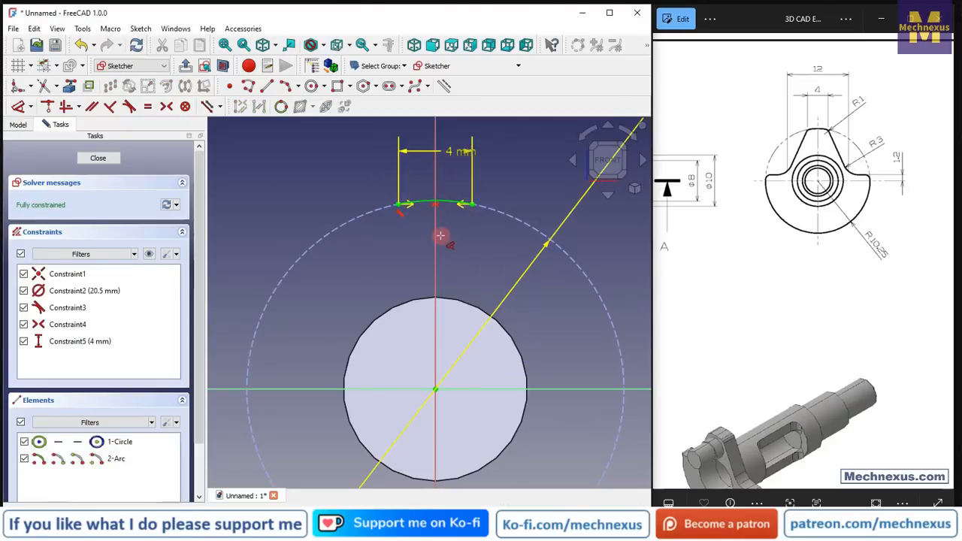
- Draw a large three-point arc passing below the construction circle, with its endpoints on either side of the vertical axis
{"action": "scroll", "coordinate": [399, 258], "scroll_direction": "down", "scroll_amount": 3}
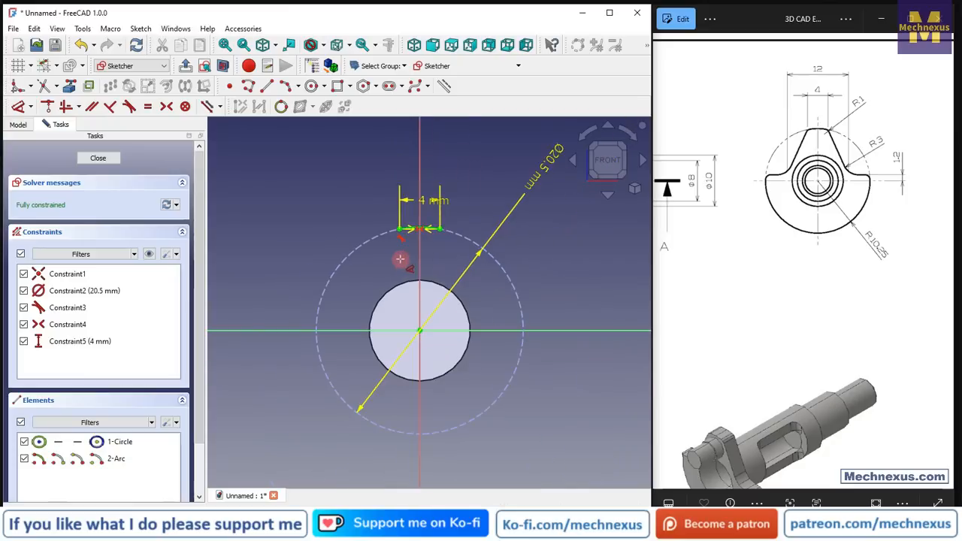
{"action": "scroll", "coordinate": [318, 385], "scroll_direction": "up", "scroll_amount": 1}
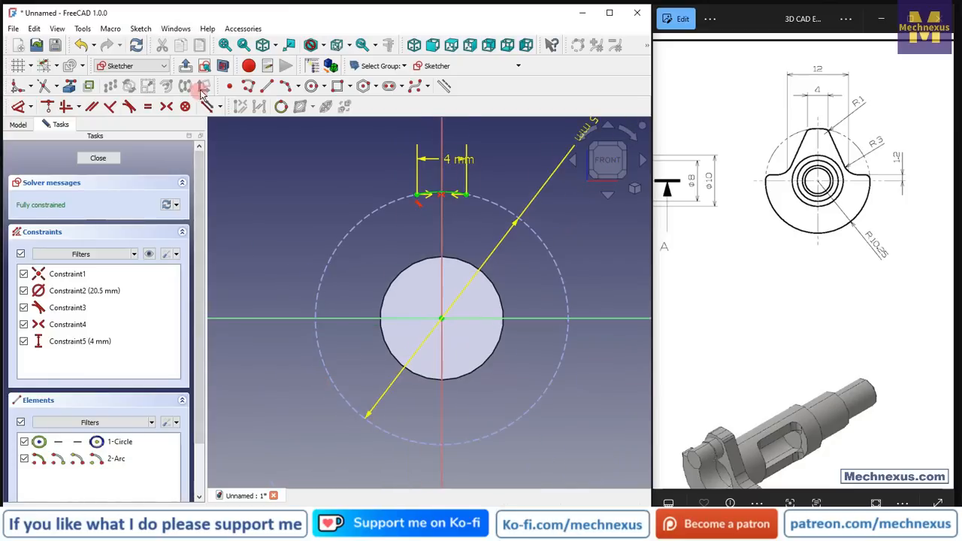
{"action": "left_click", "coordinate": [315, 102]}
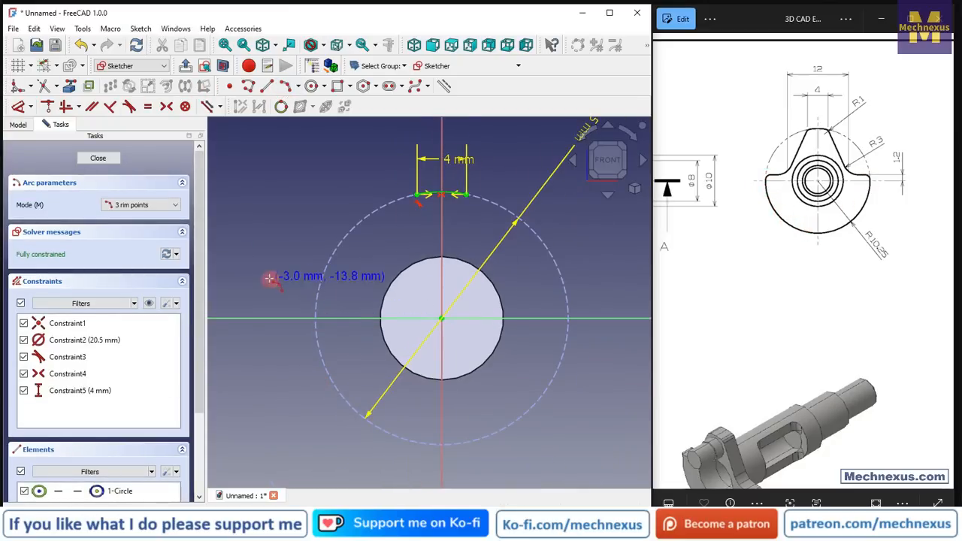
{"action": "scroll", "coordinate": [271, 281], "scroll_direction": "down", "scroll_amount": 1}
{"action": "scroll", "coordinate": [307, 335], "scroll_direction": "up", "scroll_amount": 1}
{"action": "scroll", "coordinate": [251, 337], "scroll_direction": "down", "scroll_amount": 3}
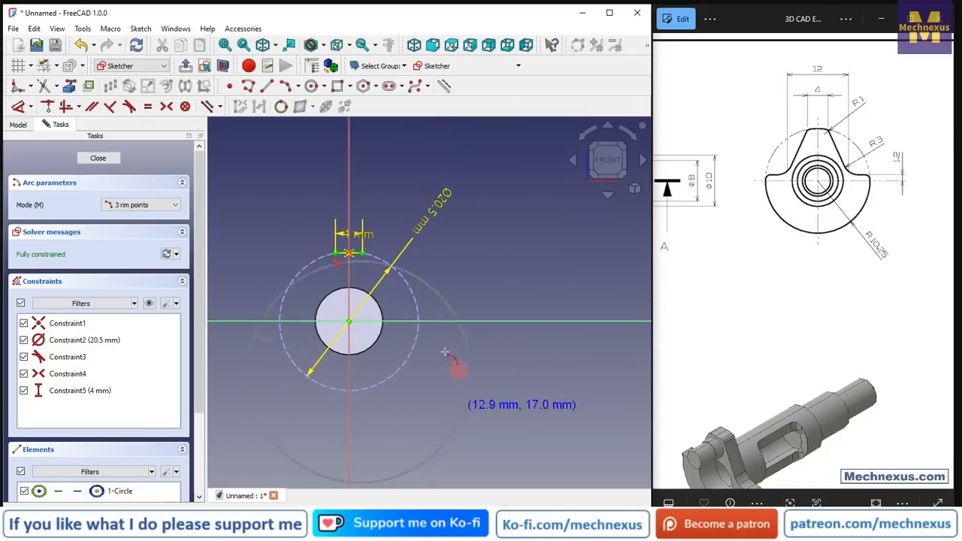
{"action": "left_click", "coordinate": [409, 410]}
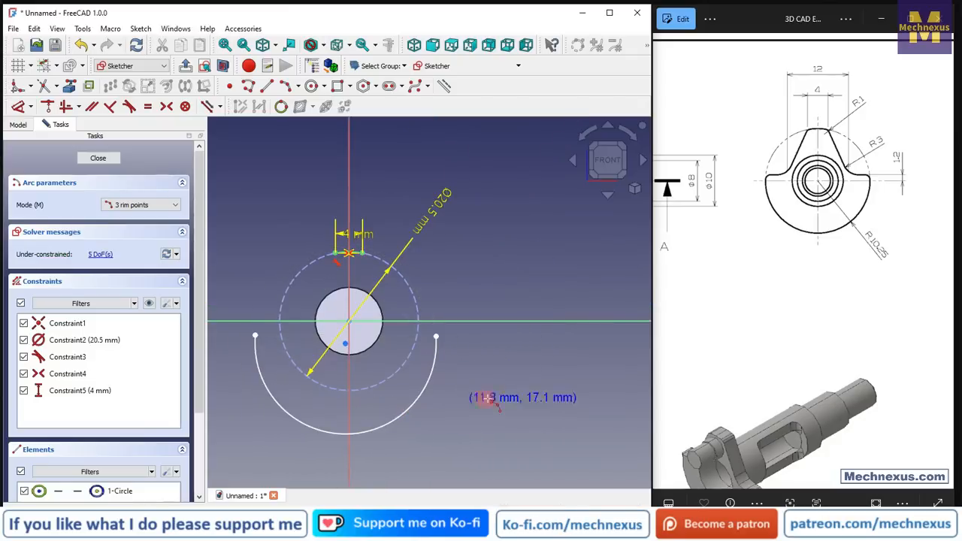
{"action": "right_click", "coordinate": [491, 399]}
- Make the centre of the large lower arc coincident with the sketch origin
{"action": "scroll", "coordinate": [334, 366], "scroll_direction": "up", "scroll_amount": 3}
{"action": "left_click", "coordinate": [356, 326]}
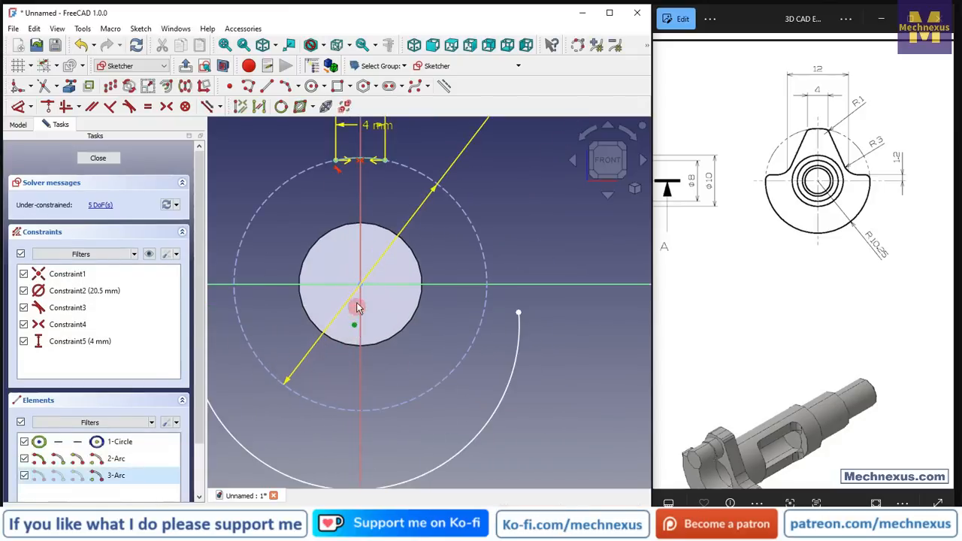
{"action": "left_click", "coordinate": [360, 284]}
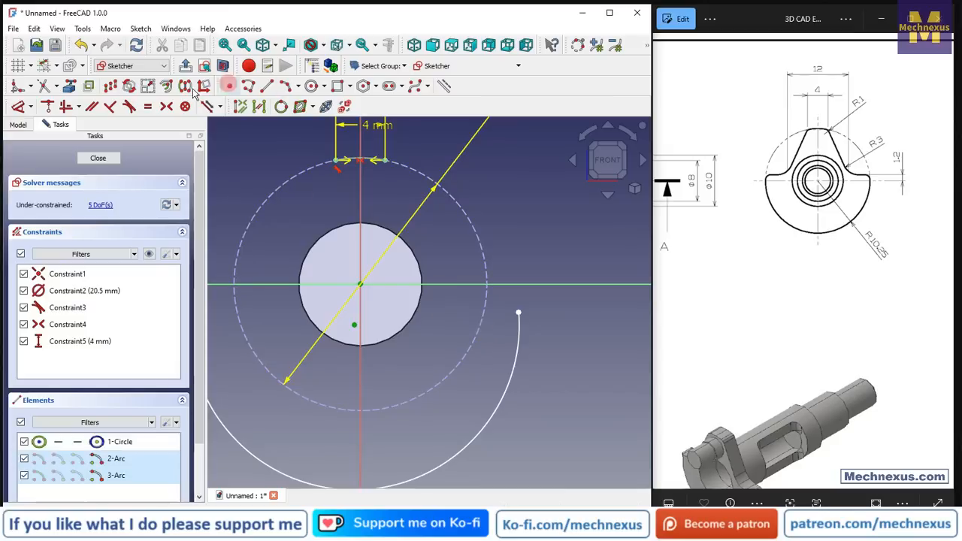
{"action": "left_click", "coordinate": [50, 107]}
{"action": "scroll", "coordinate": [530, 281], "scroll_direction": "down", "scroll_amount": 2}
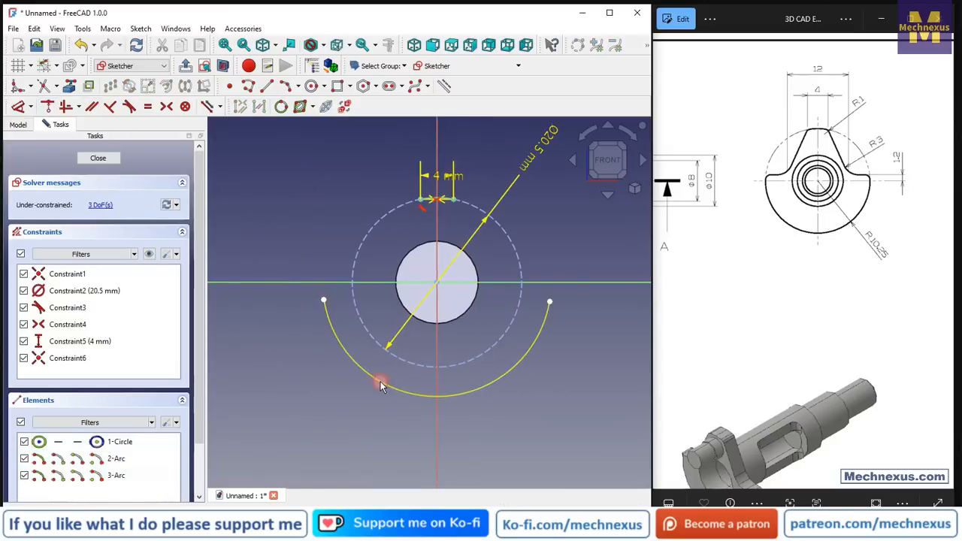
- Constrain the lower arc equal to the construction circle and extend both of its endpoints slightly above the horizontal axis
{"action": "left_click", "coordinate": [381, 381]}
{"action": "left_click", "coordinate": [396, 358]}
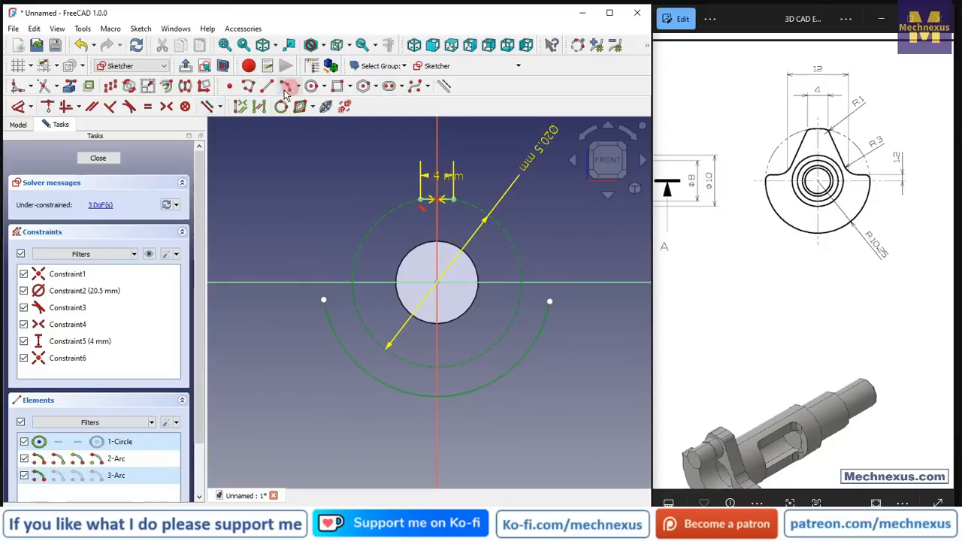
{"action": "left_click", "coordinate": [148, 107]}
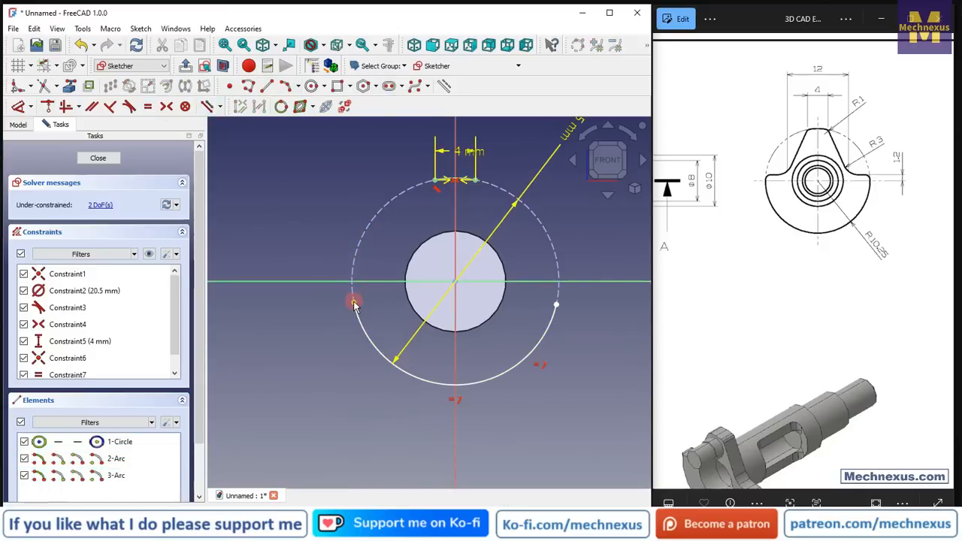
{"action": "left_click_drag", "start_coordinate": [354, 304], "coordinate": [353, 261]}
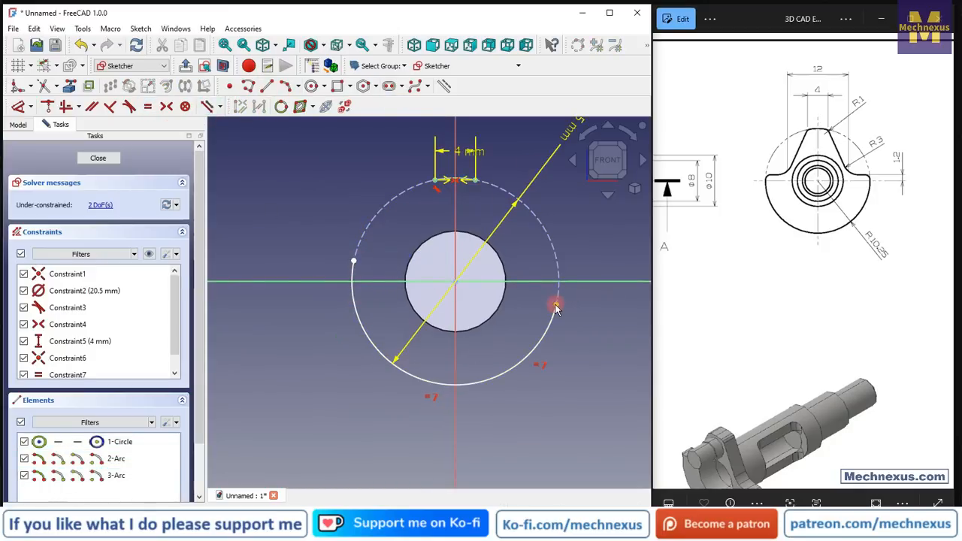
{"action": "left_click_drag", "start_coordinate": [558, 306], "coordinate": [557, 260]}
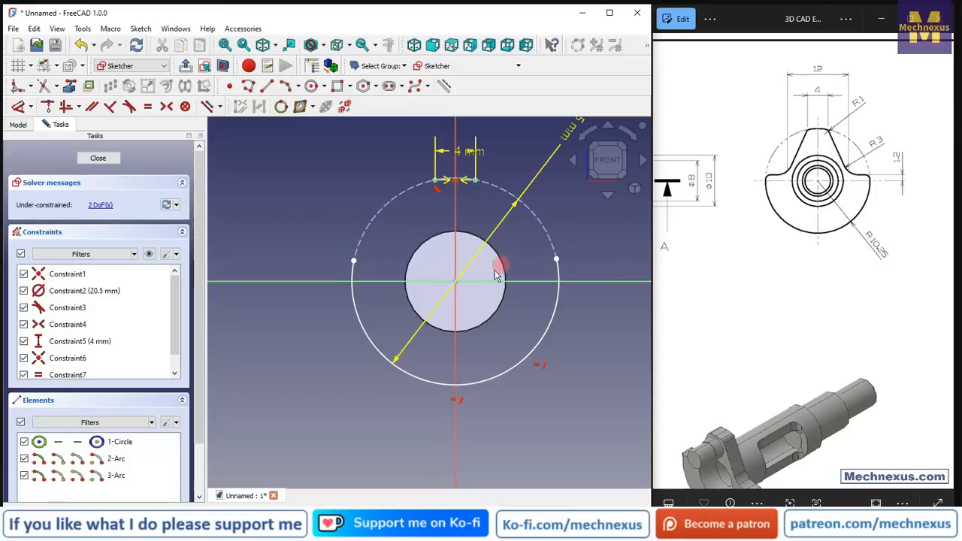
- Draw a short horizontal line inward from the lower arc's left endpoint and a slanted line up to the top arc's left endpoint
{"action": "scroll", "coordinate": [453, 247], "scroll_direction": "up", "scroll_amount": 2}
{"action": "scroll", "coordinate": [453, 247], "scroll_direction": "down", "scroll_amount": 1}
{"action": "scroll", "coordinate": [301, 261], "scroll_direction": "up", "scroll_amount": 1}
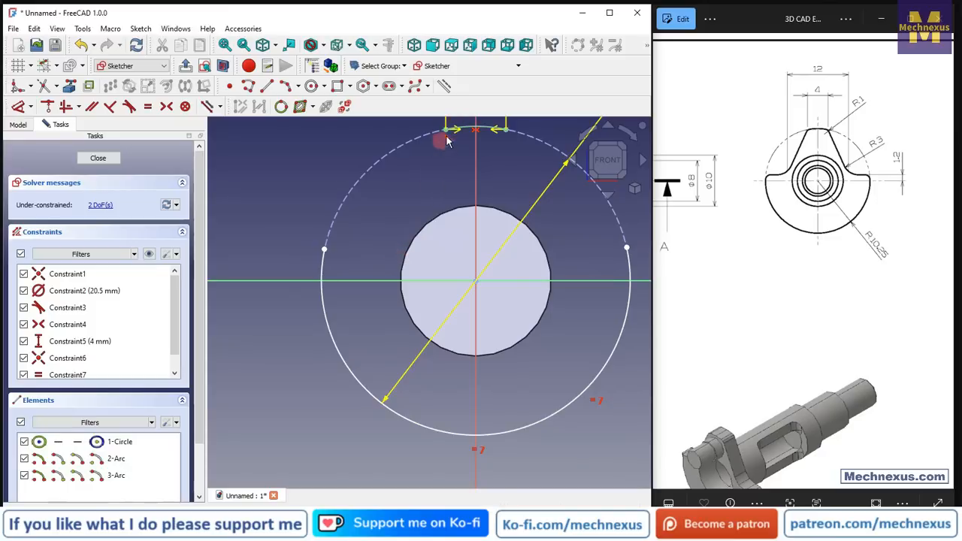
{"action": "left_click", "coordinate": [267, 85]}
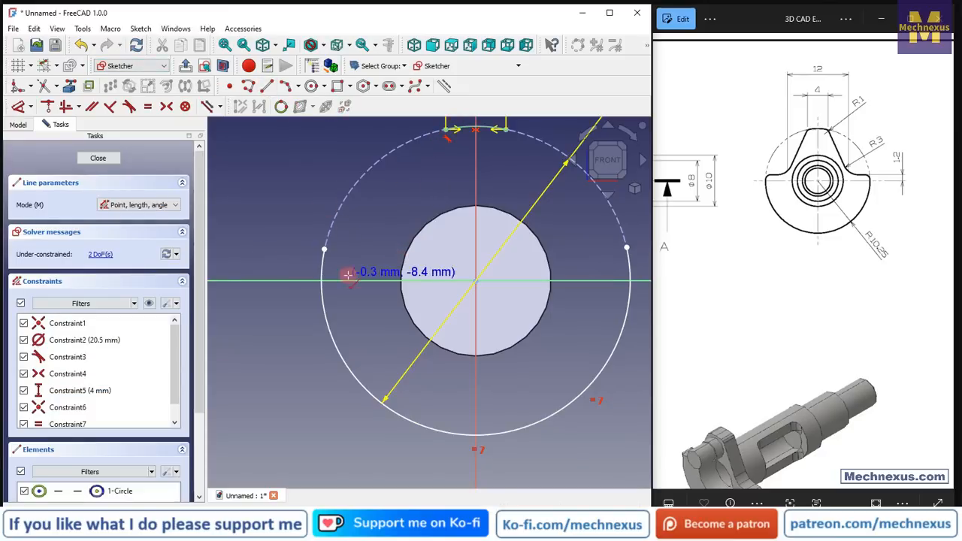
{"action": "left_click", "coordinate": [324, 248]}
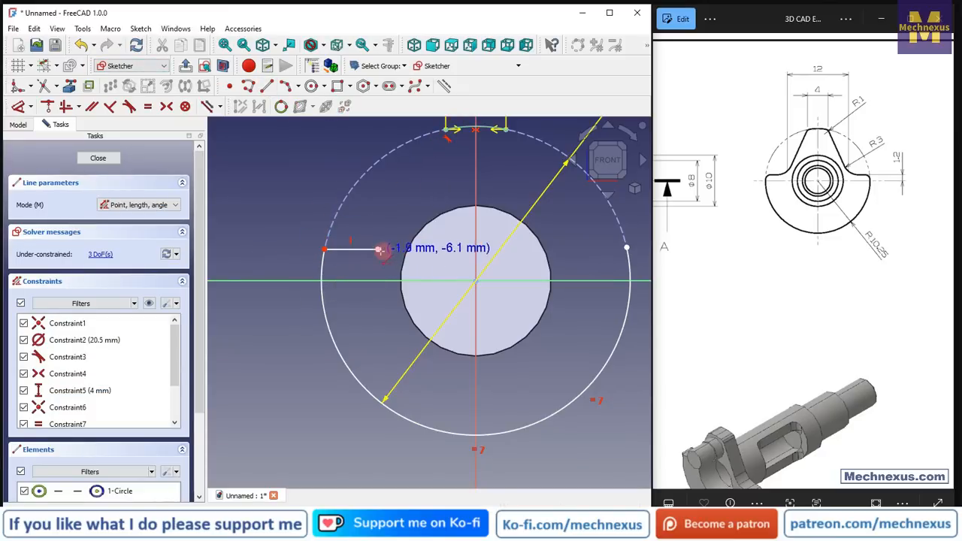
{"action": "left_click", "coordinate": [377, 251]}
{"action": "left_click", "coordinate": [446, 130]}
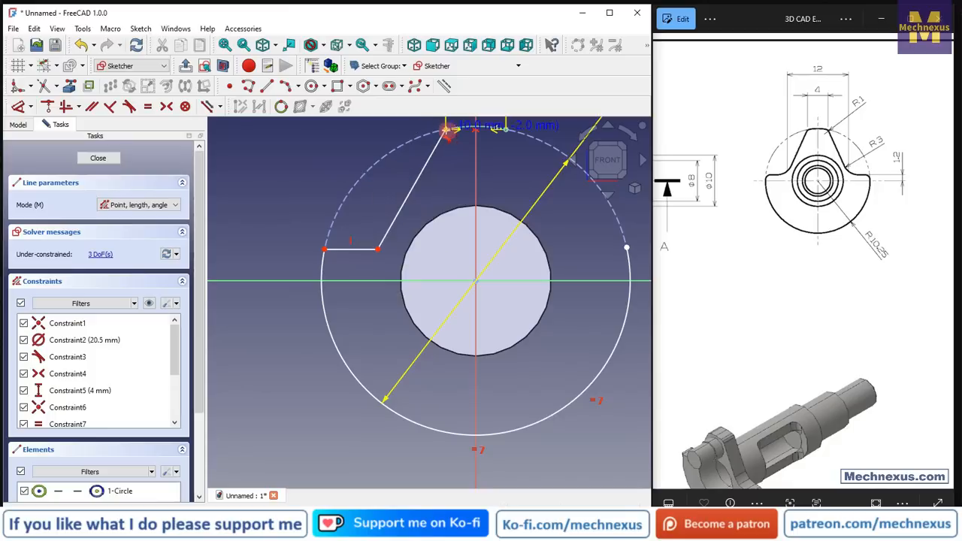
- Draw a short horizontal line inward from the lower arc's right endpoint and a slanted line up to the top arc's right endpoint
{"action": "scroll", "coordinate": [410, 233], "scroll_direction": "down", "scroll_amount": 1}
{"action": "scroll", "coordinate": [538, 218], "scroll_direction": "up", "scroll_amount": 2}
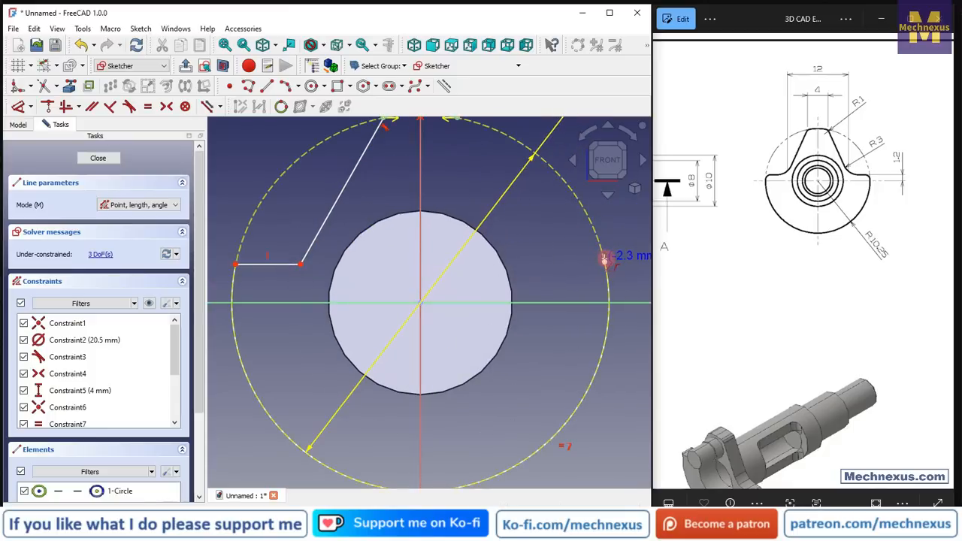
{"action": "left_click", "coordinate": [604, 260]}
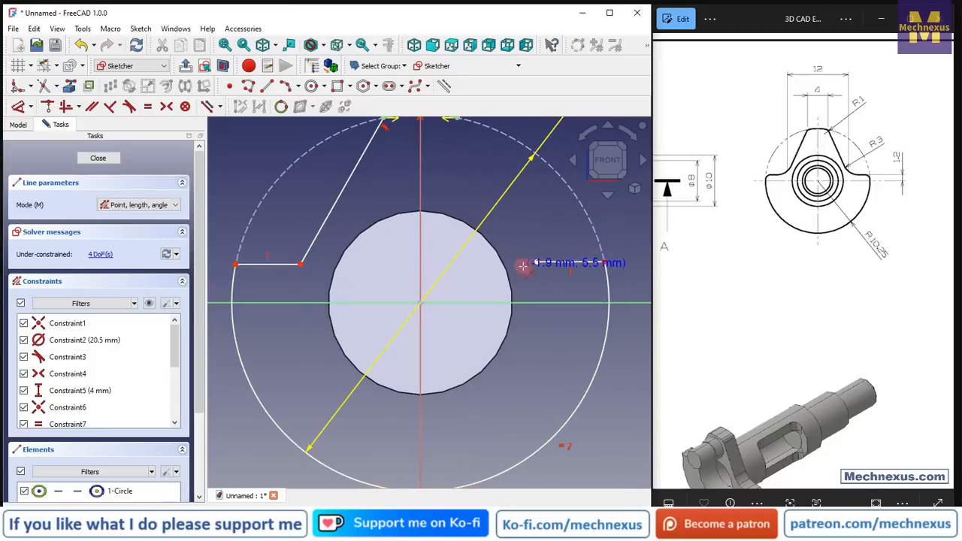
{"action": "left_click", "coordinate": [538, 260]}
{"action": "scroll", "coordinate": [556, 323], "scroll_direction": "down", "scroll_amount": 2}
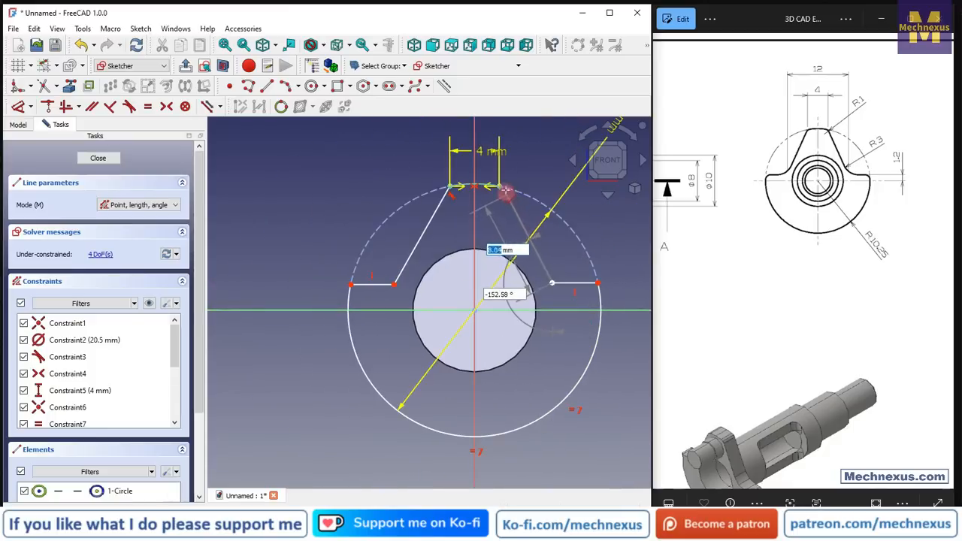
{"action": "left_click", "coordinate": [498, 185]}
{"action": "right_click", "coordinate": [608, 231]}
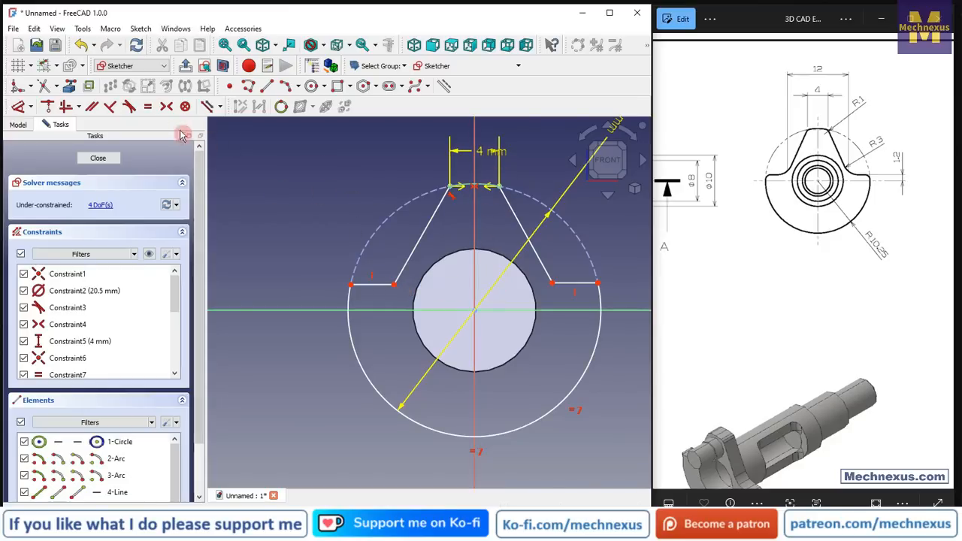
- Constrain the two inner corners between the horizontal and slanted lines symmetric about the vertical axis and test them by moving one slightly inward
{"action": "left_click", "coordinate": [394, 284]}
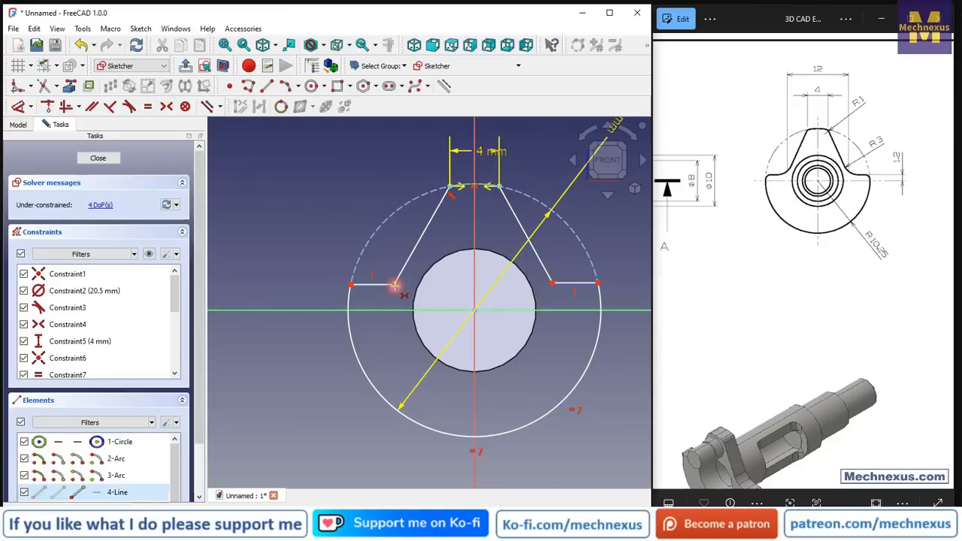
{"action": "left_click", "coordinate": [551, 282]}
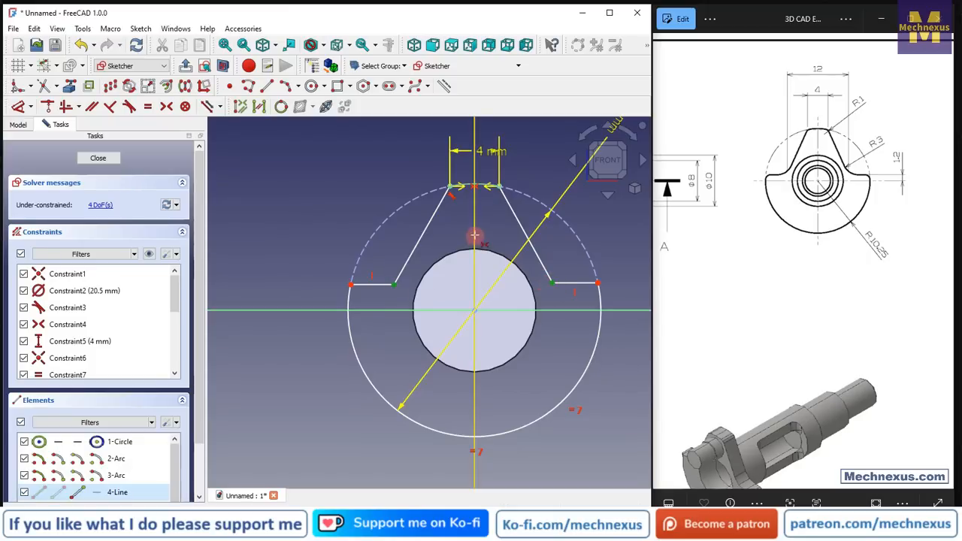
{"action": "left_click", "coordinate": [475, 235]}
{"action": "key", "text": "s"}
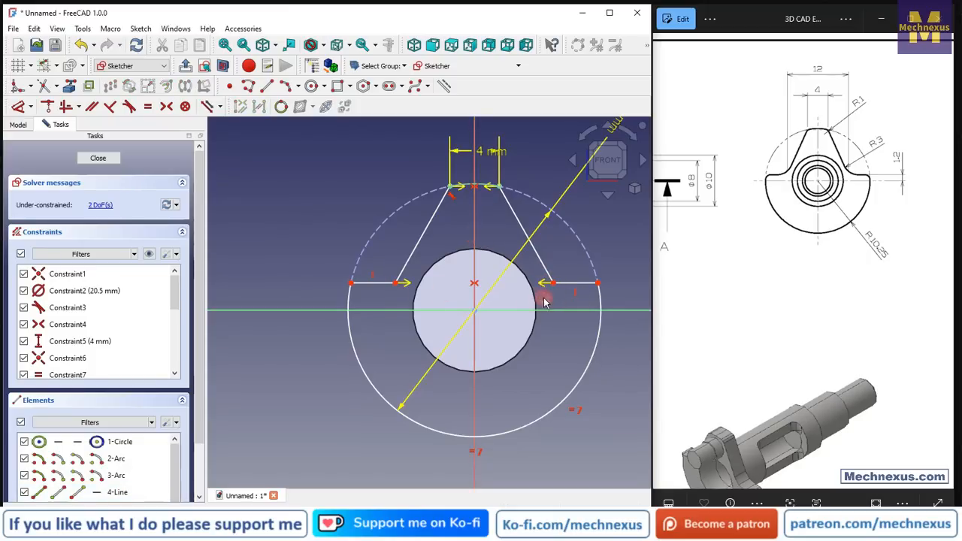
{"action": "mouse_move", "coordinate": [552, 285]}
{"action": "left_mouse_down"}
{"action": "mouse_move", "coordinate": [572, 284]}
{"action": "mouse_move", "coordinate": [549, 284]}
{"action": "left_mouse_up"}
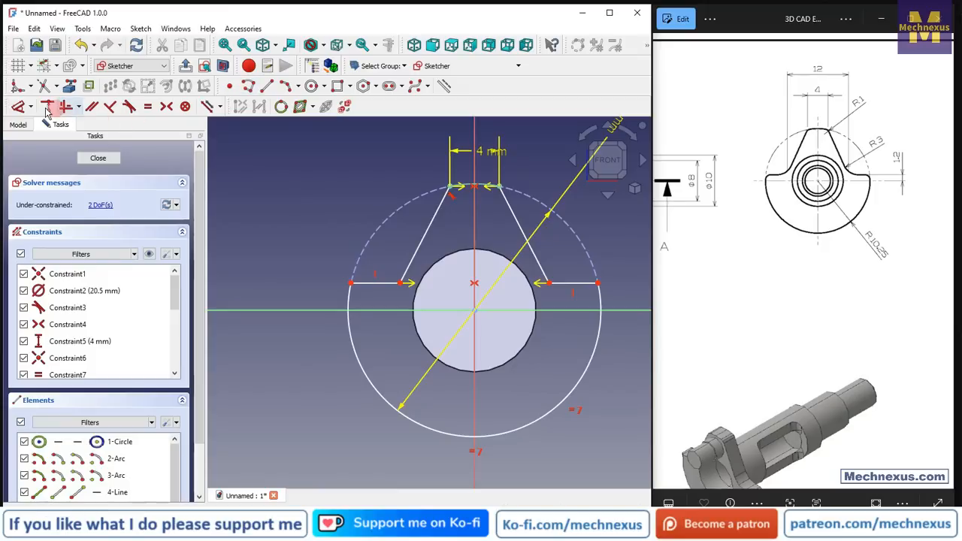
- Dimension the horizontal distance between the two inner corners as 12 mm and place its label below the shaft circle's centre
{"action": "left_click", "coordinate": [18, 106]}
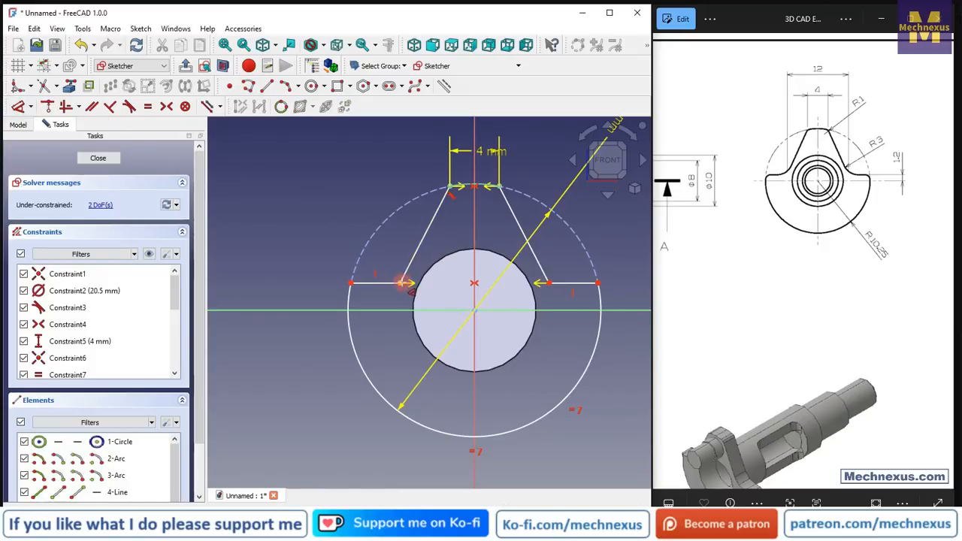
{"action": "left_click", "coordinate": [404, 282]}
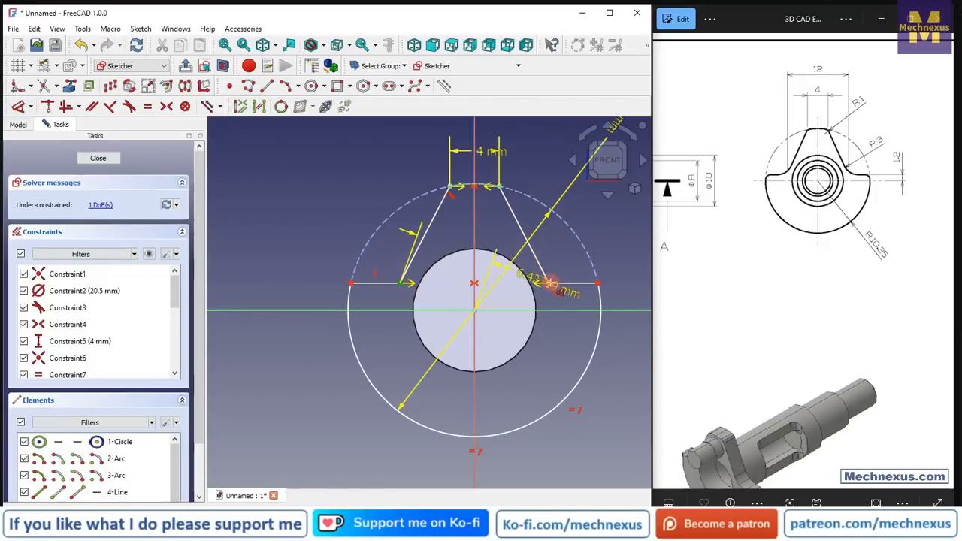
{"action": "left_click", "coordinate": [551, 284]}
{"action": "left_click", "coordinate": [500, 397]}
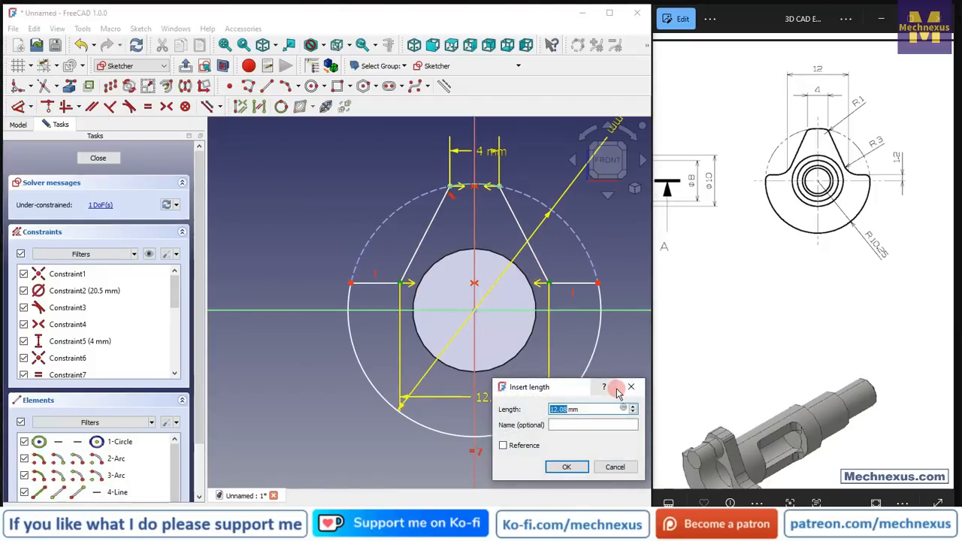
{"action": "type", "text": "12"}
{"action": "key", "text": "Return"}
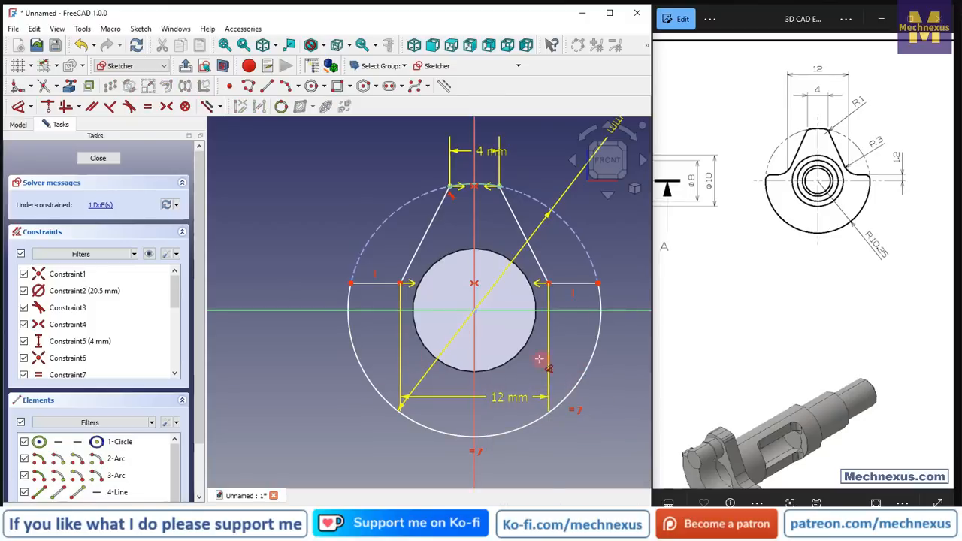
{"action": "left_click_drag", "start_coordinate": [513, 413], "coordinate": [516, 376]}
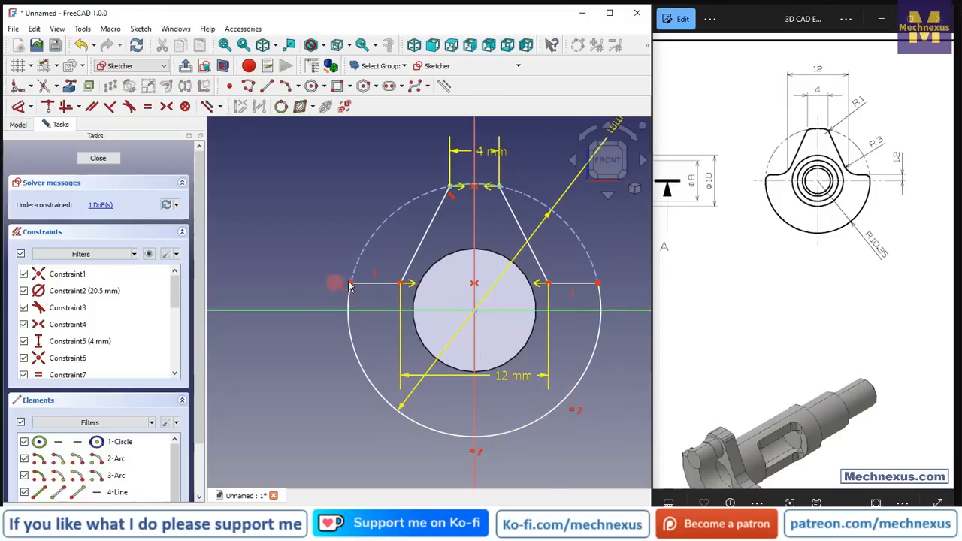
- Dimension the height of the horizontal ledges above the origin as 1.2 mm and move its label clear of the outline
{"action": "left_click_drag", "start_coordinate": [353, 289], "coordinate": [358, 278]}
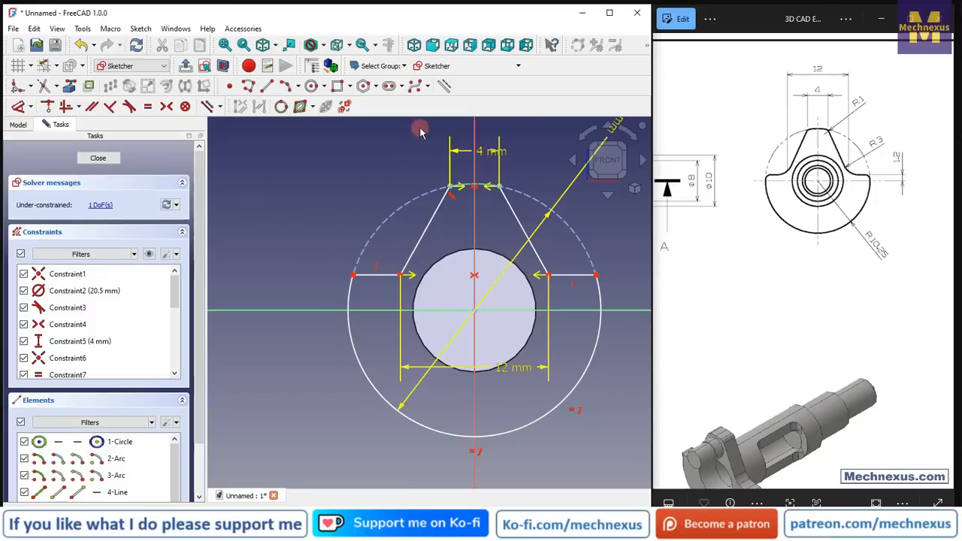
{"action": "left_click", "coordinate": [18, 106]}
{"action": "left_click", "coordinate": [476, 311]}
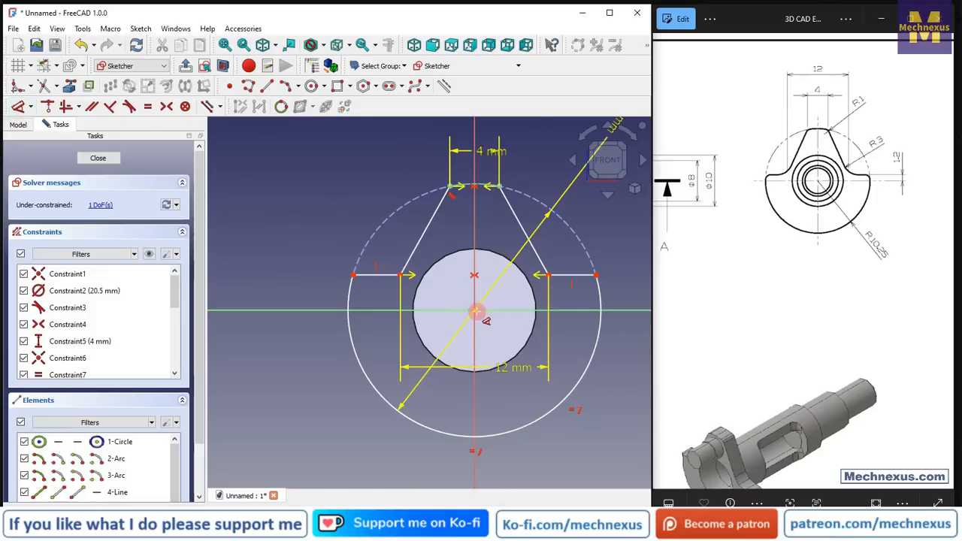
{"action": "left_click", "coordinate": [353, 275]}
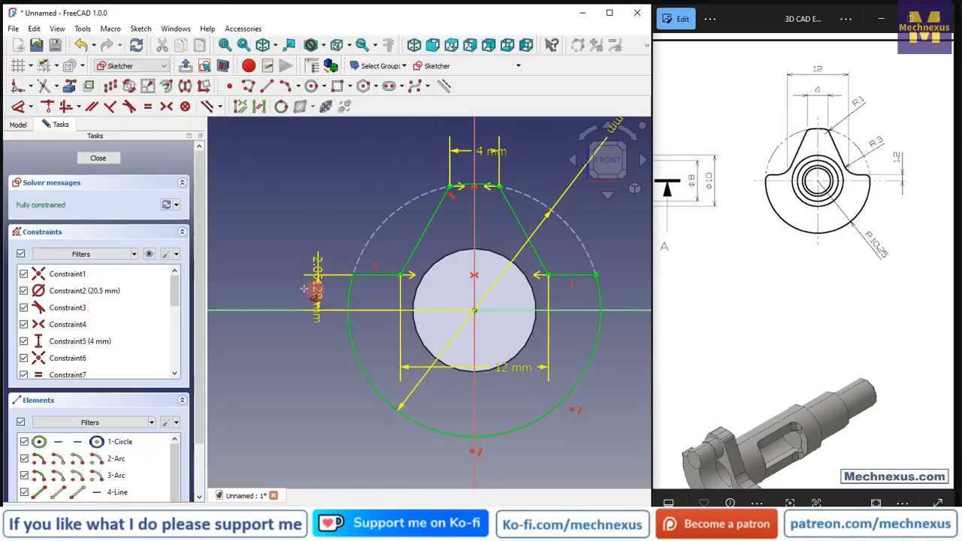
{"action": "left_click", "coordinate": [299, 292]}
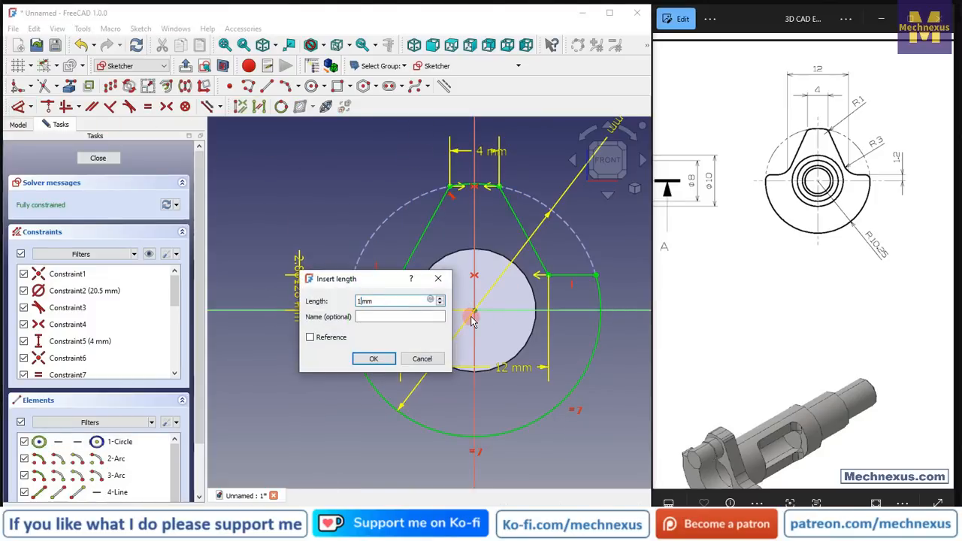
{"action": "key", "text": "Return"}
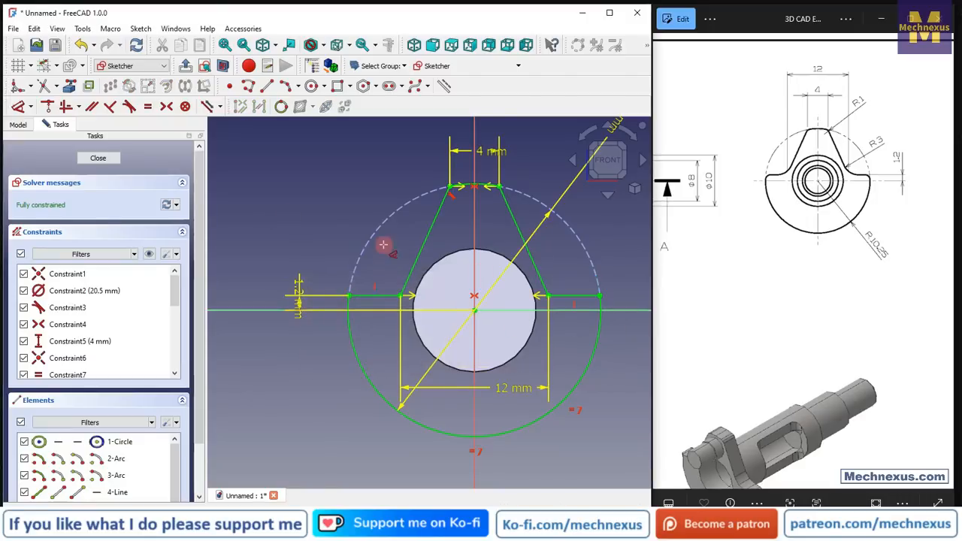
{"action": "mouse_move", "coordinate": [297, 310]}
{"action": "left_mouse_down"}
{"action": "mouse_move", "coordinate": [318, 225]}
{"action": "mouse_move", "coordinate": [325, 251]}
{"action": "left_mouse_up"}
- Move the 4 mm dimension label to the side of the flange tip and close the outline sketch
{"action": "scroll", "coordinate": [462, 295], "scroll_direction": "down", "scroll_amount": 3}
{"action": "mouse_move", "coordinate": [462, 295]}
{"action": "middle_mouse_down"}
{"action": "mouse_move", "coordinate": [436, 315]}
{"action": "mouse_move", "coordinate": [495, 181]}
{"action": "middle_mouse_up"}
{"action": "left_click_drag", "start_coordinate": [484, 175], "coordinate": [414, 173]}
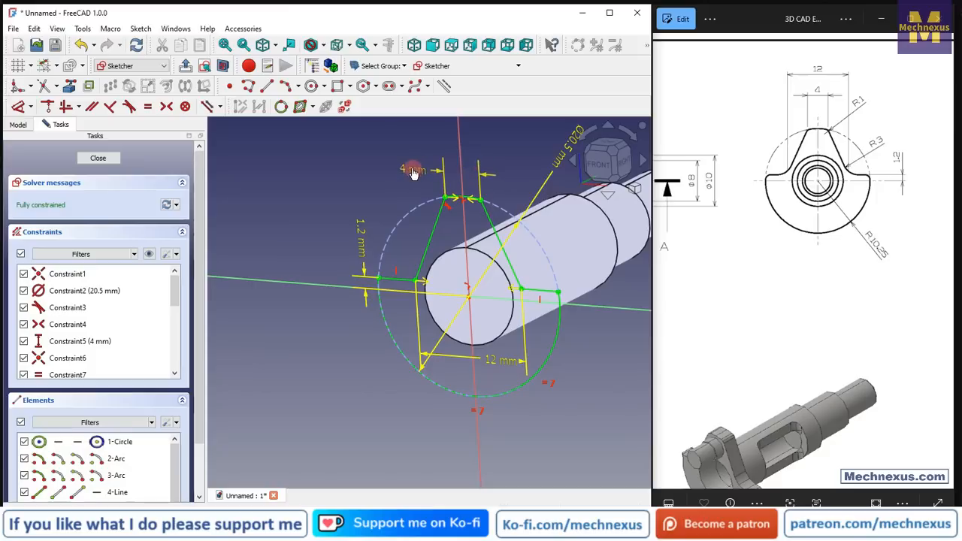
{"action": "mouse_move", "coordinate": [432, 245]}
{"action": "middle_mouse_down"}
{"action": "mouse_move", "coordinate": [489, 260]}
{"action": "mouse_move", "coordinate": [429, 285]}
{"action": "mouse_move", "coordinate": [516, 258]}
{"action": "mouse_move", "coordinate": [471, 281]}
{"action": "mouse_move", "coordinate": [436, 255]}
{"action": "middle_mouse_up"}
{"action": "scroll", "coordinate": [435, 255], "scroll_direction": "down", "scroll_amount": 5}
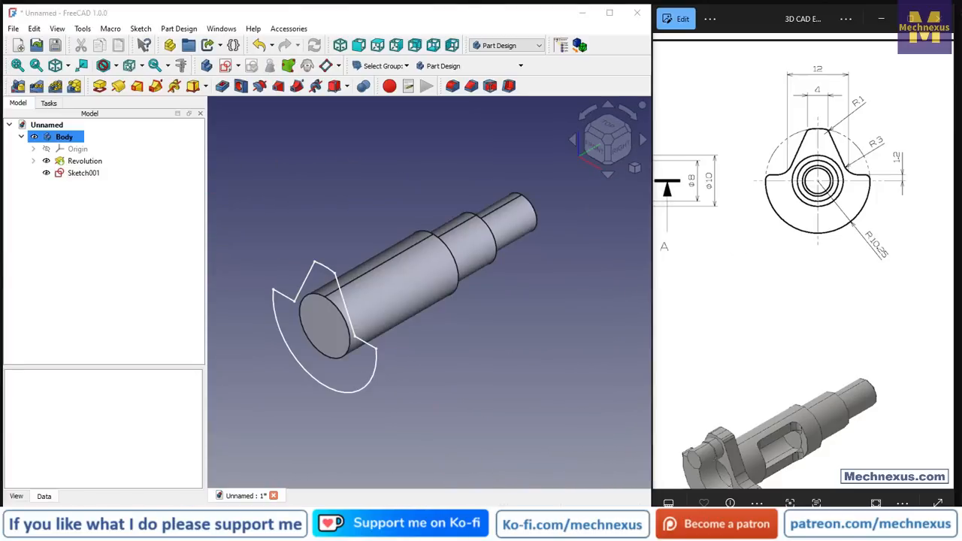
- Pad the flange outline sketch 3 mm outward from the shaft's end face
{"action": "scroll", "coordinate": [883, 223], "scroll_direction": "down", "scroll_amount": 5}
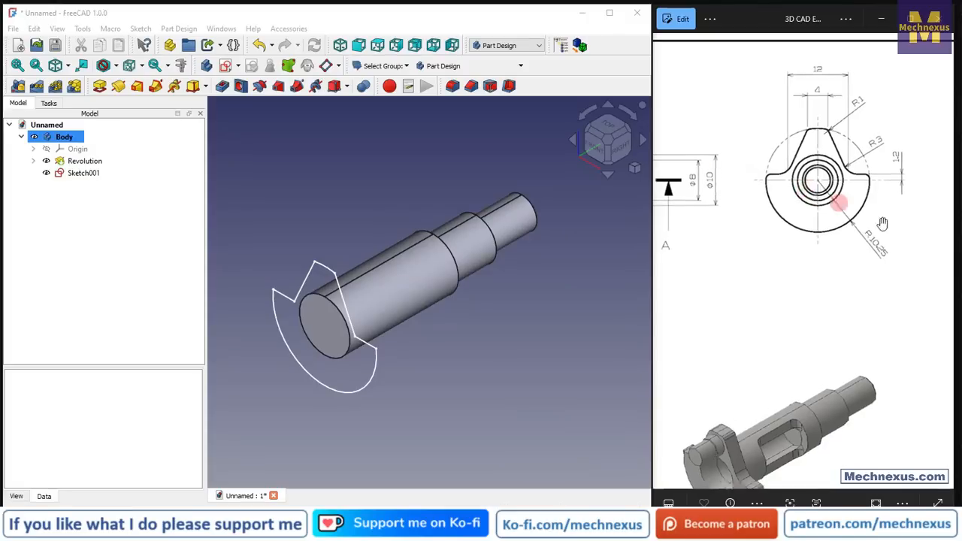
{"action": "scroll", "coordinate": [677, 201], "scroll_direction": "up", "scroll_amount": 5}
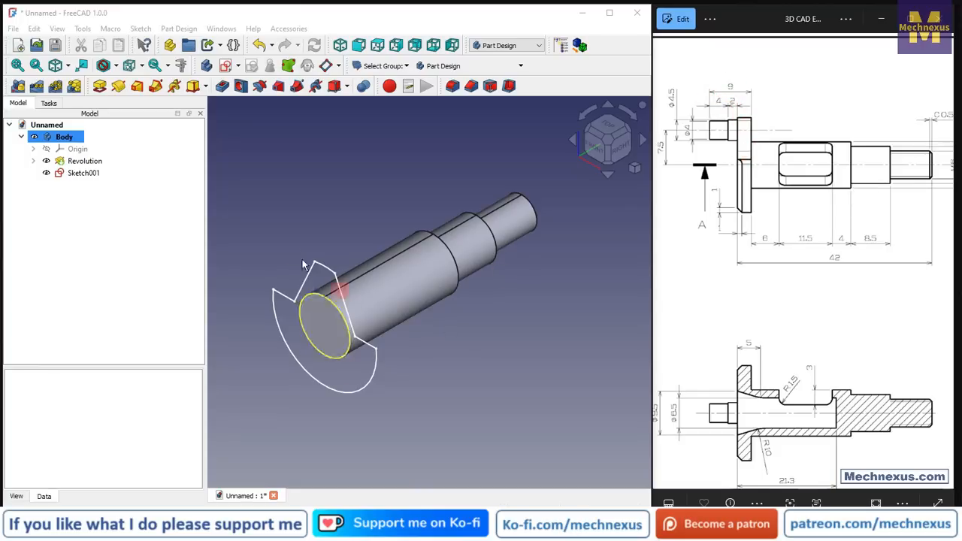
{"action": "left_click", "coordinate": [85, 174]}
{"action": "scroll", "coordinate": [318, 213], "scroll_direction": "down", "scroll_amount": 2}
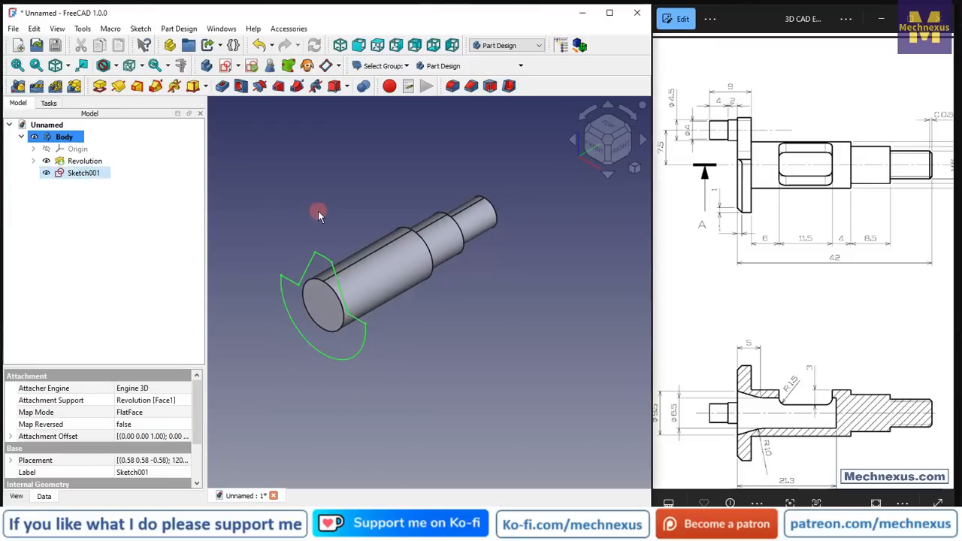
{"action": "left_click", "coordinate": [101, 86]}
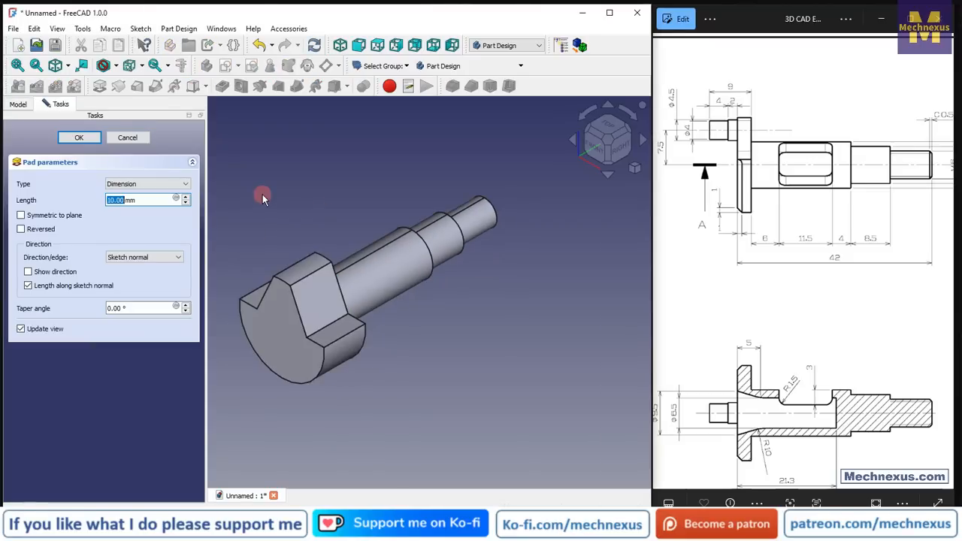
{"action": "type", "text": "3"}
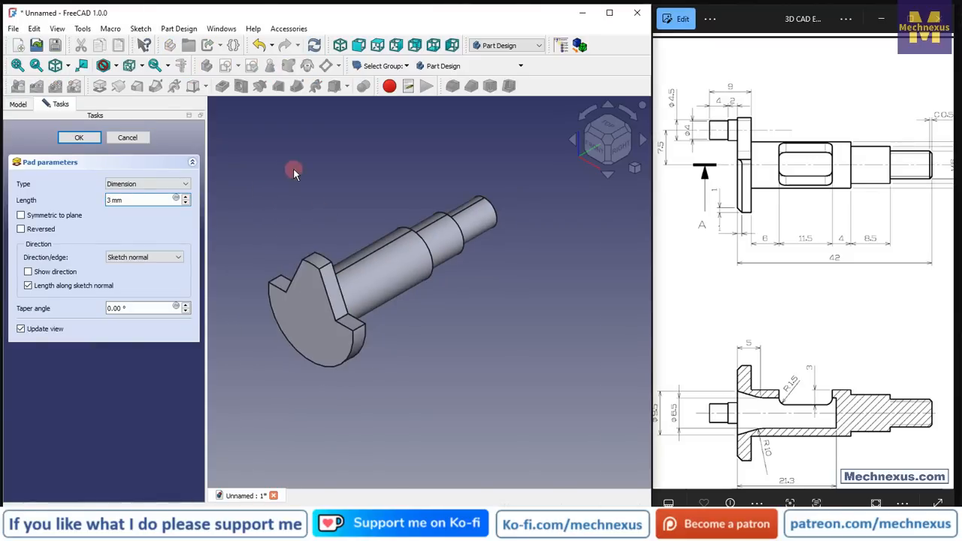
{"action": "left_click", "coordinate": [71, 141]}
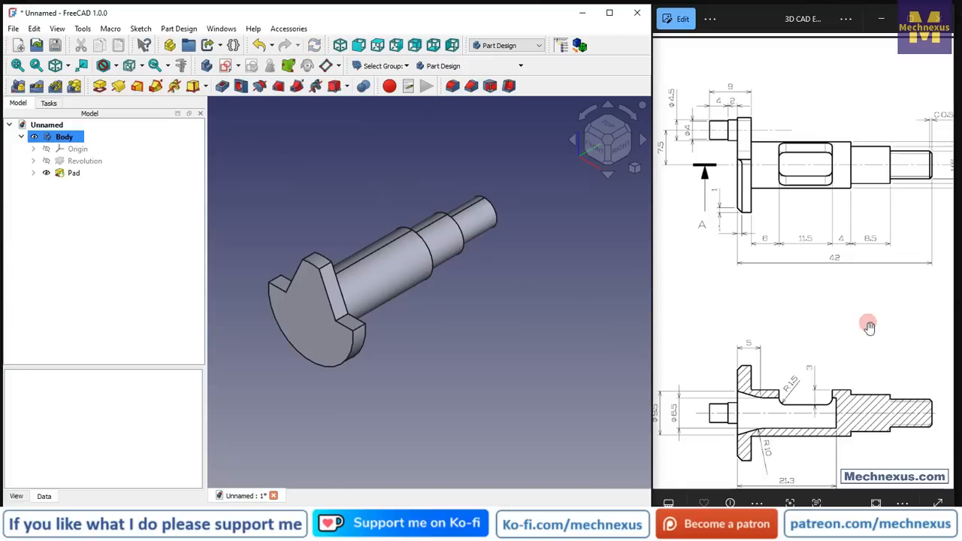
- Examine section A-A of the drawing for the bore's diameters, depth and curved entry
{"action": "scroll", "coordinate": [869, 327], "scroll_direction": "down", "scroll_amount": 5}
{"action": "scroll", "coordinate": [936, 287], "scroll_direction": "up", "scroll_amount": 2}
{"action": "scroll", "coordinate": [935, 286], "scroll_direction": "up", "scroll_amount": 2}
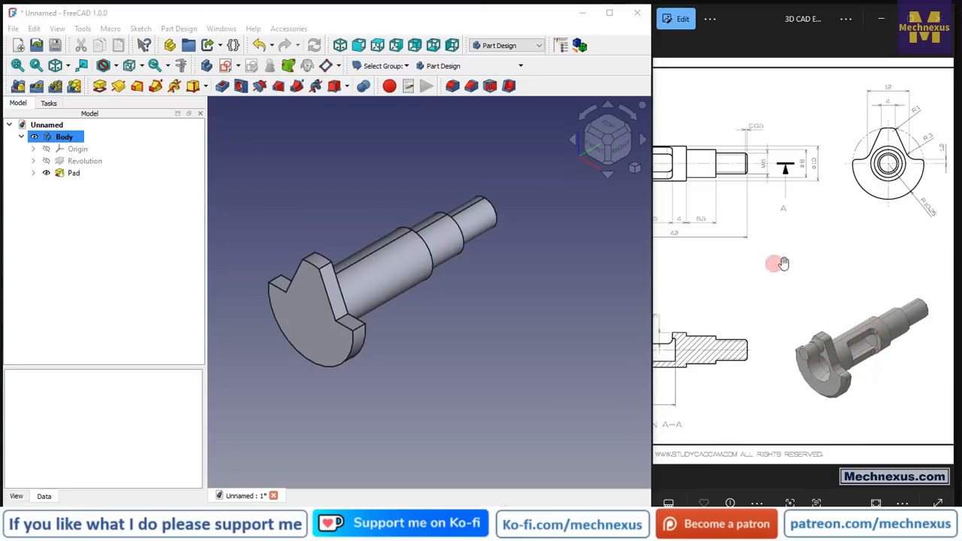
{"action": "scroll", "coordinate": [891, 272], "scroll_direction": "down", "scroll_amount": 1}
{"action": "left_click_drag", "start_coordinate": [723, 294], "coordinate": [831, 310]}
{"action": "scroll", "coordinate": [800, 336], "scroll_direction": "up", "scroll_amount": 1}
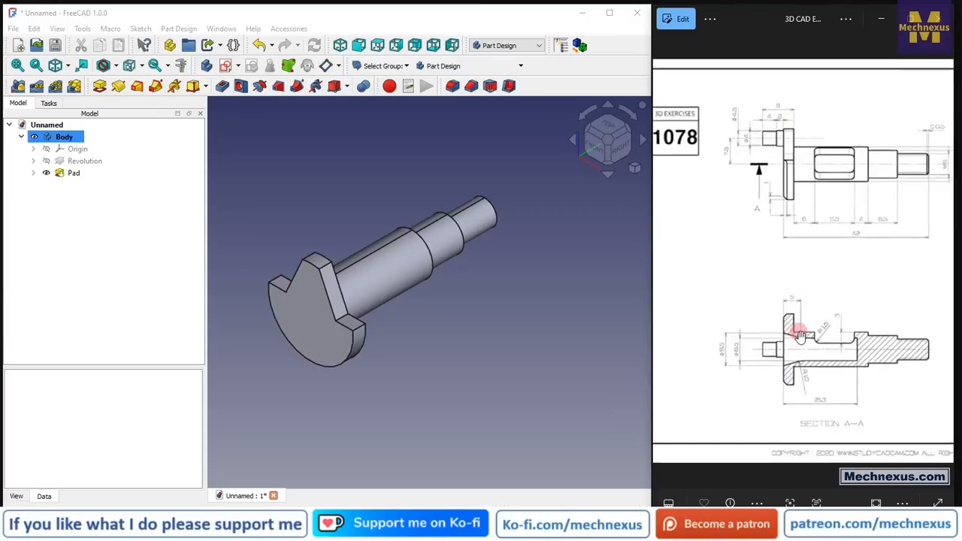
{"action": "scroll", "coordinate": [800, 336], "scroll_direction": "up", "scroll_amount": 1}
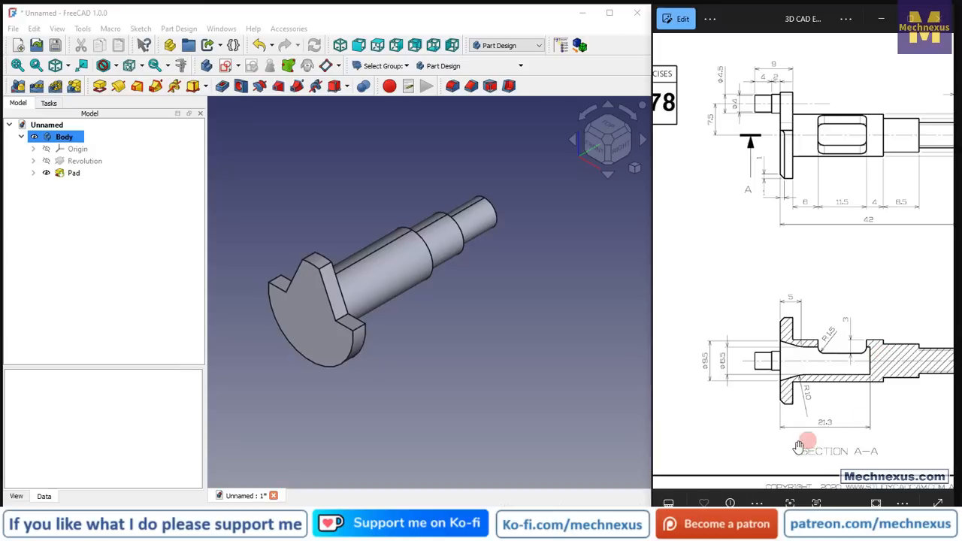
{"action": "left_click", "coordinate": [75, 149]}
{"action": "left_click", "coordinate": [282, 182]}
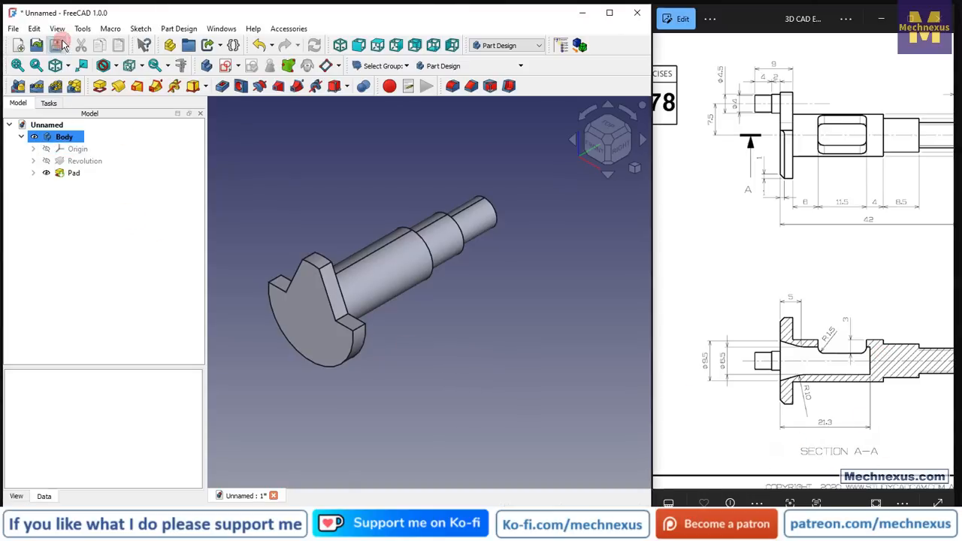
- Save the document as "FreeCAD Part Modeling Tutorial 130_R1" in the tutorial's folder
{"action": "left_click", "coordinate": [59, 44]}
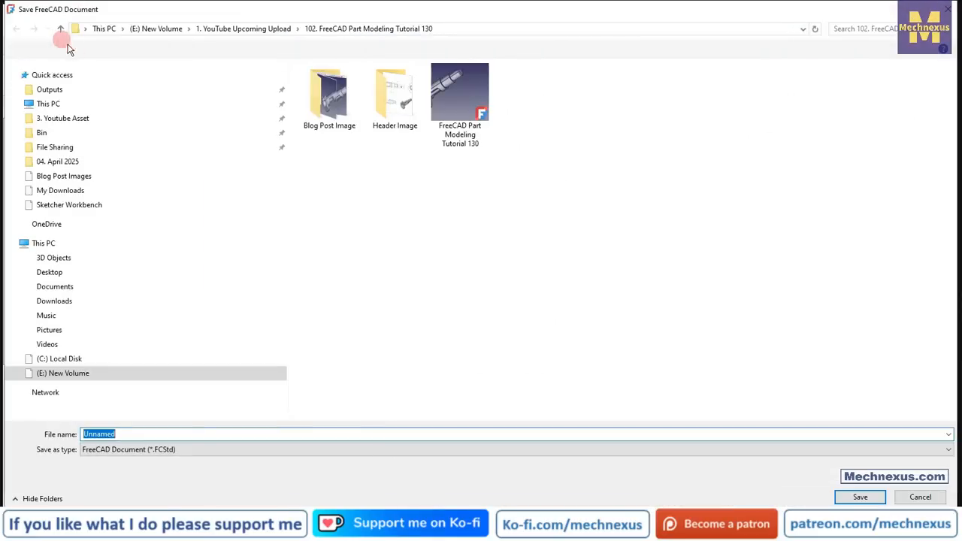
{"action": "left_click", "coordinate": [460, 97]}
{"action": "left_click", "coordinate": [228, 434]}
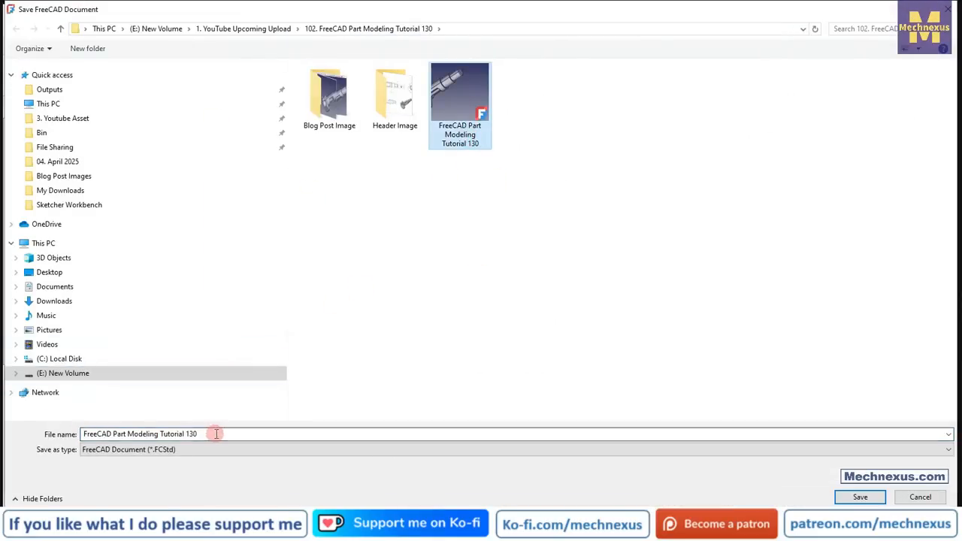
{"action": "type", "text": "_R"}
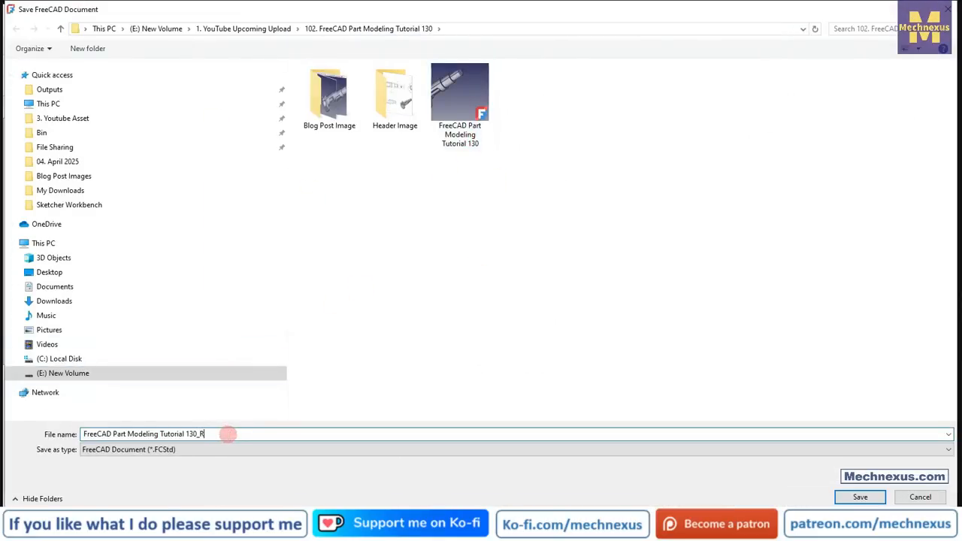
{"action": "type", "text": "1"}
{"action": "key", "text": "Return"}
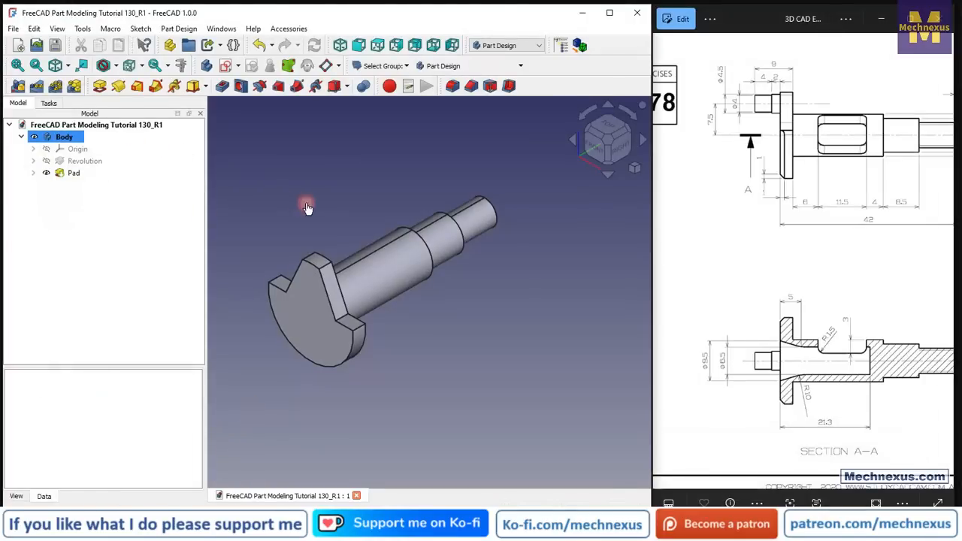
- Show the body's origin and start a new sketch on the YZ plane
{"action": "left_click", "coordinate": [78, 150]}
{"action": "key", "text": "space"}
{"action": "scroll", "coordinate": [417, 271], "scroll_direction": "down", "scroll_amount": 5}
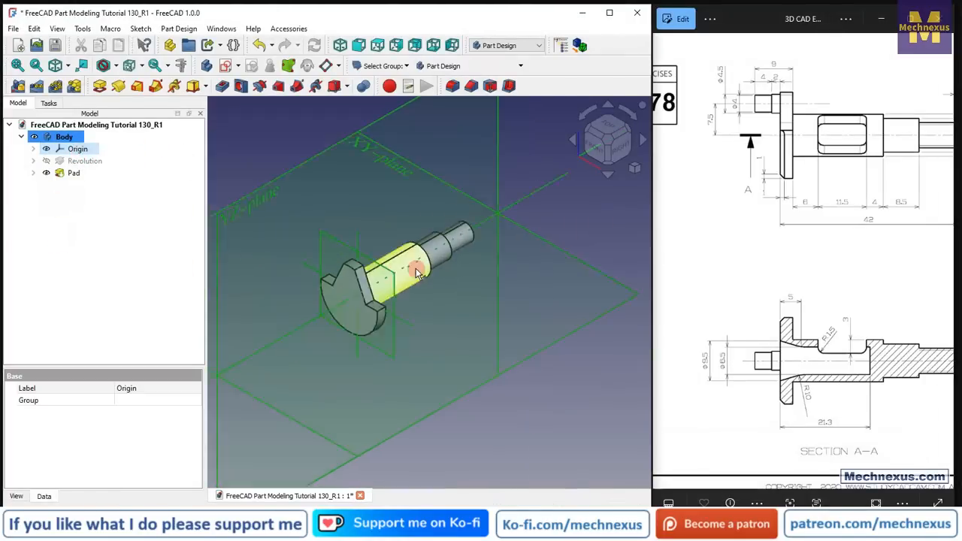
{"action": "left_click", "coordinate": [493, 408]}
{"action": "left_click", "coordinate": [306, 251]}
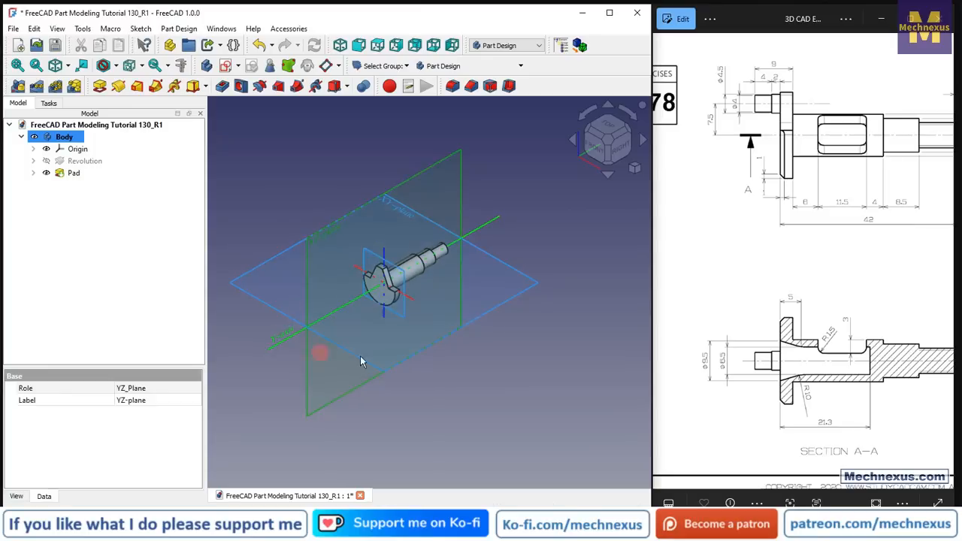
{"action": "middle_click_drag", "start_coordinate": [360, 353], "coordinate": [366, 310]}
{"action": "middle_click_drag", "start_coordinate": [404, 318], "coordinate": [400, 297]}
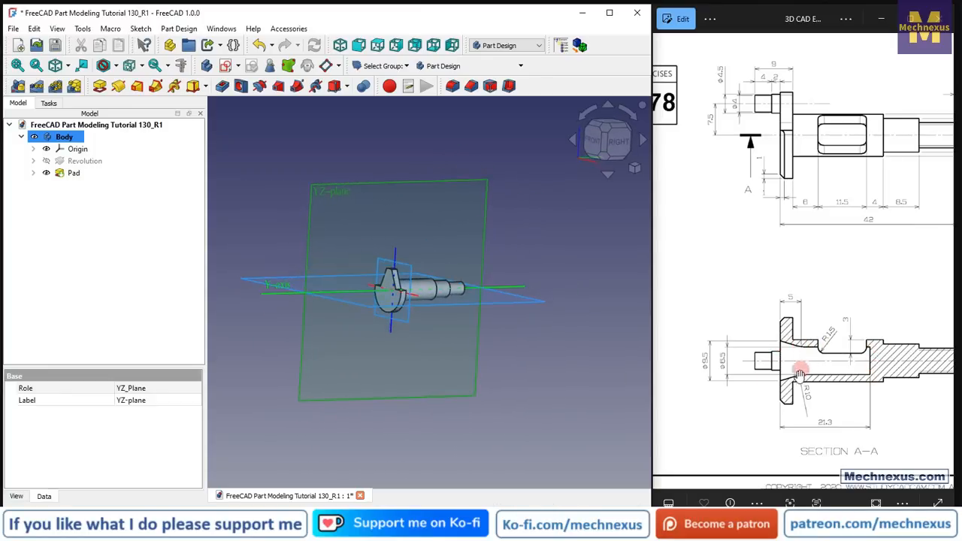
{"action": "left_click", "coordinate": [224, 68]}
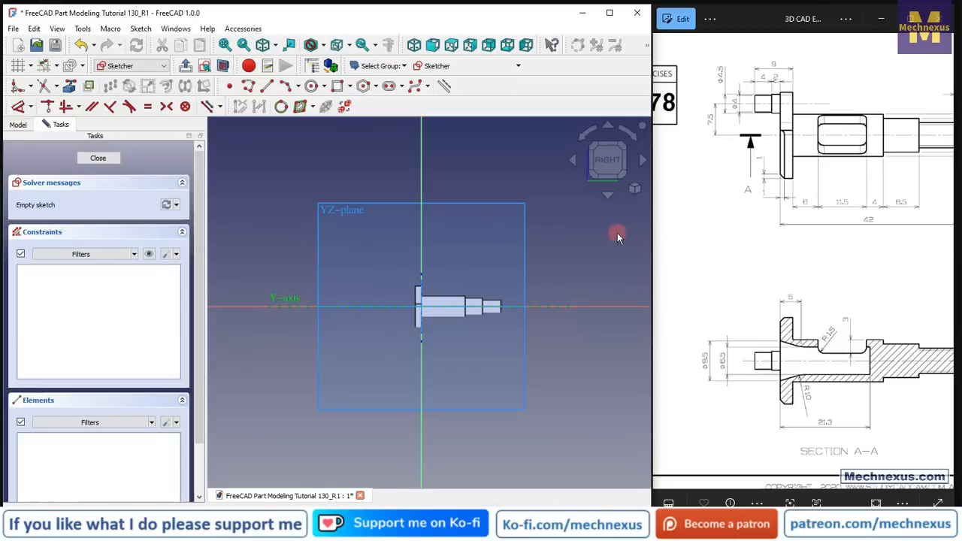
- Set the 3D view's display style to Flat lines
{"action": "middle_click_drag", "start_coordinate": [490, 254], "coordinate": [583, 233]}
{"action": "key", "text": "0"}
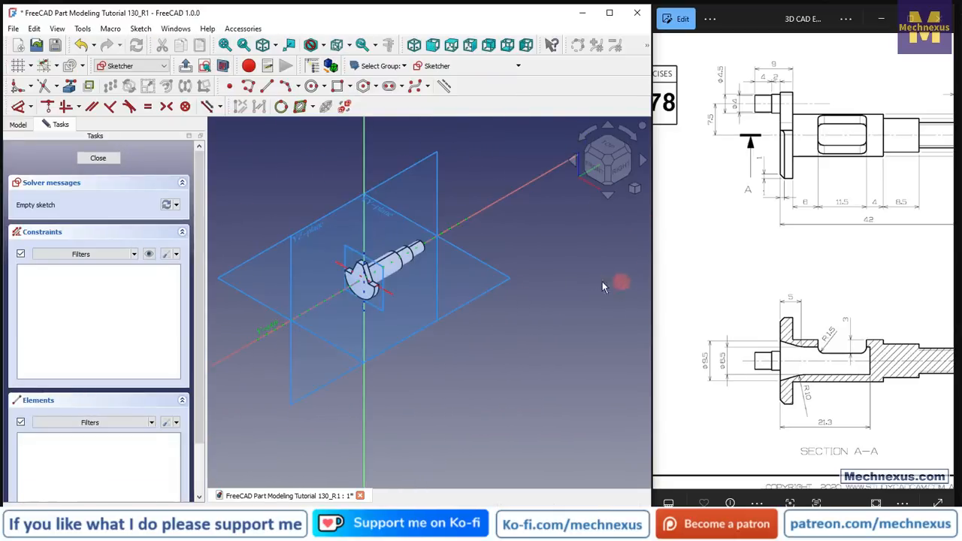
{"action": "scroll", "coordinate": [361, 272], "scroll_direction": "up", "scroll_amount": 4}
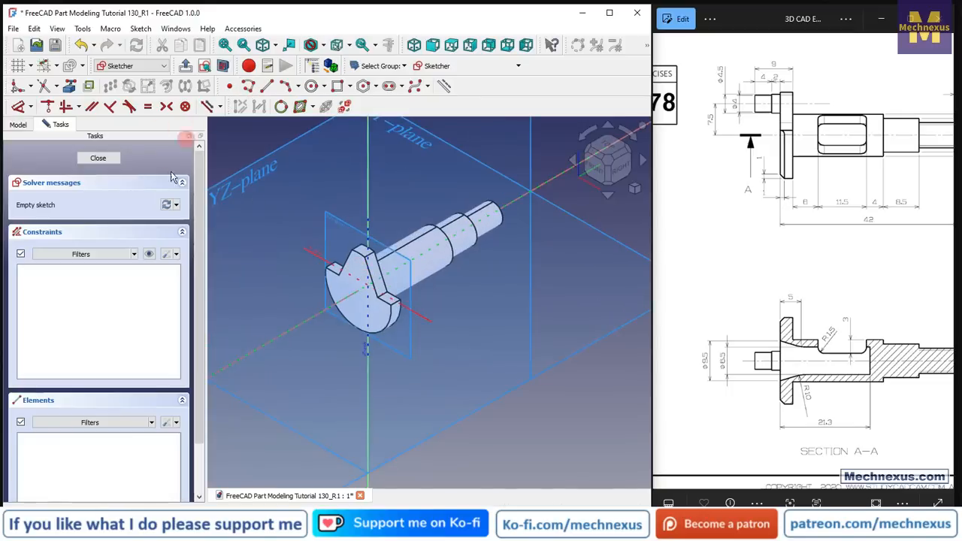
{"action": "left_click", "coordinate": [323, 49]}
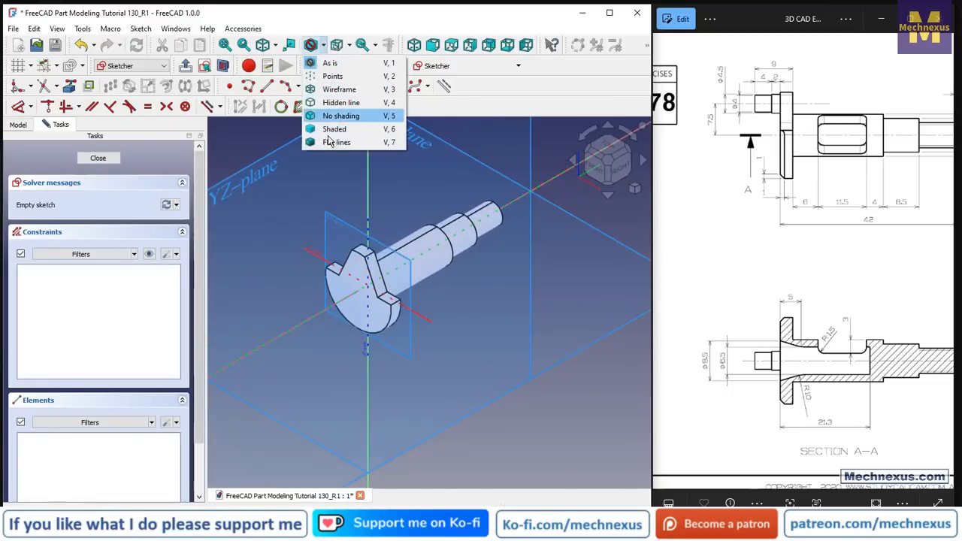
{"action": "left_click", "coordinate": [331, 127]}
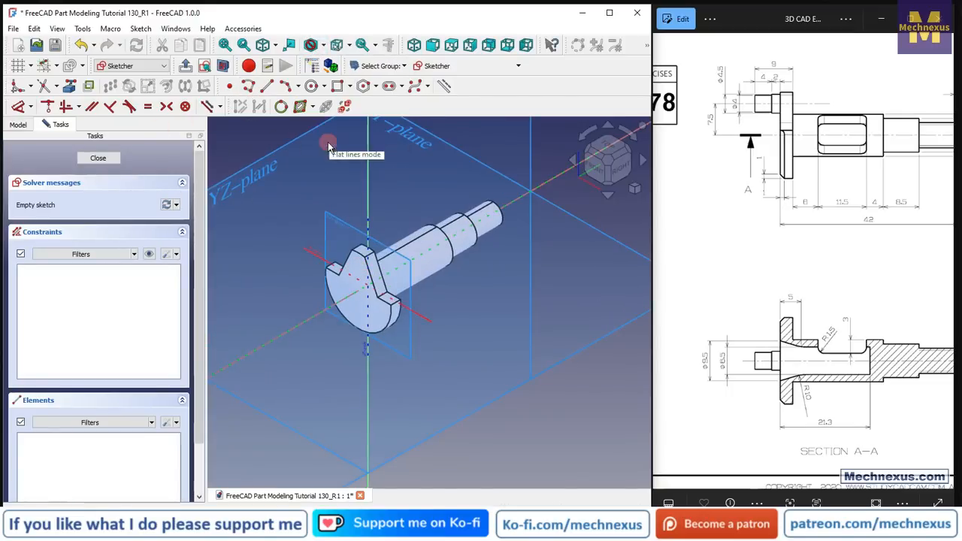
{"action": "left_click", "coordinate": [348, 45]}
{"action": "left_click", "coordinate": [324, 46]}
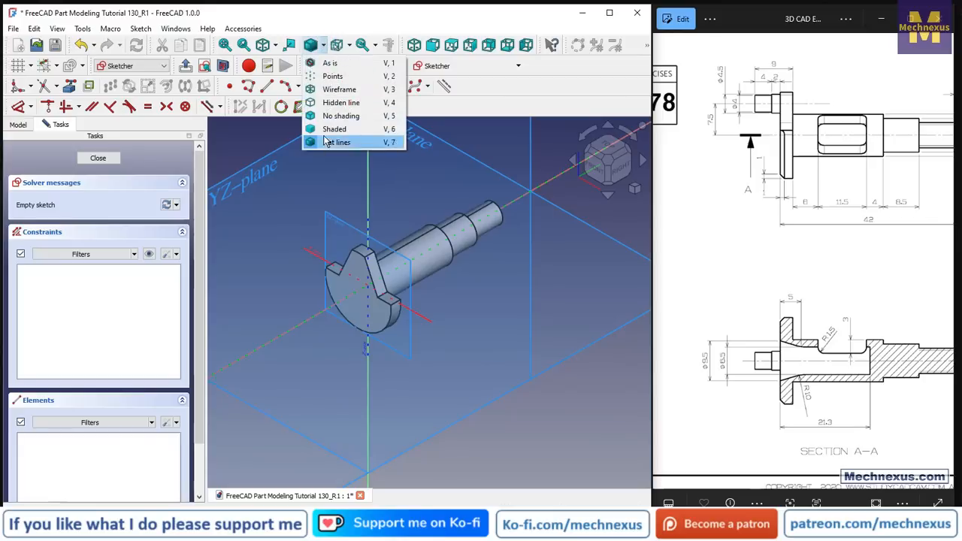
{"action": "left_click", "coordinate": [333, 142]}
{"action": "left_click", "coordinate": [325, 48]}
{"action": "left_click", "coordinate": [329, 145]}
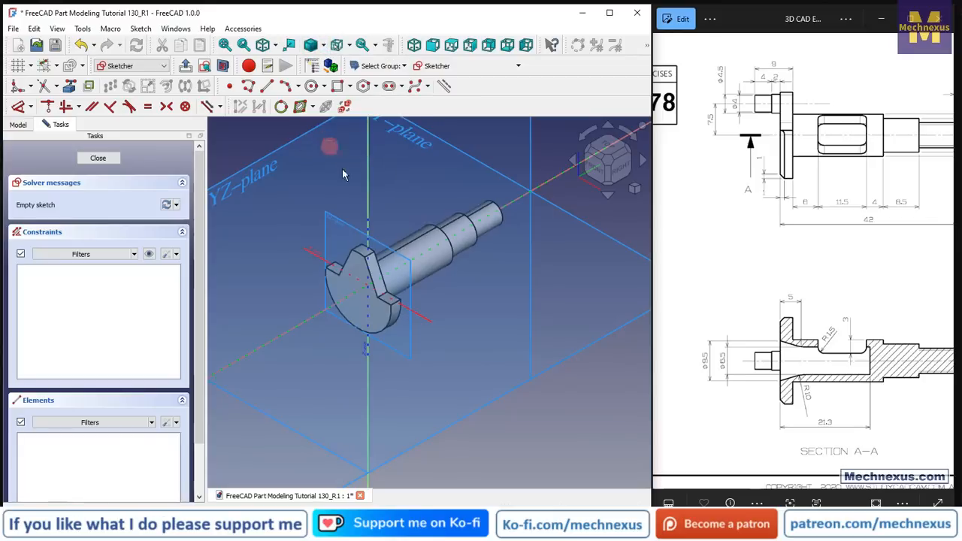
{"action": "scroll", "coordinate": [387, 283], "scroll_direction": "up", "scroll_amount": 2}
{"action": "mouse_move", "coordinate": [401, 304]}
{"action": "middle_mouse_down"}
{"action": "mouse_move", "coordinate": [333, 300]}
{"action": "mouse_move", "coordinate": [419, 304]}
{"action": "middle_mouse_up"}
{"action": "scroll", "coordinate": [402, 314], "scroll_direction": "down", "scroll_amount": 6}
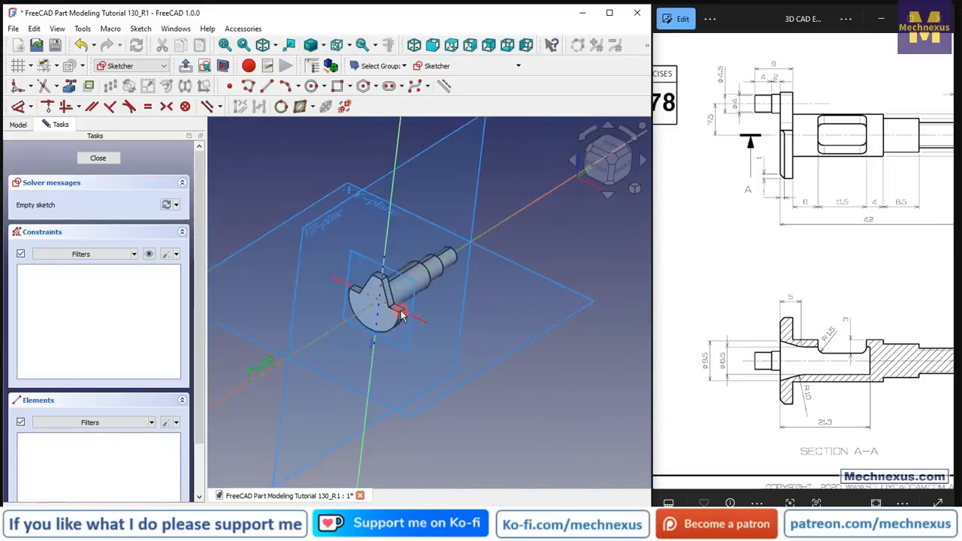
- Face the sketch plane, hide the body's origin, and display the model as wireframe
{"action": "left_click", "coordinate": [623, 168]}
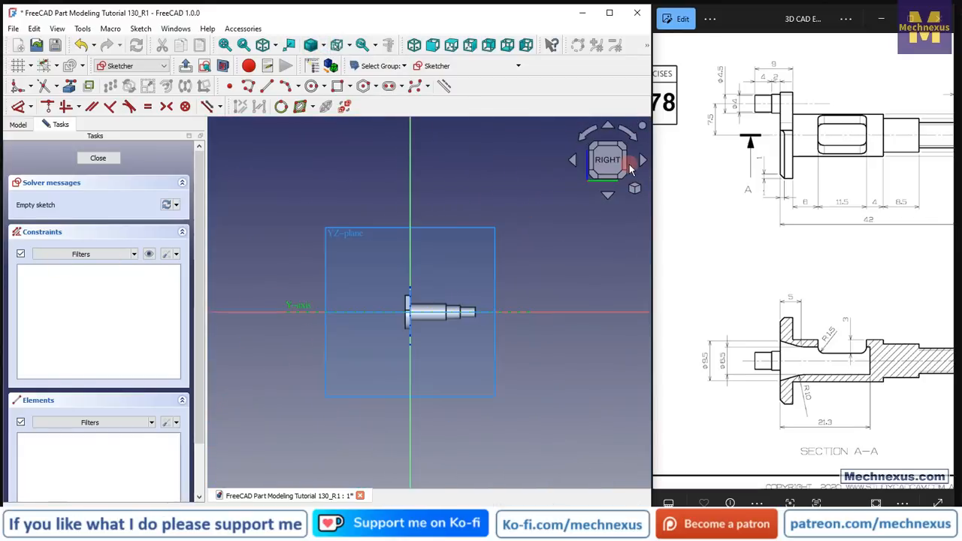
{"action": "scroll", "coordinate": [407, 290], "scroll_direction": "down", "scroll_amount": 2}
{"action": "left_click", "coordinate": [19, 126]}
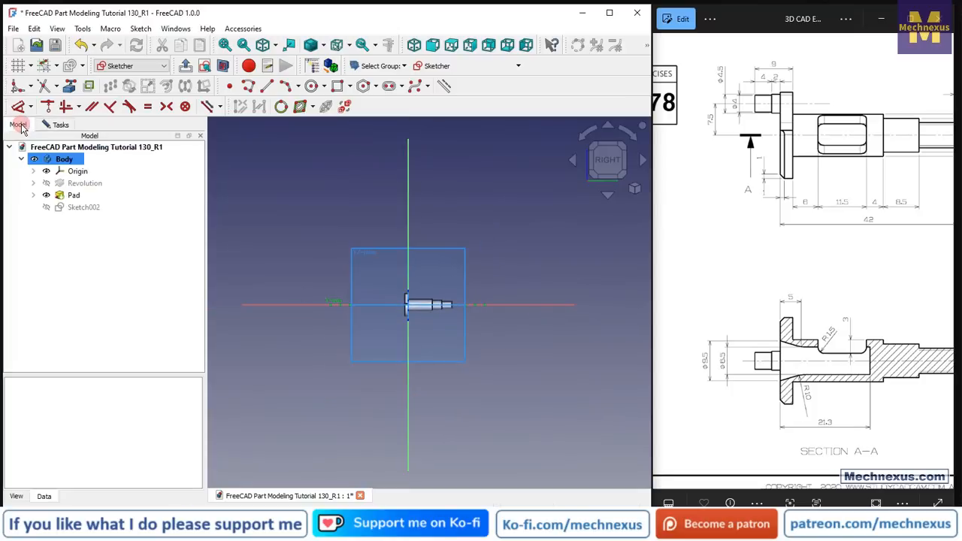
{"action": "left_click", "coordinate": [56, 125]}
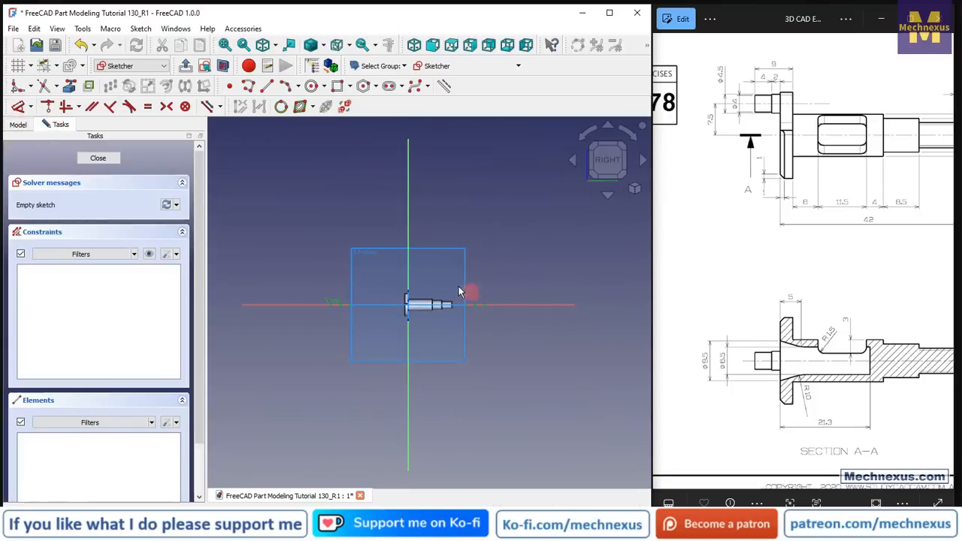
{"action": "scroll", "coordinate": [460, 292], "scroll_direction": "up", "scroll_amount": 3}
{"action": "left_click", "coordinate": [21, 127]}
{"action": "left_click", "coordinate": [75, 173]}
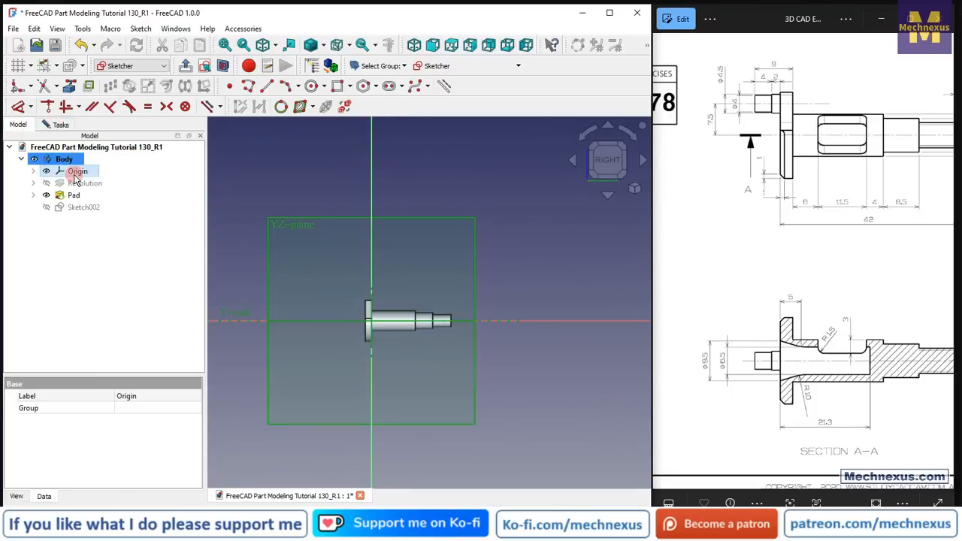
{"action": "key", "text": "space"}
{"action": "scroll", "coordinate": [374, 320], "scroll_direction": "up", "scroll_amount": 5}
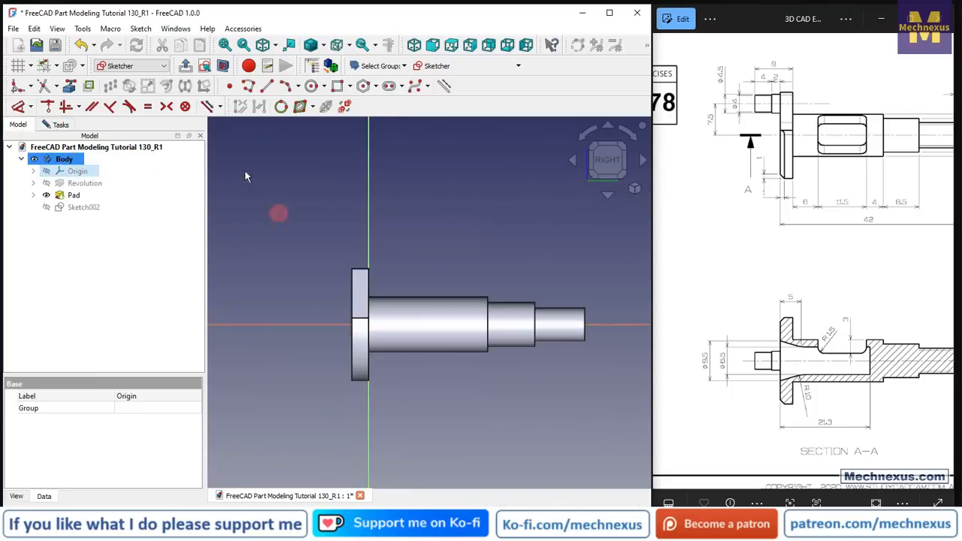
{"action": "left_click", "coordinate": [336, 45]}
{"action": "left_click", "coordinate": [353, 91]}
{"action": "scroll", "coordinate": [350, 309], "scroll_direction": "up", "scroll_amount": 3}
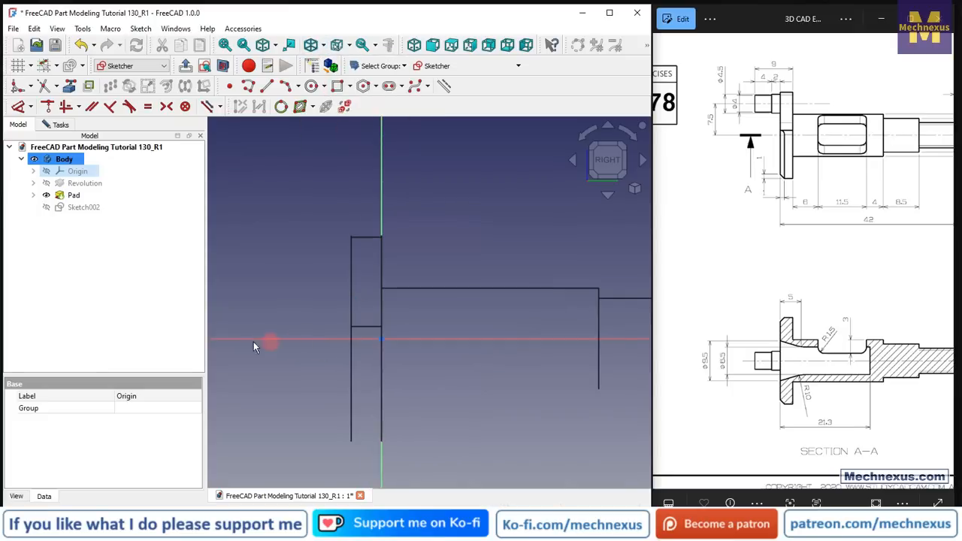
- Project the flange's outer end edge as external geometry and draw a vertical line along it, starting on the horizontal axis
{"action": "left_click", "coordinate": [248, 381]}
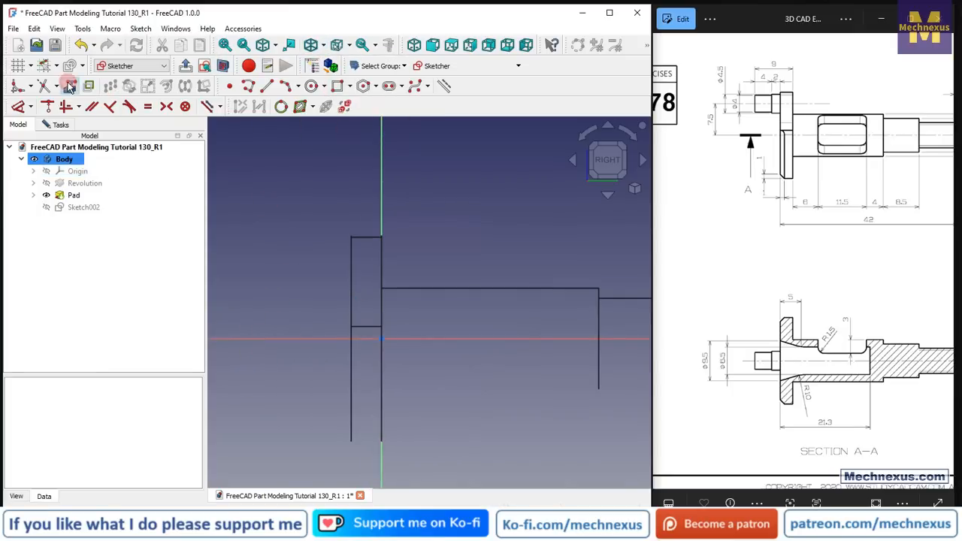
{"action": "left_click", "coordinate": [351, 301]}
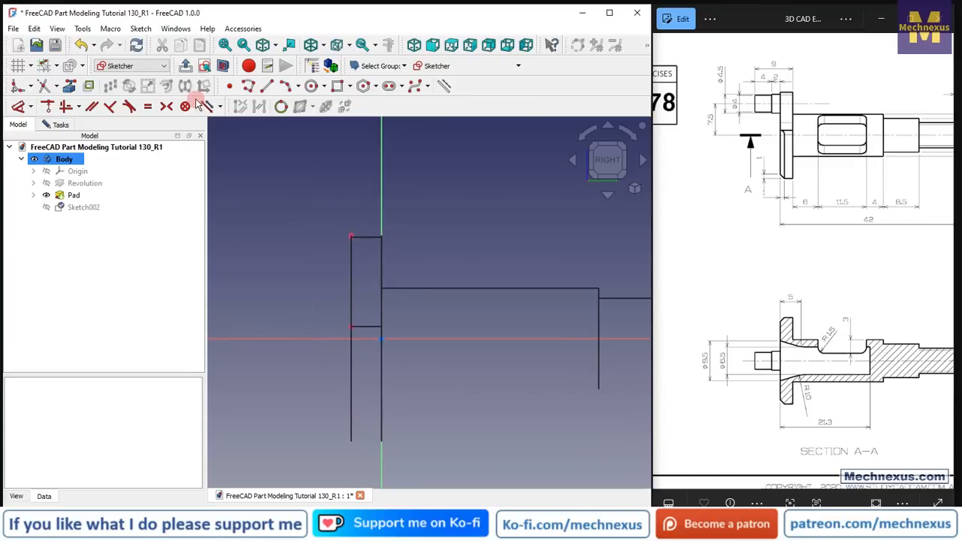
{"action": "left_click", "coordinate": [249, 86]}
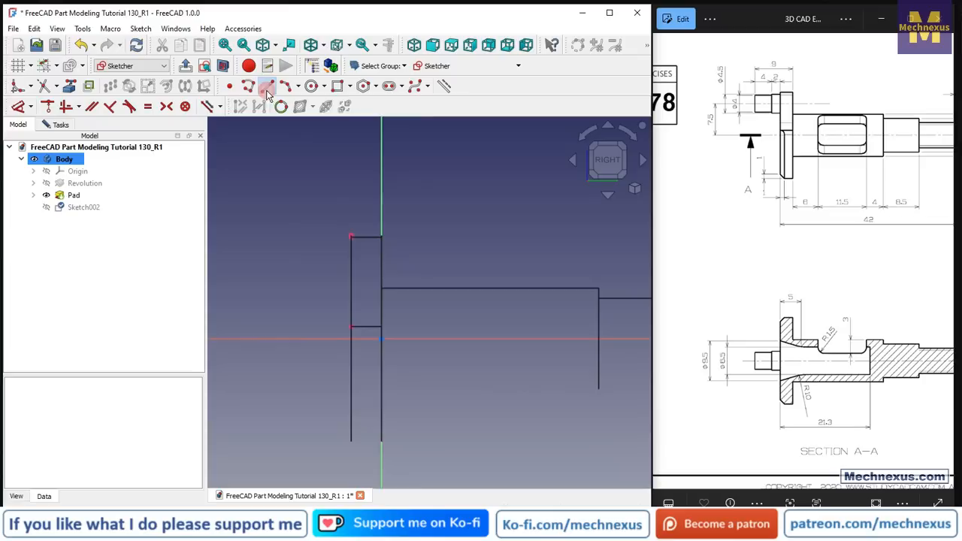
{"action": "left_click", "coordinate": [351, 337]}
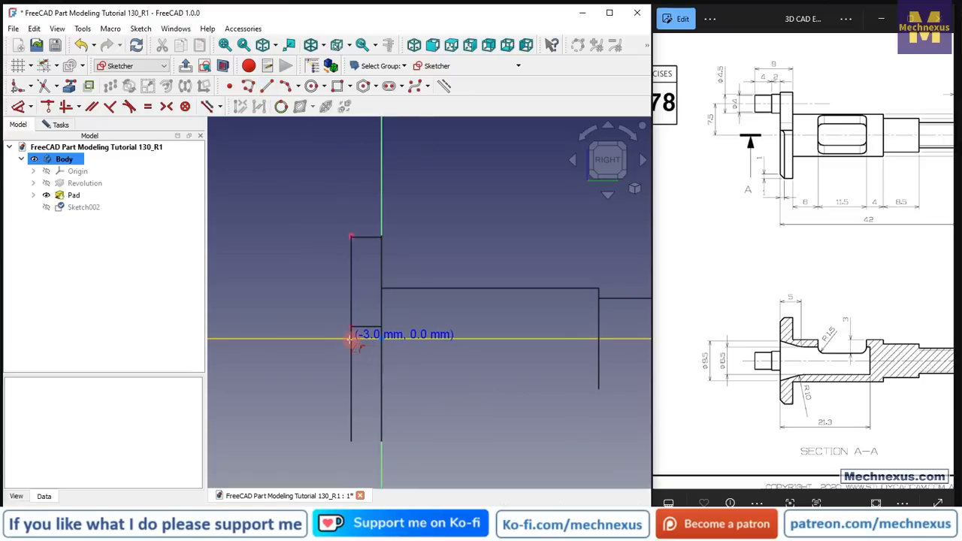
{"action": "left_click", "coordinate": [351, 275]}
- Dimension the vertical line's length as 4.75 mm and move the dimension text clear above the dimension's upper extension line
{"action": "mouse_move", "coordinate": [338, 321]}
{"action": "middle_mouse_down"}
{"action": "mouse_move", "coordinate": [391, 338]}
{"action": "mouse_move", "coordinate": [296, 329]}
{"action": "mouse_move", "coordinate": [296, 342]}
{"action": "middle_mouse_up"}
{"action": "left_click", "coordinate": [284, 281]}
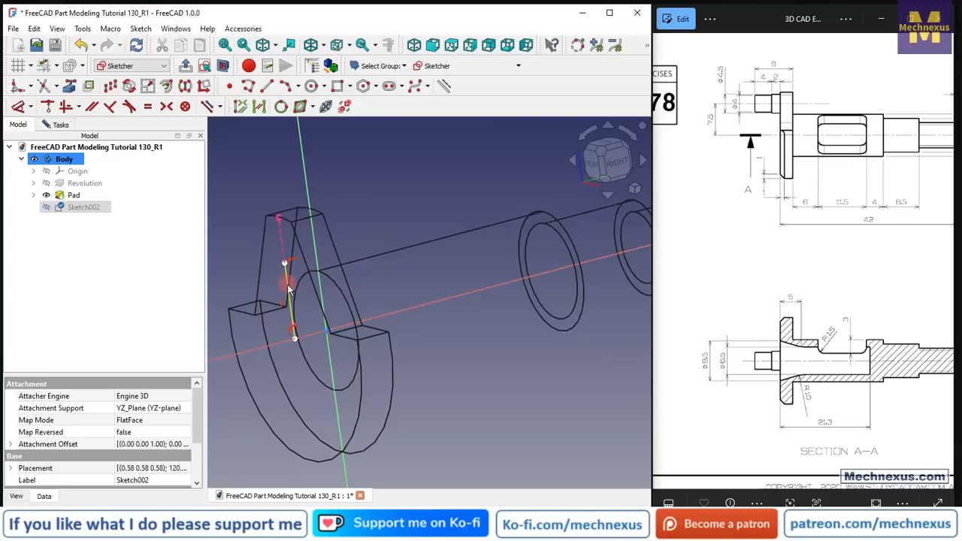
{"action": "left_click", "coordinate": [19, 107]}
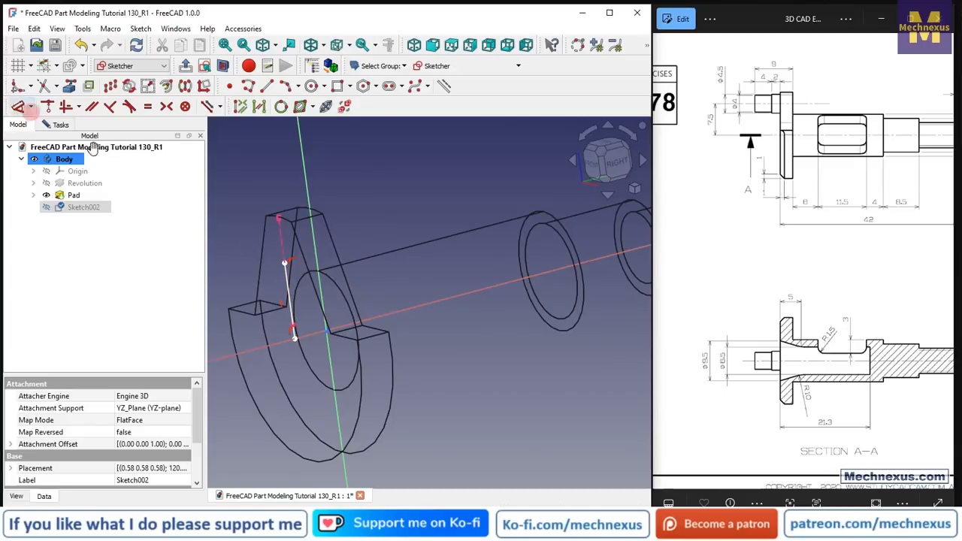
{"action": "left_click", "coordinate": [286, 281]}
{"action": "left_click", "coordinate": [225, 321]}
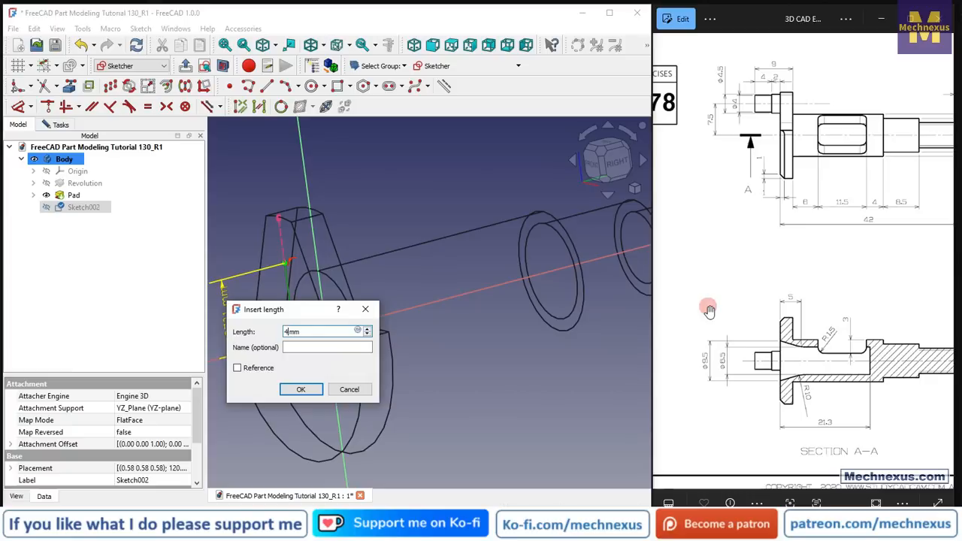
{"action": "type", "text": "4.75"}
{"action": "key", "text": "Return"}
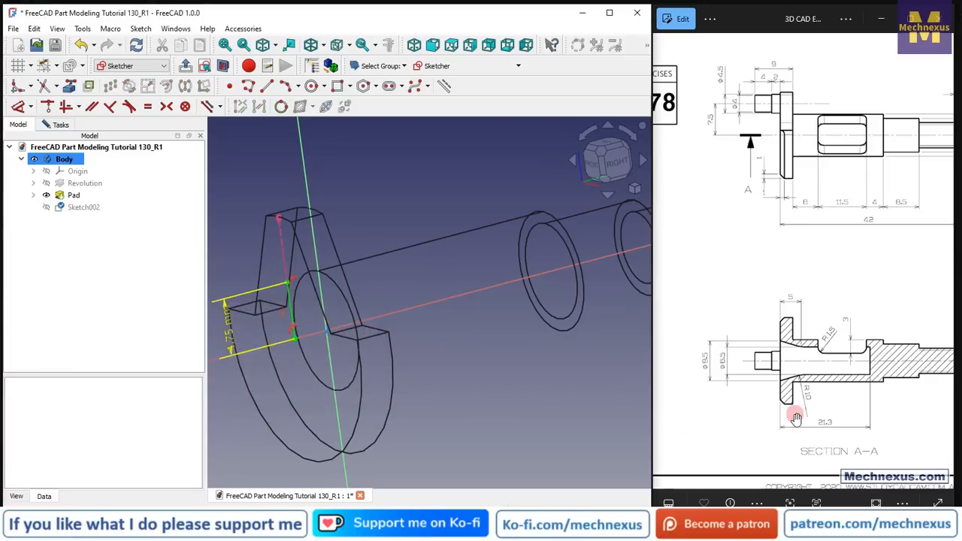
{"action": "left_click", "coordinate": [617, 162]}
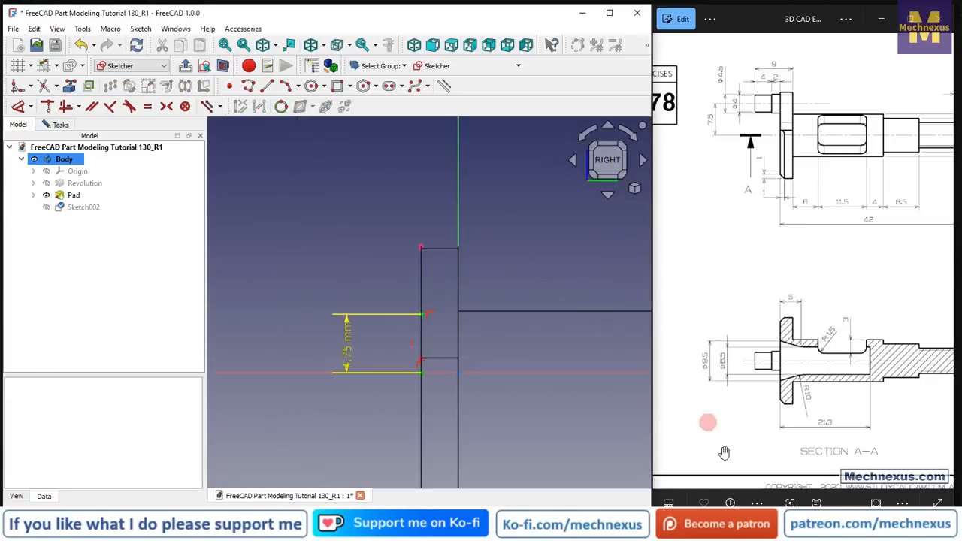
{"action": "scroll", "coordinate": [316, 290], "scroll_direction": "down", "scroll_amount": 3}
{"action": "scroll", "coordinate": [343, 319], "scroll_direction": "up", "scroll_amount": 1}
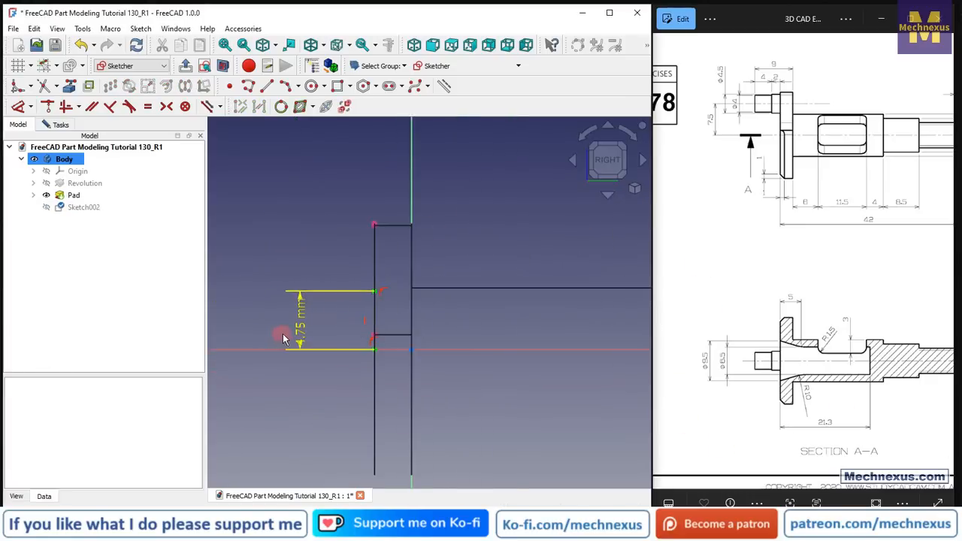
{"action": "left_click_drag", "start_coordinate": [300, 329], "coordinate": [325, 263]}
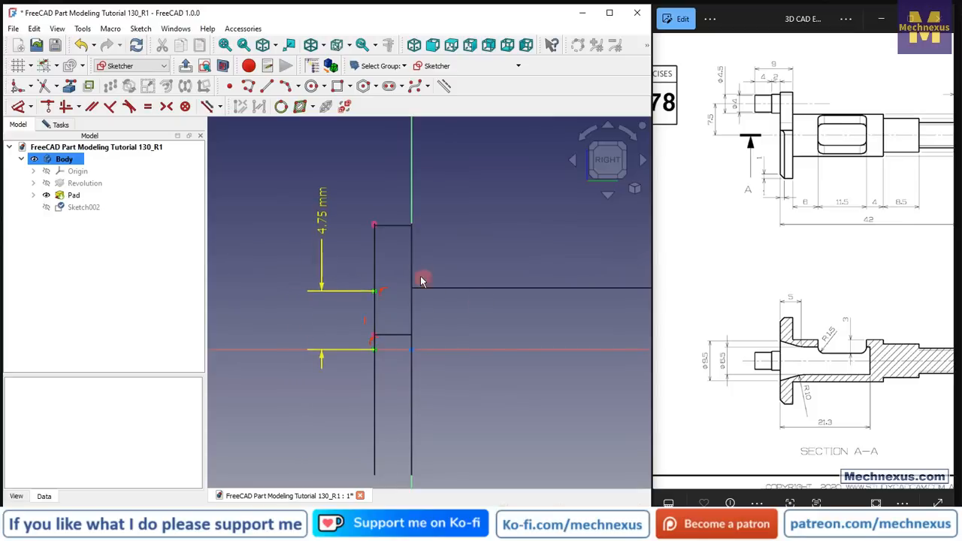
- Draw a polyline from the 4.75 mm line's upper end: sloping inward, horizontal along the bore, vertical to the axis, and closed along the axis
{"action": "left_click", "coordinate": [254, 86]}
{"action": "left_click", "coordinate": [378, 290]}
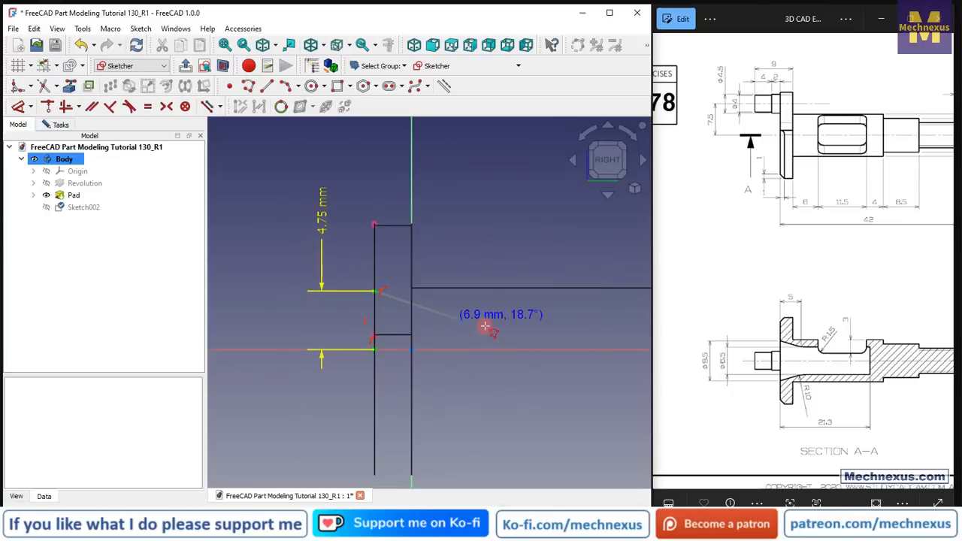
{"action": "scroll", "coordinate": [451, 296], "scroll_direction": "down", "scroll_amount": 5}
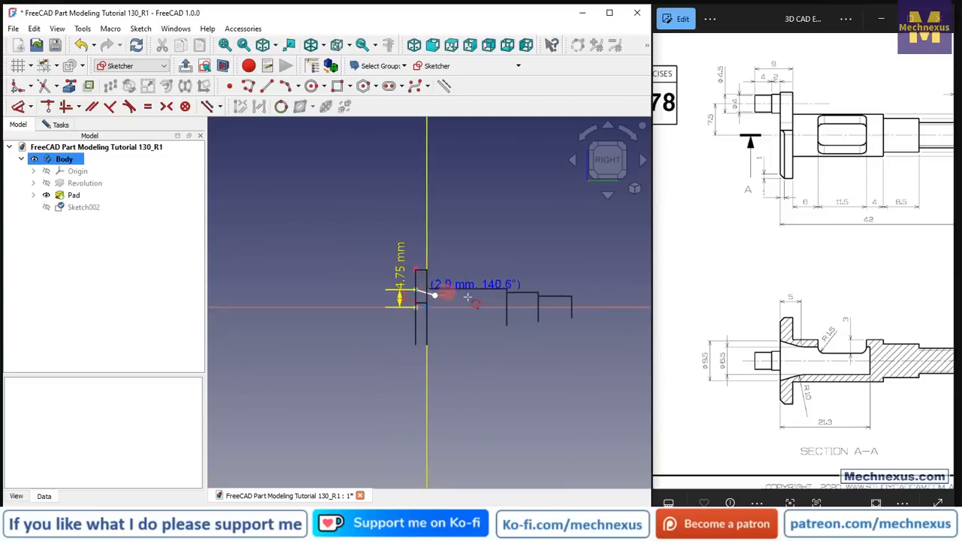
{"action": "scroll", "coordinate": [489, 293], "scroll_direction": "up", "scroll_amount": 5}
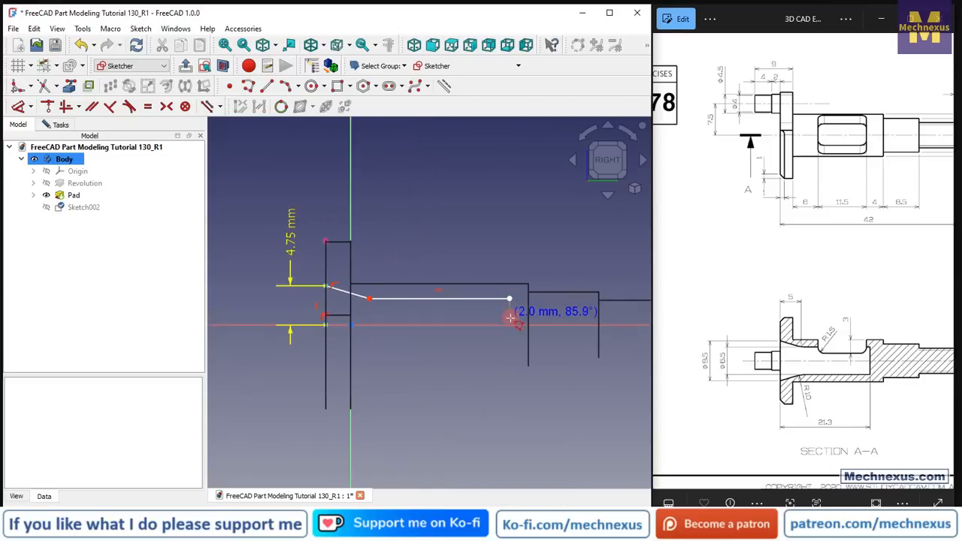
{"action": "left_click", "coordinate": [511, 324]}
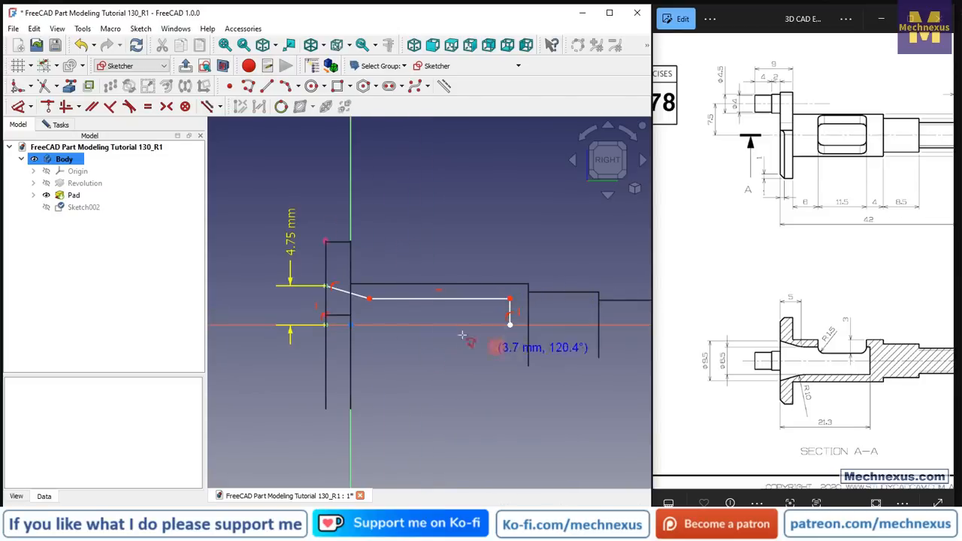
{"action": "right_click", "coordinate": [292, 307]}
{"action": "scroll", "coordinate": [299, 309], "scroll_direction": "up", "scroll_amount": 1}
{"action": "middle_click_drag", "start_coordinate": [299, 309], "coordinate": [361, 333]}
{"action": "scroll", "coordinate": [451, 331], "scroll_direction": "down", "scroll_amount": 3}
{"action": "scroll", "coordinate": [259, 281], "scroll_direction": "up", "scroll_amount": 2}
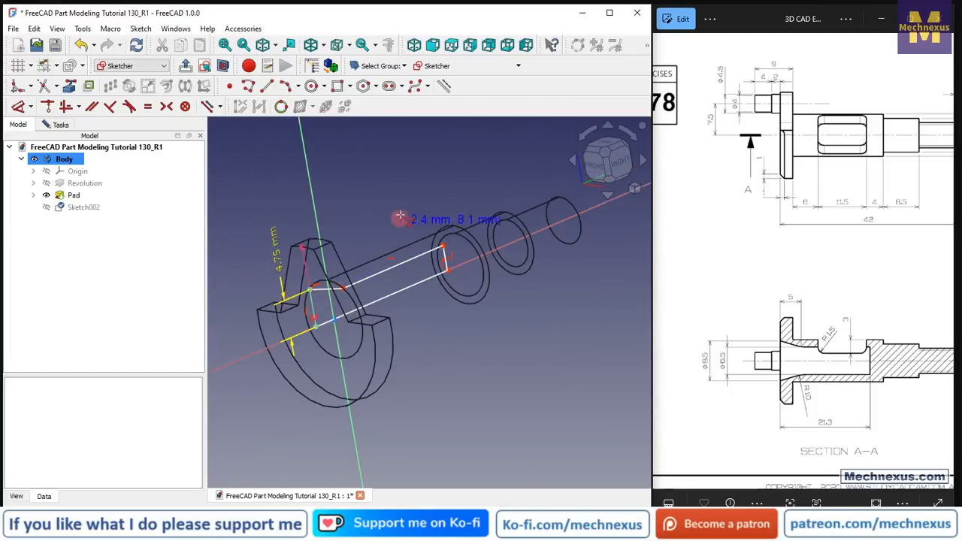
- Dimension the bore profile's axis line as 21.3 mm long
{"action": "left_click", "coordinate": [622, 167]}
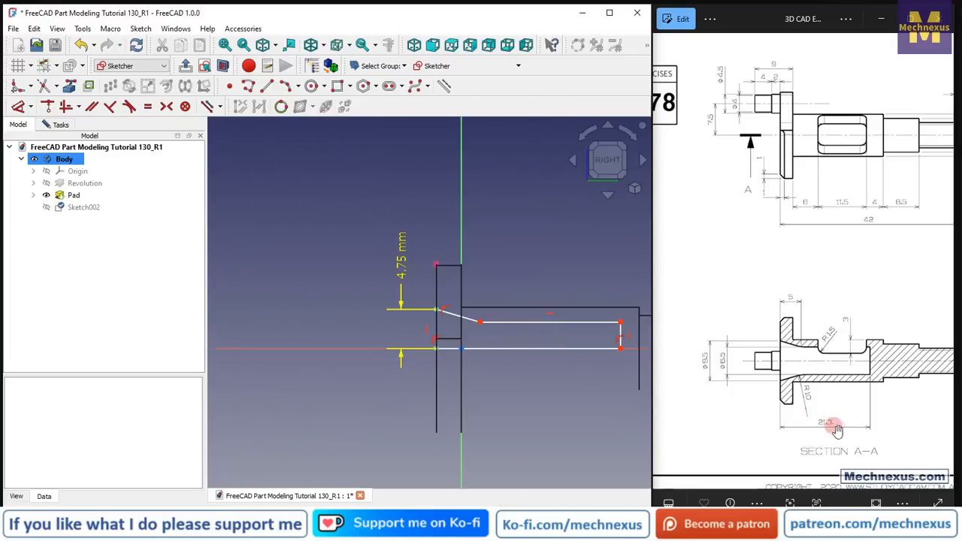
{"action": "scroll", "coordinate": [553, 376], "scroll_direction": "up", "scroll_amount": 2}
{"action": "scroll", "coordinate": [226, 294], "scroll_direction": "down", "scroll_amount": 1}
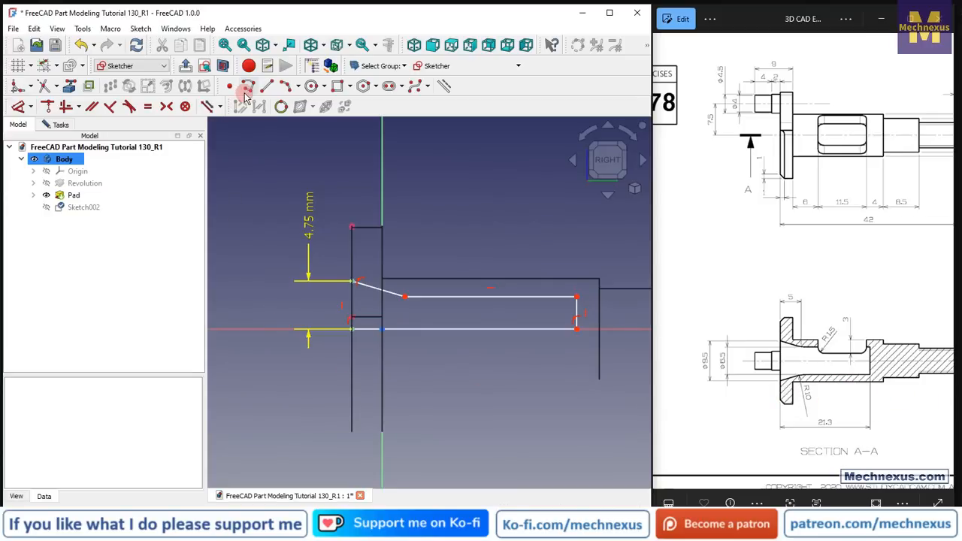
{"action": "left_click", "coordinate": [18, 106]}
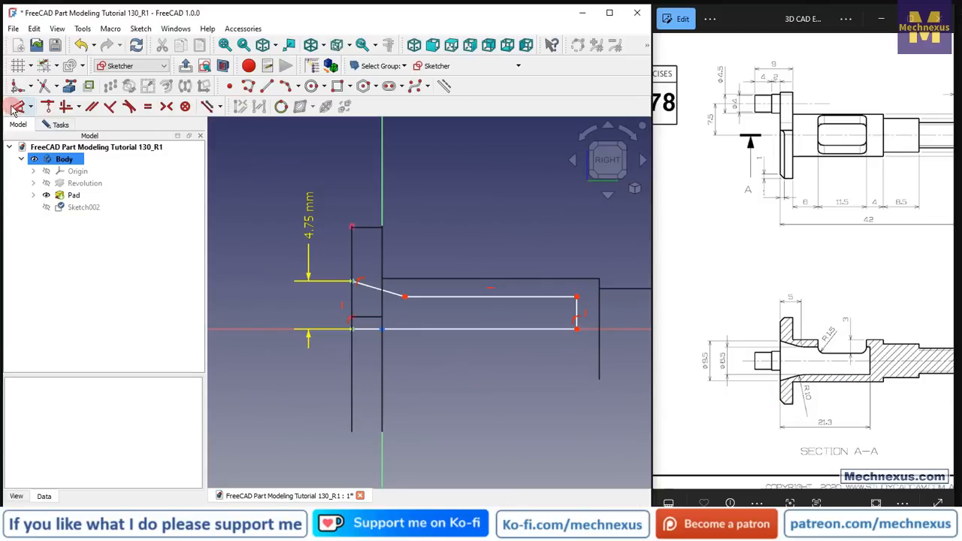
{"action": "left_click", "coordinate": [444, 332]}
{"action": "left_click", "coordinate": [440, 369]}
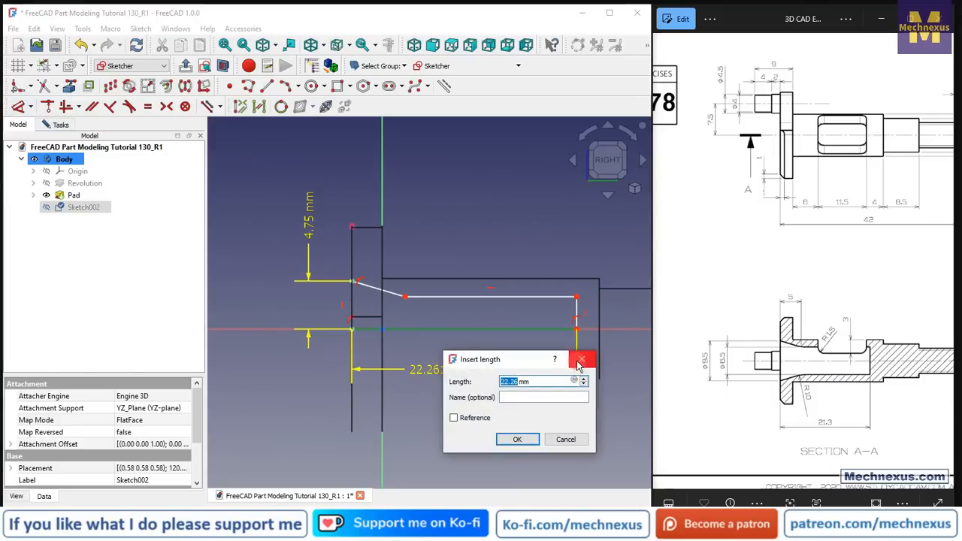
{"action": "type", "text": "21"}
{"action": "left_click", "coordinate": [580, 361]}
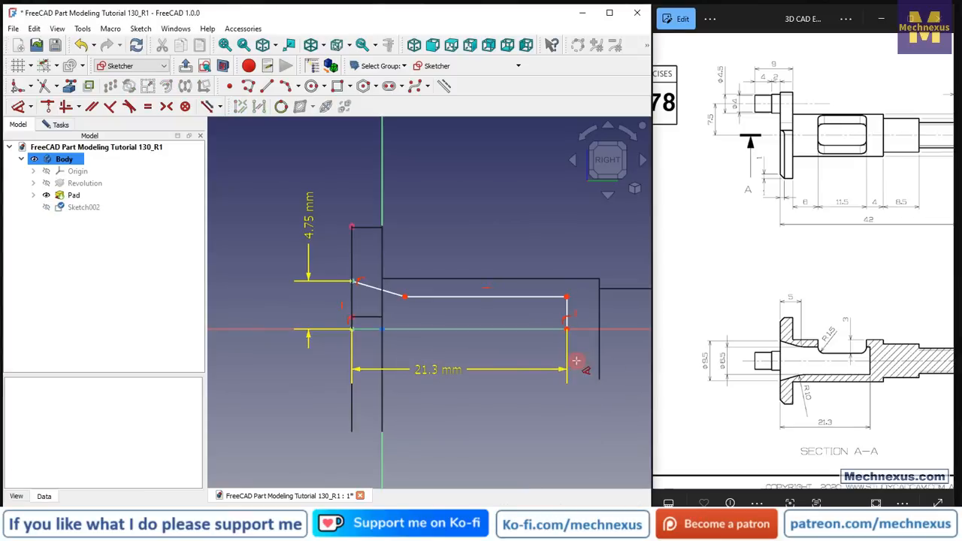
- Dimension the vertical line at the bore profile's inner end as 3.25 mm
{"action": "left_click", "coordinate": [568, 314]}
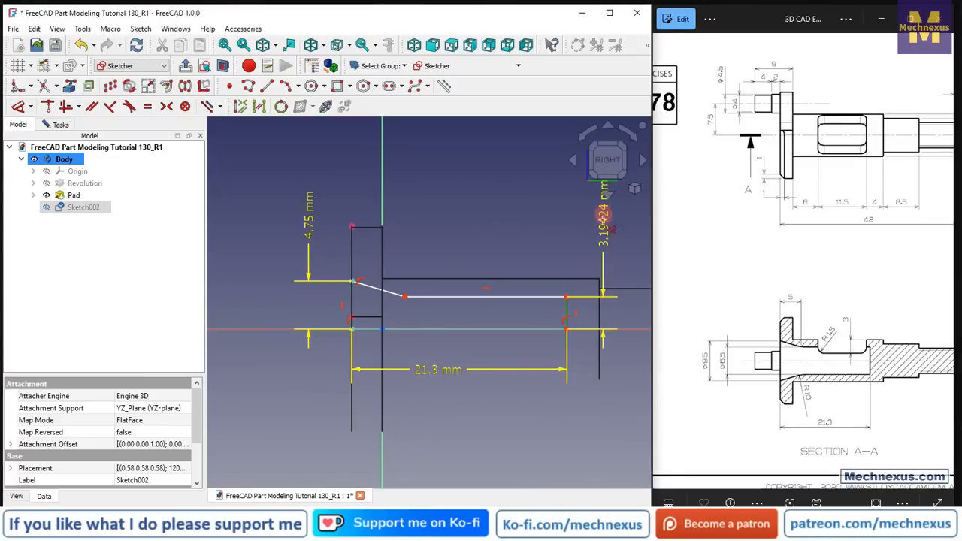
{"action": "left_click", "coordinate": [594, 230]}
{"action": "type", "text": "3."}
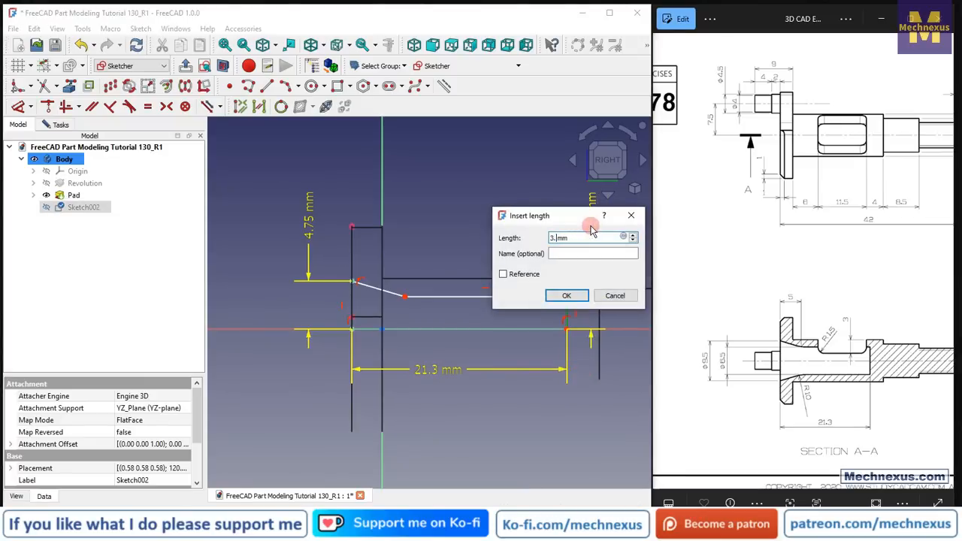
{"action": "type", "text": "25"}
{"action": "key", "text": "Return"}
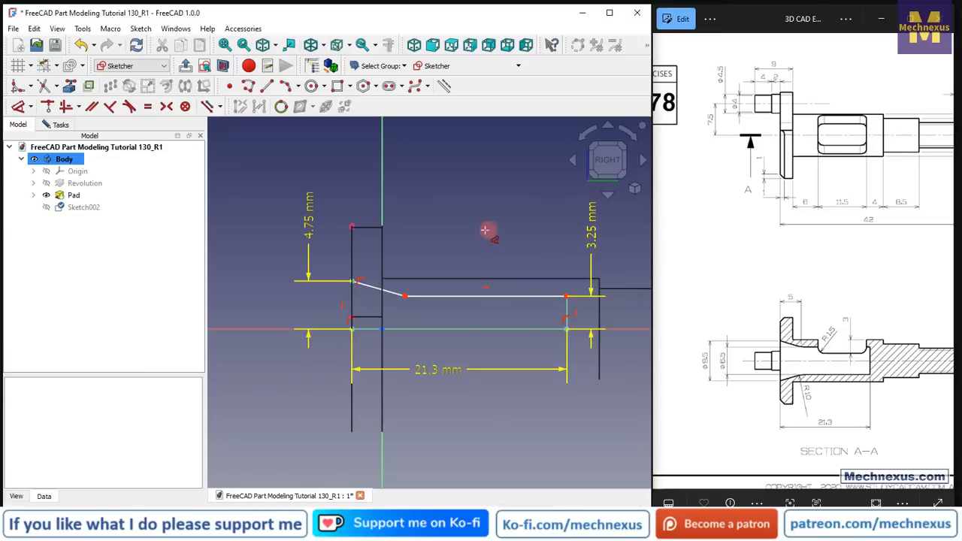
- Dimension the sloping line's horizontal length as 5 mm and close the bore profile sketch
{"action": "left_click", "coordinate": [369, 289]}
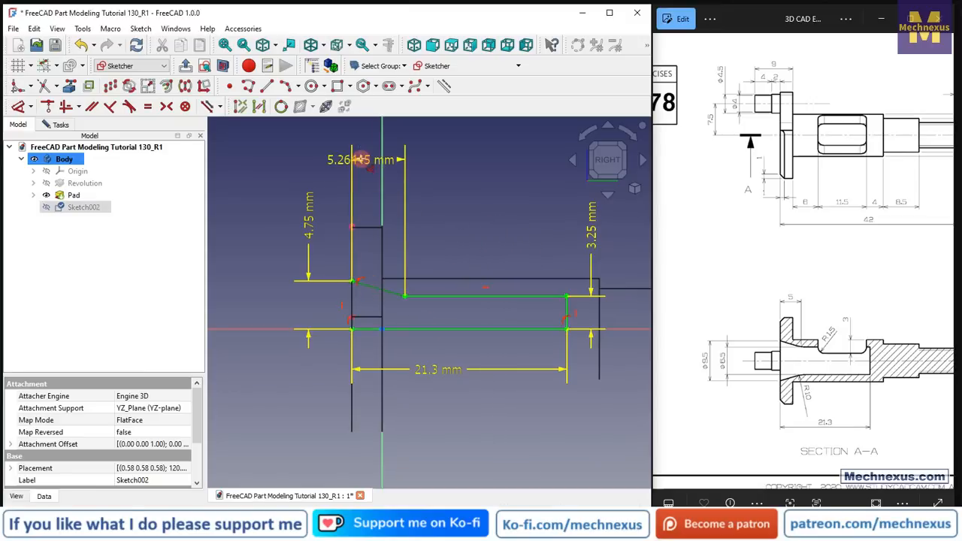
{"action": "left_click", "coordinate": [365, 160]}
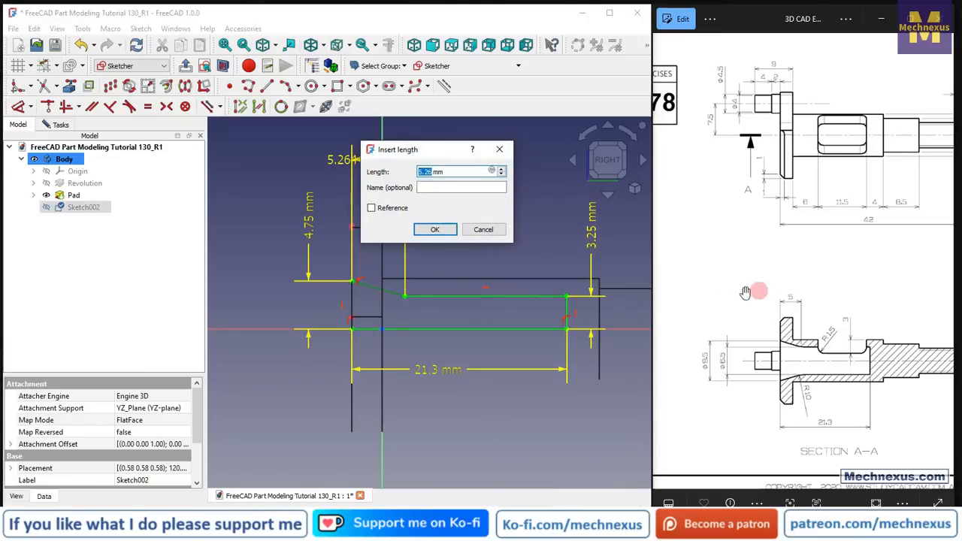
{"action": "type", "text": "5"}
{"action": "key", "text": "Return"}
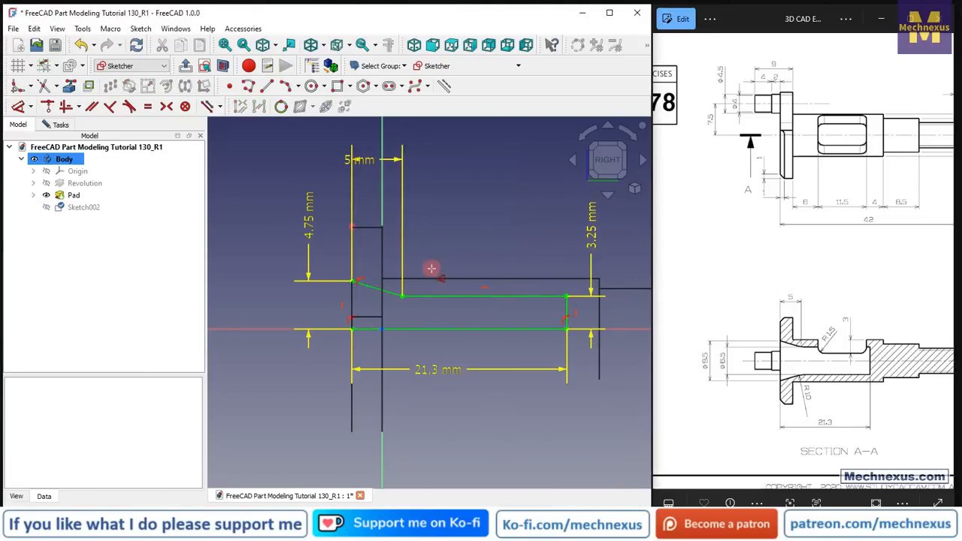
{"action": "left_click", "coordinate": [59, 125]}
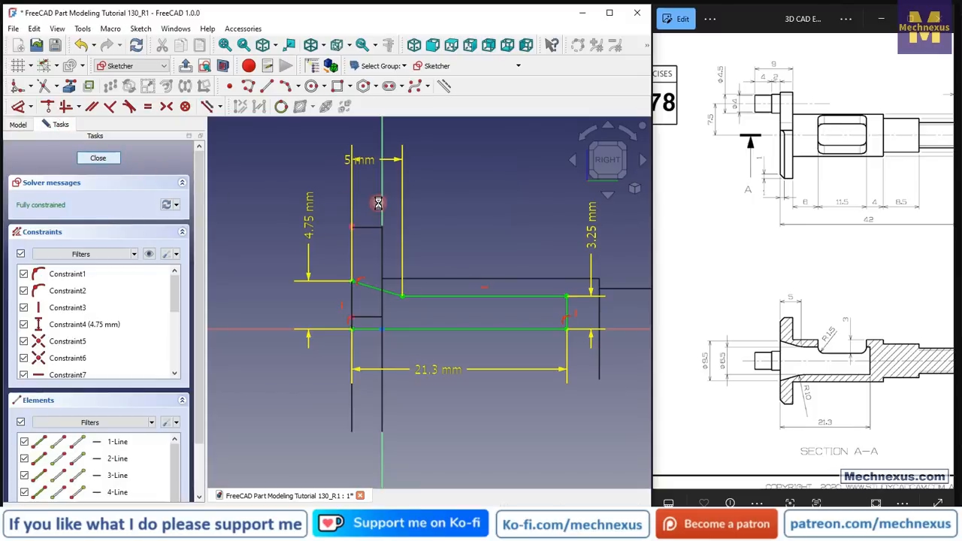
- Cut the bore with a Groove of the profile sketch, revolved 360° about the base Y axis
{"action": "scroll", "coordinate": [383, 284], "scroll_direction": "up", "scroll_amount": 3}
{"action": "mouse_move", "coordinate": [381, 286]}
{"action": "middle_mouse_down"}
{"action": "mouse_move", "coordinate": [398, 329]}
{"action": "mouse_move", "coordinate": [306, 339]}
{"action": "mouse_move", "coordinate": [260, 331]}
{"action": "mouse_move", "coordinate": [358, 323]}
{"action": "mouse_move", "coordinate": [345, 316]}
{"action": "middle_mouse_up"}
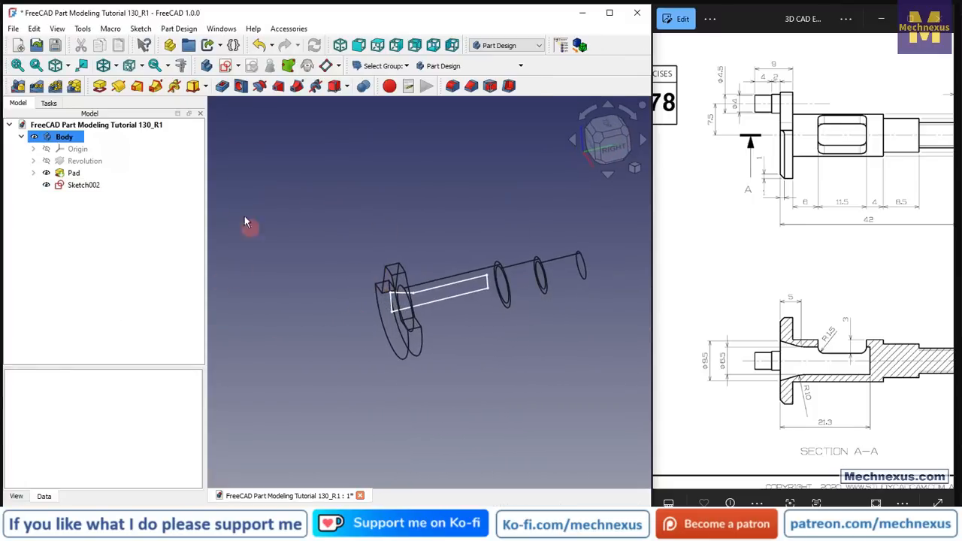
{"action": "left_click", "coordinate": [83, 185]}
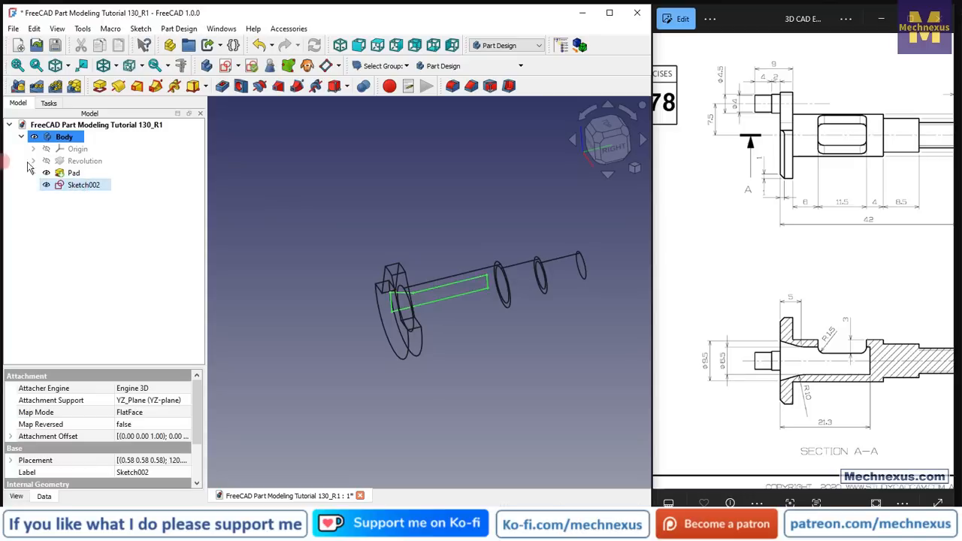
{"action": "left_click", "coordinate": [260, 86]}
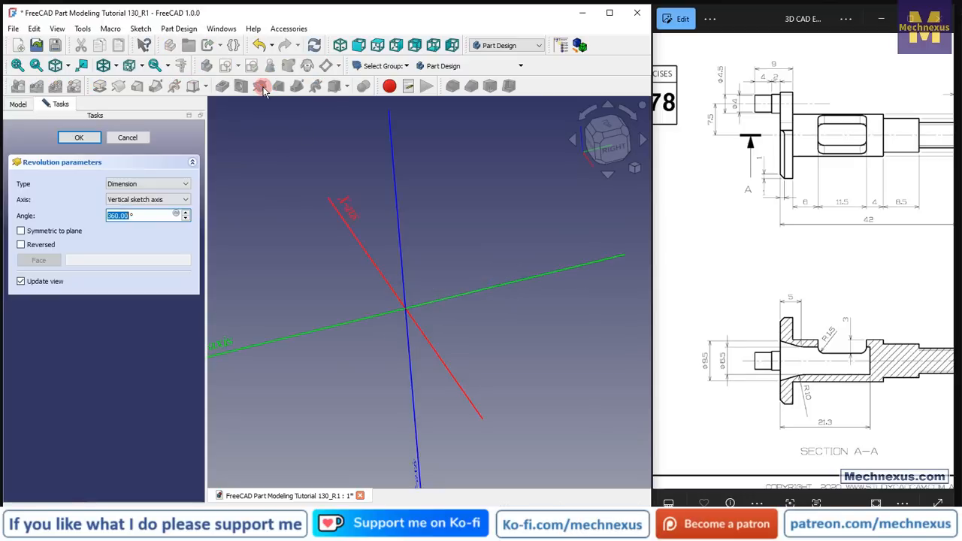
{"action": "left_click", "coordinate": [147, 206]}
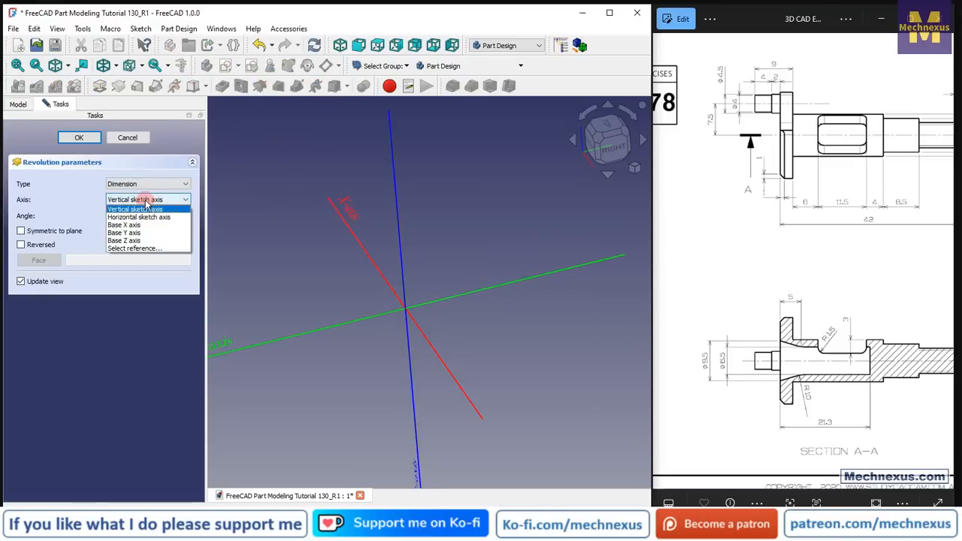
{"action": "left_click", "coordinate": [149, 248]}
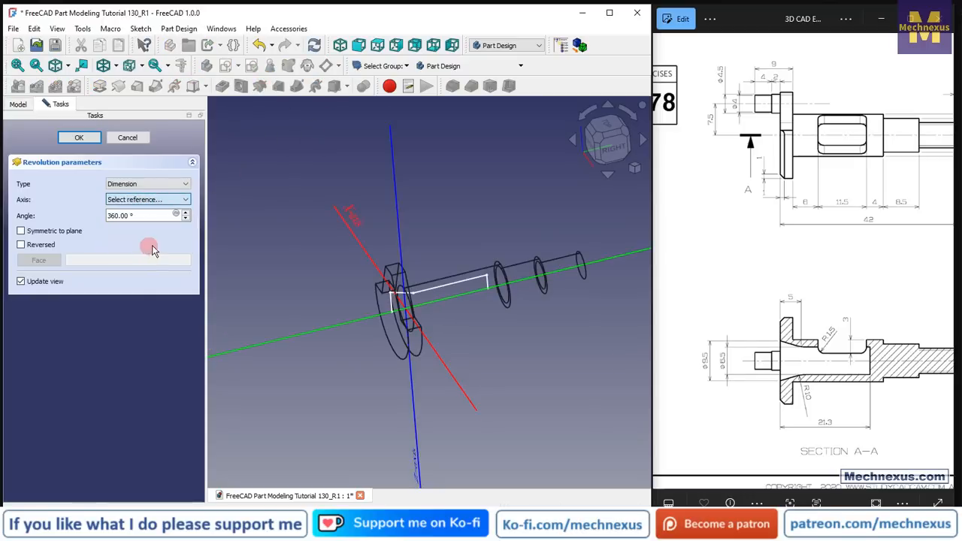
{"action": "left_click", "coordinate": [356, 323]}
{"action": "left_click_drag", "start_coordinate": [356, 324], "coordinate": [478, 325]}
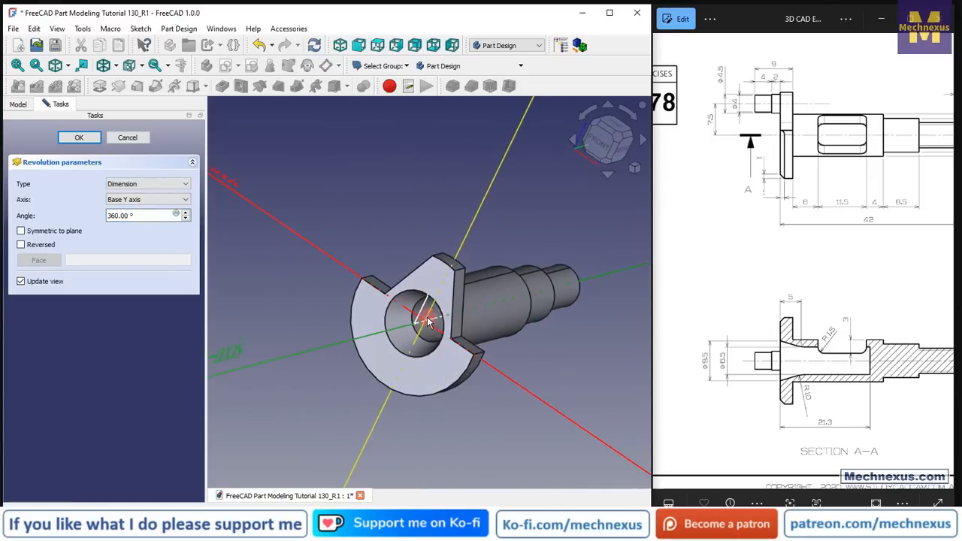
{"action": "middle_click_drag", "start_coordinate": [430, 323], "coordinate": [441, 304]}
{"action": "left_click", "coordinate": [83, 141]}
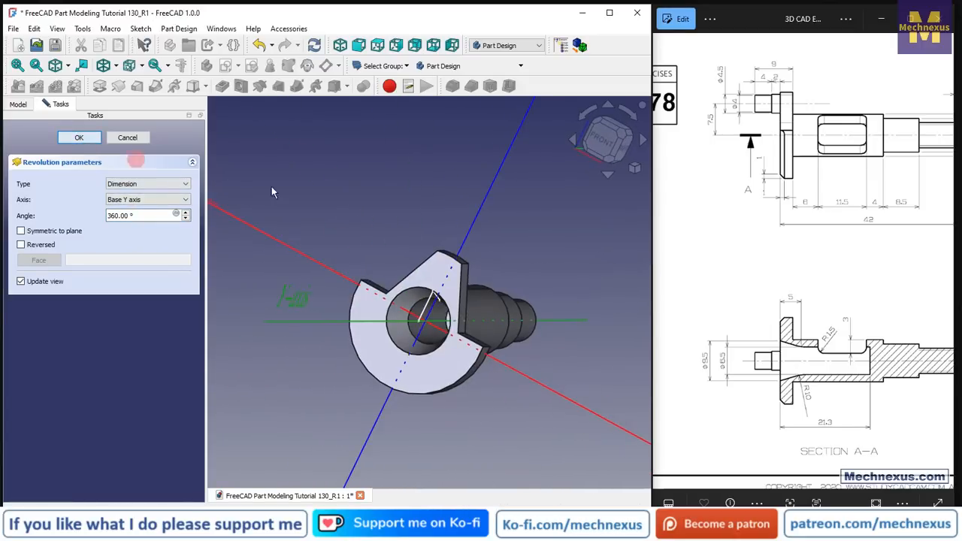
- Start a new sketch on the flange's outer flat face and orient it upright in the front view
{"action": "middle_click_drag", "start_coordinate": [382, 189], "coordinate": [535, 351]}
{"action": "left_click", "coordinate": [635, 168]}
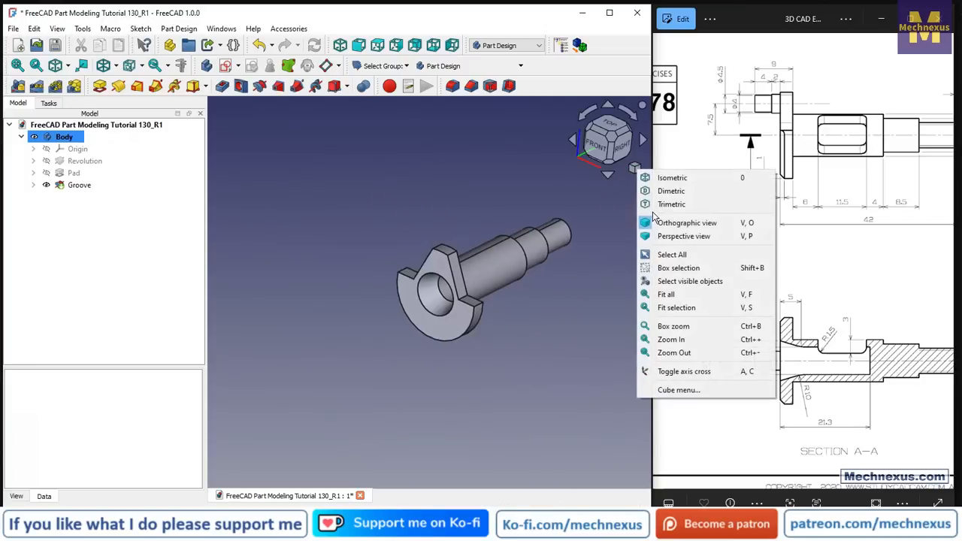
{"action": "left_click", "coordinate": [702, 189]}
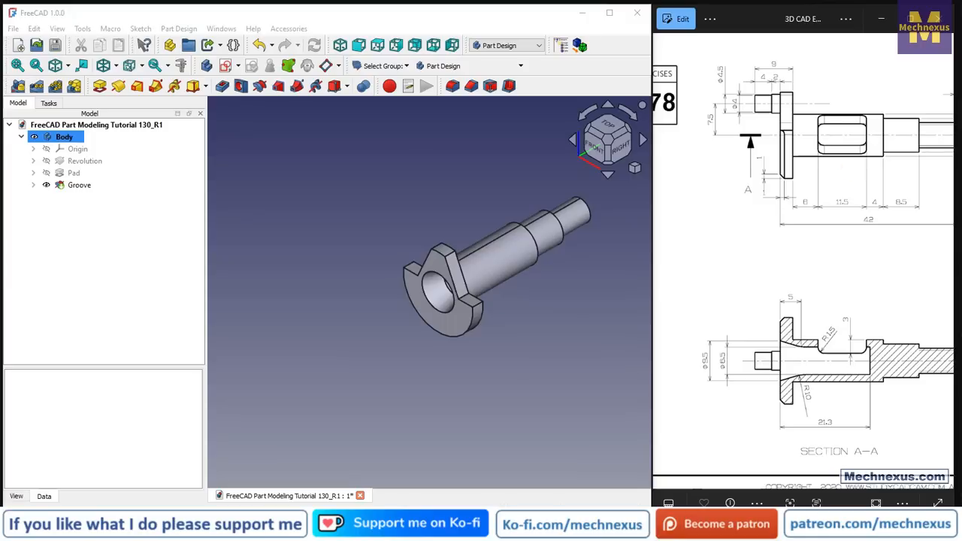
{"action": "scroll", "coordinate": [801, 297], "scroll_direction": "down", "scroll_amount": 3}
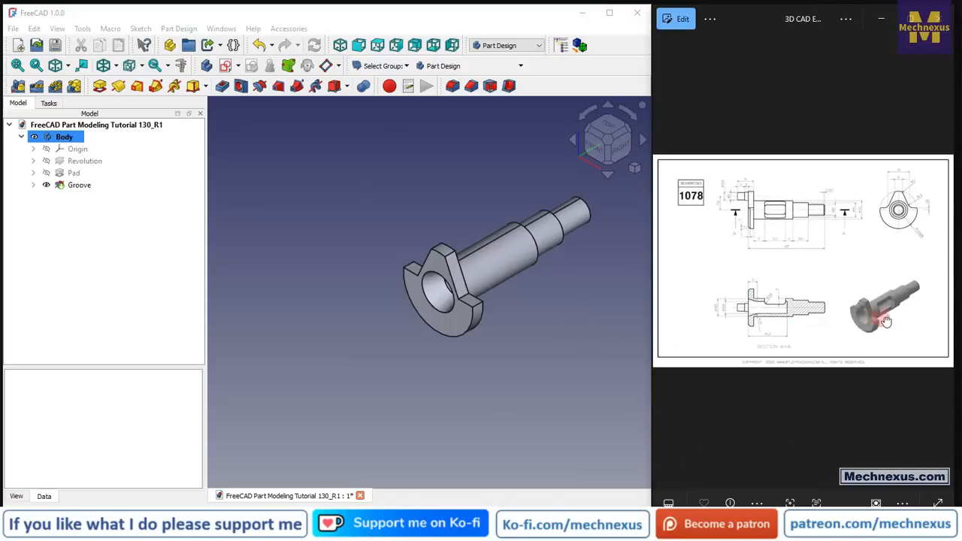
{"action": "scroll", "coordinate": [886, 321], "scroll_direction": "up", "scroll_amount": 5}
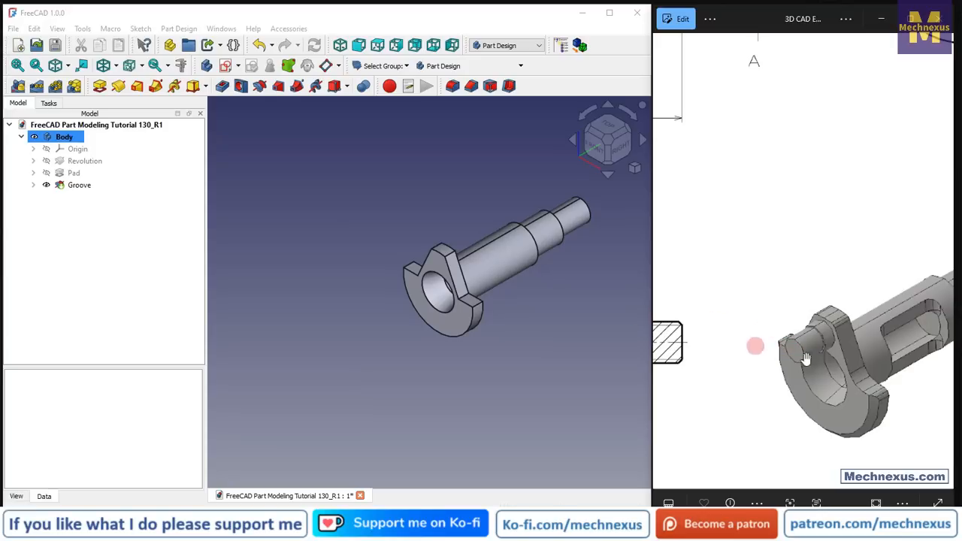
{"action": "left_click", "coordinate": [439, 269]}
{"action": "left_click", "coordinate": [439, 267]}
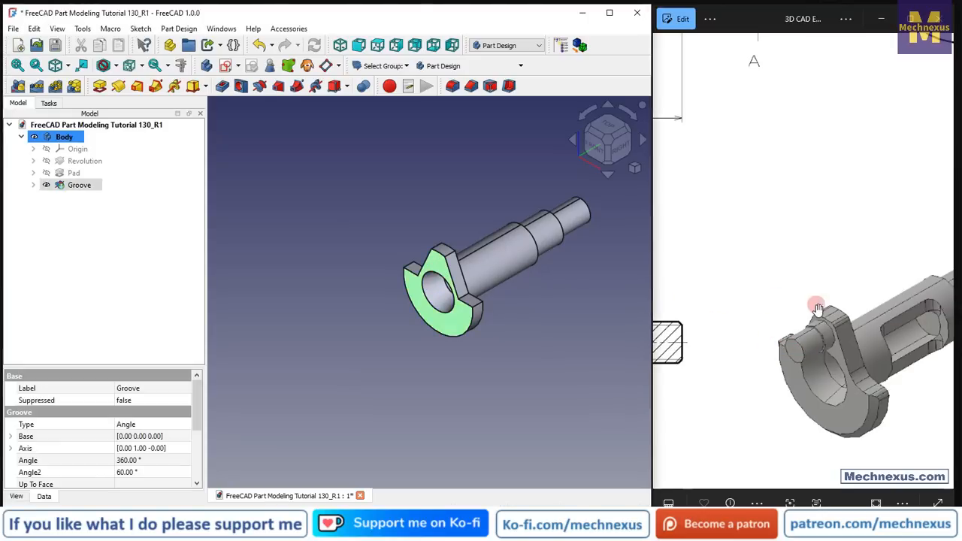
{"action": "scroll", "coordinate": [842, 301], "scroll_direction": "down", "scroll_amount": 5}
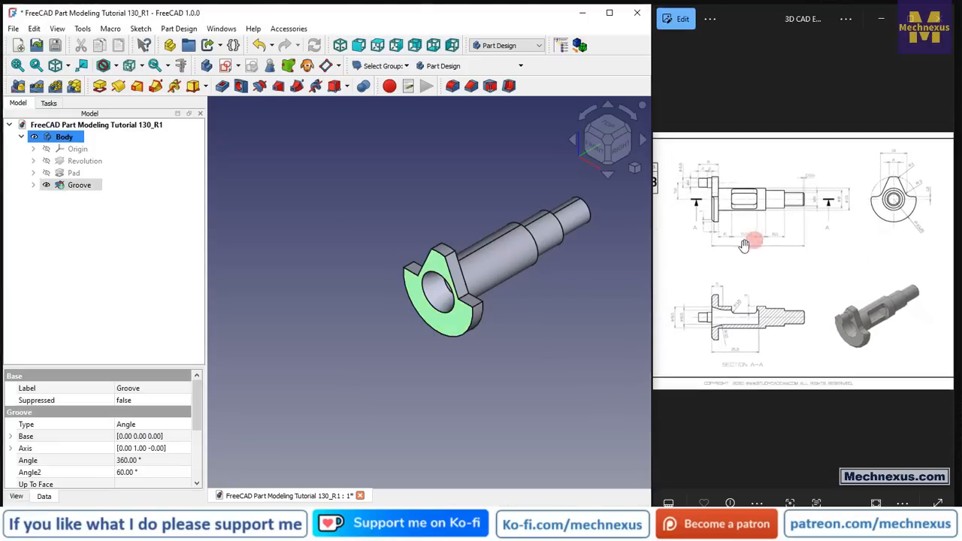
{"action": "scroll", "coordinate": [687, 203], "scroll_direction": "up", "scroll_amount": 3}
{"action": "scroll", "coordinate": [733, 152], "scroll_direction": "up", "scroll_amount": 4}
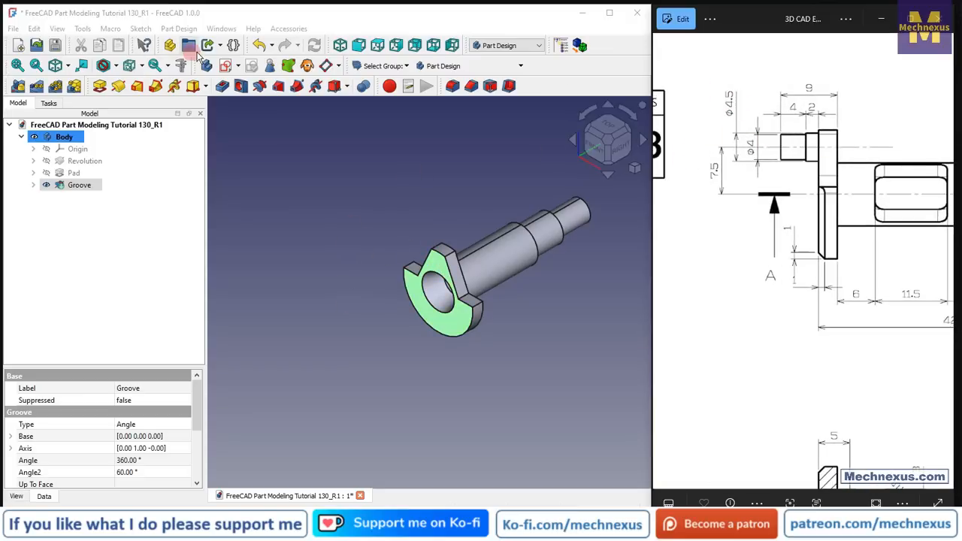
{"action": "left_click", "coordinate": [224, 65]}
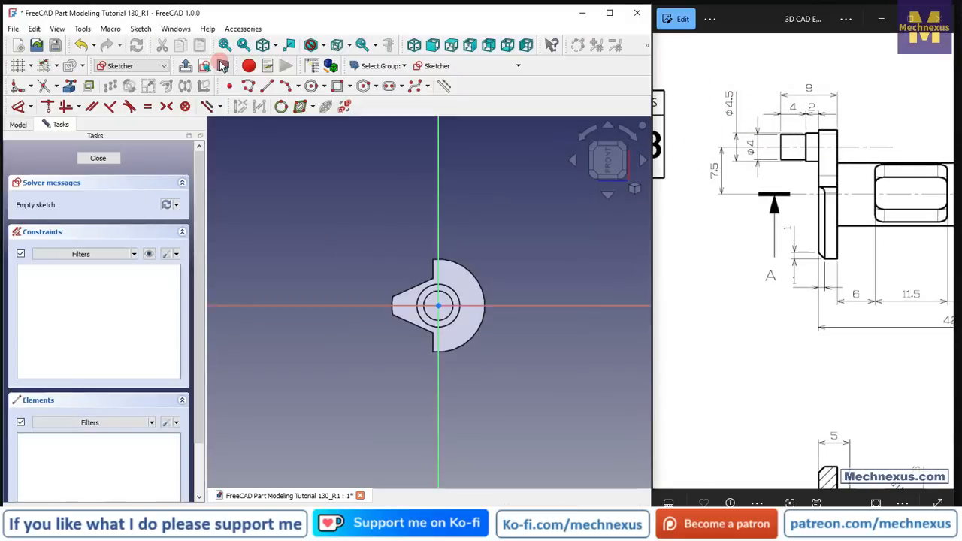
{"action": "left_click", "coordinate": [634, 190]}
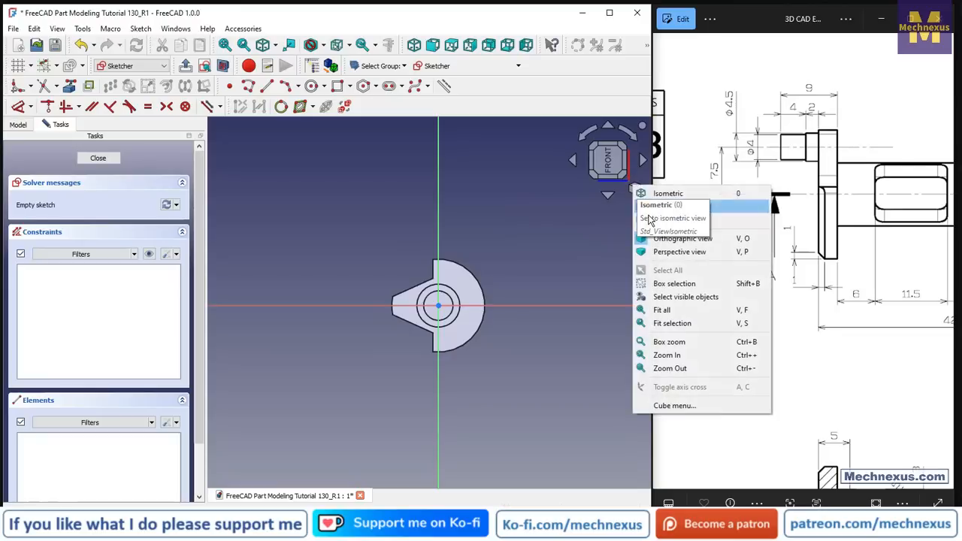
{"action": "left_click", "coordinate": [665, 192]}
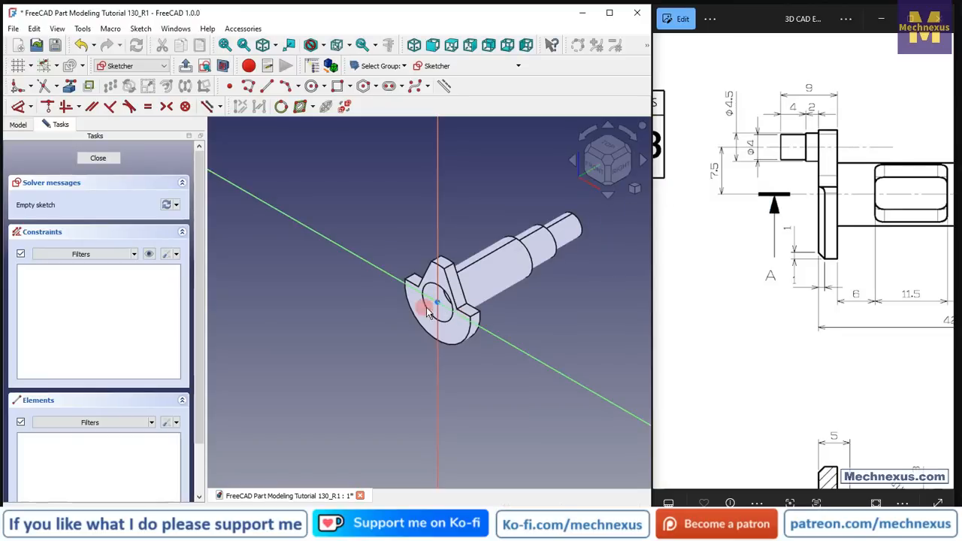
{"action": "left_click", "coordinate": [597, 172]}
{"action": "scroll", "coordinate": [380, 285], "scroll_direction": "up", "scroll_amount": 4}
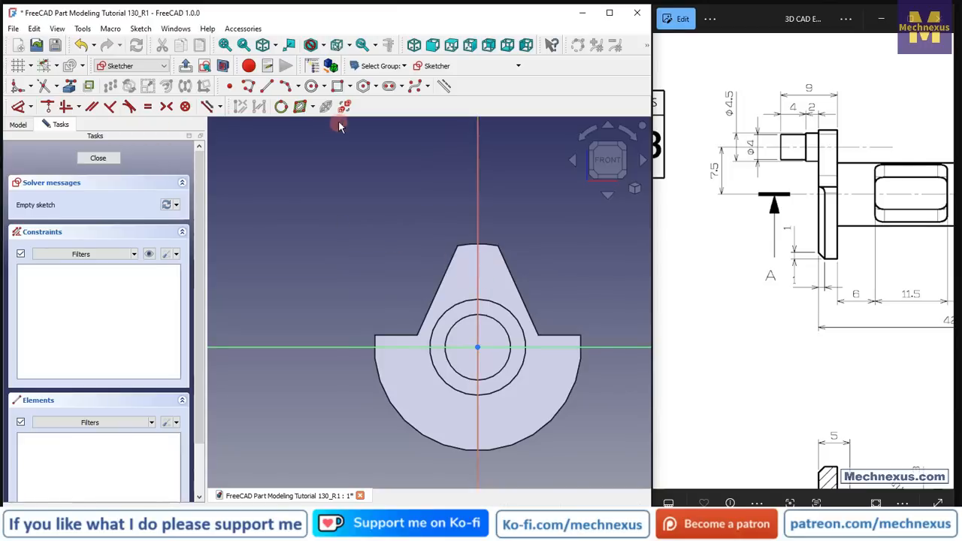
- Draw a circle about 6.4 mm in diameter in the flange's tapered lug, centred on the vertical axis about 7.8 mm above the origin
{"action": "left_click", "coordinate": [310, 86]}
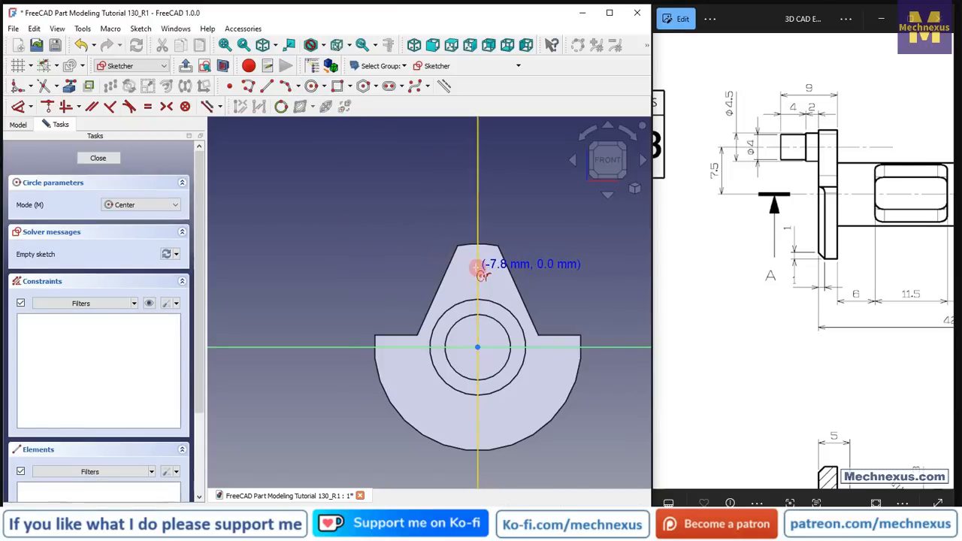
{"action": "left_click", "coordinate": [477, 267]}
{"action": "left_click", "coordinate": [510, 271]}
{"action": "right_click", "coordinate": [504, 224]}
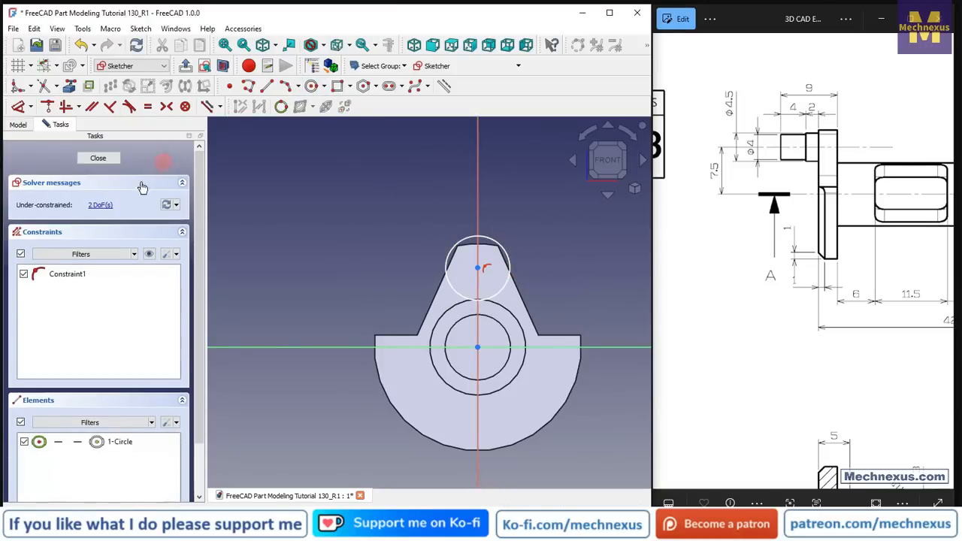
- Set the lug circle's diameter to 4.5 mm
{"action": "left_click", "coordinate": [20, 107]}
{"action": "left_click", "coordinate": [490, 241]}
{"action": "left_click", "coordinate": [539, 182]}
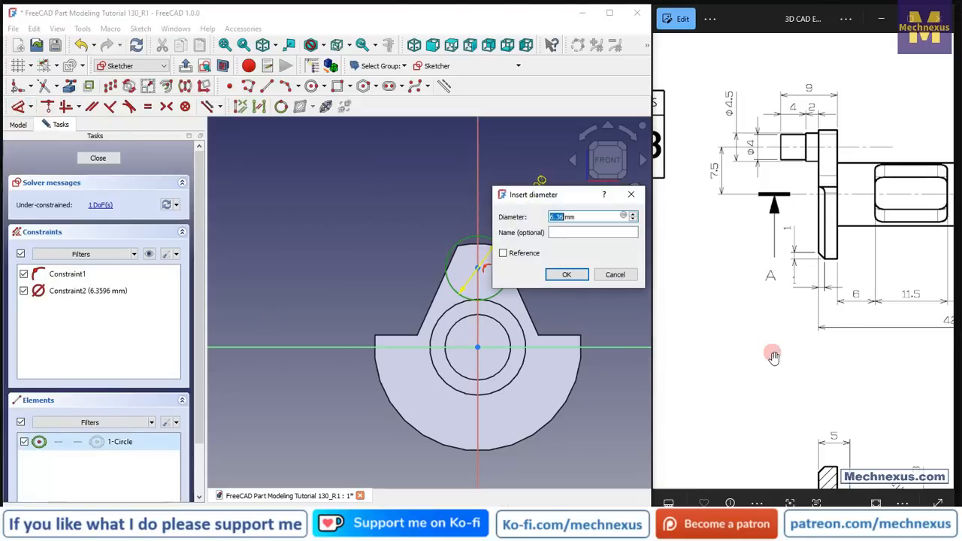
{"action": "type", "text": "4.5"}
{"action": "key", "text": "Return"}
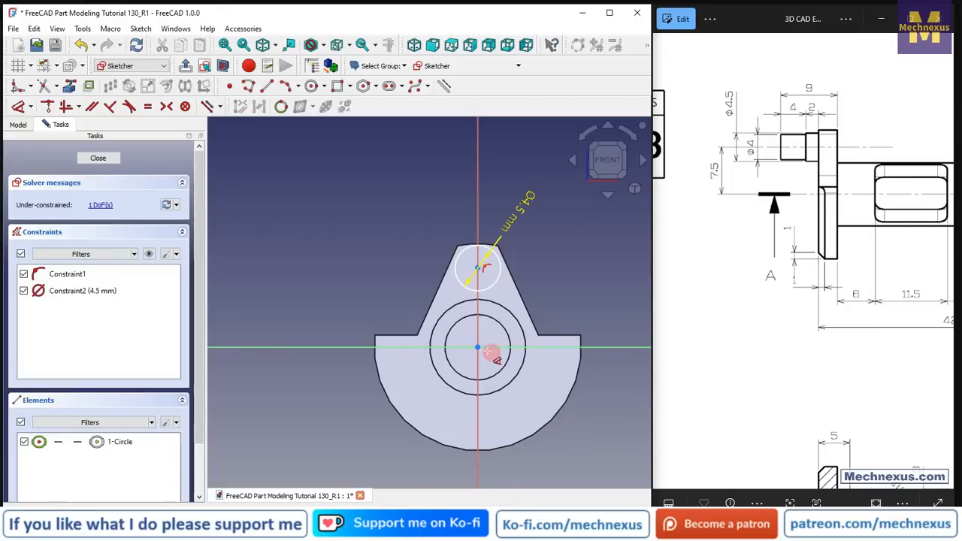
- Dimension the circle's centre 7.5 mm above the origin and close the sketch
{"action": "left_click", "coordinate": [486, 268]}
{"action": "key", "text": "i"}
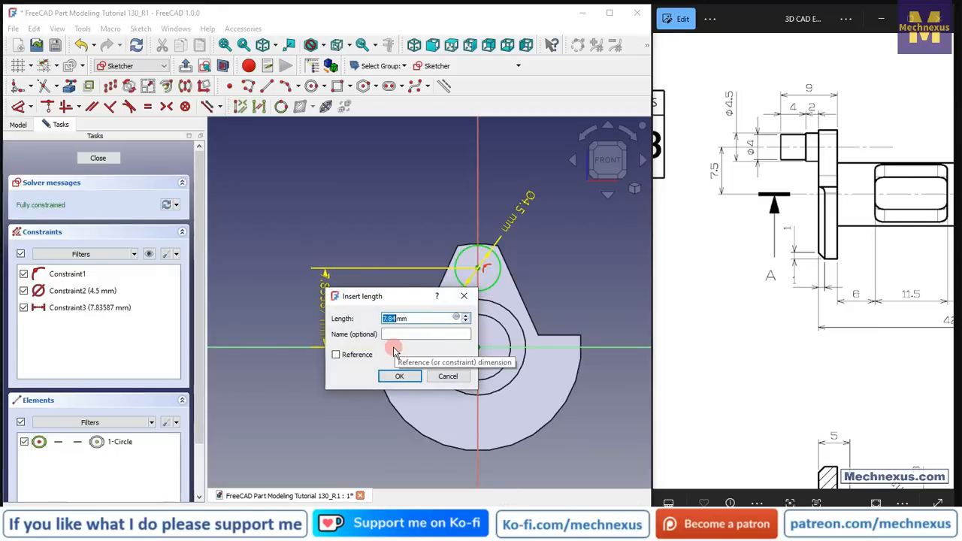
{"action": "type", "text": "7.5"}
{"action": "key", "text": "Return"}
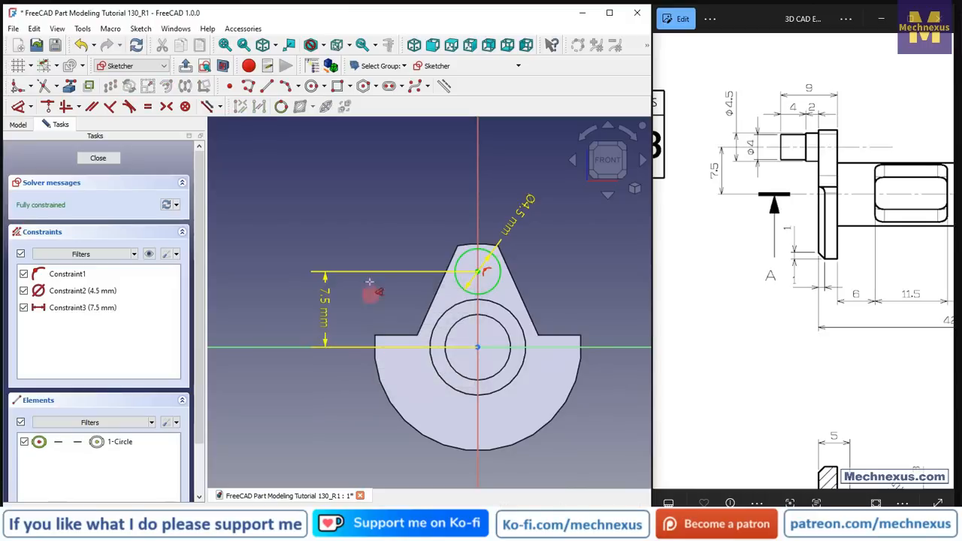
{"action": "left_click", "coordinate": [105, 157]}
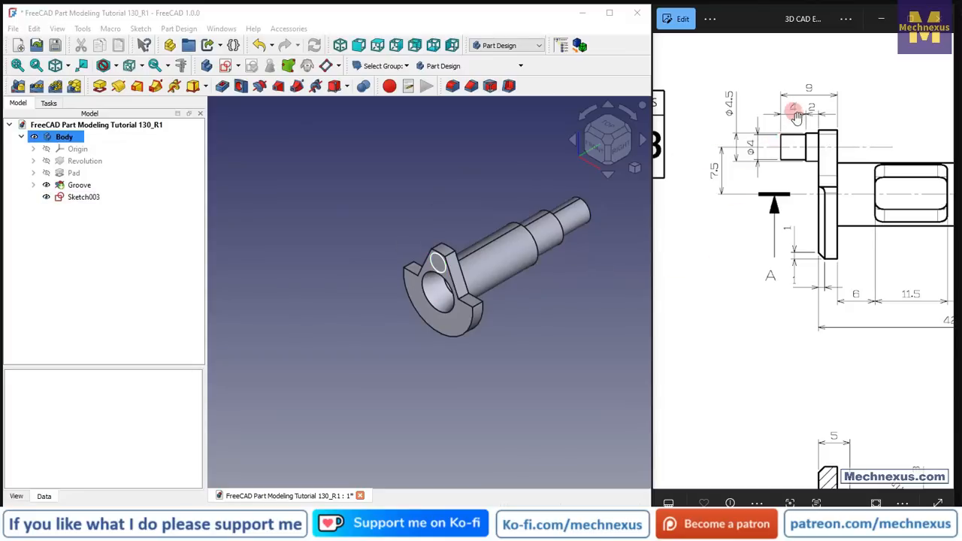
- Pad the circle sketch outward from the flange face to form the offset pin's base cylinder
{"action": "scroll", "coordinate": [481, 264], "scroll_direction": "up", "scroll_amount": 2}
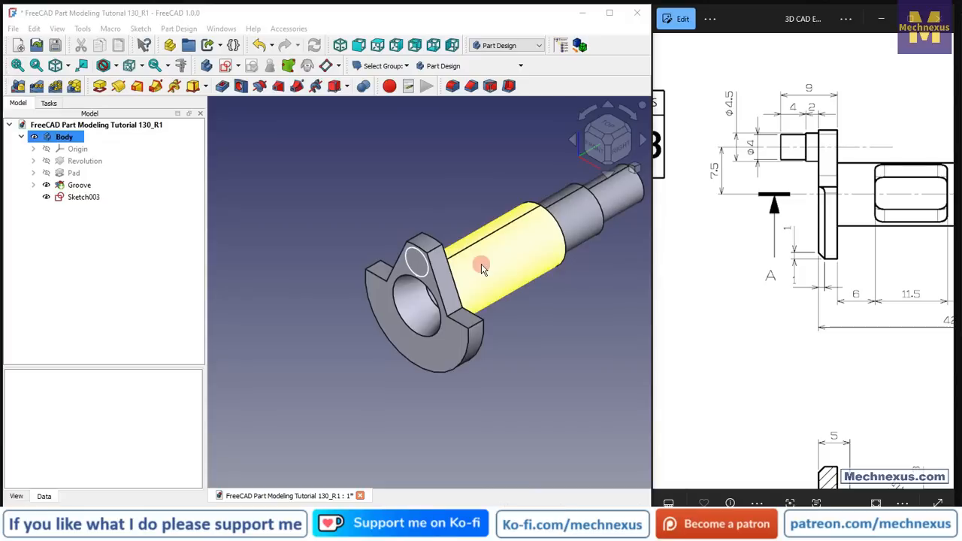
{"action": "left_click", "coordinate": [82, 198]}
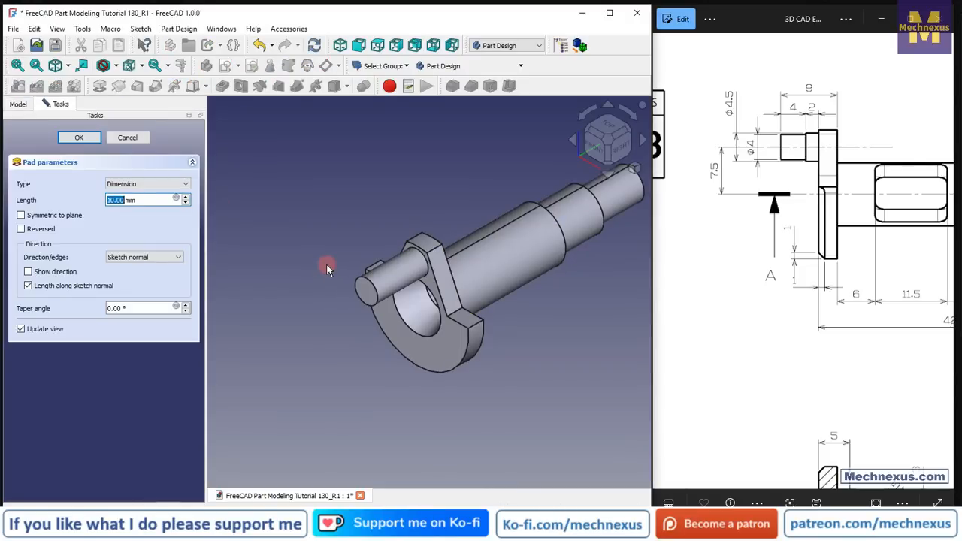
{"action": "left_click", "coordinate": [73, 139]}
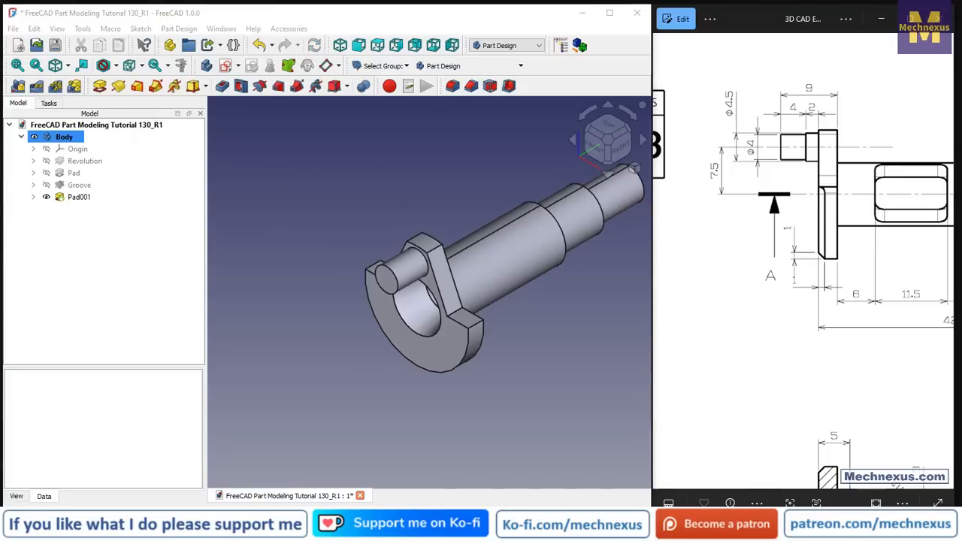
- Start a sketch on the offset pin's end face and project the pin's circular edge as external geometry
{"action": "scroll", "coordinate": [513, 214], "scroll_direction": "up", "scroll_amount": 2}
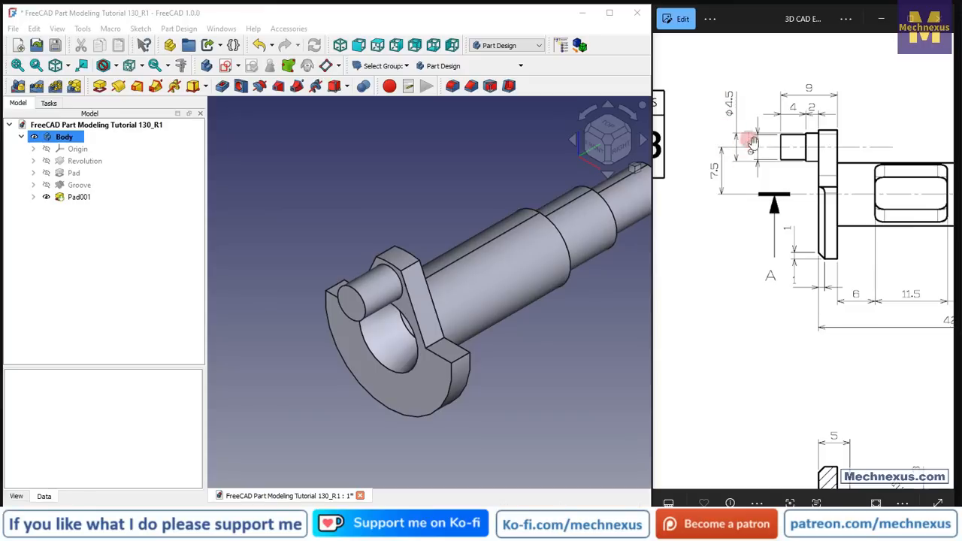
{"action": "left_click", "coordinate": [351, 302]}
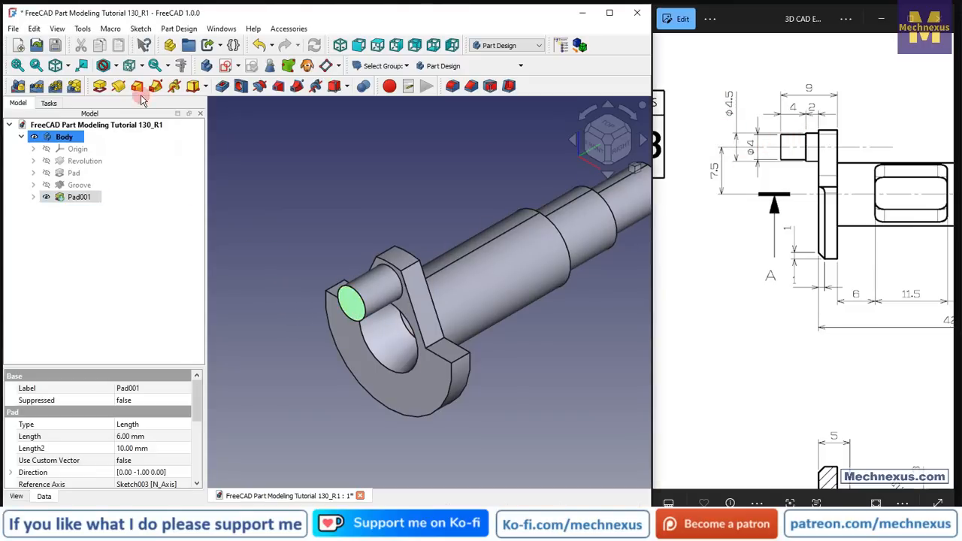
{"action": "left_click", "coordinate": [226, 66]}
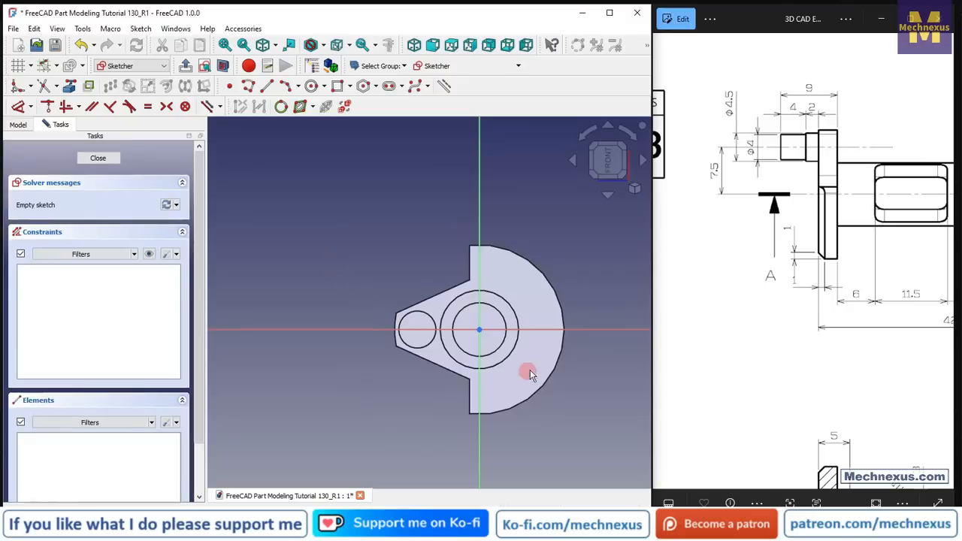
{"action": "left_click", "coordinate": [634, 188]}
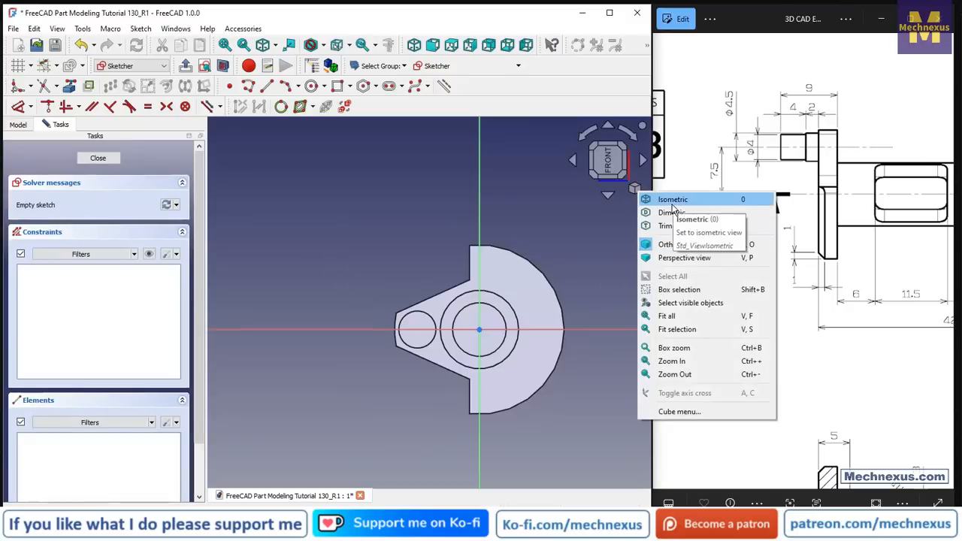
{"action": "left_click", "coordinate": [673, 201]}
{"action": "left_click", "coordinate": [589, 168]}
{"action": "left_click", "coordinate": [410, 294]}
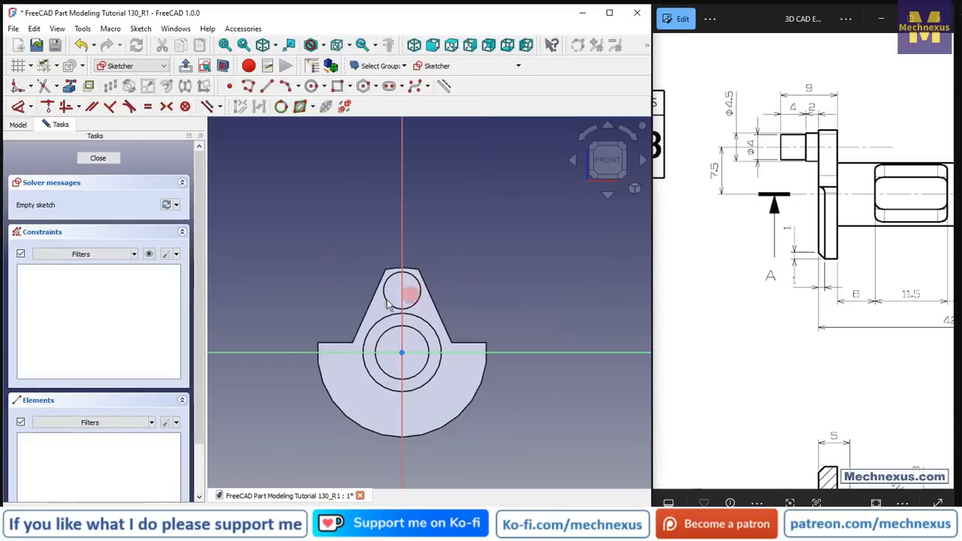
{"action": "scroll", "coordinate": [384, 308], "scroll_direction": "up", "scroll_amount": 4}
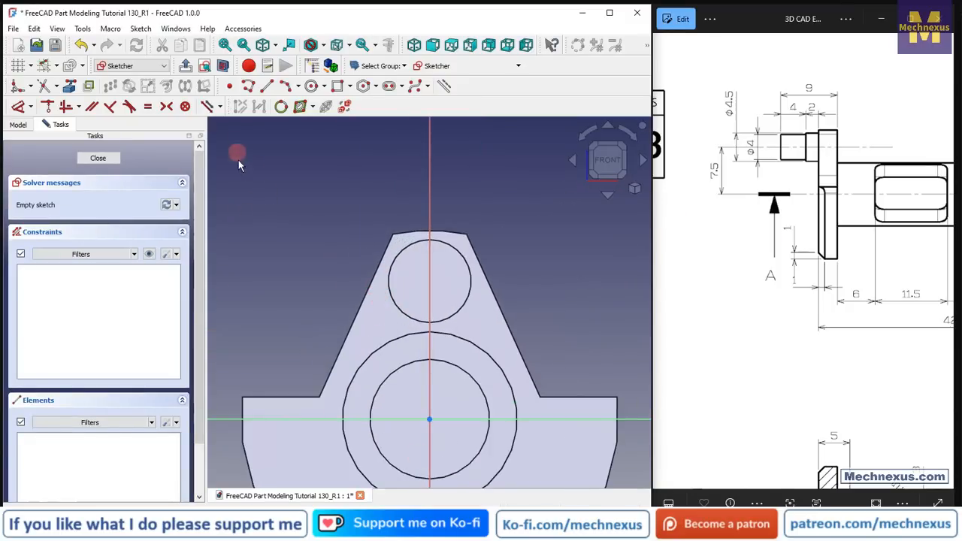
{"action": "left_click", "coordinate": [53, 111]}
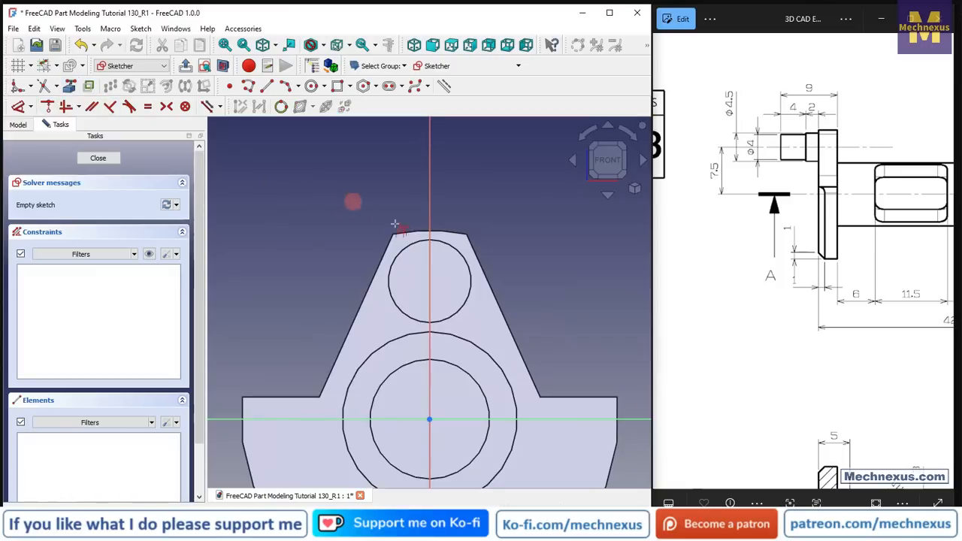
{"action": "left_click", "coordinate": [460, 254]}
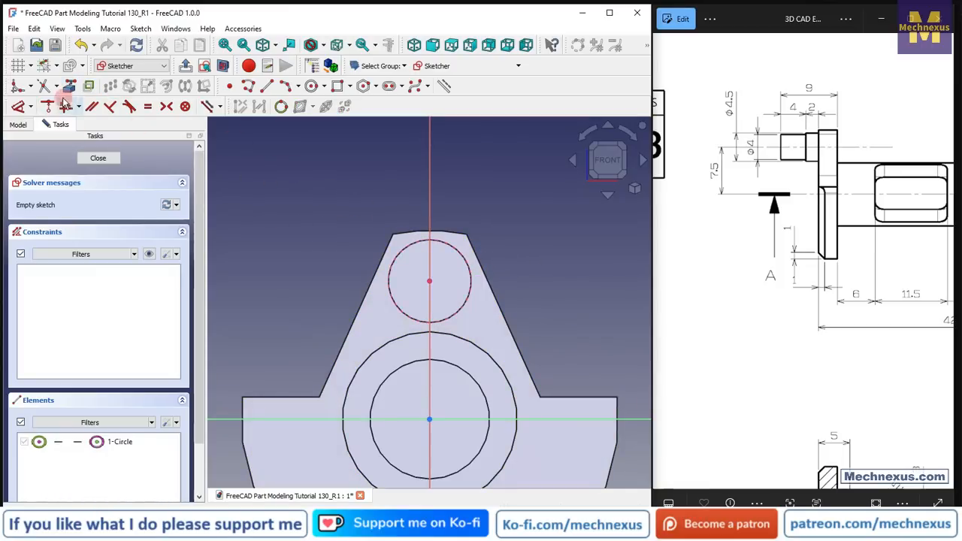
- Draw a circle centred on the projected pin edge and constrain it equal to that edge
{"action": "left_click", "coordinate": [311, 86]}
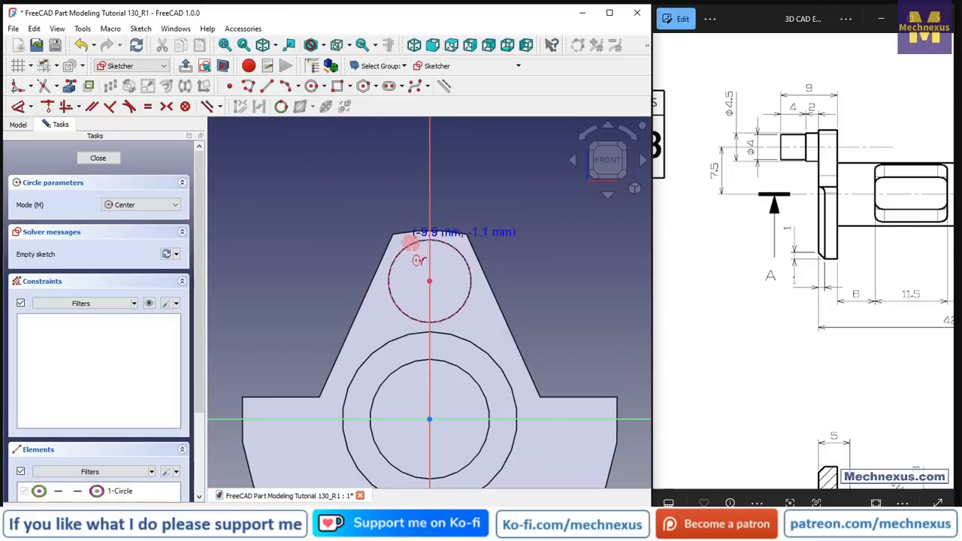
{"action": "left_click", "coordinate": [430, 281]}
{"action": "left_click", "coordinate": [452, 293]}
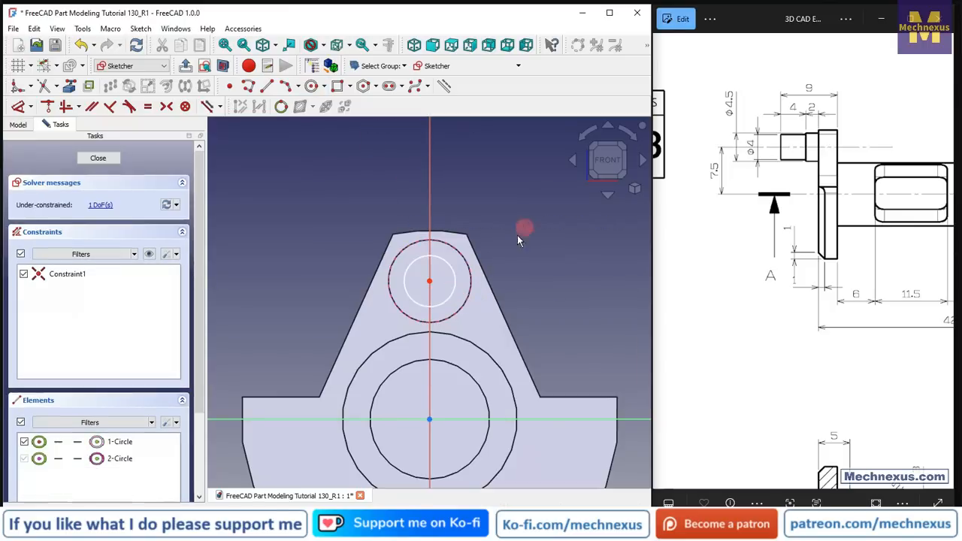
{"action": "scroll", "coordinate": [442, 267], "scroll_direction": "up", "scroll_amount": 2}
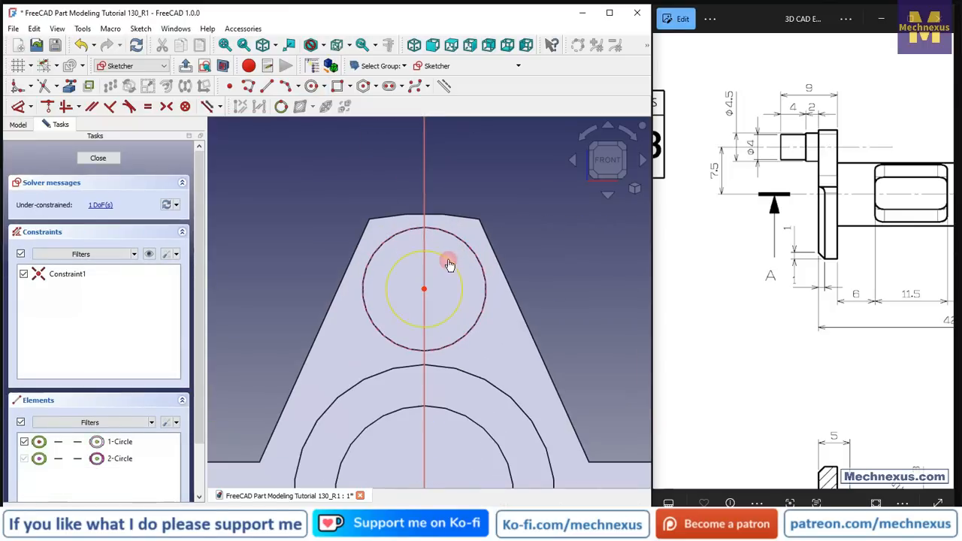
{"action": "left_click", "coordinate": [449, 265]}
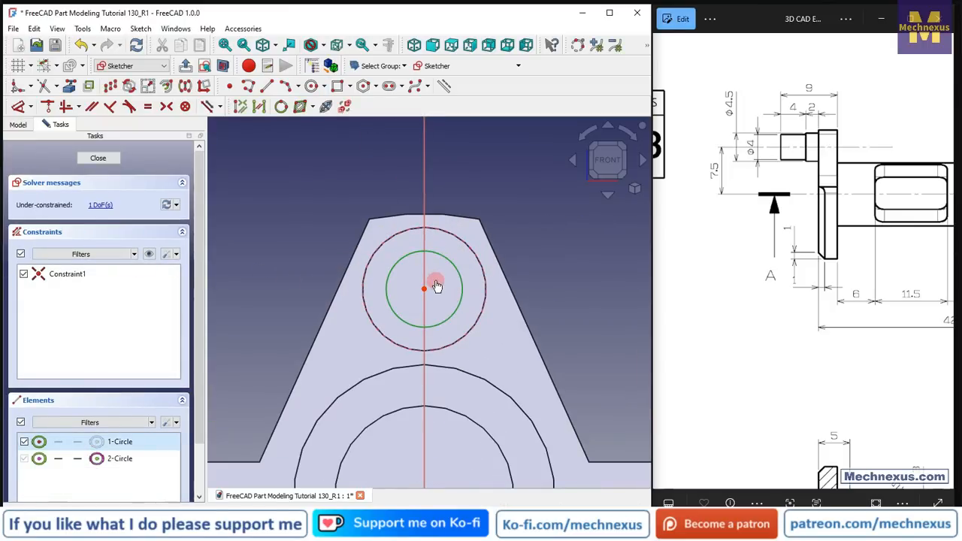
{"action": "left_click", "coordinate": [453, 237]}
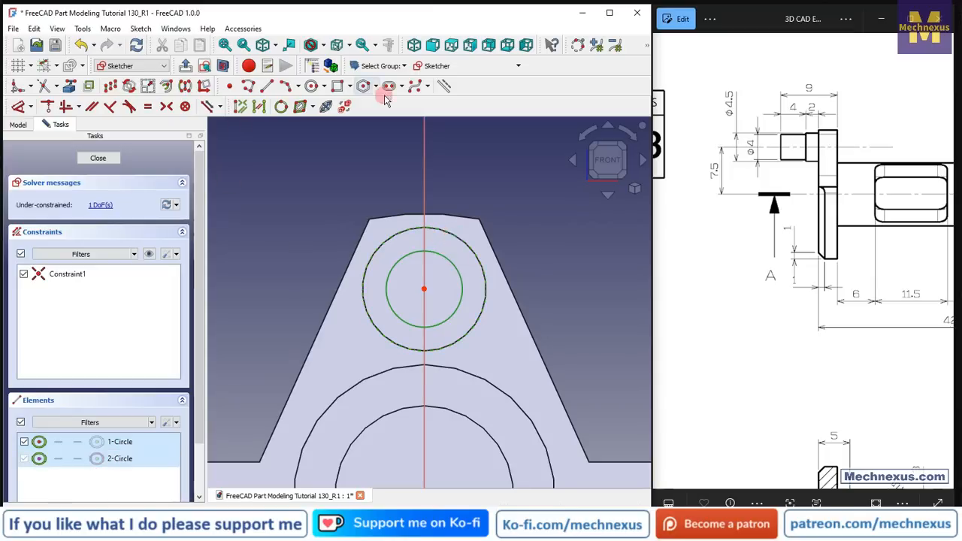
{"action": "left_click", "coordinate": [148, 108]}
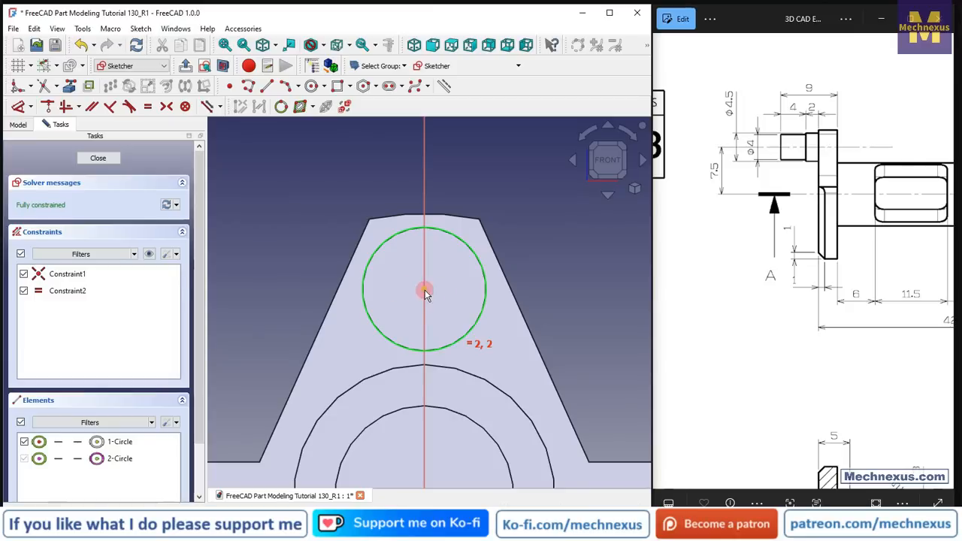
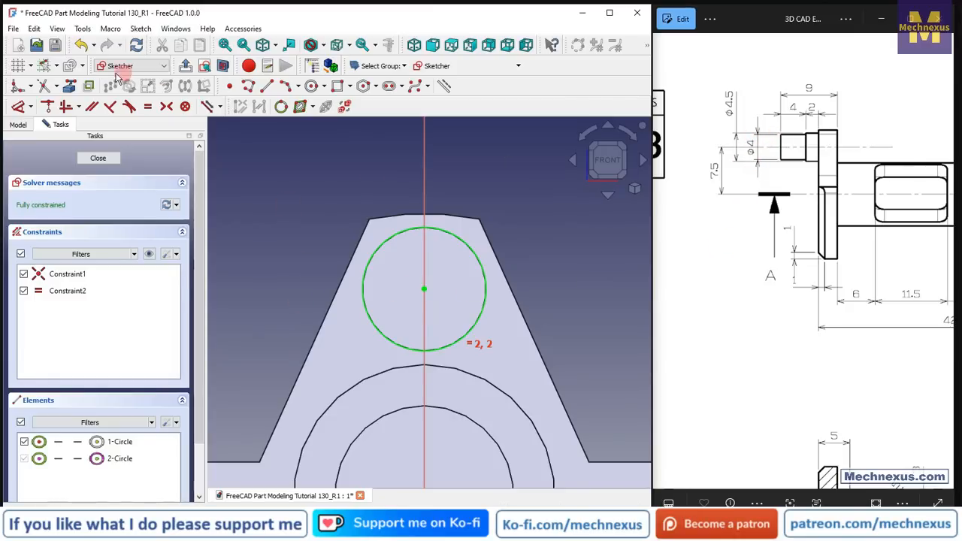
- Draw a second concentric circle about 3.1 mm in diameter inside the pin outline
{"action": "left_click", "coordinate": [312, 87]}
{"action": "left_click", "coordinate": [424, 289]}
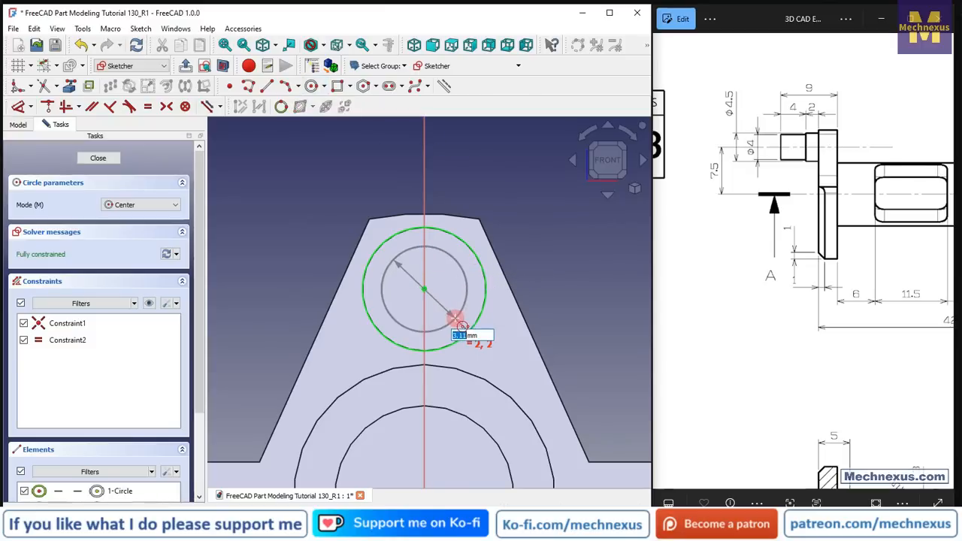
{"action": "left_click", "coordinate": [455, 319]}
- Set the inner circle's diameter to 4 mm and close the sketch
{"action": "left_click", "coordinate": [19, 107]}
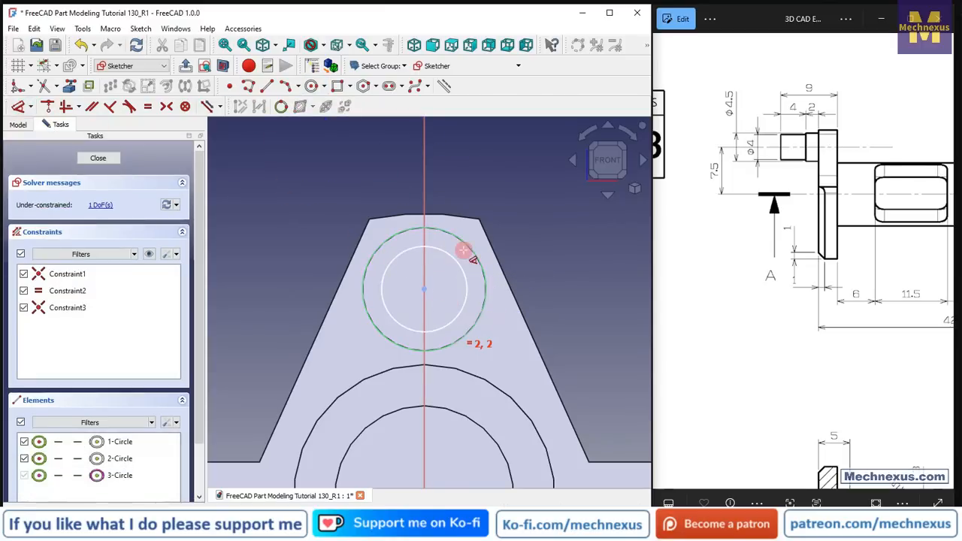
{"action": "left_click", "coordinate": [457, 257]}
{"action": "left_click", "coordinate": [483, 211]}
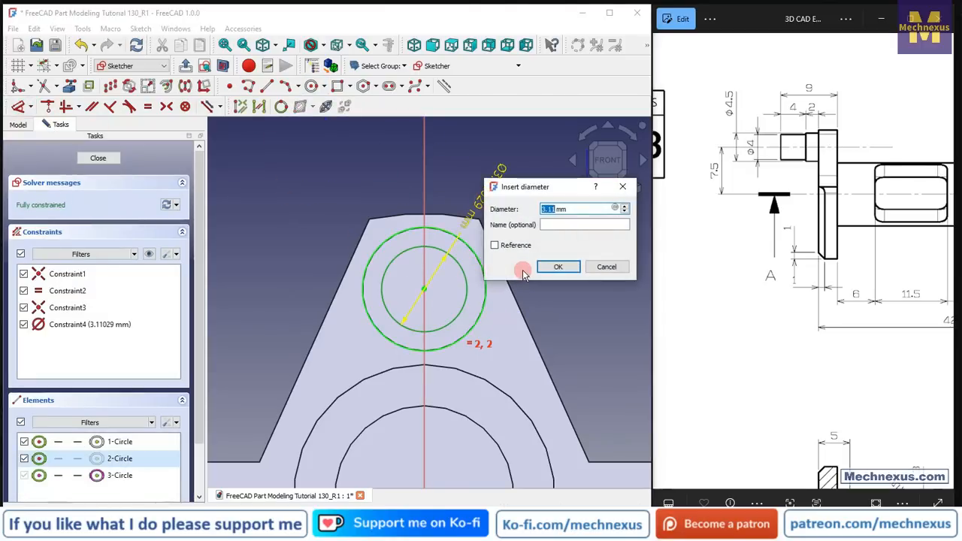
{"action": "type", "text": "4"}
{"action": "key", "text": "Return"}
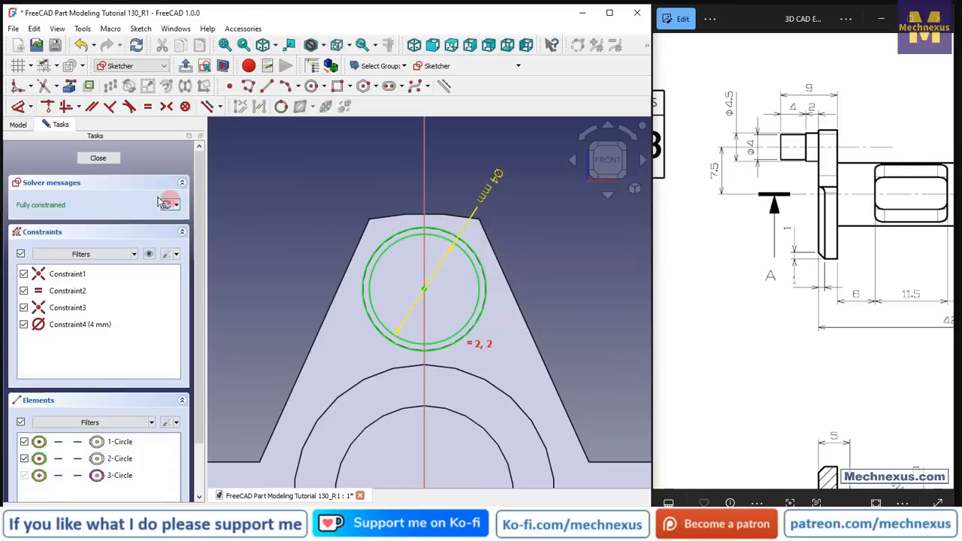
{"action": "left_click", "coordinate": [97, 158]}
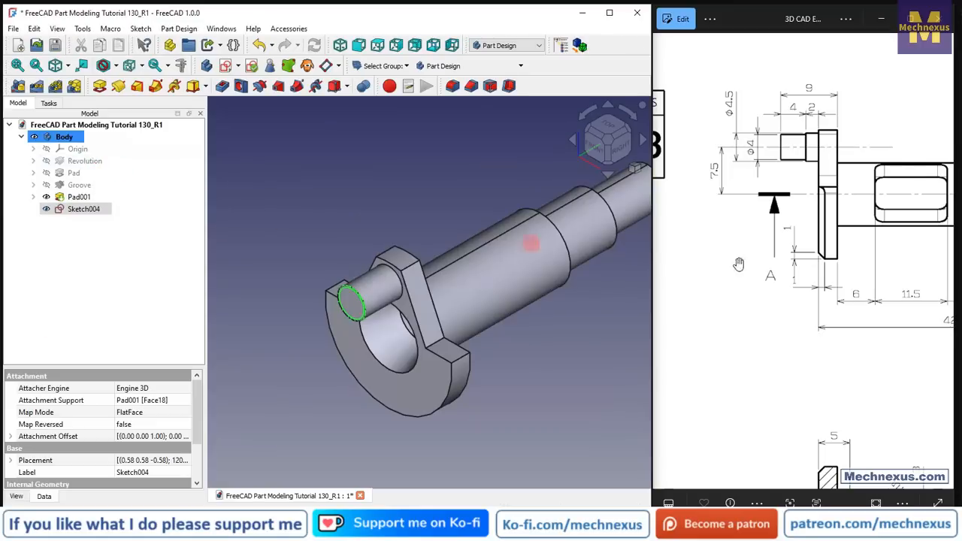
- Pocket the ring sketch 4 mm deep to step down the outer end of the offset pin
{"action": "left_click", "coordinate": [812, 125]}
{"action": "left_click", "coordinate": [270, 275]}
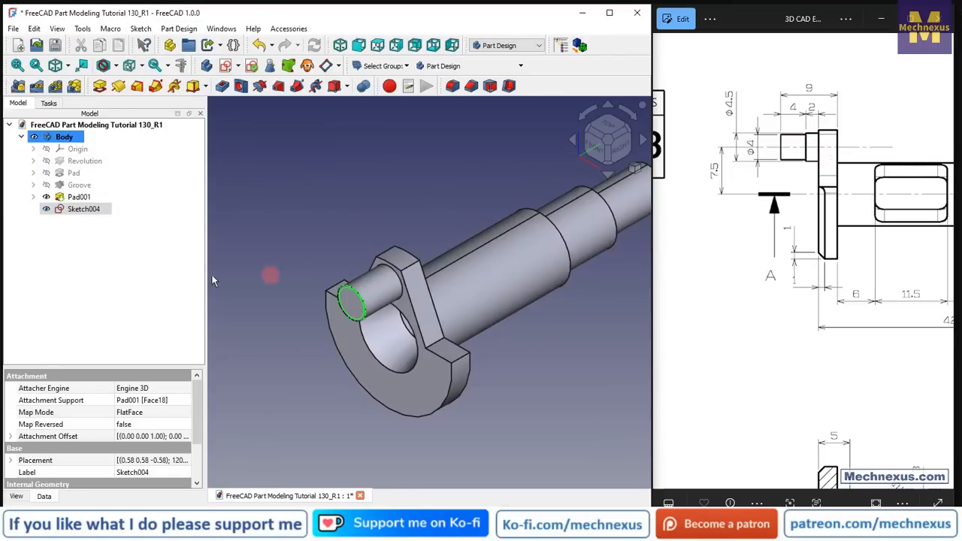
{"action": "left_click", "coordinate": [223, 87]}
{"action": "left_click", "coordinate": [726, 153]}
{"action": "left_click", "coordinate": [316, 179]}
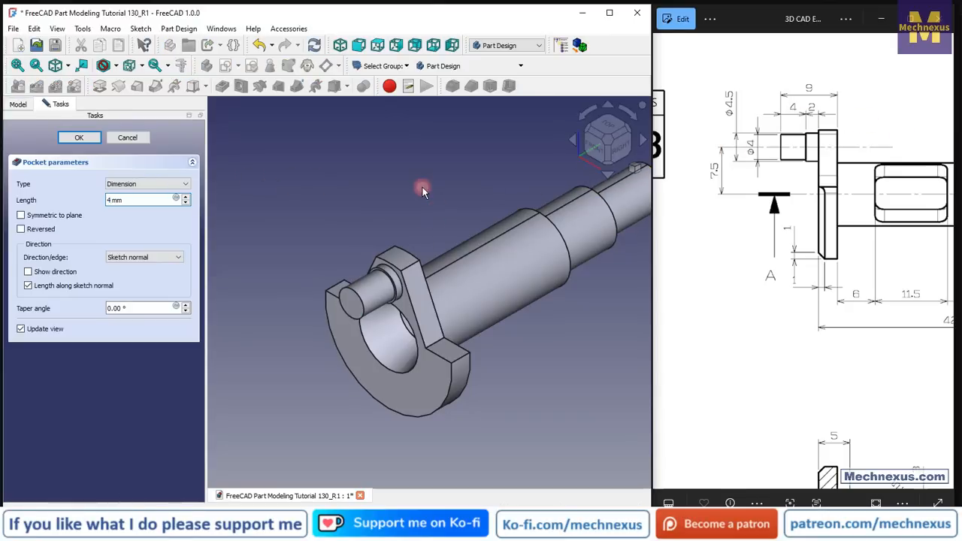
{"action": "left_click", "coordinate": [514, 209]}
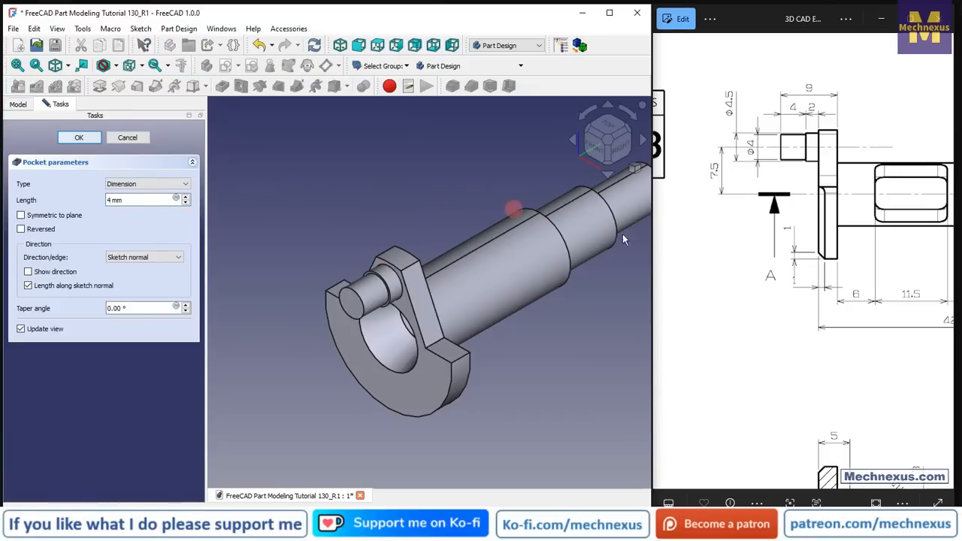
{"action": "key", "text": "Return"}
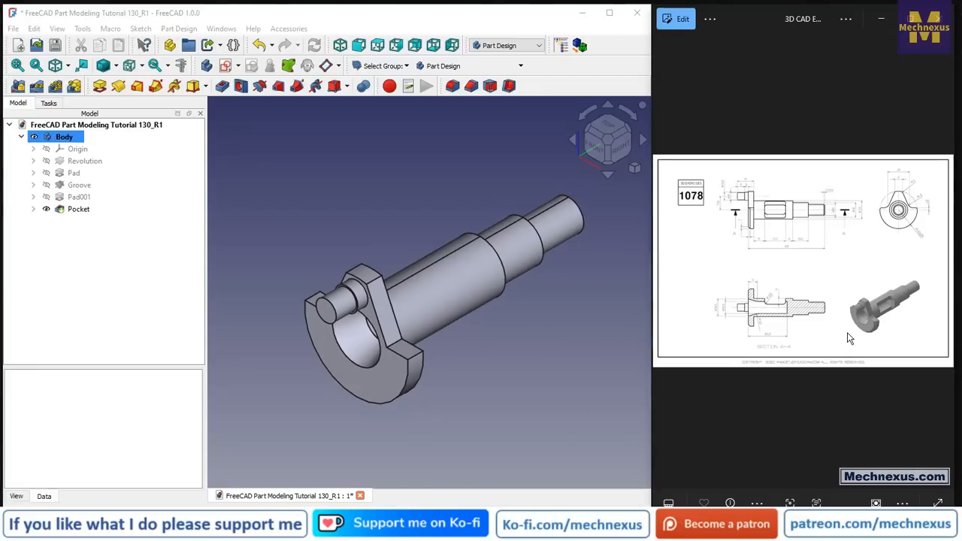
- Show the body's origin planes, start a sketch on the XY plane and return to the isometric view
{"action": "scroll", "coordinate": [897, 309], "scroll_direction": "up", "scroll_amount": 3}
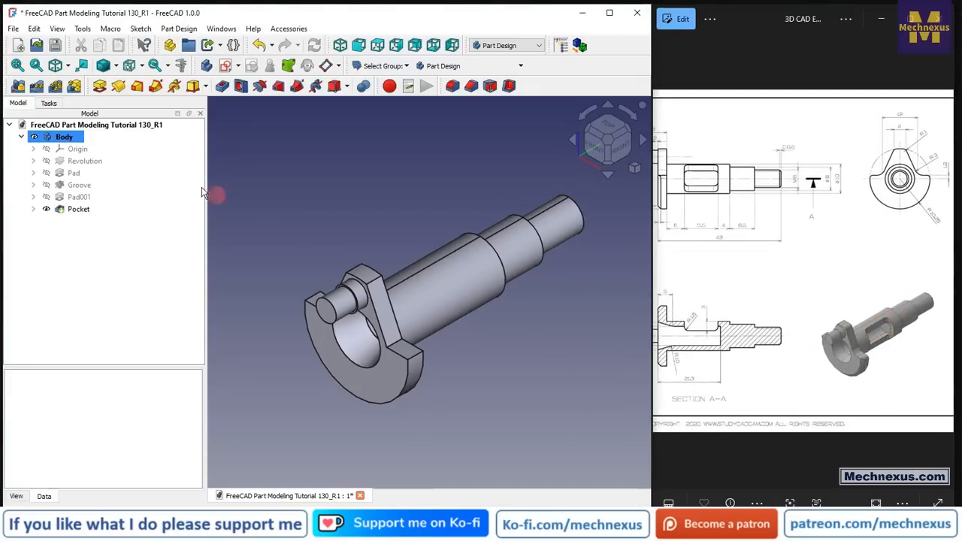
{"action": "left_click", "coordinate": [78, 149]}
{"action": "key", "text": "space"}
{"action": "scroll", "coordinate": [368, 297], "scroll_direction": "down", "scroll_amount": 4}
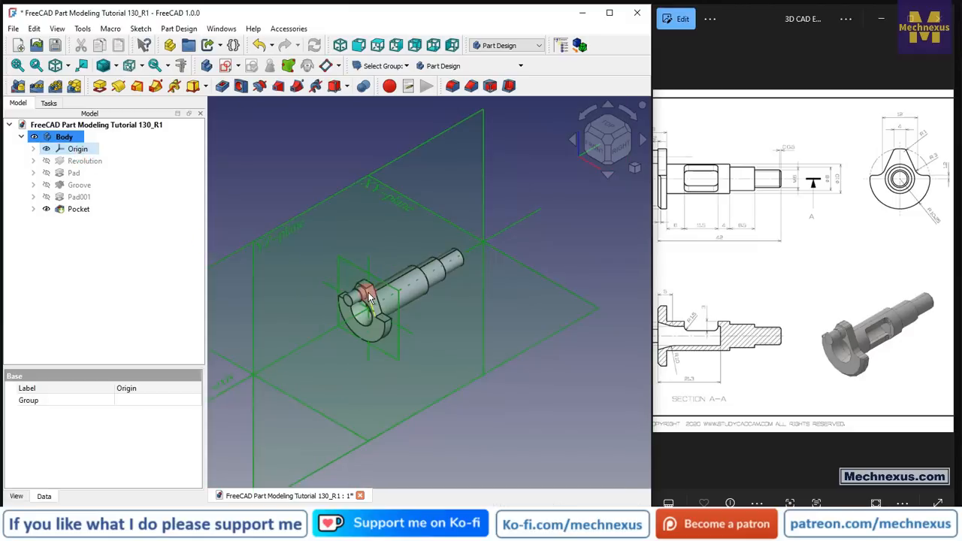
{"action": "left_click", "coordinate": [542, 348]}
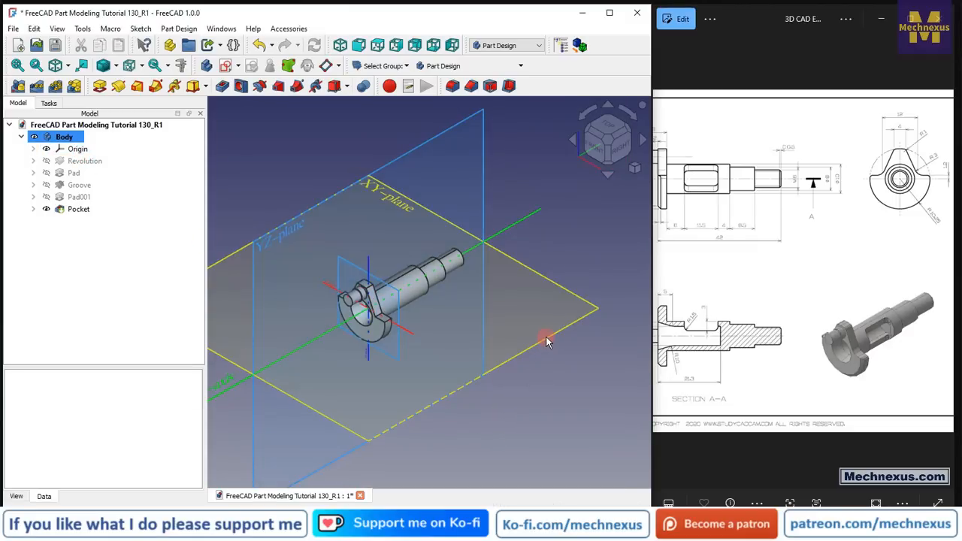
{"action": "left_click", "coordinate": [226, 66]}
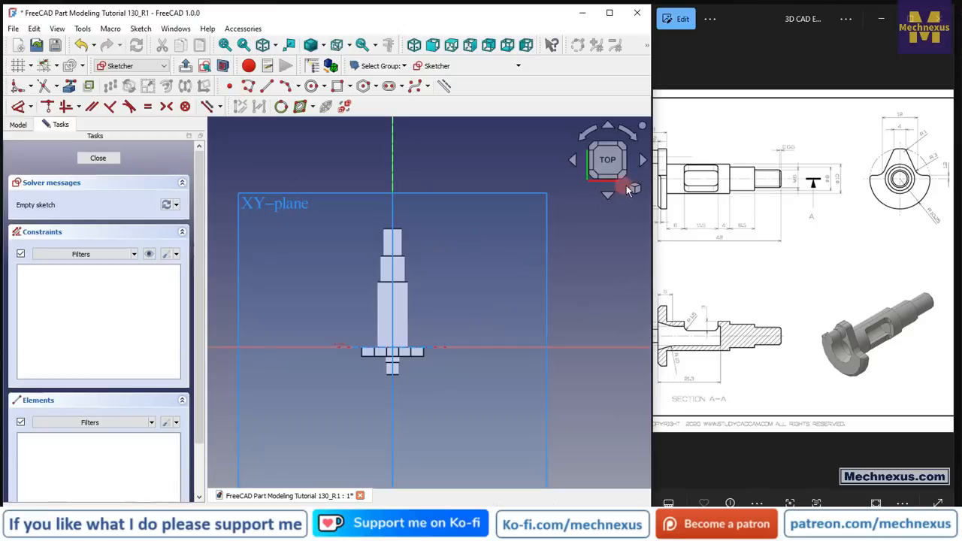
{"action": "left_click", "coordinate": [635, 188]}
{"action": "left_click", "coordinate": [661, 194]}
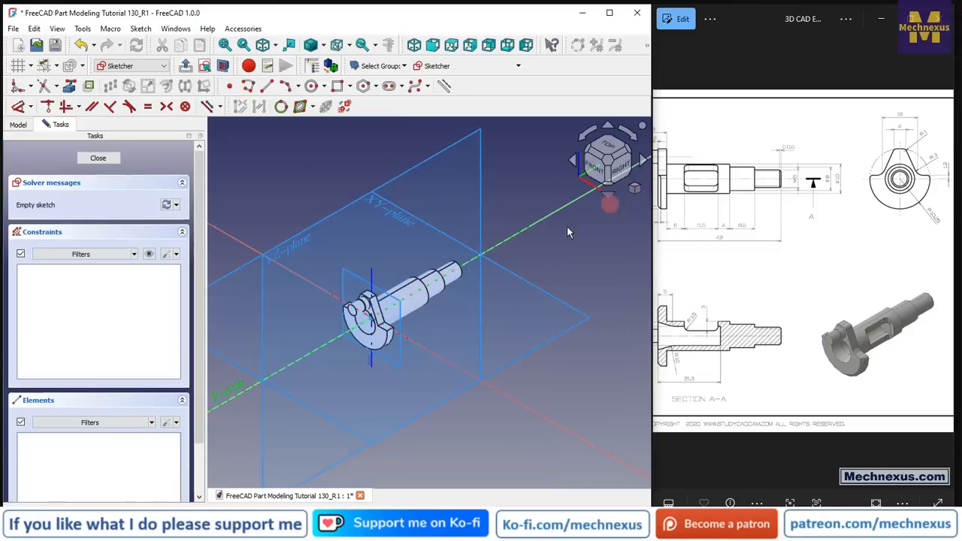
- Hide the body's origin planes and axes while the sketch stays open
{"action": "left_click", "coordinate": [18, 124]}
{"action": "left_click", "coordinate": [64, 159]}
{"action": "left_click", "coordinate": [71, 172]}
{"action": "key", "text": "space"}
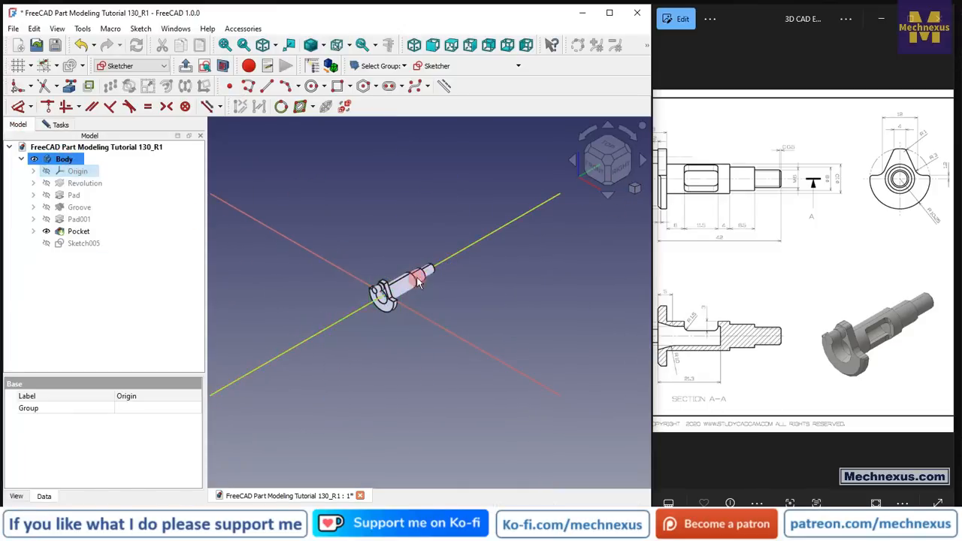
{"action": "scroll", "coordinate": [417, 276], "scroll_direction": "up", "scroll_amount": 4}
- Refresh the model's display style by switching to Shaded and back to Flat Lines
{"action": "left_click", "coordinate": [327, 215]}
{"action": "left_click", "coordinate": [331, 68]}
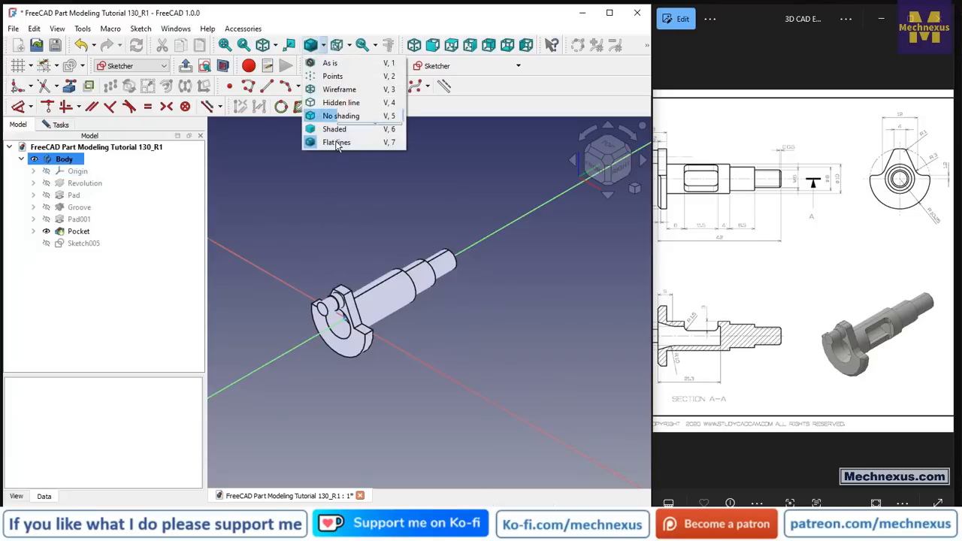
{"action": "left_click", "coordinate": [328, 129]}
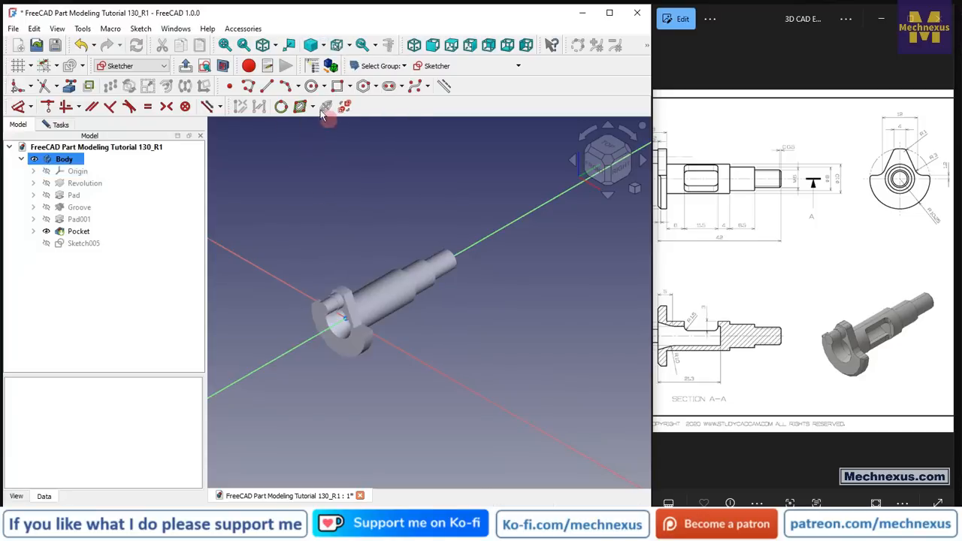
{"action": "left_click", "coordinate": [325, 49]}
{"action": "left_click", "coordinate": [341, 142]}
{"action": "scroll", "coordinate": [376, 303], "scroll_direction": "up", "scroll_amount": 5}
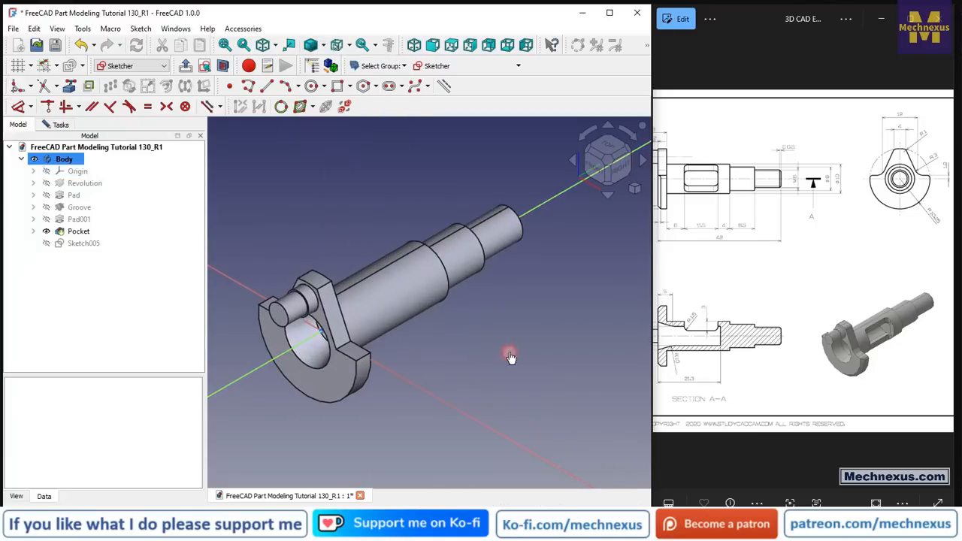
- Draw a rectangle on the XY plane alongside the shaft's largest-diameter section, to one side of the vertical sketch axis
{"action": "left_click", "coordinate": [337, 87]}
{"action": "left_click", "coordinate": [405, 331]}
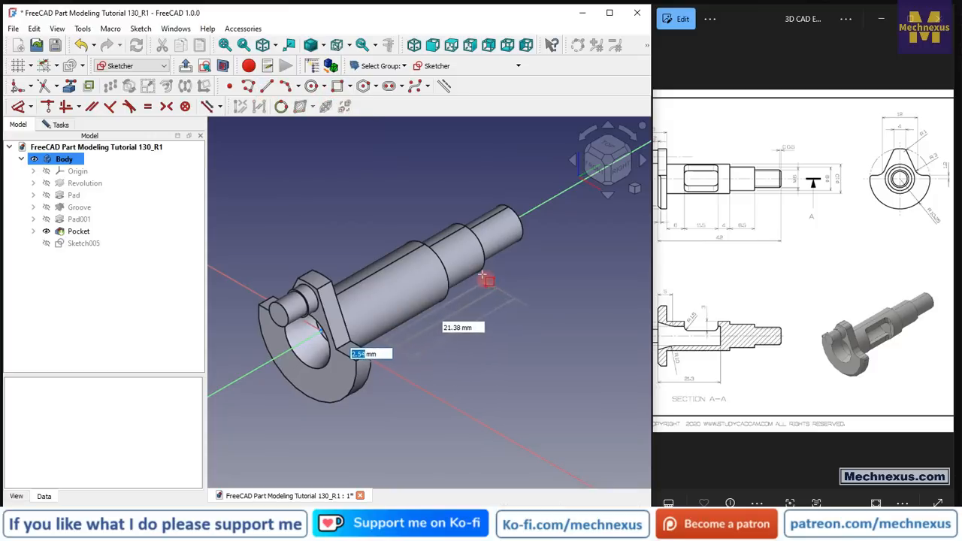
{"action": "left_click", "coordinate": [408, 284]}
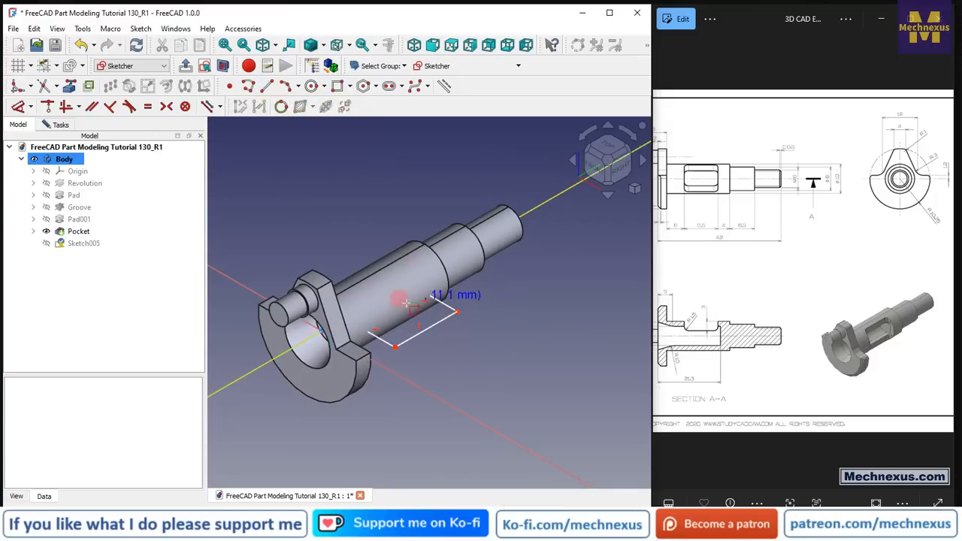
- Switch the display to Wireframe and move the sketched rectangle off the shaft's centre axis
{"action": "scroll", "coordinate": [381, 270], "scroll_direction": "up", "scroll_amount": 2}
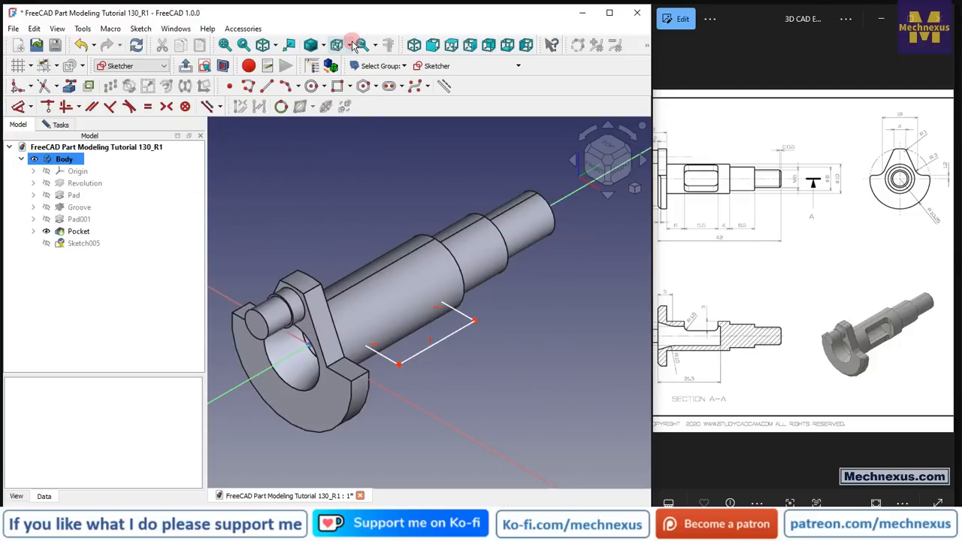
{"action": "left_click", "coordinate": [323, 46]}
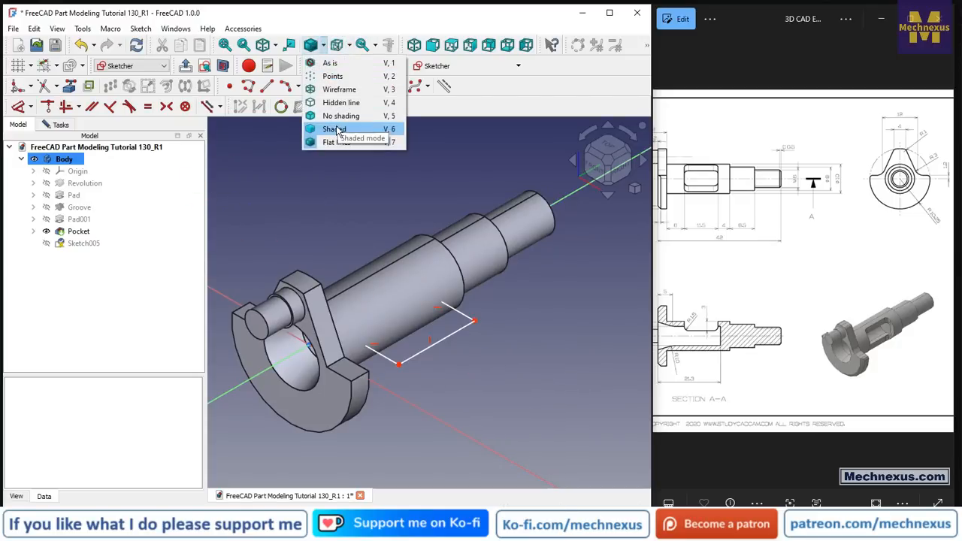
{"action": "left_click", "coordinate": [332, 95]}
{"action": "scroll", "coordinate": [368, 308], "scroll_direction": "up", "scroll_amount": 4}
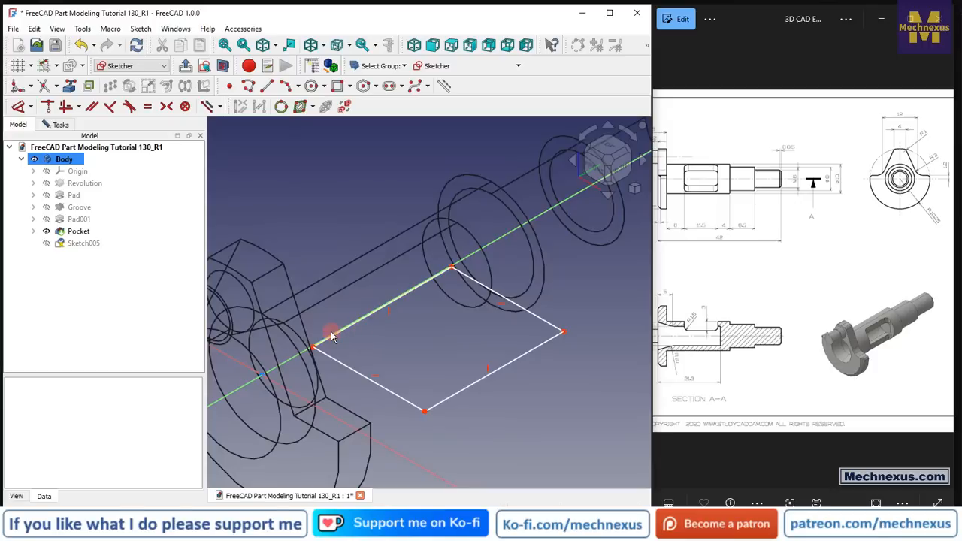
{"action": "left_click_drag", "start_coordinate": [321, 350], "coordinate": [386, 389]}
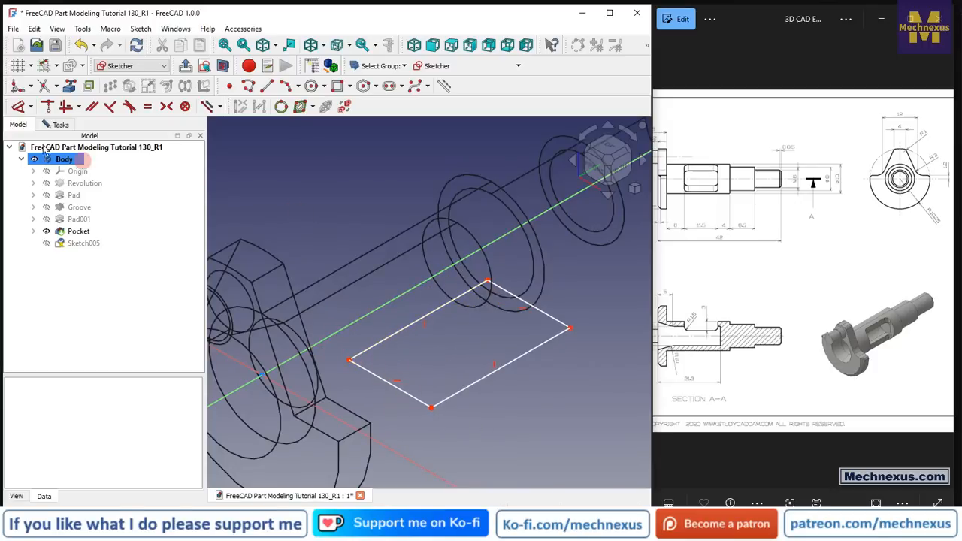
- Fillet the rectangle's two corners nearest the shaft axis and make the two arcs equal
{"action": "left_click", "coordinate": [376, 372]}
{"action": "left_click", "coordinate": [373, 344]}
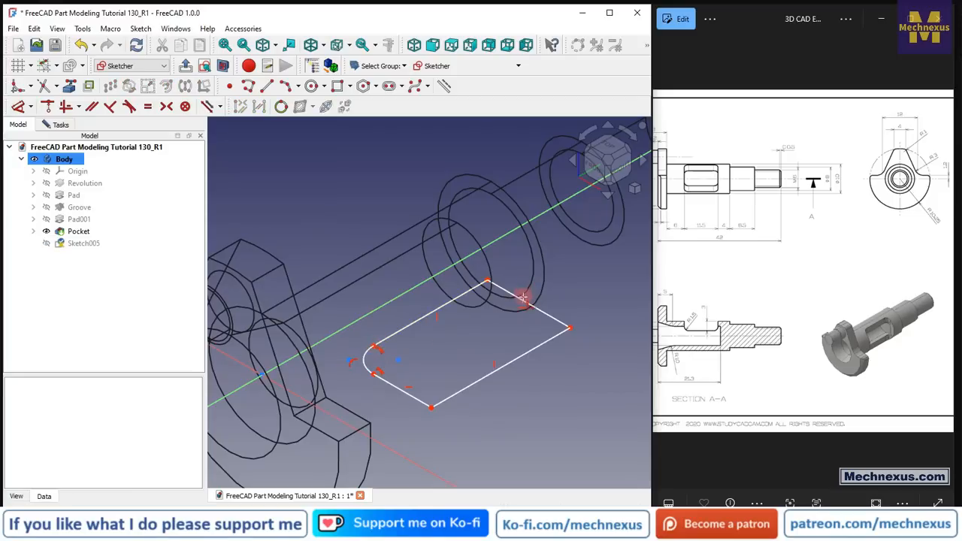
{"action": "left_click", "coordinate": [461, 294]}
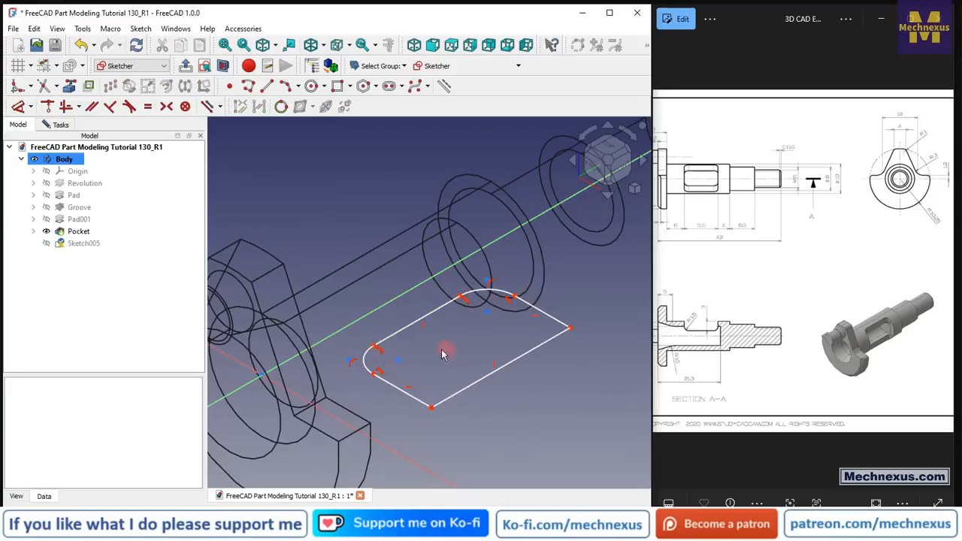
{"action": "left_click", "coordinate": [365, 372]}
{"action": "scroll", "coordinate": [404, 325], "scroll_direction": "up", "scroll_amount": 3}
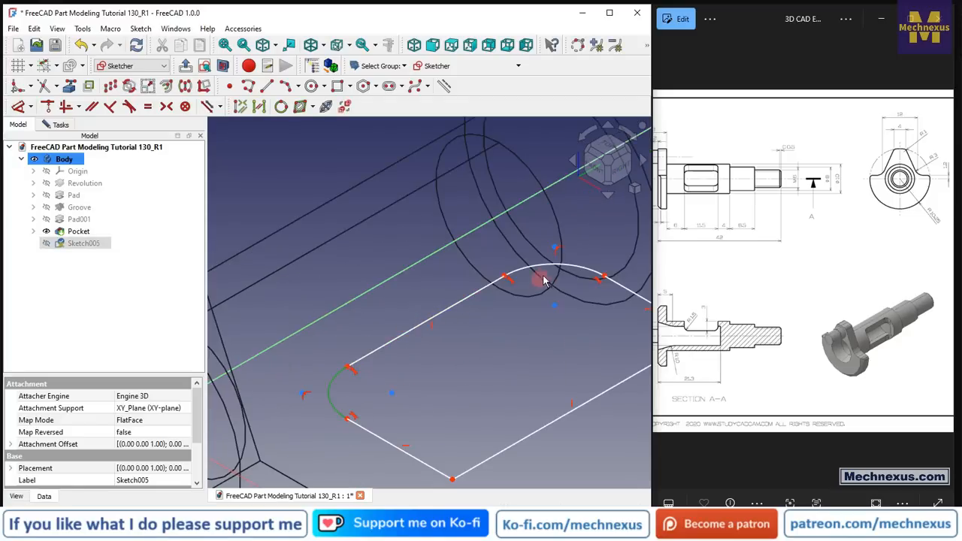
{"action": "left_click", "coordinate": [546, 271]}
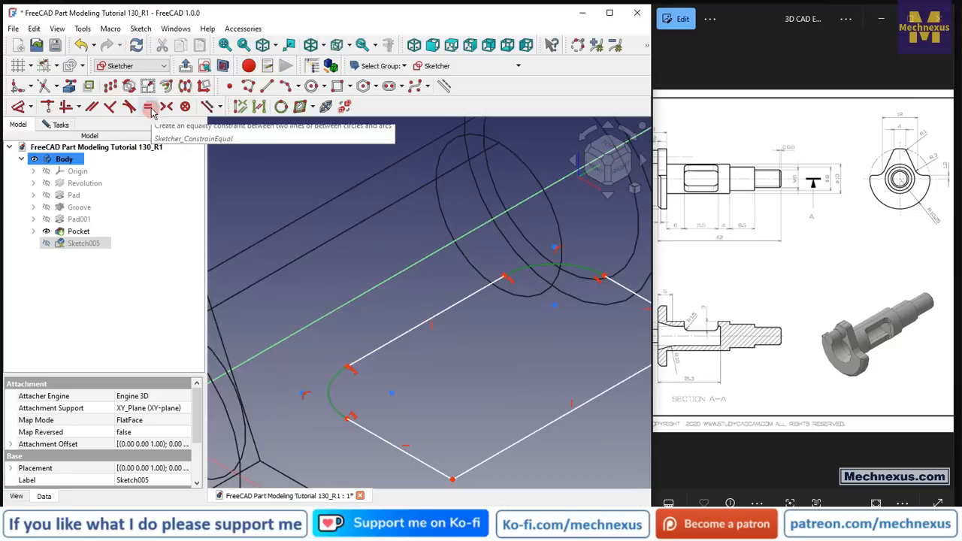
{"action": "left_click", "coordinate": [149, 107]}
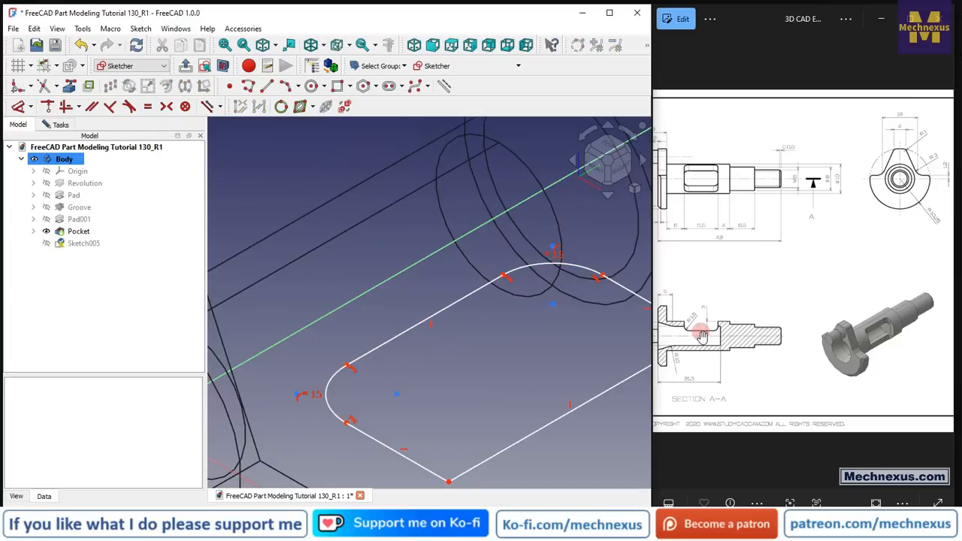
- Constrain the radius of the recess profile's corner arc to 1.5 mm
{"action": "scroll", "coordinate": [702, 338], "scroll_direction": "up", "scroll_amount": 1}
{"action": "scroll", "coordinate": [702, 338], "scroll_direction": "up", "scroll_amount": 2}
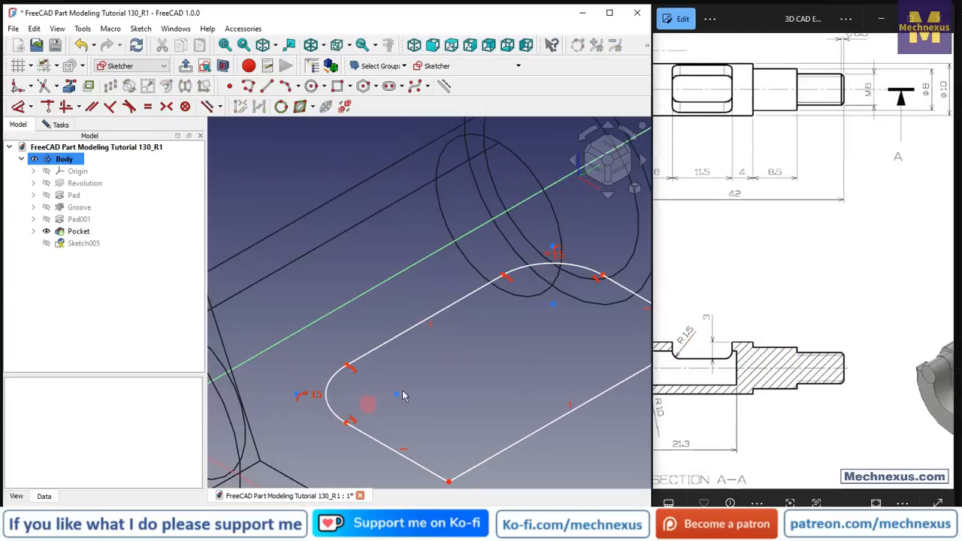
{"action": "left_click", "coordinate": [16, 106]}
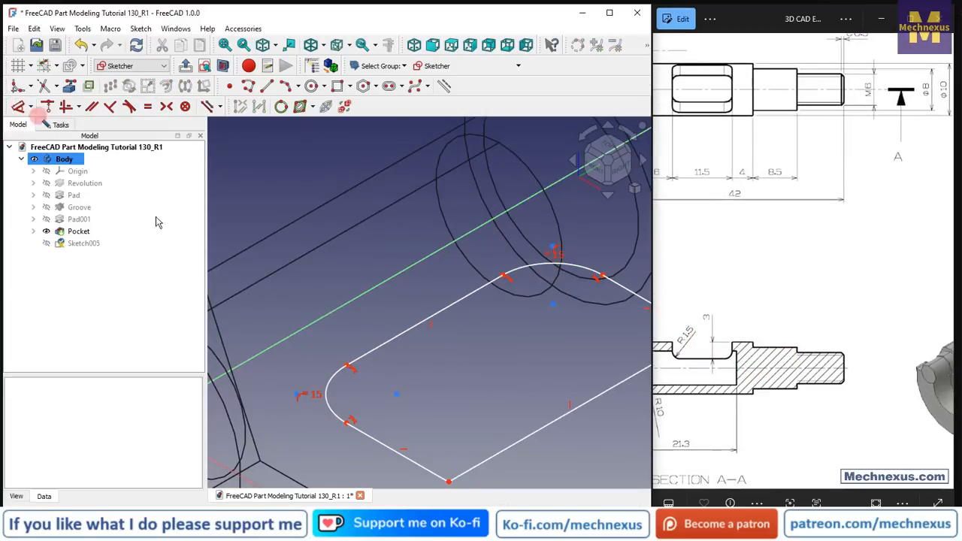
{"action": "left_click", "coordinate": [329, 388]}
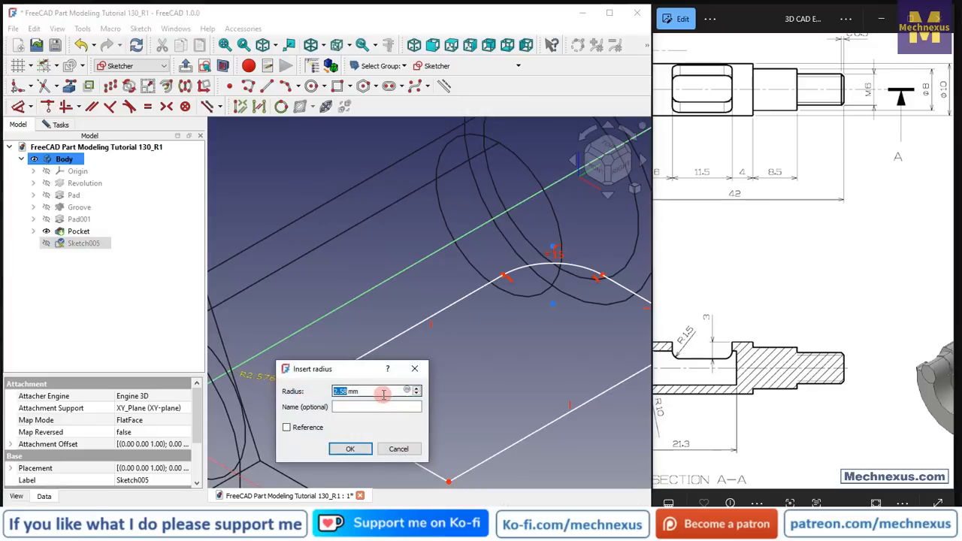
{"action": "key", "text": "Return"}
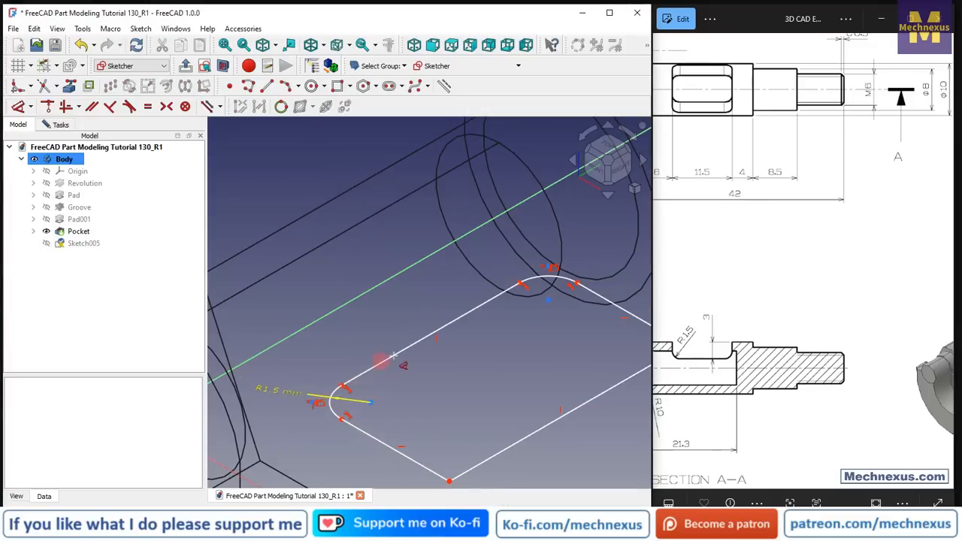
- Look at the sketch from above and dimension the recess profile's long straight outer edge at 11.5 mm
{"action": "scroll", "coordinate": [371, 336], "scroll_direction": "down", "scroll_amount": 2}
{"action": "scroll", "coordinate": [381, 352], "scroll_direction": "down", "scroll_amount": 2}
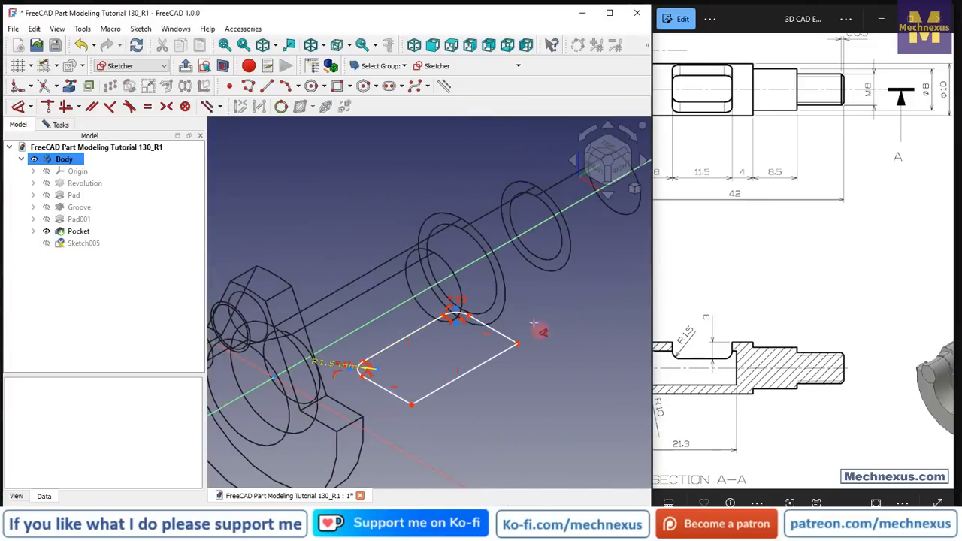
{"action": "mouse_move", "coordinate": [464, 365]}
{"action": "middle_mouse_down"}
{"action": "mouse_move", "coordinate": [436, 371]}
{"action": "mouse_move", "coordinate": [429, 389]}
{"action": "middle_mouse_up"}
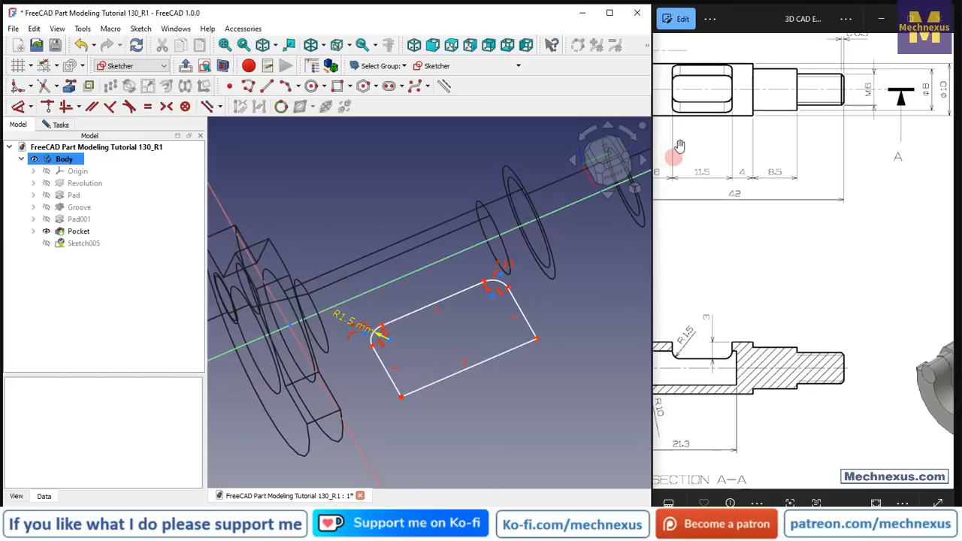
{"action": "left_click", "coordinate": [613, 141]}
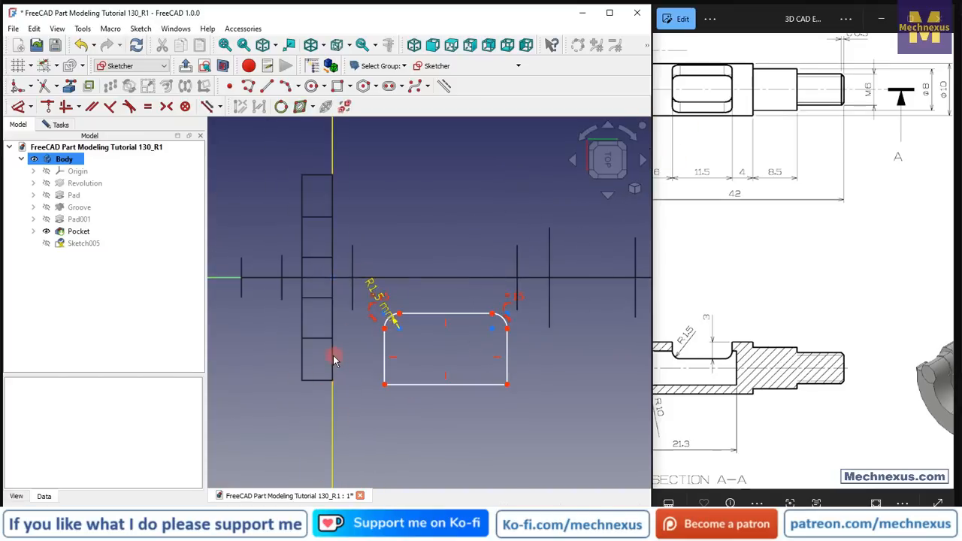
{"action": "scroll", "coordinate": [872, 332], "scroll_direction": "down", "scroll_amount": 5, "text": "ctrl"}
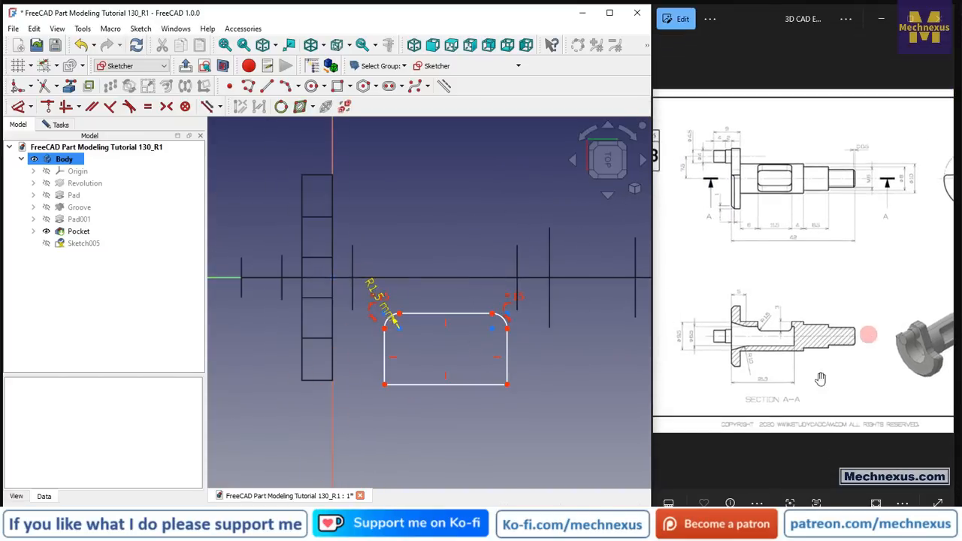
{"action": "scroll", "coordinate": [725, 387], "scroll_direction": "up", "scroll_amount": 2, "text": "ctrl"}
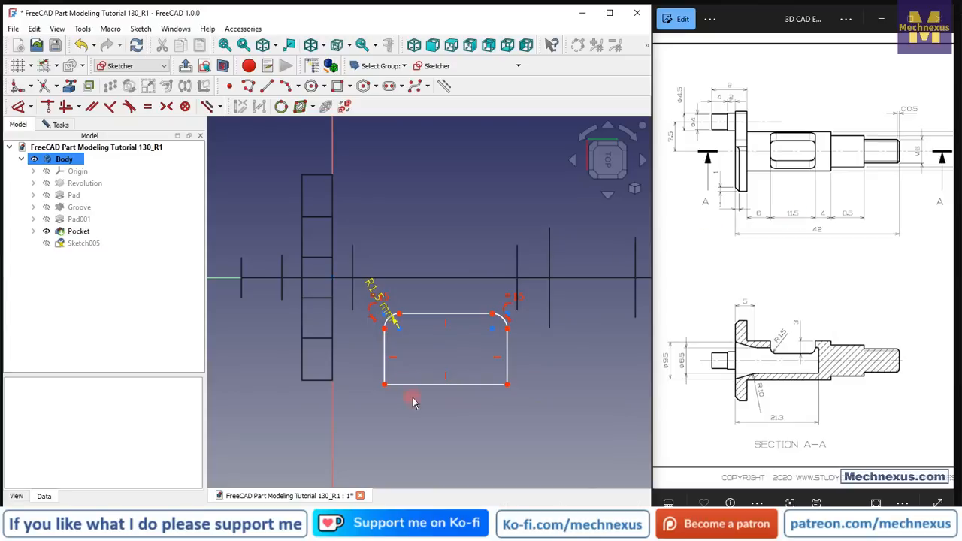
{"action": "left_click", "coordinate": [21, 111]}
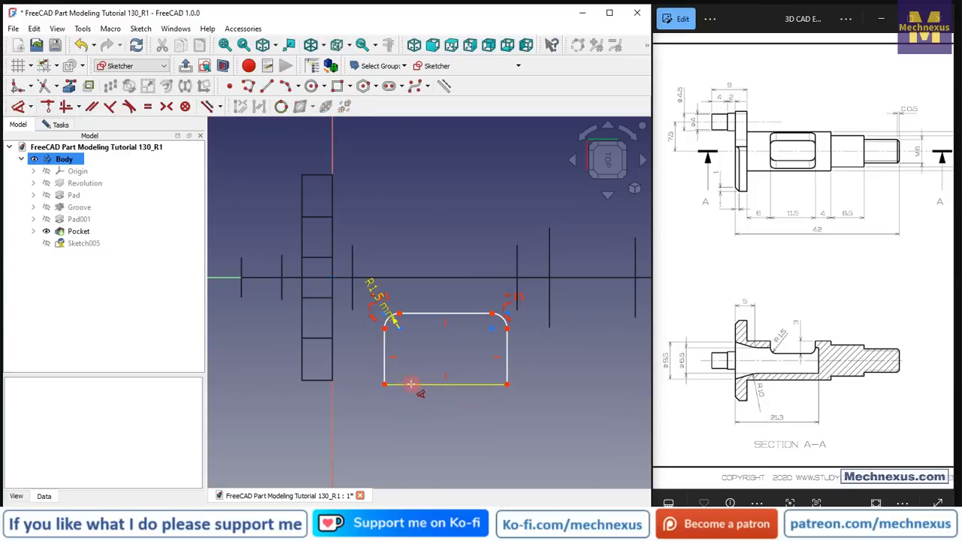
{"action": "left_click", "coordinate": [412, 384]}
{"action": "left_click", "coordinate": [424, 415]}
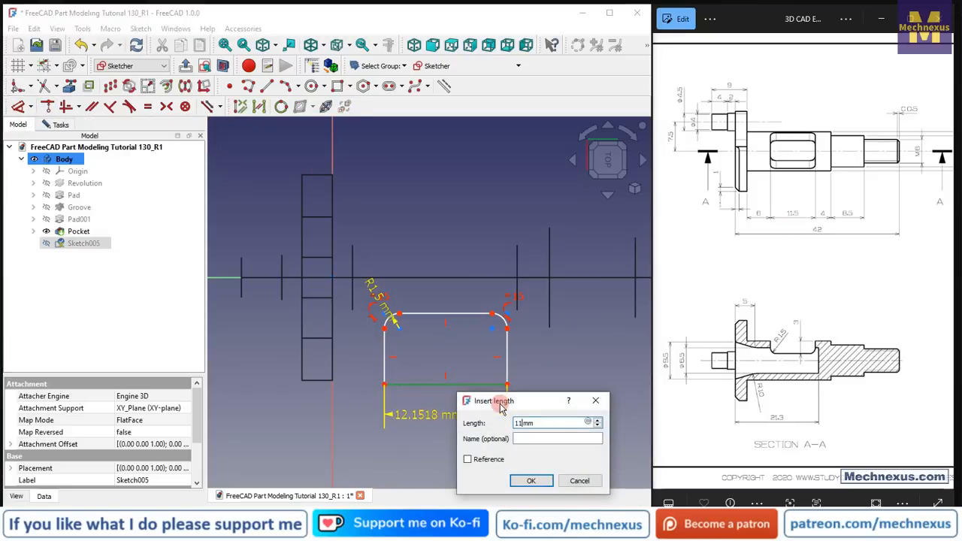
{"action": "type", "text": "11.5"}
{"action": "key", "text": "Return"}
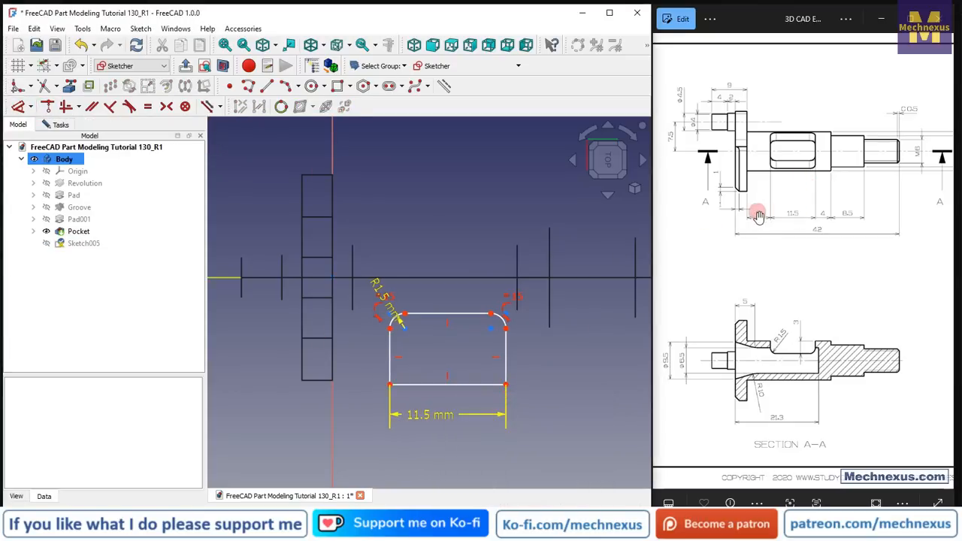
- Set the distance along the shaft from the sketch origin to the profile's near outer corner to 6 mm
{"action": "left_click", "coordinate": [332, 278]}
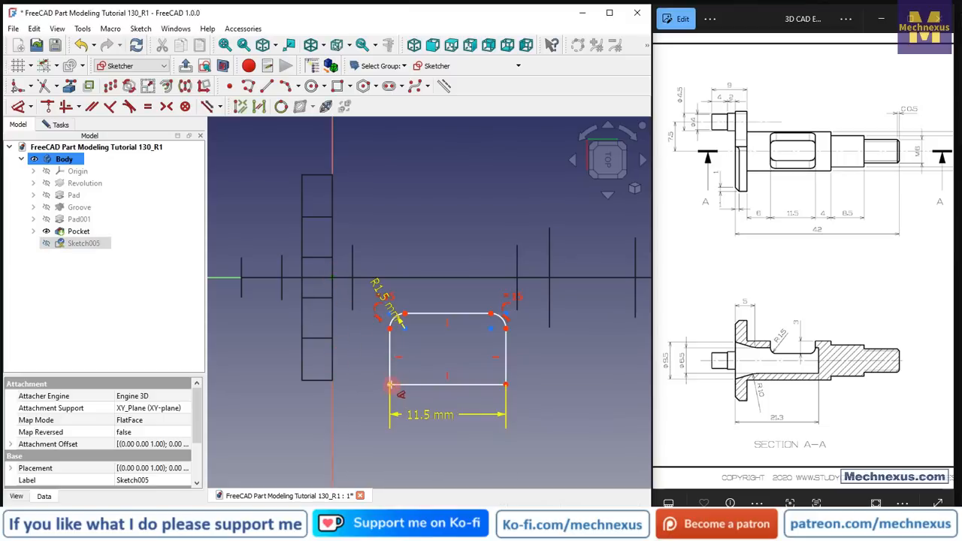
{"action": "left_click", "coordinate": [390, 385]}
{"action": "key", "text": "l"}
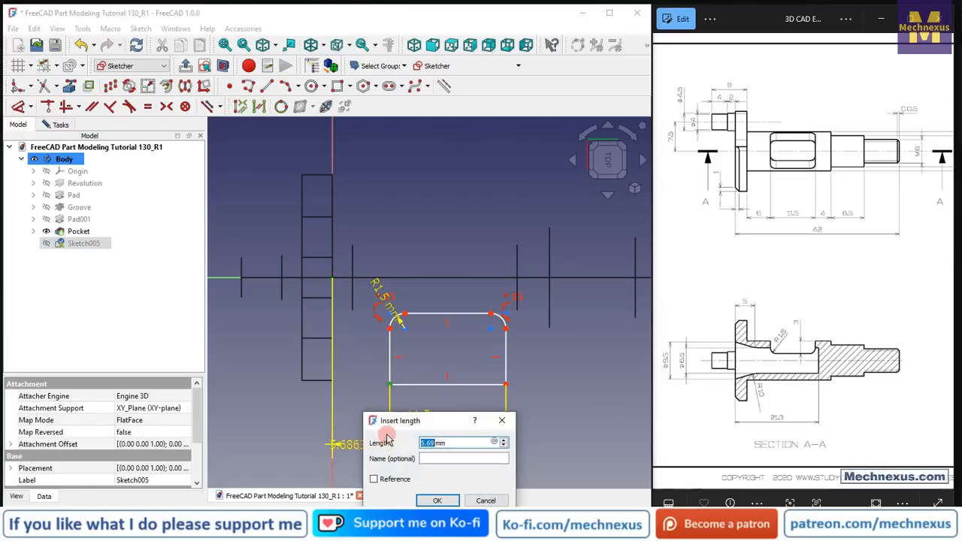
{"action": "type", "text": "6"}
{"action": "key", "text": "Return"}
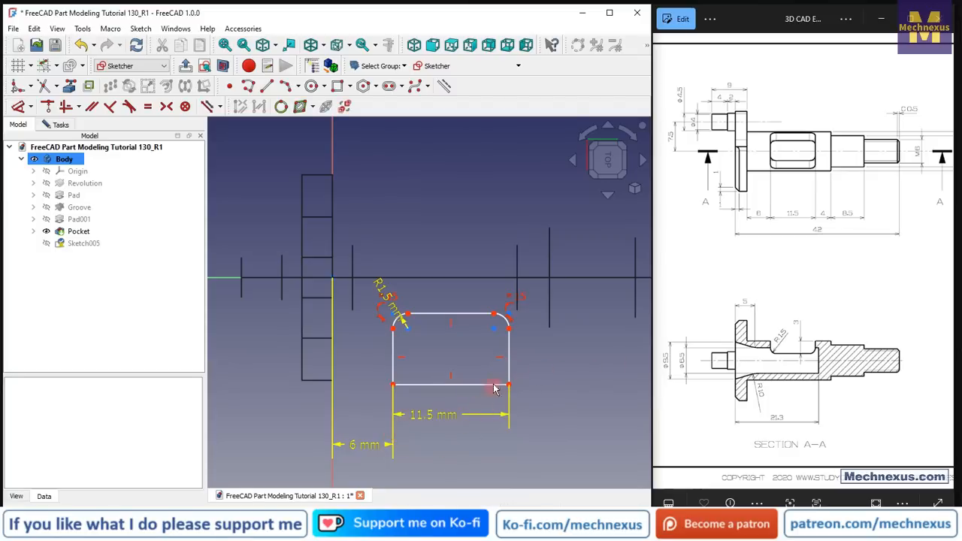
- Set the distance between the profile's two long edges to 5 mm
{"action": "left_click_drag", "start_coordinate": [466, 320], "coordinate": [463, 326]}
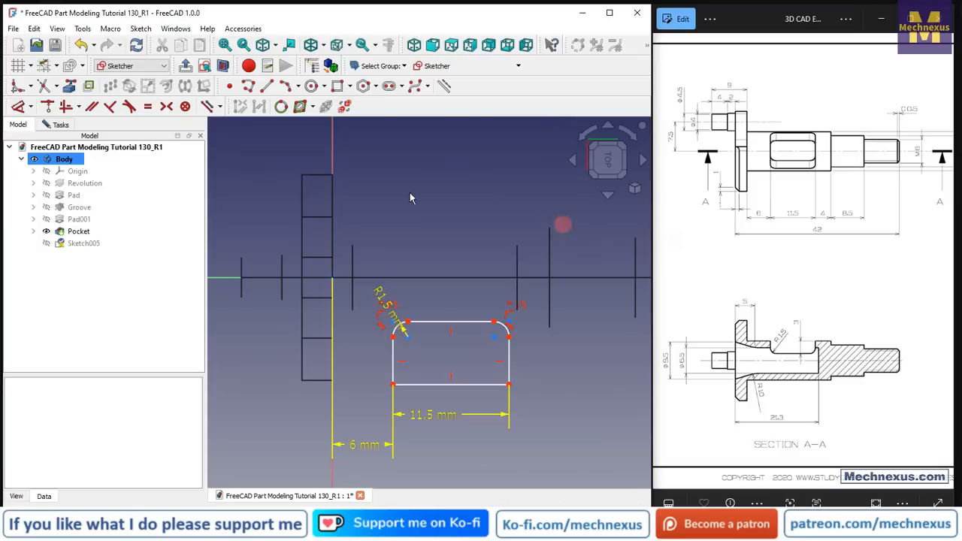
{"action": "left_click", "coordinate": [18, 105]}
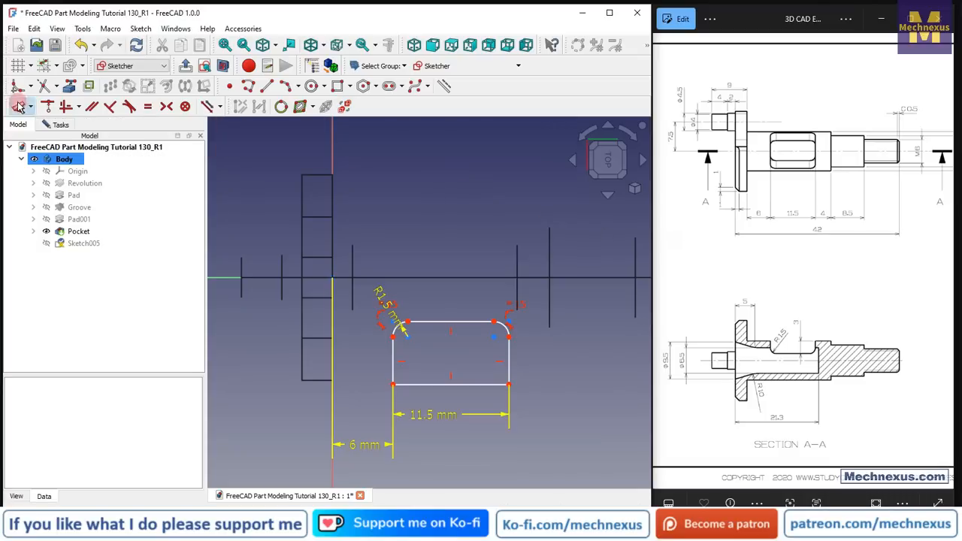
{"action": "left_click", "coordinate": [411, 384]}
{"action": "left_click", "coordinate": [406, 322]}
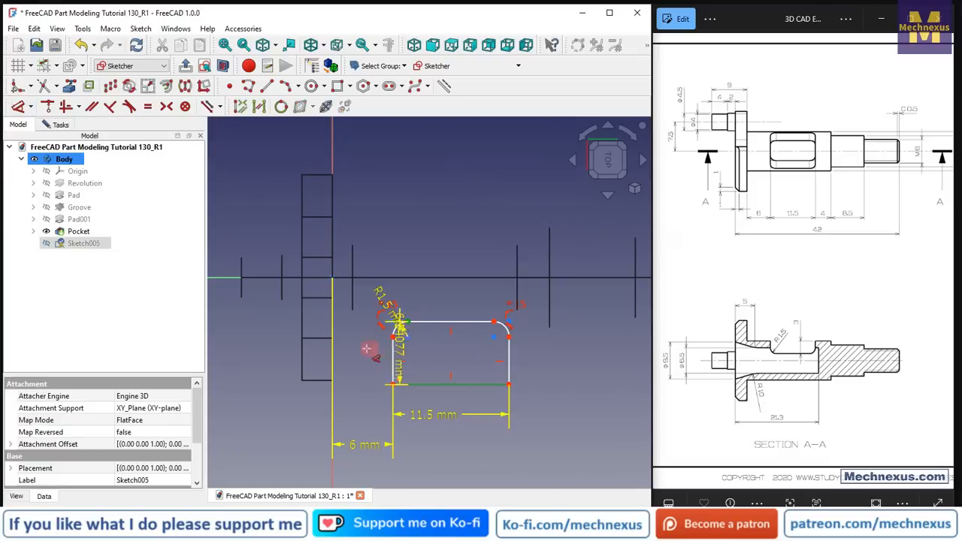
{"action": "left_click", "coordinate": [352, 350]}
{"action": "key", "text": "Return"}
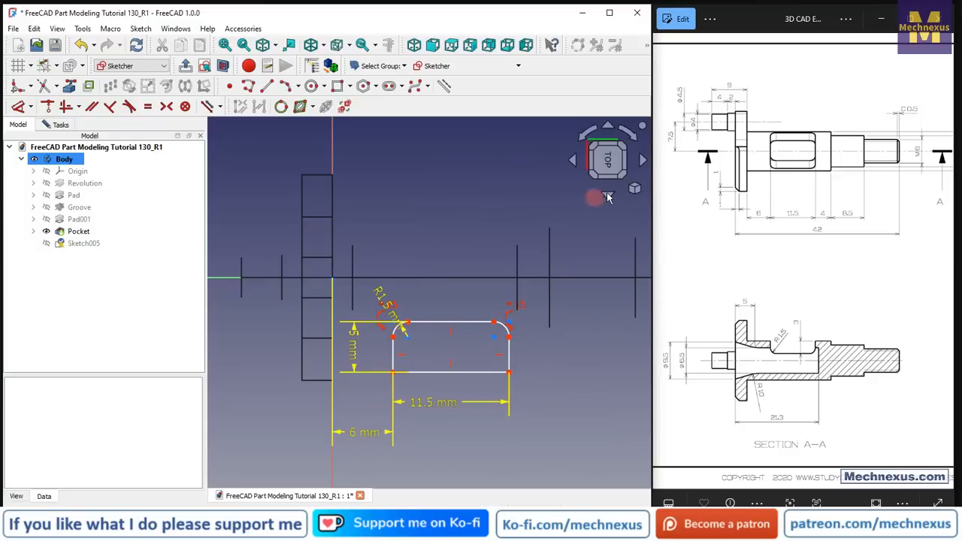
- Return to the isometric view, move the recess profile closer to the shaft axis, and view the sketch from the bottom
{"action": "left_click", "coordinate": [635, 188]}
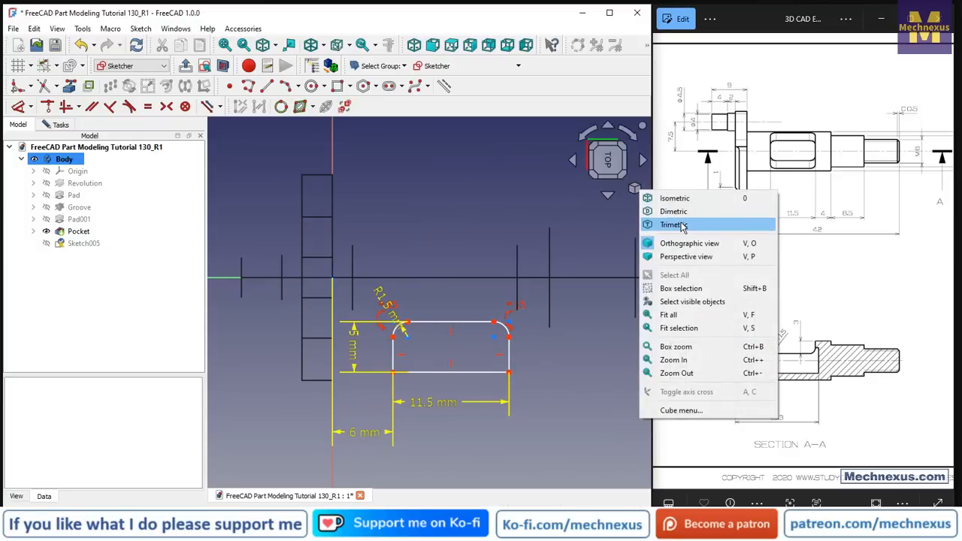
{"action": "left_click", "coordinate": [676, 198]}
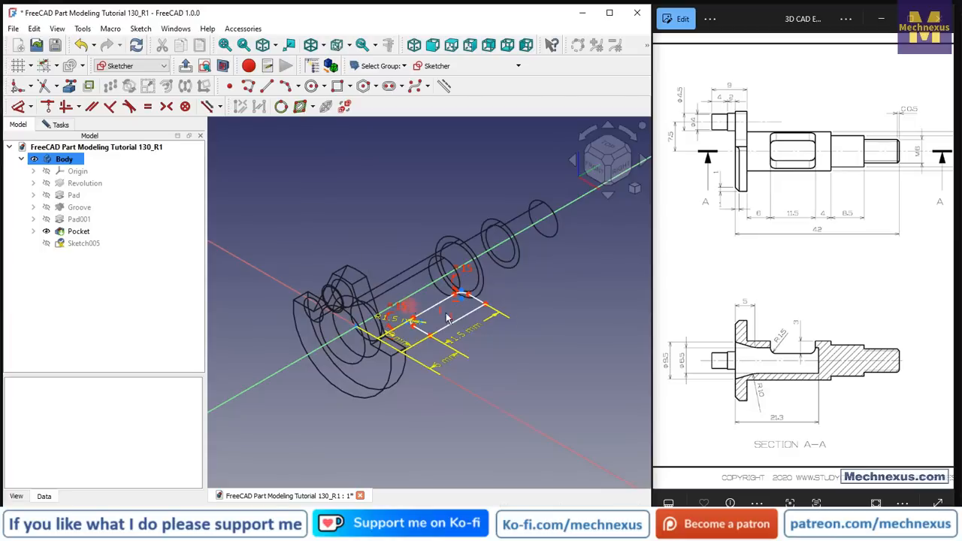
{"action": "scroll", "coordinate": [721, 324], "scroll_direction": "down", "scroll_amount": 5}
{"action": "scroll", "coordinate": [926, 311], "scroll_direction": "up", "scroll_amount": 3}
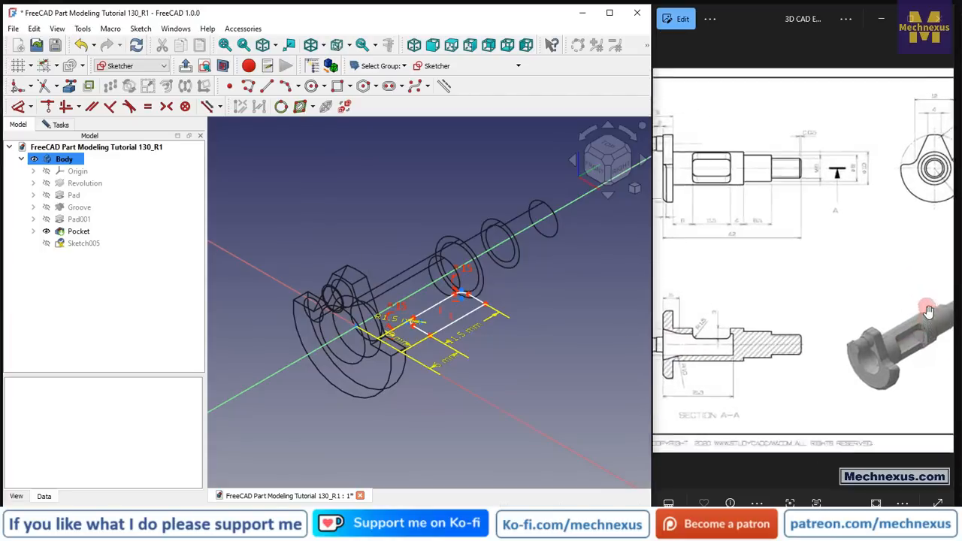
{"action": "scroll", "coordinate": [928, 311], "scroll_direction": "up", "scroll_amount": 2}
{"action": "scroll", "coordinate": [444, 286], "scroll_direction": "up", "scroll_amount": 2}
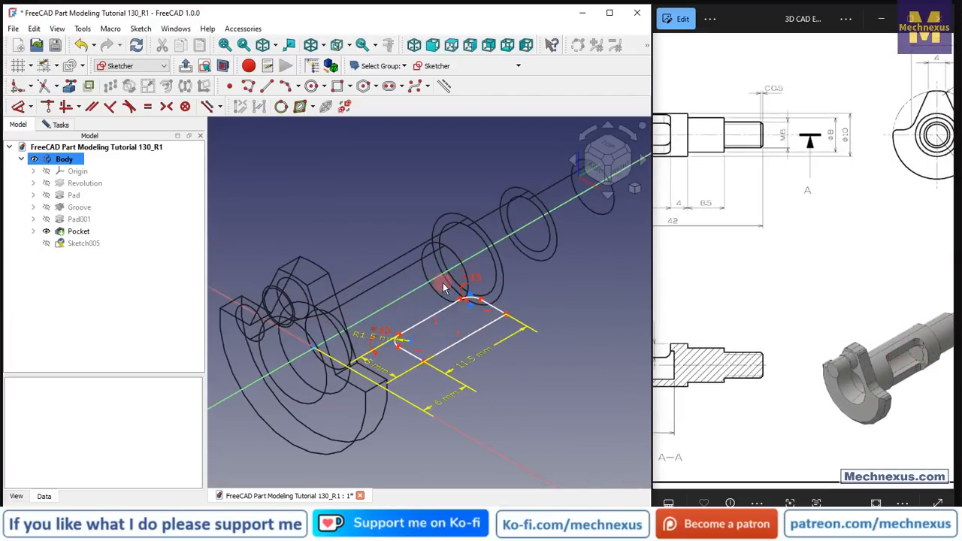
{"action": "mouse_move", "coordinate": [426, 322]}
{"action": "left_mouse_down"}
{"action": "mouse_move", "coordinate": [405, 316]}
{"action": "mouse_move", "coordinate": [417, 300]}
{"action": "mouse_move", "coordinate": [412, 317]}
{"action": "left_mouse_up"}
{"action": "scroll", "coordinate": [836, 344], "scroll_direction": "down", "scroll_amount": 4}
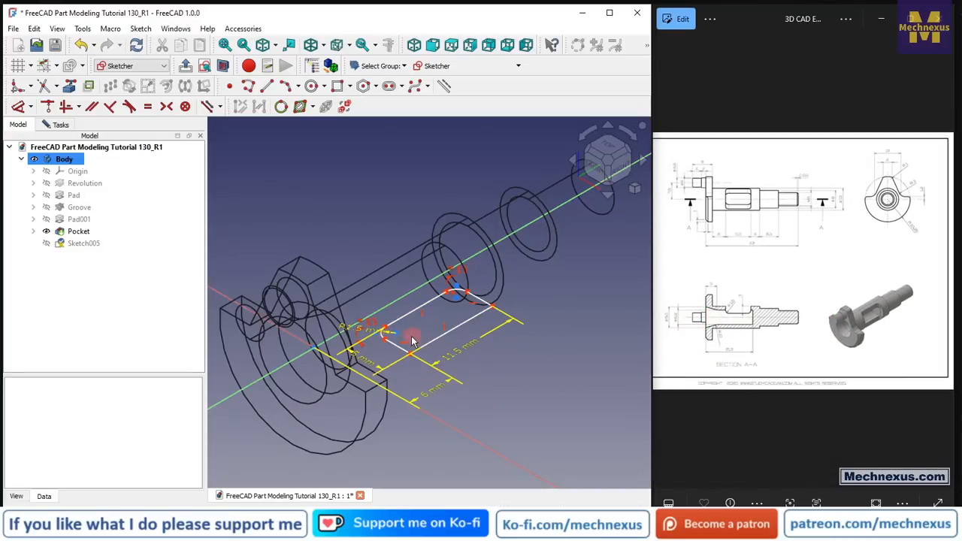
{"action": "middle_click_drag", "start_coordinate": [412, 342], "coordinate": [441, 200]}
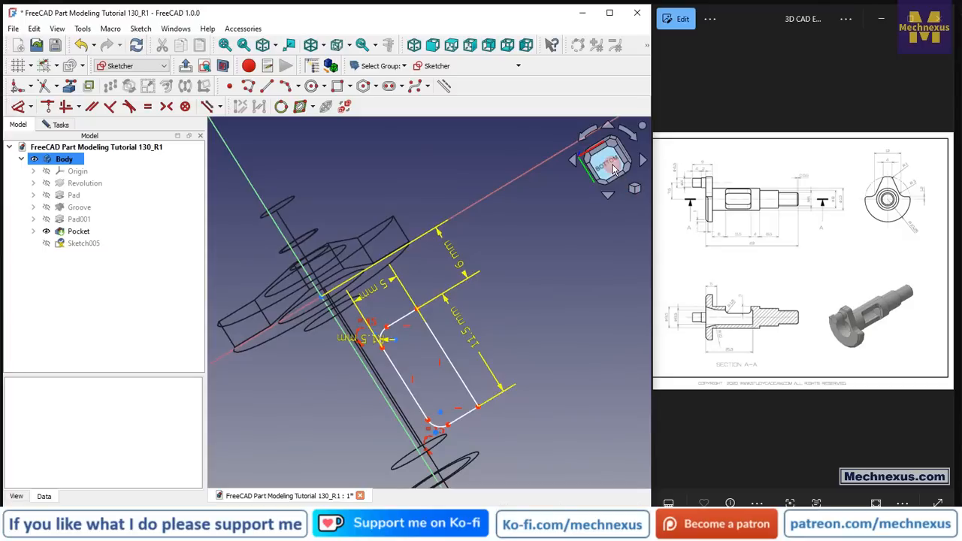
{"action": "left_click", "coordinate": [610, 166]}
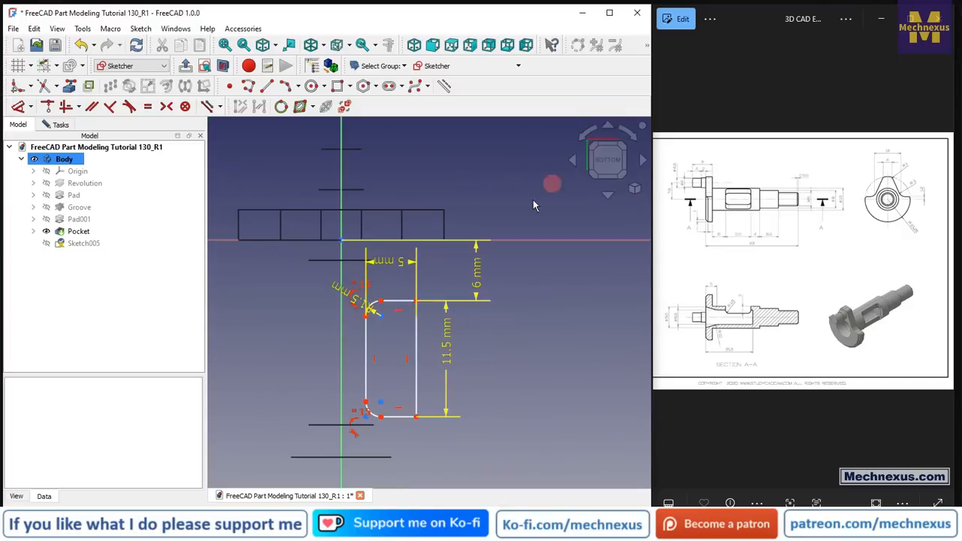
- Project the circular edge at the end of the thickest shaft section into the sketch as external geometry, returning to the bottom view
{"action": "left_click", "coordinate": [594, 131]}
{"action": "scroll", "coordinate": [467, 303], "scroll_direction": "up", "scroll_amount": 5}
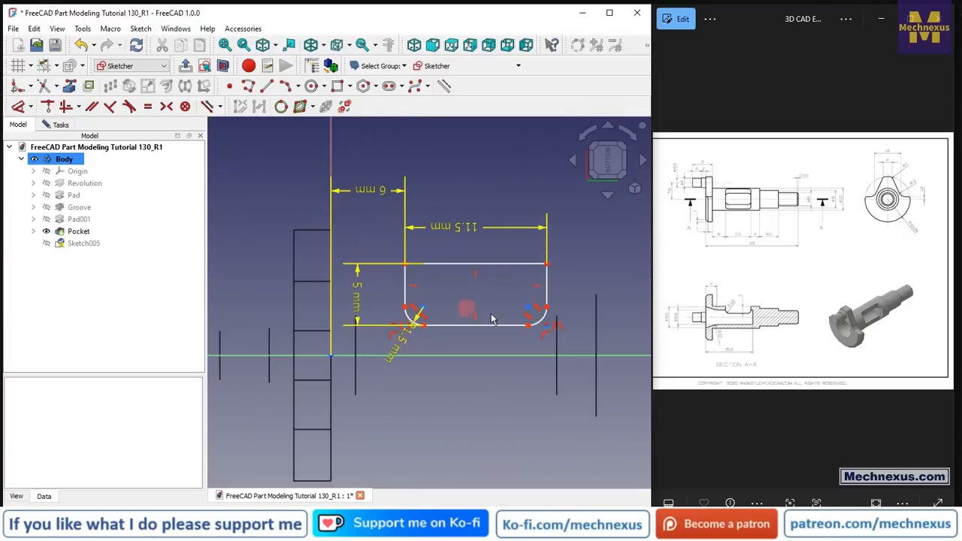
{"action": "scroll", "coordinate": [762, 322], "scroll_direction": "up", "scroll_amount": 2}
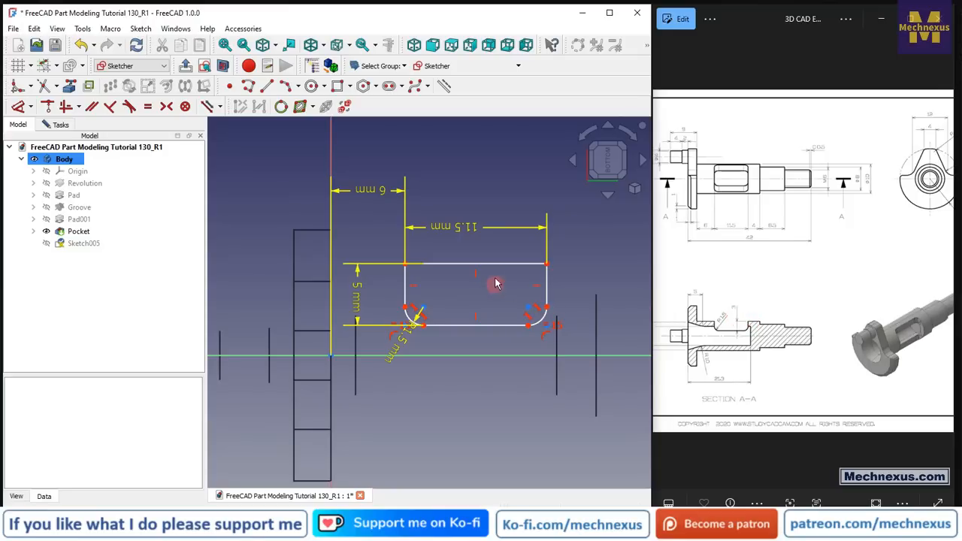
{"action": "mouse_move", "coordinate": [498, 268]}
{"action": "middle_mouse_down"}
{"action": "mouse_move", "coordinate": [498, 288]}
{"action": "mouse_move", "coordinate": [506, 281]}
{"action": "mouse_move", "coordinate": [552, 326]}
{"action": "mouse_move", "coordinate": [540, 339]}
{"action": "mouse_move", "coordinate": [565, 323]}
{"action": "middle_mouse_up"}
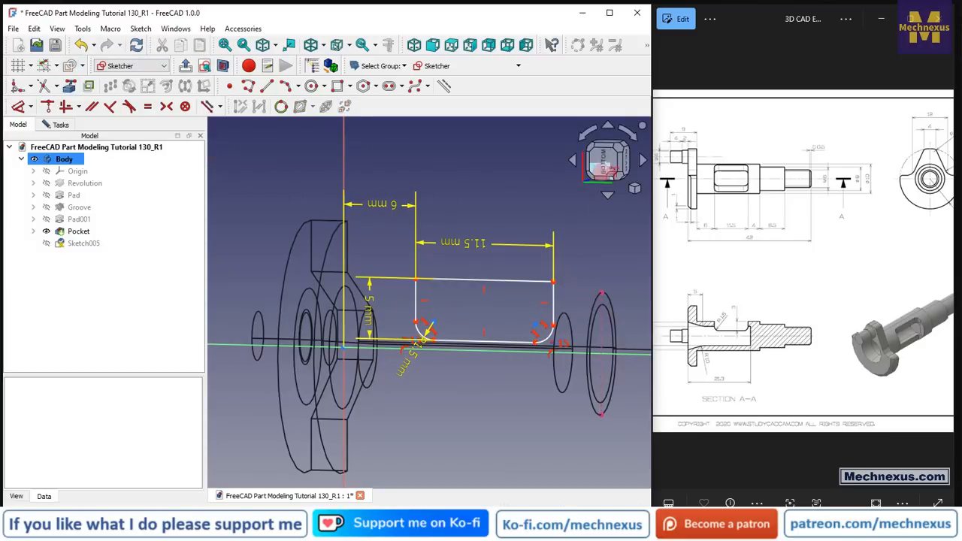
{"action": "left_click", "coordinate": [605, 167]}
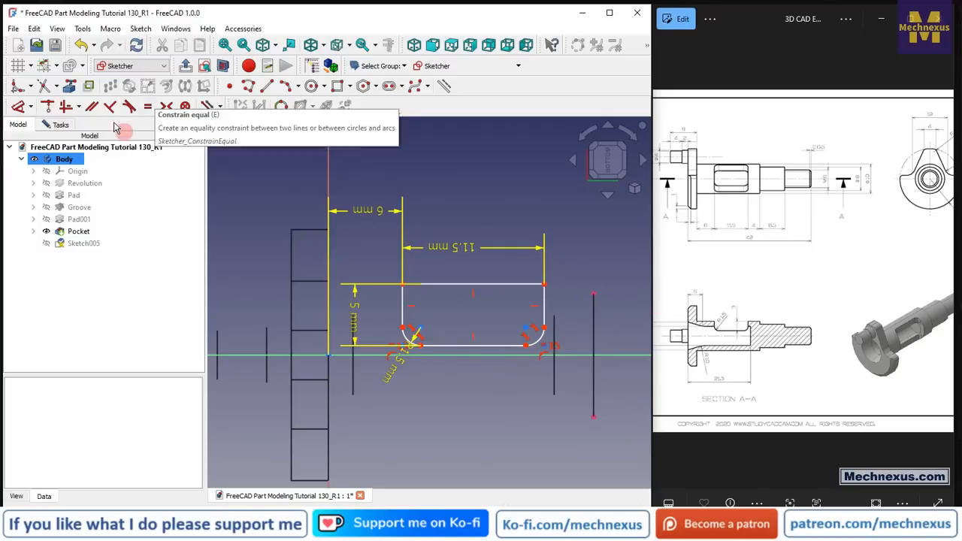
- Set the distance between the profile's inner long edge and the projected shoulder edge's end to 3 mm, and move the dimension clear
{"action": "left_click", "coordinate": [526, 345]}
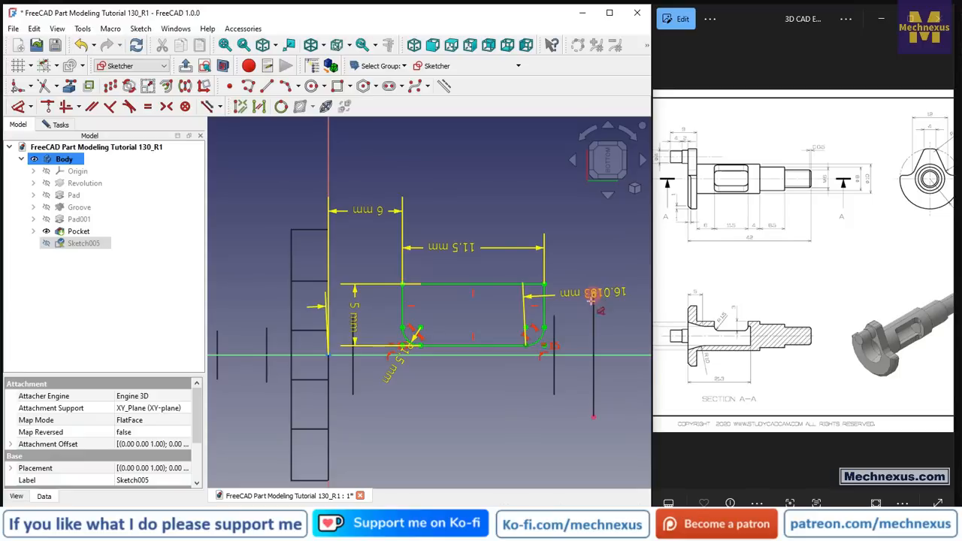
{"action": "left_click", "coordinate": [633, 320]}
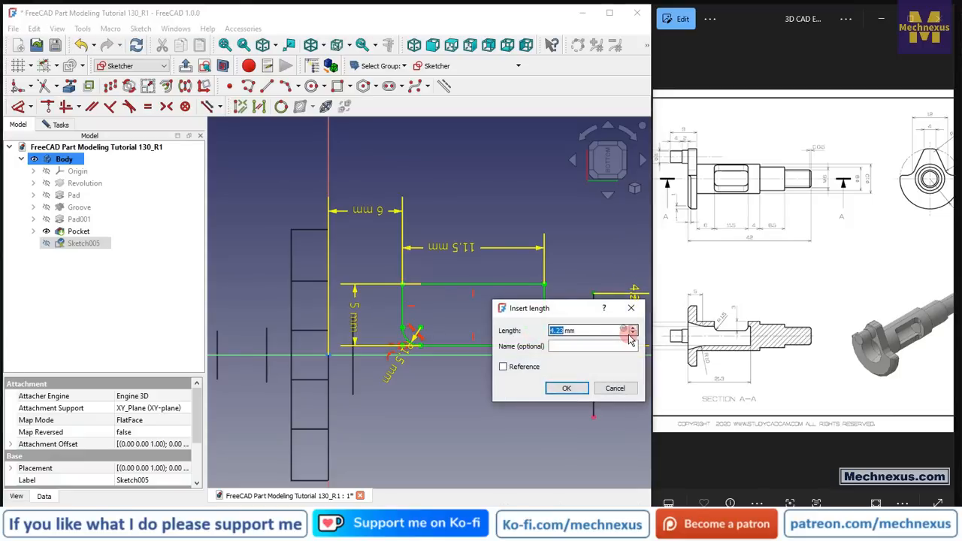
{"action": "type", "text": "3"}
{"action": "key", "text": "Return"}
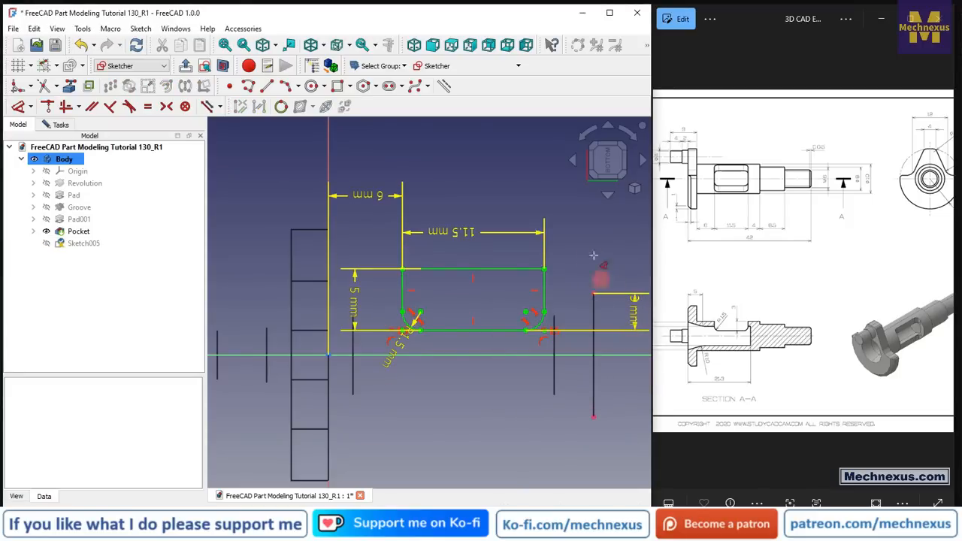
{"action": "left_click_drag", "start_coordinate": [635, 321], "coordinate": [601, 250]}
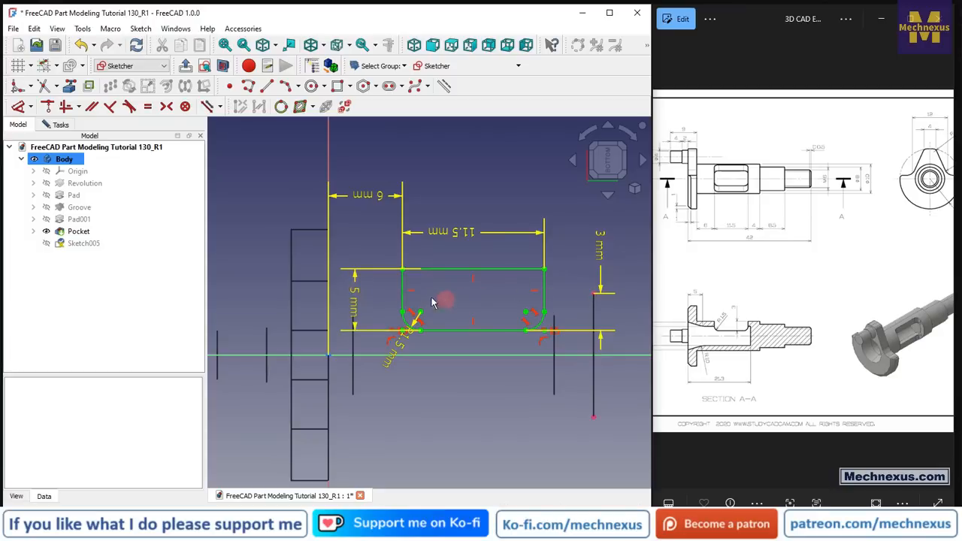
- Switch the display style to Flat lines and move the 5 mm dimension clear of the shaft
{"action": "left_click", "coordinate": [54, 125]}
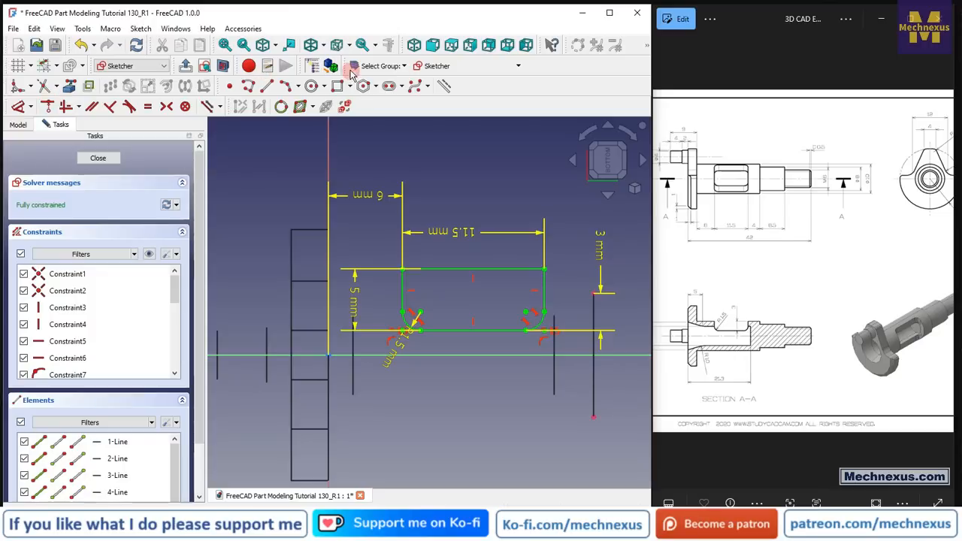
{"action": "left_click", "coordinate": [323, 45]}
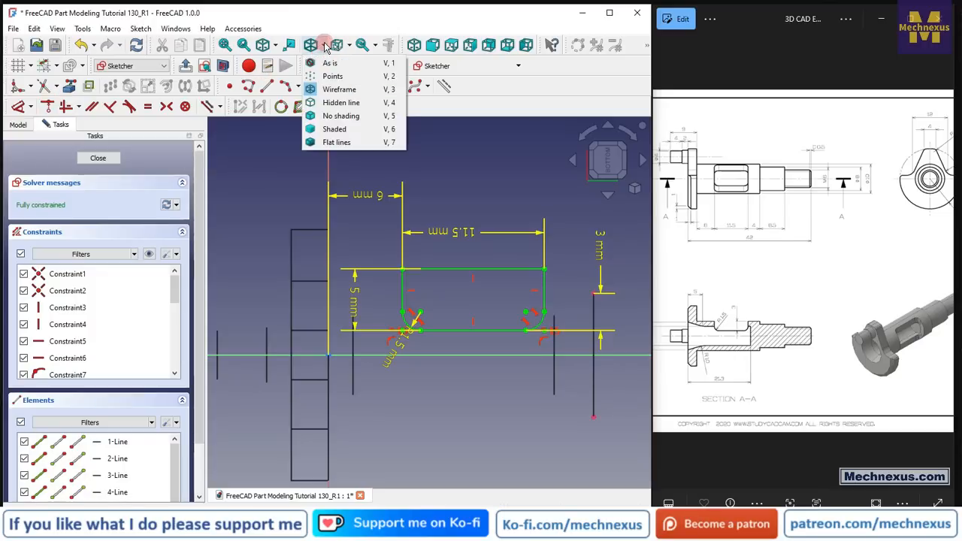
{"action": "left_click", "coordinate": [346, 142]}
{"action": "scroll", "coordinate": [376, 259], "scroll_direction": "up", "scroll_amount": 2}
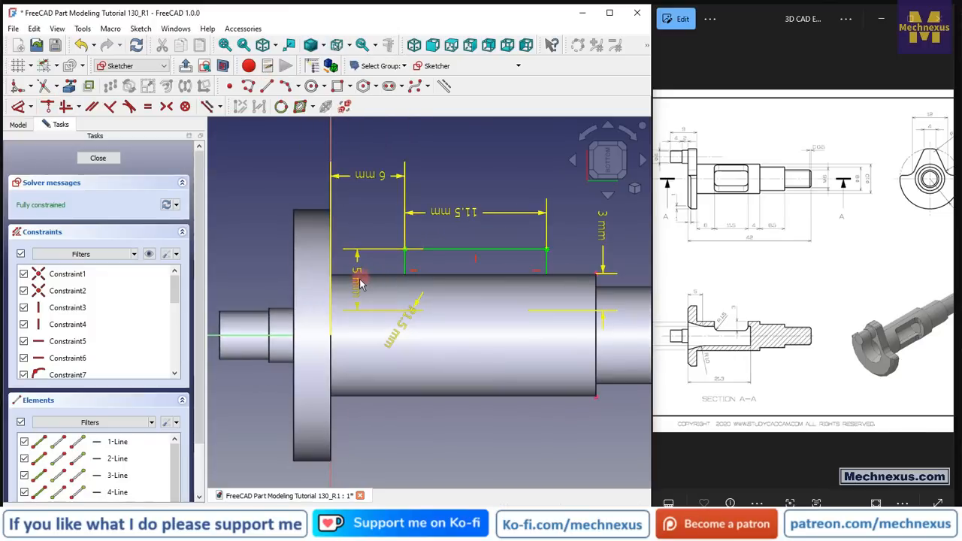
{"action": "left_click_drag", "start_coordinate": [360, 266], "coordinate": [353, 210]}
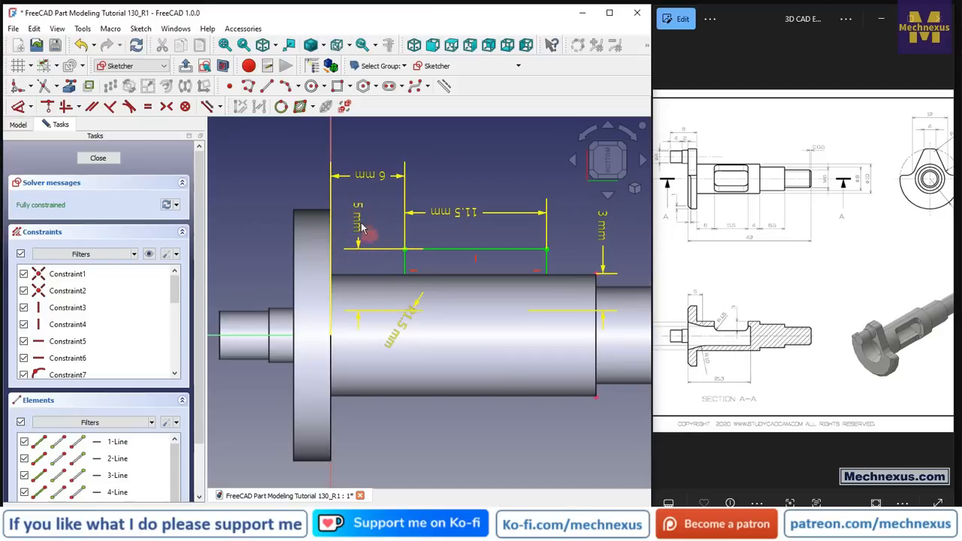
{"action": "mouse_move", "coordinate": [473, 258]}
{"action": "middle_mouse_down"}
{"action": "mouse_move", "coordinate": [396, 307]}
{"action": "mouse_move", "coordinate": [413, 269]}
{"action": "middle_mouse_up"}
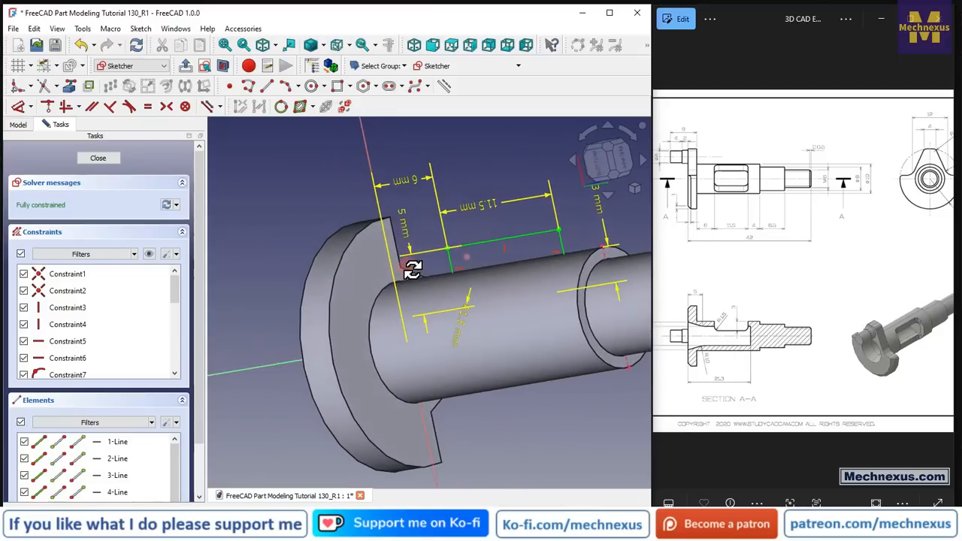
{"action": "scroll", "coordinate": [451, 266], "scroll_direction": "down", "scroll_amount": 3}
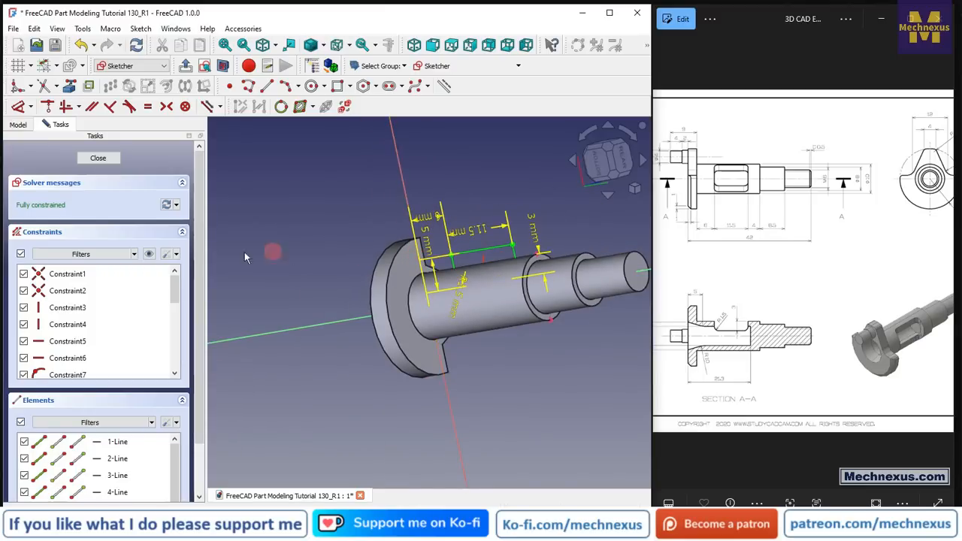
- Close the recess sketch and cut it as a Through all pocket, symmetric to the sketch plane
{"action": "left_click", "coordinate": [18, 124]}
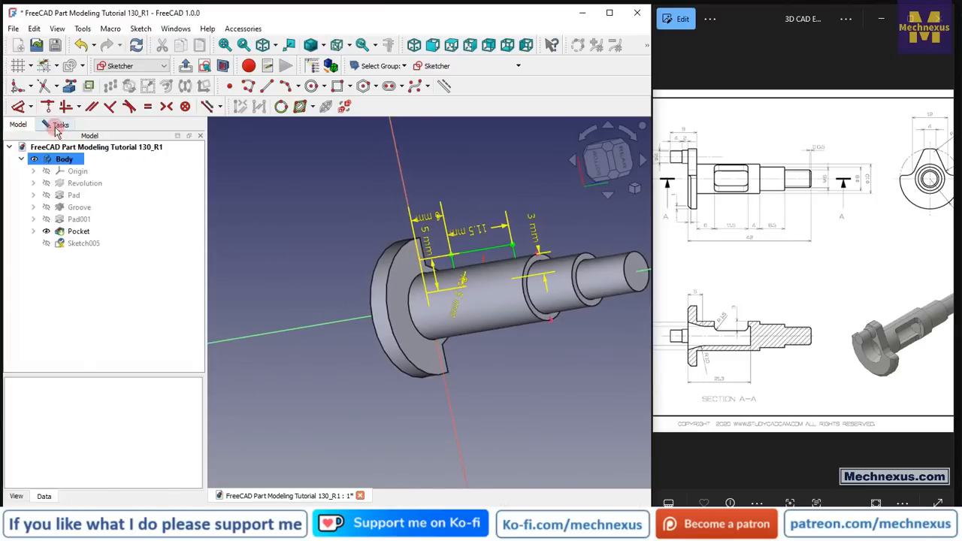
{"action": "left_click", "coordinate": [55, 125]}
{"action": "left_click", "coordinate": [104, 158]}
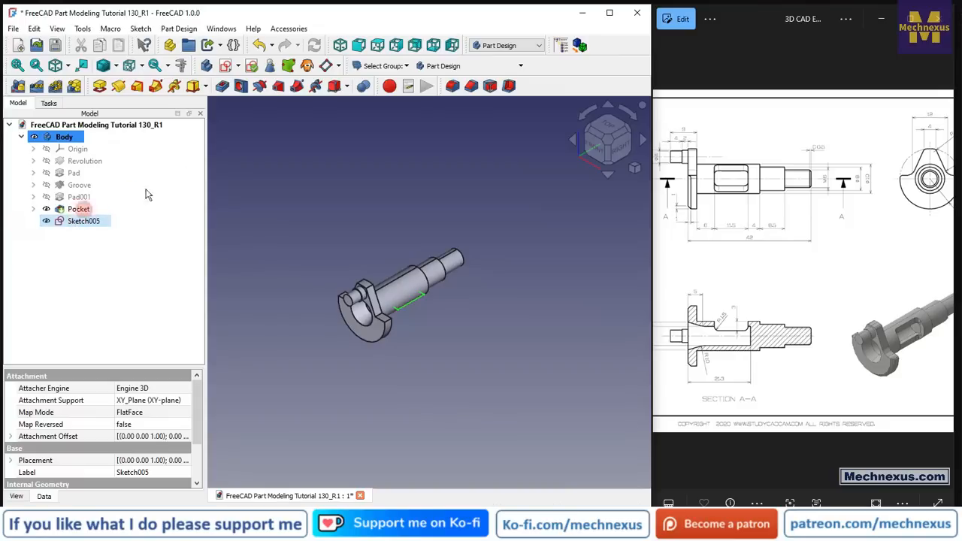
{"action": "left_click", "coordinate": [221, 87]}
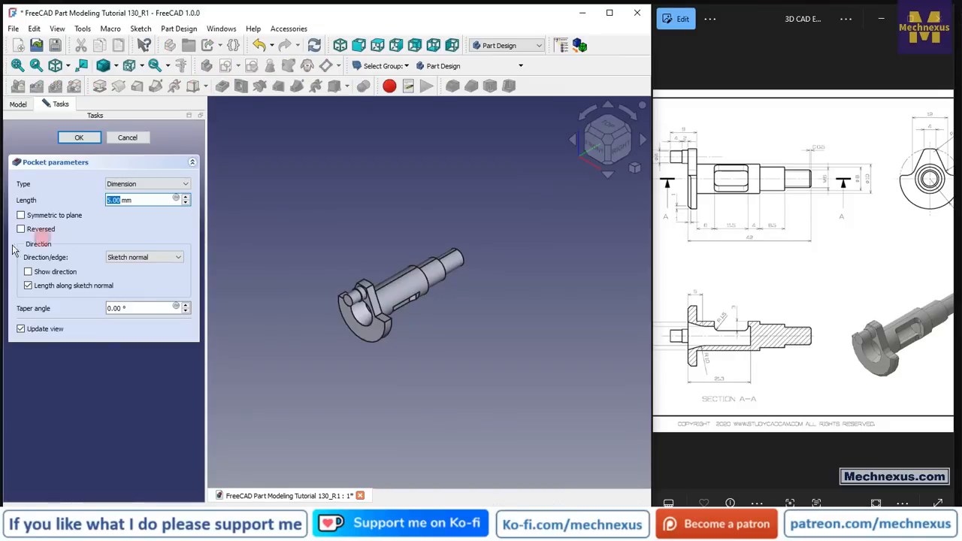
{"action": "left_click", "coordinate": [21, 216]}
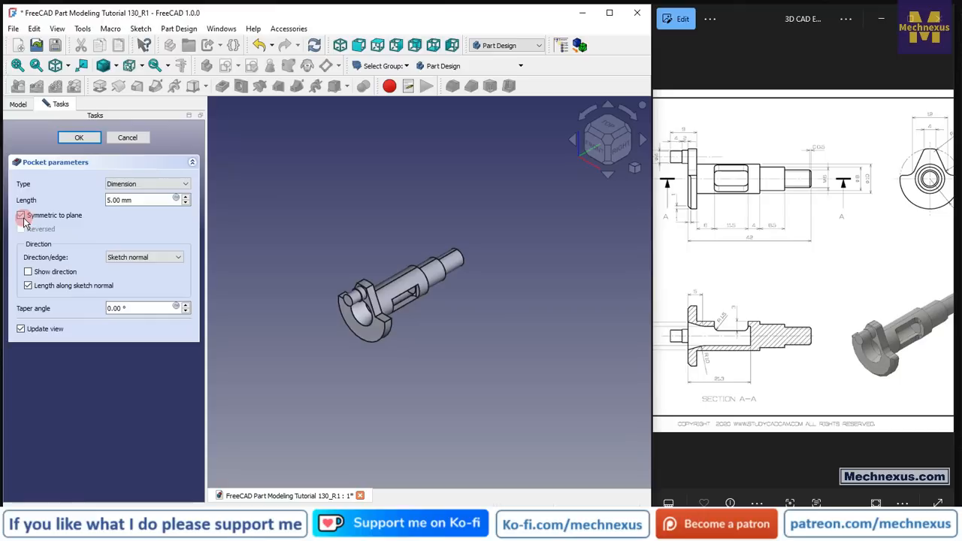
{"action": "left_click", "coordinate": [123, 185]}
{"action": "left_click", "coordinate": [137, 200]}
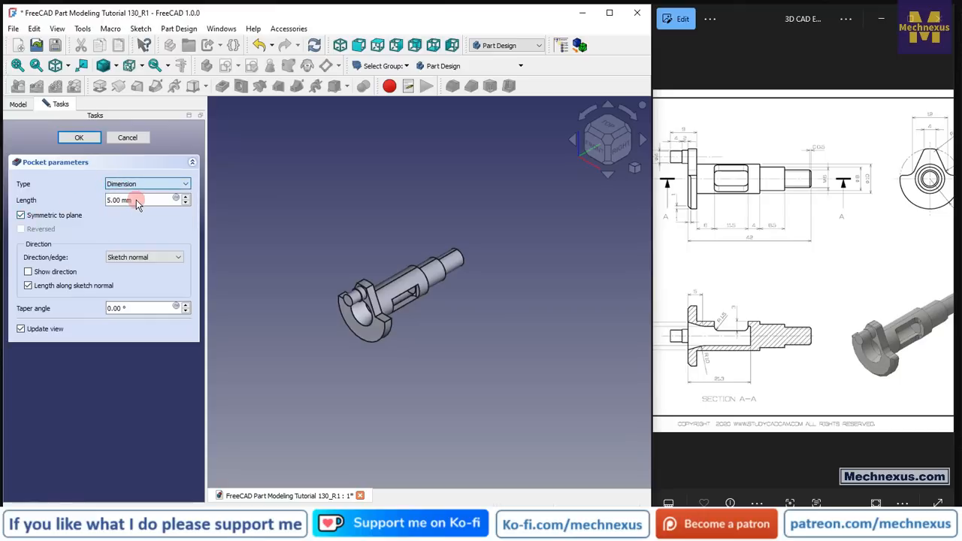
{"action": "left_click", "coordinate": [79, 137]}
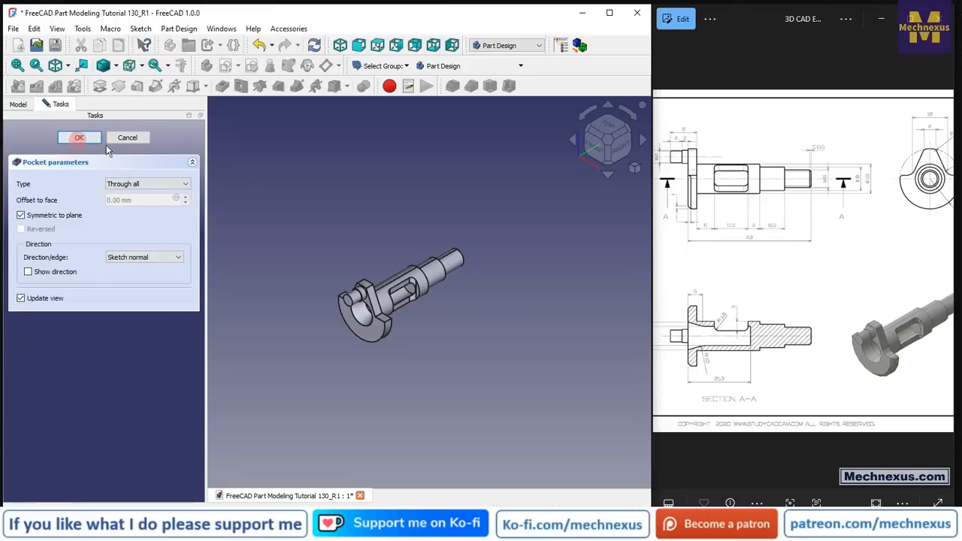
- Chamfer the large outer arc edge on the flange's pin-side face with equal distances of 1 mm
{"action": "scroll", "coordinate": [396, 282], "scroll_direction": "up", "scroll_amount": 5}
{"action": "scroll", "coordinate": [492, 324], "scroll_direction": "up", "scroll_amount": 2}
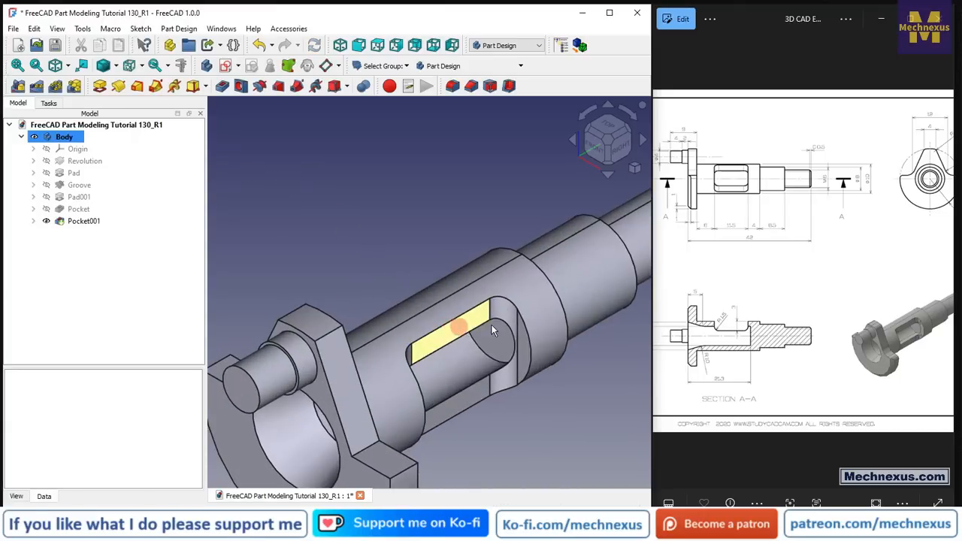
{"action": "mouse_move", "coordinate": [494, 326]}
{"action": "middle_mouse_down"}
{"action": "mouse_move", "coordinate": [453, 356]}
{"action": "mouse_move", "coordinate": [539, 322]}
{"action": "mouse_move", "coordinate": [490, 337]}
{"action": "mouse_move", "coordinate": [483, 320]}
{"action": "mouse_move", "coordinate": [432, 366]}
{"action": "mouse_move", "coordinate": [515, 323]}
{"action": "mouse_move", "coordinate": [498, 333]}
{"action": "middle_mouse_up"}
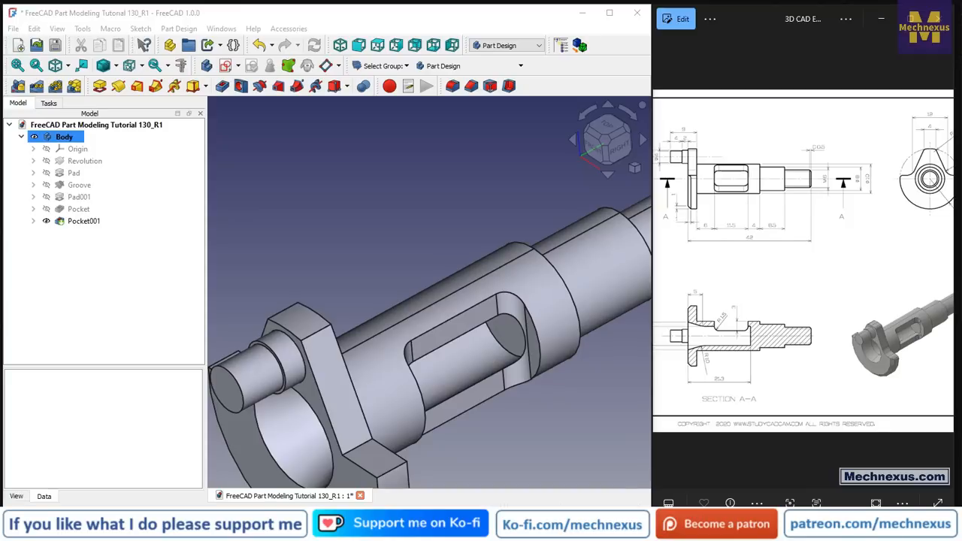
{"action": "scroll", "coordinate": [721, 203], "scroll_direction": "up", "scroll_amount": 4}
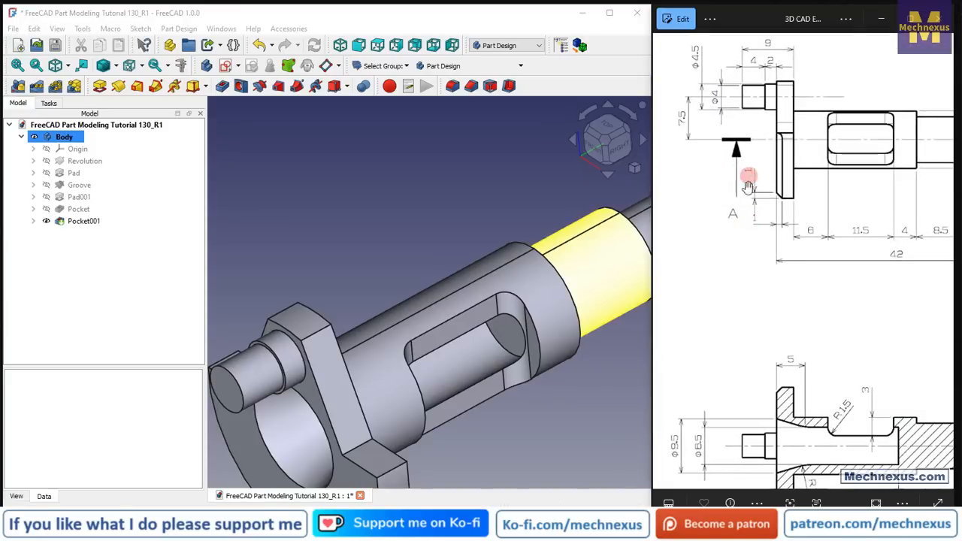
{"action": "scroll", "coordinate": [428, 203], "scroll_direction": "down", "scroll_amount": 4}
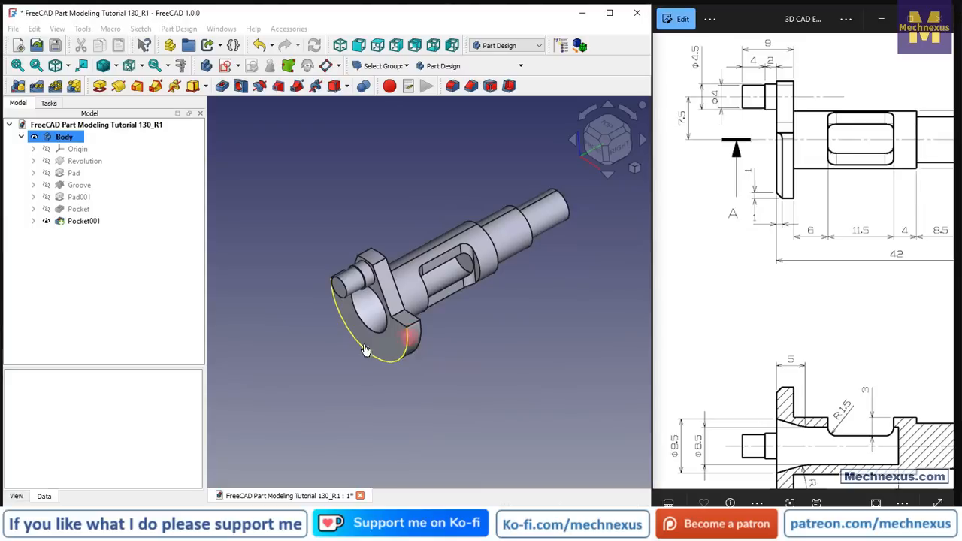
{"action": "left_click", "coordinate": [401, 342]}
{"action": "left_click", "coordinate": [471, 86]}
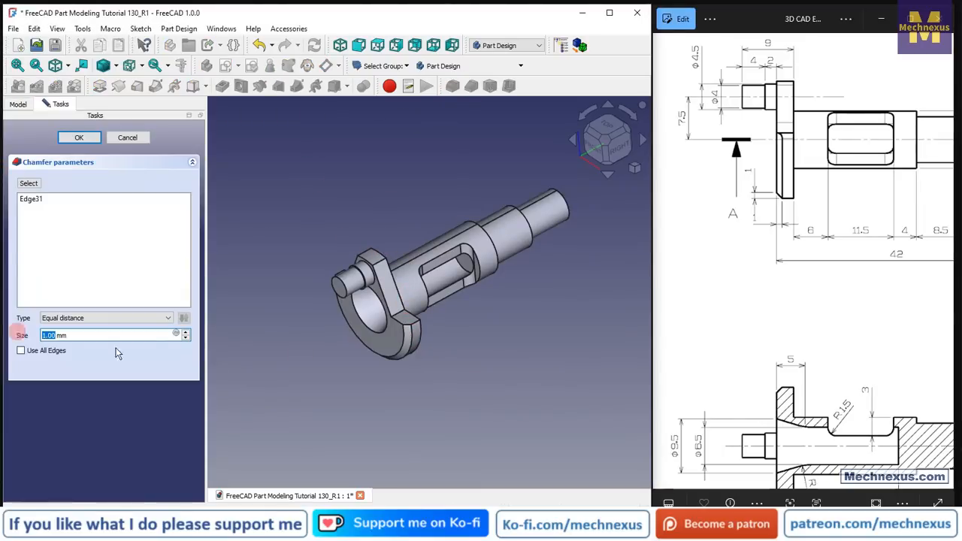
{"action": "left_click", "coordinate": [87, 140]}
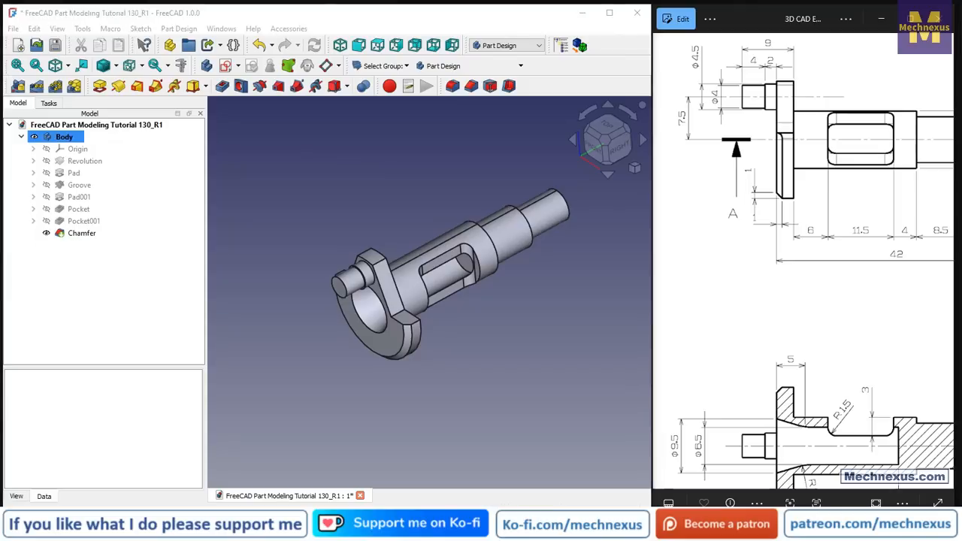
- Fillet the circular edge inside the bore where the flared mouth meets the straight bore, with a 10 mm radius
{"action": "scroll", "coordinate": [780, 221], "scroll_direction": "down", "scroll_amount": 2}
{"action": "scroll", "coordinate": [819, 394], "scroll_direction": "up", "scroll_amount": 2}
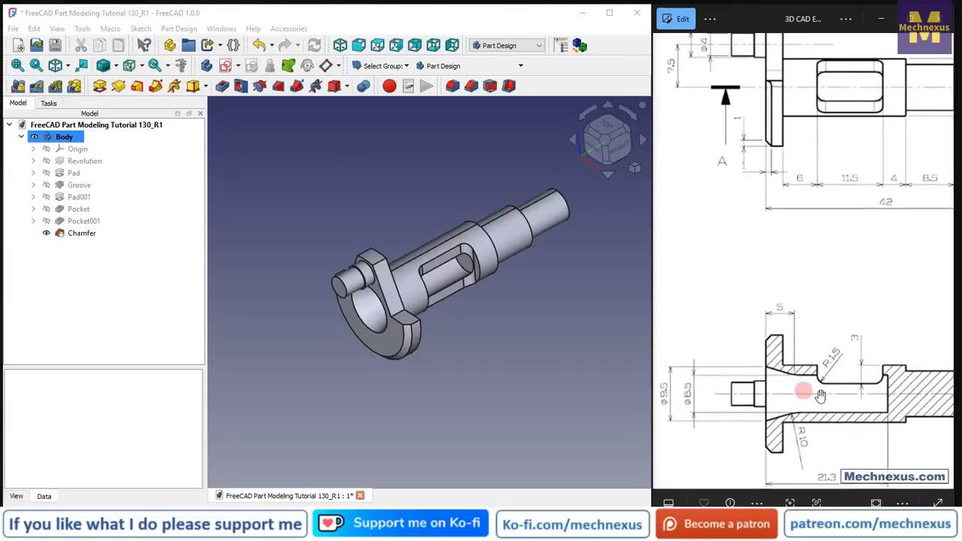
{"action": "scroll", "coordinate": [765, 340], "scroll_direction": "down", "scroll_amount": 2}
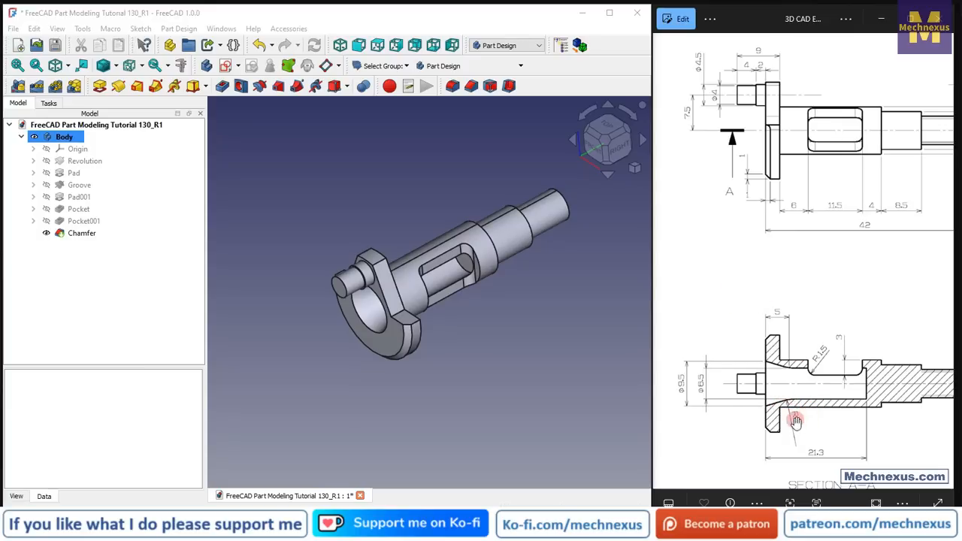
{"action": "scroll", "coordinate": [363, 303], "scroll_direction": "up", "scroll_amount": 5}
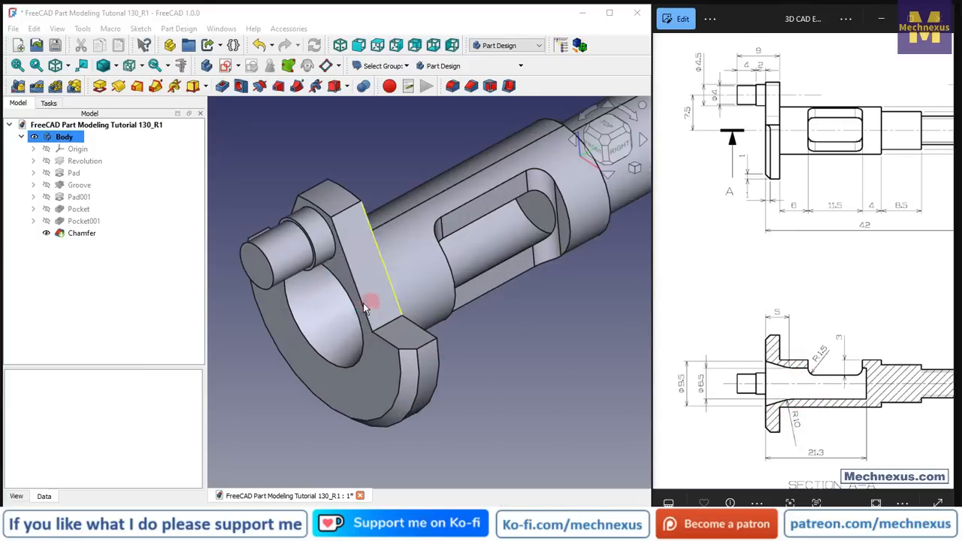
{"action": "middle_click_drag", "start_coordinate": [457, 294], "coordinate": [337, 319]}
{"action": "left_click", "coordinate": [304, 334]}
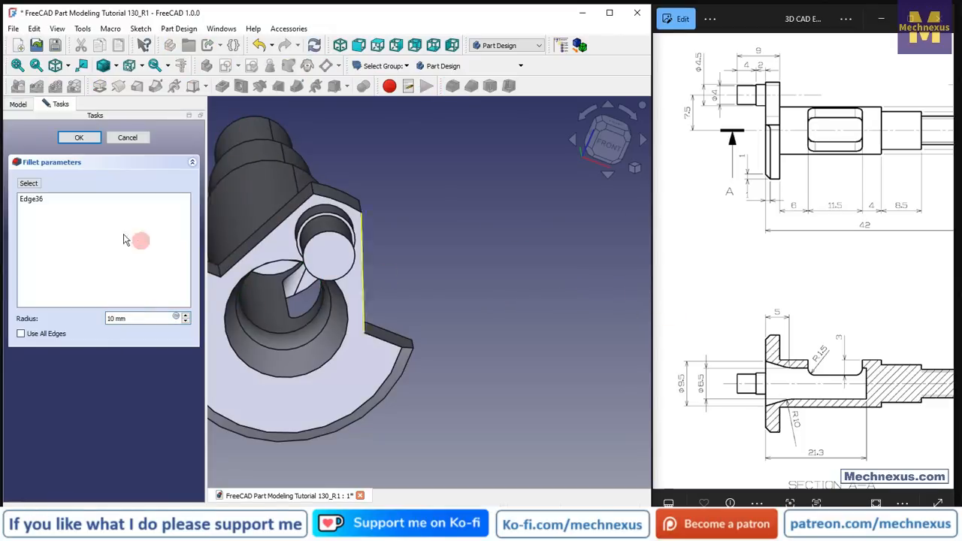
{"action": "left_click", "coordinate": [78, 139]}
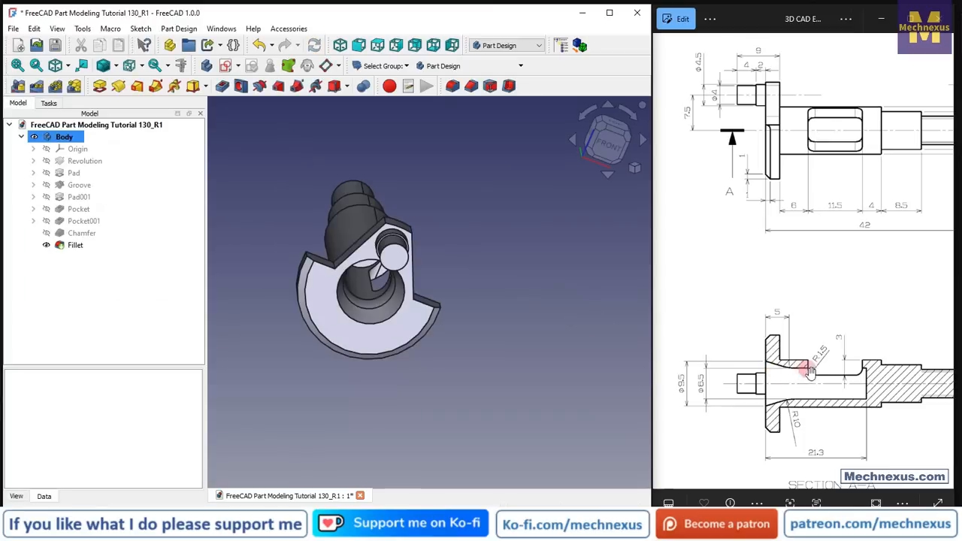
- Chamfer the circular edge at the free end of the shaft's thinnest section by 0.5 mm
{"action": "mouse_move", "coordinate": [328, 276]}
{"action": "middle_mouse_down"}
{"action": "mouse_move", "coordinate": [216, 278]}
{"action": "mouse_move", "coordinate": [283, 290]}
{"action": "middle_mouse_up"}
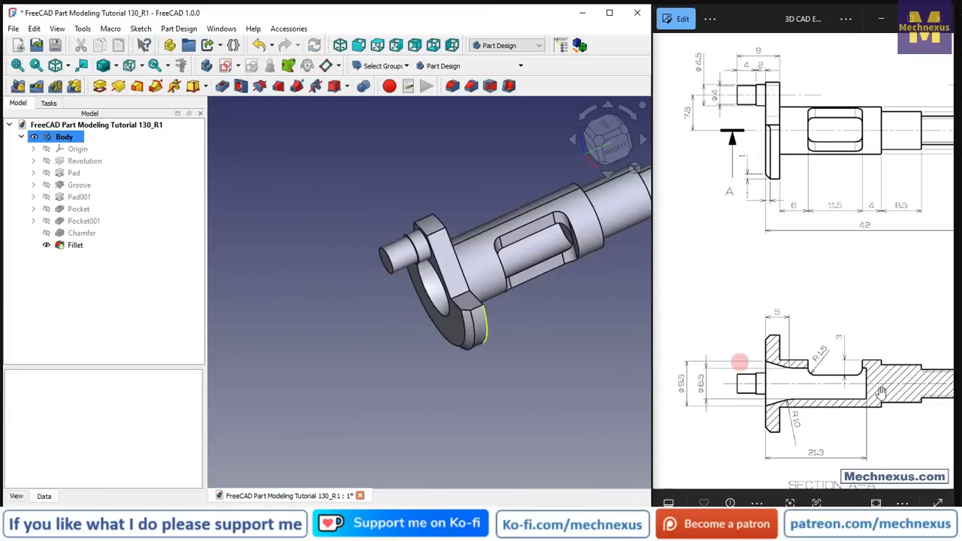
{"action": "scroll", "coordinate": [781, 359], "scroll_direction": "down", "scroll_amount": 3}
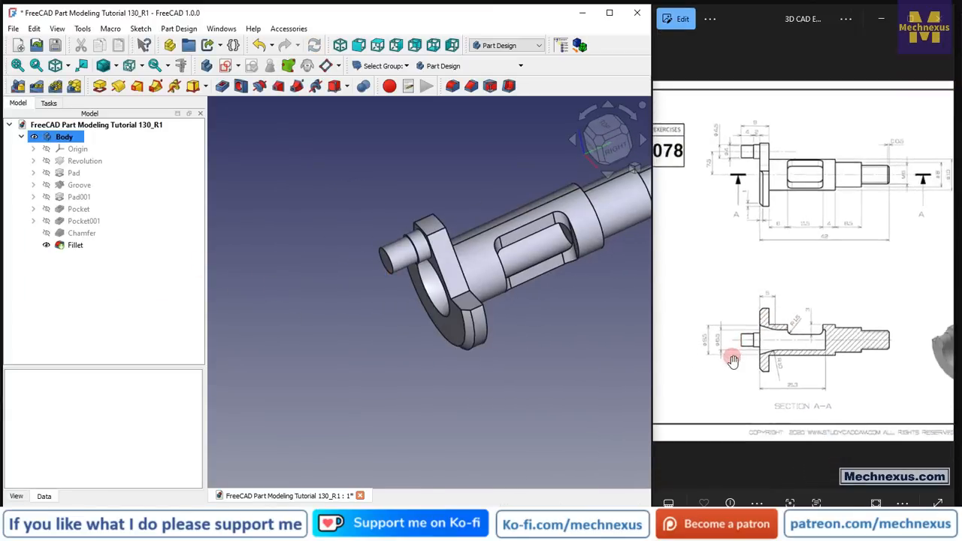
{"action": "scroll", "coordinate": [810, 166], "scroll_direction": "up", "scroll_amount": 2}
{"action": "left_click_drag", "start_coordinate": [845, 218], "coordinate": [759, 207]}
{"action": "scroll", "coordinate": [376, 268], "scroll_direction": "down", "scroll_amount": 4}
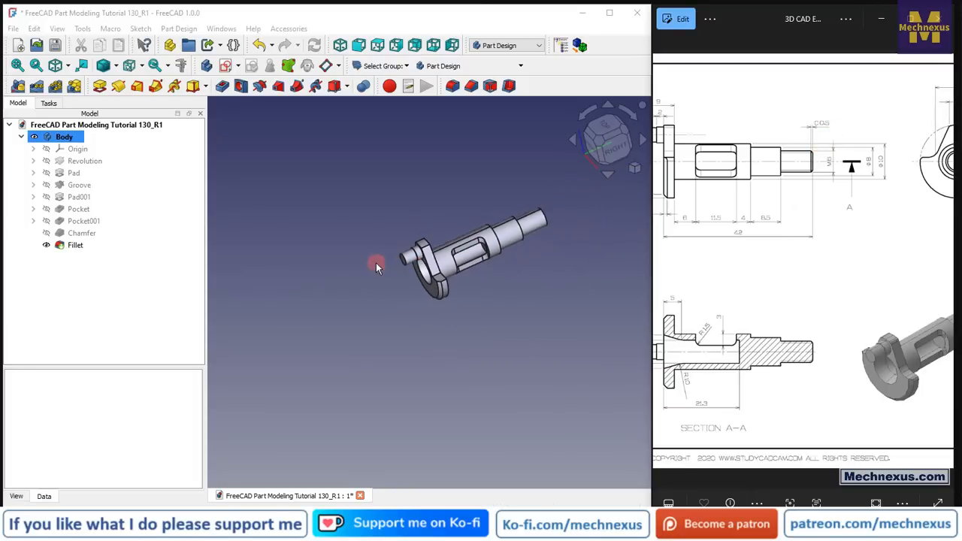
{"action": "scroll", "coordinate": [572, 227], "scroll_direction": "up", "scroll_amount": 5}
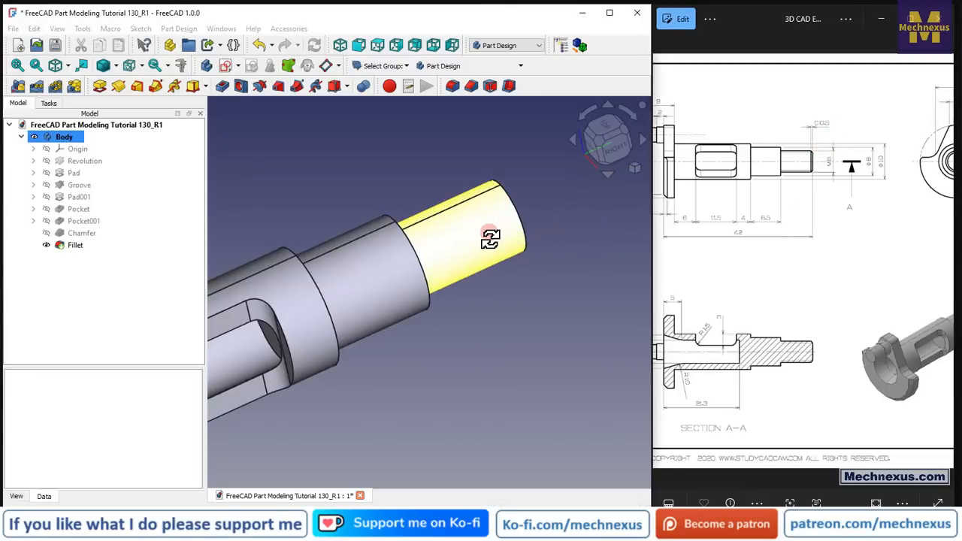
{"action": "middle_click_drag", "start_coordinate": [489, 236], "coordinate": [463, 250]}
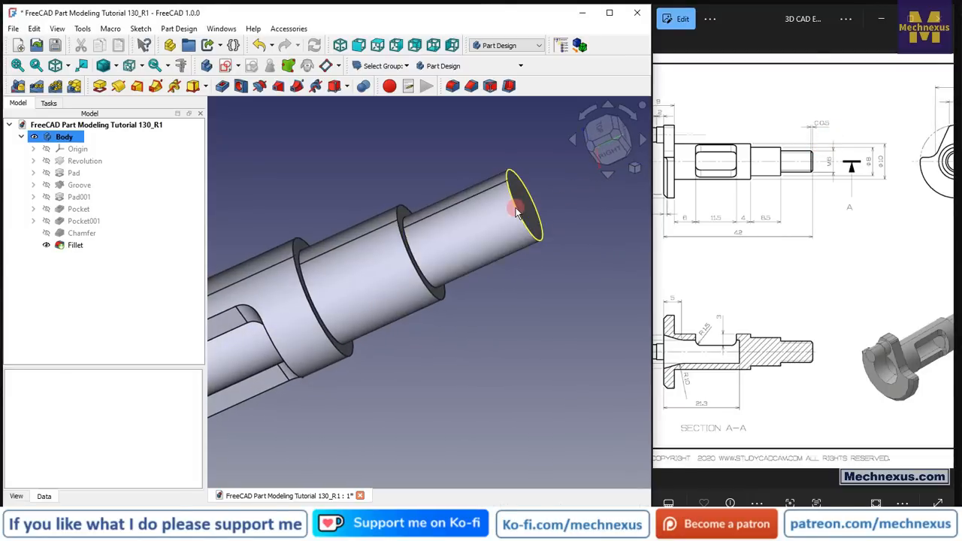
{"action": "left_click", "coordinate": [518, 211]}
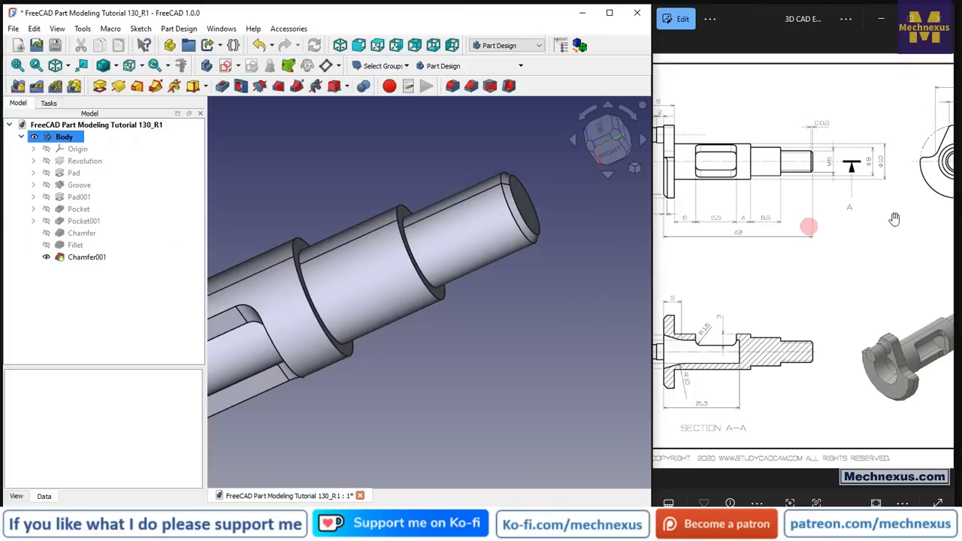
- Check the drawing's front view and section A-A for any remaining features or dimensions to model
{"action": "scroll", "coordinate": [868, 214], "scroll_direction": "down", "scroll_amount": 5}
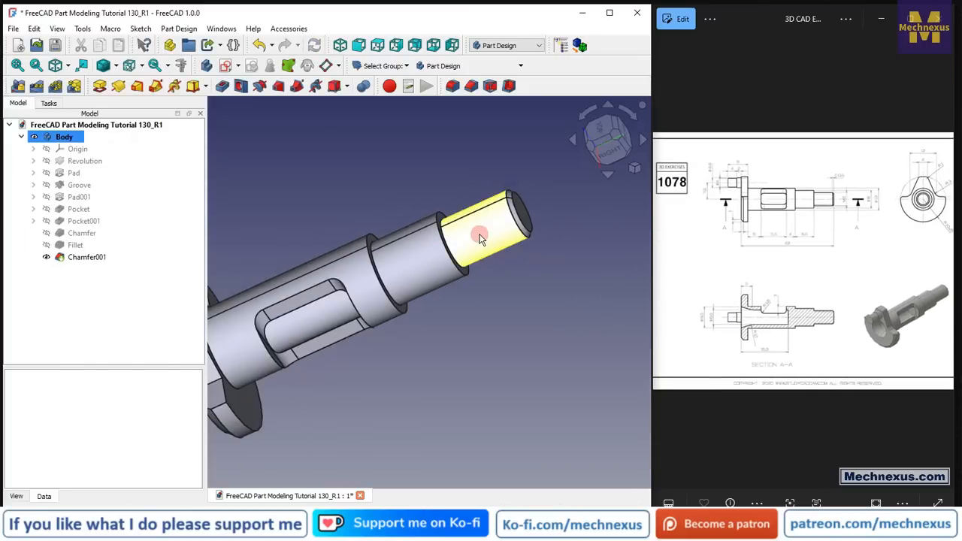
{"action": "scroll", "coordinate": [807, 243], "scroll_direction": "up", "scroll_amount": 4}
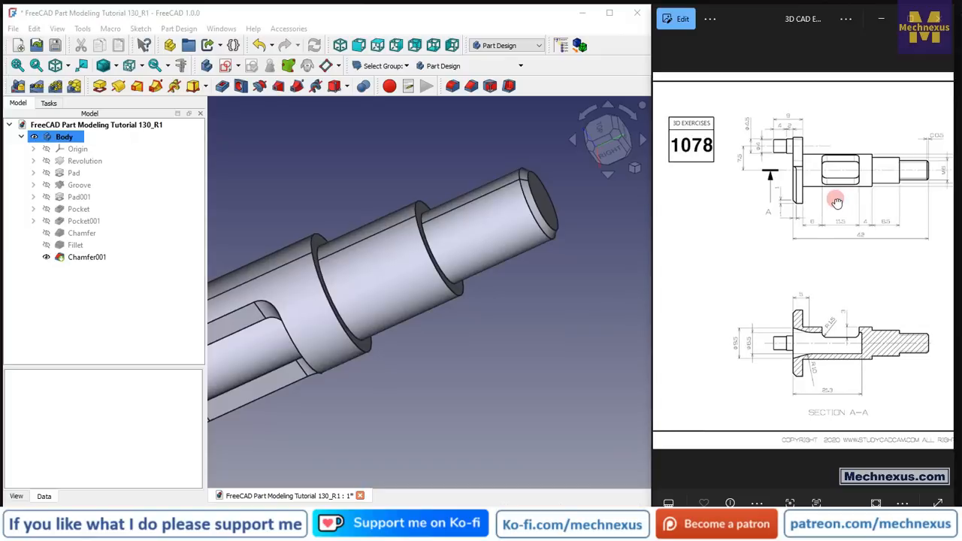
{"action": "mouse_move", "coordinate": [840, 184]}
{"action": "left_mouse_down"}
{"action": "mouse_move", "coordinate": [787, 210]}
{"action": "mouse_move", "coordinate": [649, 209]}
{"action": "left_mouse_up"}
{"action": "scroll", "coordinate": [816, 200], "scroll_direction": "up", "scroll_amount": 2}
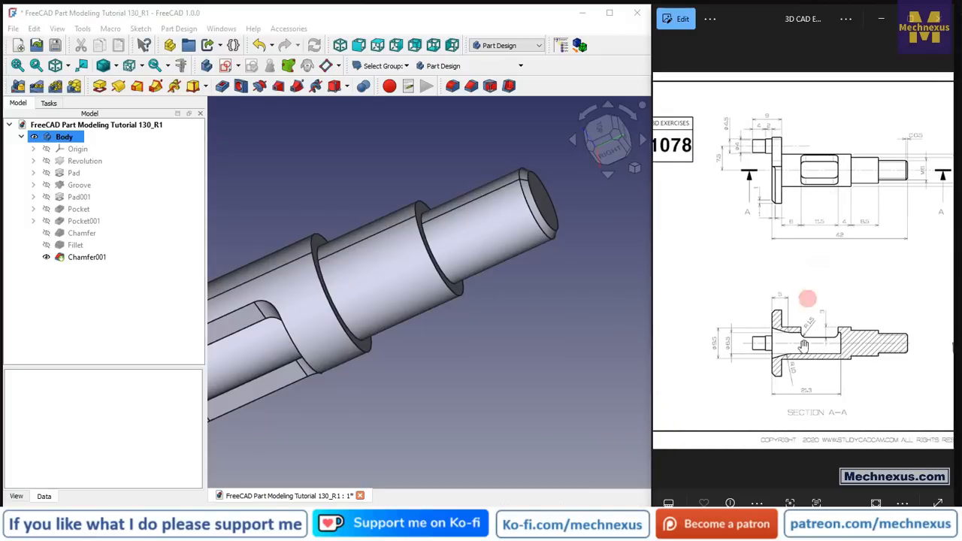
{"action": "scroll", "coordinate": [826, 333], "scroll_direction": "up", "scroll_amount": 3}
{"action": "scroll", "coordinate": [858, 369], "scroll_direction": "up", "scroll_amount": 2}
{"action": "scroll", "coordinate": [782, 367], "scroll_direction": "up", "scroll_amount": 2}
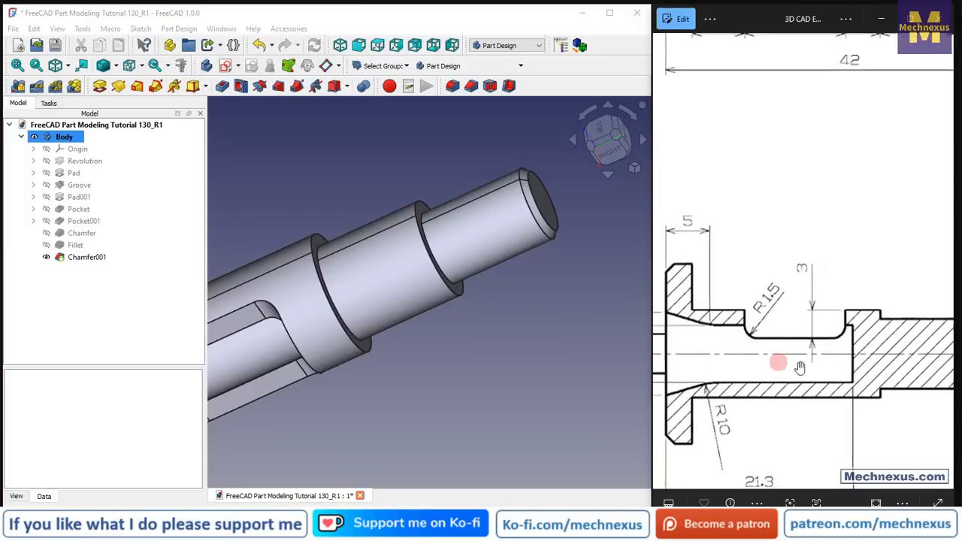
{"action": "left_click_drag", "start_coordinate": [801, 366], "coordinate": [710, 356]}
{"action": "left_click_drag", "start_coordinate": [767, 346], "coordinate": [886, 296]}
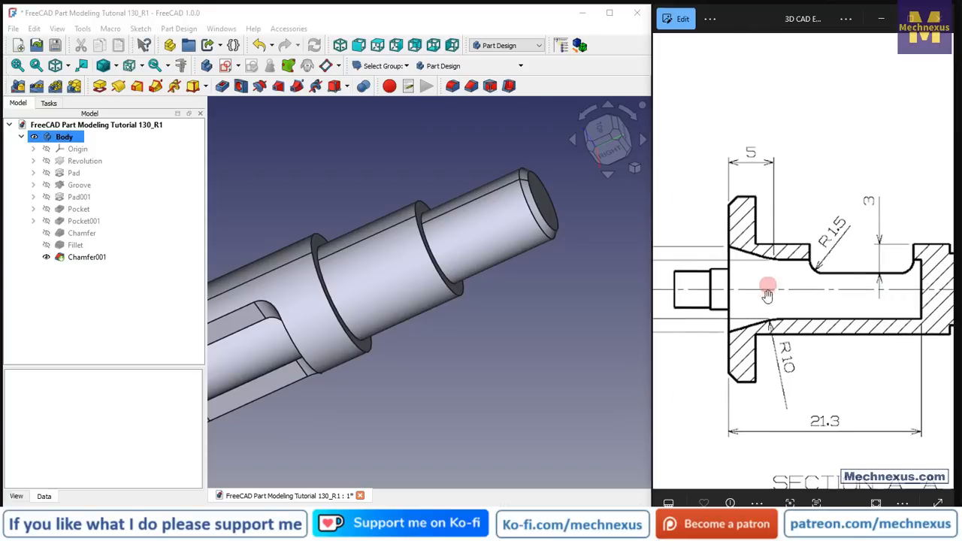
{"action": "mouse_move", "coordinate": [766, 281]}
{"action": "left_mouse_down"}
{"action": "mouse_move", "coordinate": [806, 259]}
{"action": "mouse_move", "coordinate": [807, 284]}
{"action": "mouse_move", "coordinate": [717, 309]}
{"action": "left_mouse_up"}
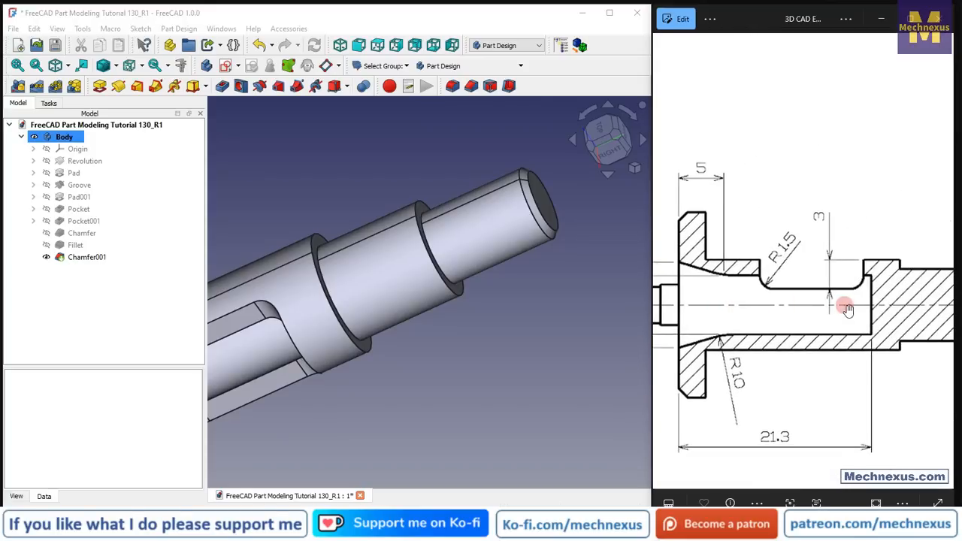
{"action": "left_click_drag", "start_coordinate": [845, 308], "coordinate": [792, 304]}
{"action": "scroll", "coordinate": [794, 294], "scroll_direction": "down", "scroll_amount": 2}
{"action": "scroll", "coordinate": [793, 269], "scroll_direction": "down", "scroll_amount": 2}
{"action": "left_click", "coordinate": [531, 317]}
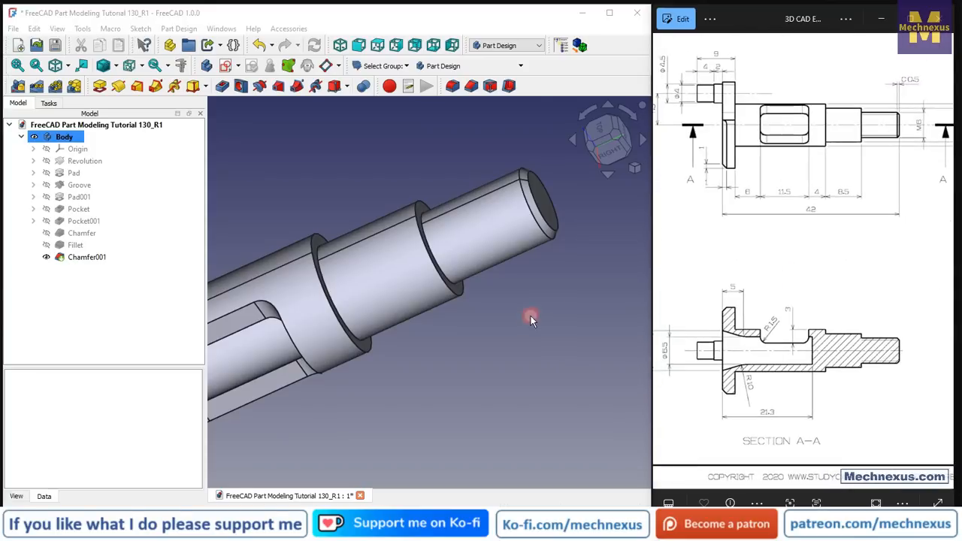
- Show the shaft in isometric view and compare its shape with the shaded isometric picture on the drawing
{"action": "left_click", "coordinate": [634, 167]}
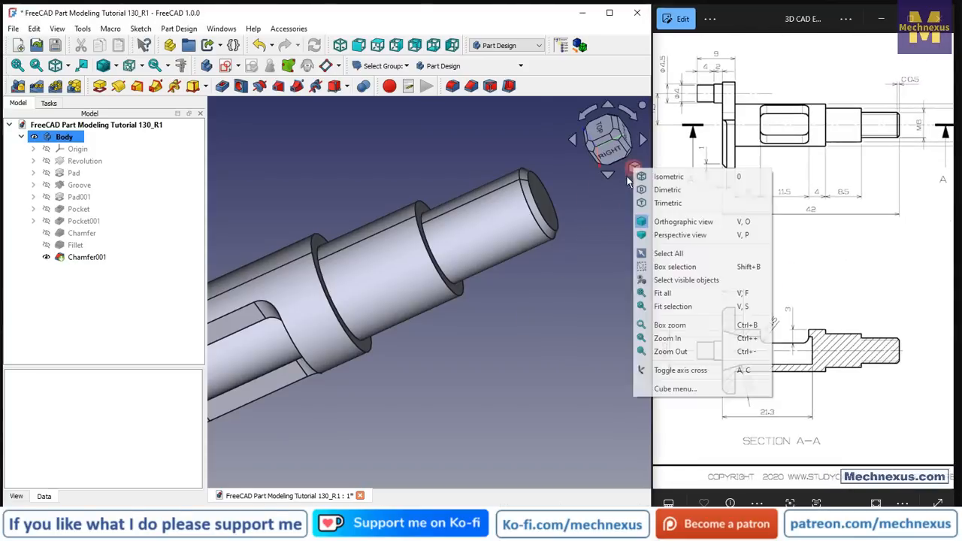
{"action": "left_click", "coordinate": [668, 177]}
{"action": "scroll", "coordinate": [818, 281], "scroll_direction": "down", "scroll_amount": 2}
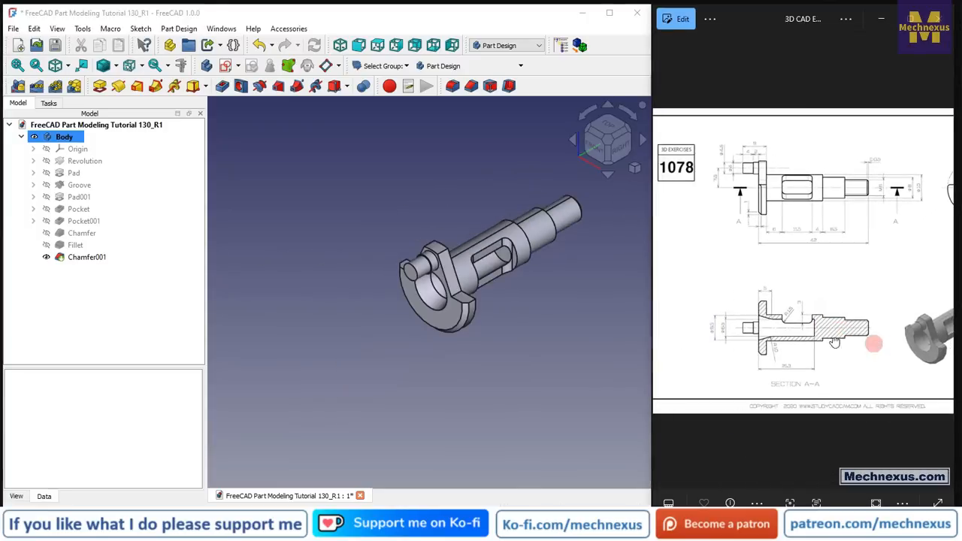
{"action": "left_click_drag", "start_coordinate": [864, 343], "coordinate": [744, 324]}
{"action": "scroll", "coordinate": [865, 343], "scroll_direction": "up", "scroll_amount": 1}
{"action": "scroll", "coordinate": [866, 346], "scroll_direction": "up", "scroll_amount": 3}
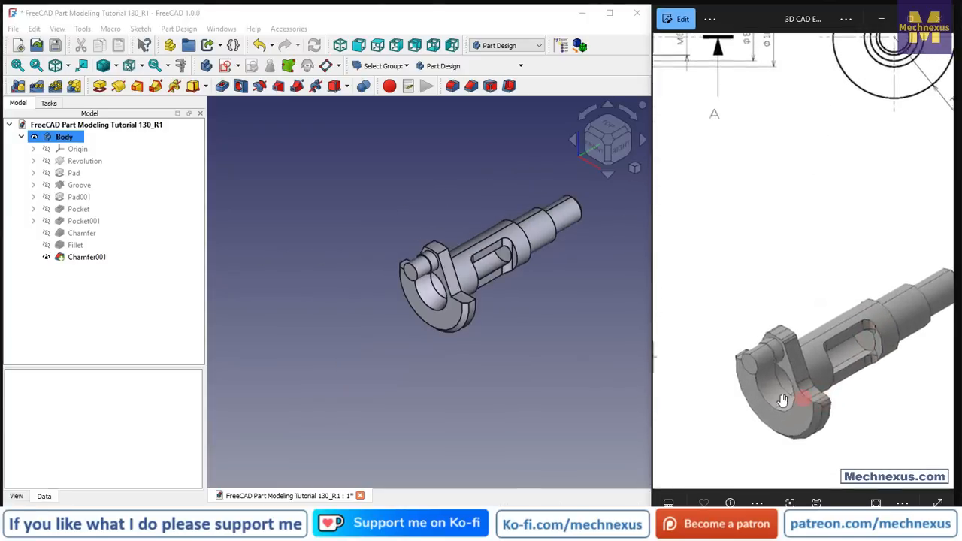
{"action": "left_click_drag", "start_coordinate": [830, 369], "coordinate": [781, 364]}
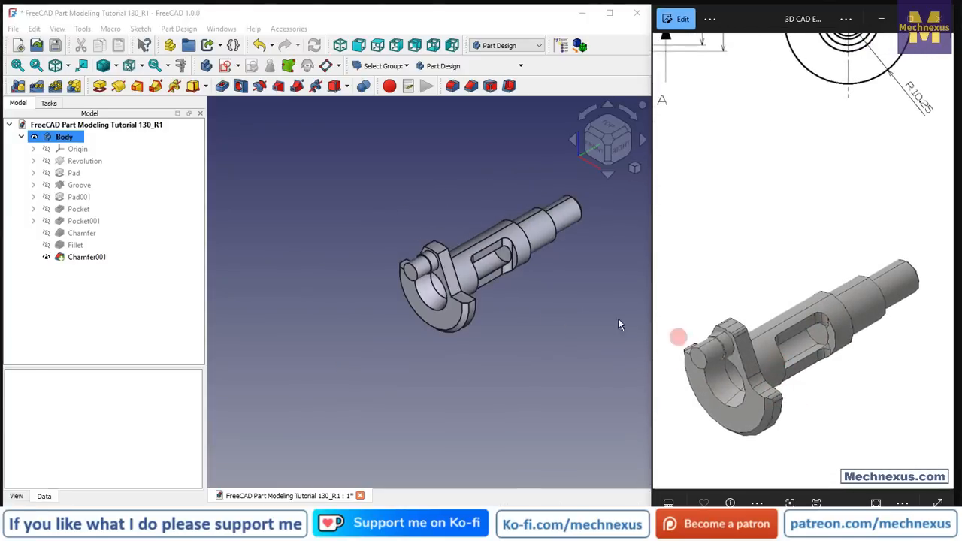
{"action": "scroll", "coordinate": [418, 353], "scroll_direction": "down", "scroll_amount": 1}
{"action": "scroll", "coordinate": [508, 242], "scroll_direction": "up", "scroll_amount": 4}
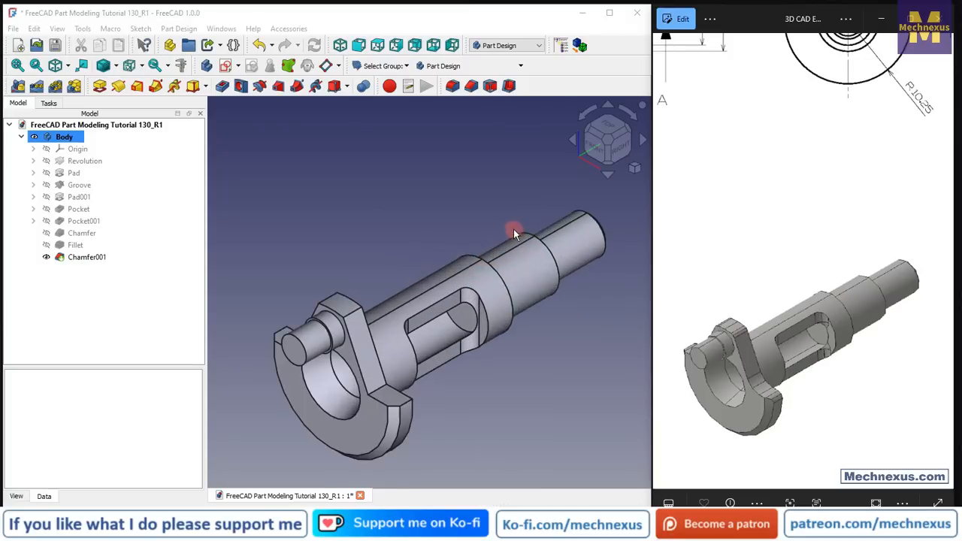
{"action": "left_click", "coordinate": [560, 277]}
{"action": "scroll", "coordinate": [560, 277], "scroll_direction": "down", "scroll_amount": 3}
{"action": "left_click_drag", "start_coordinate": [825, 458], "coordinate": [837, 410]}
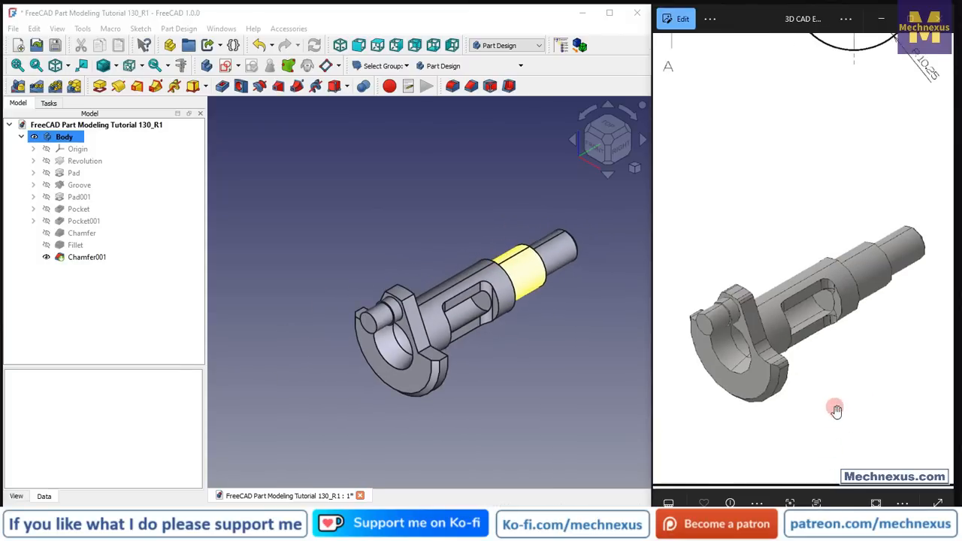
{"action": "scroll", "coordinate": [592, 330], "scroll_direction": "up", "scroll_amount": 1}
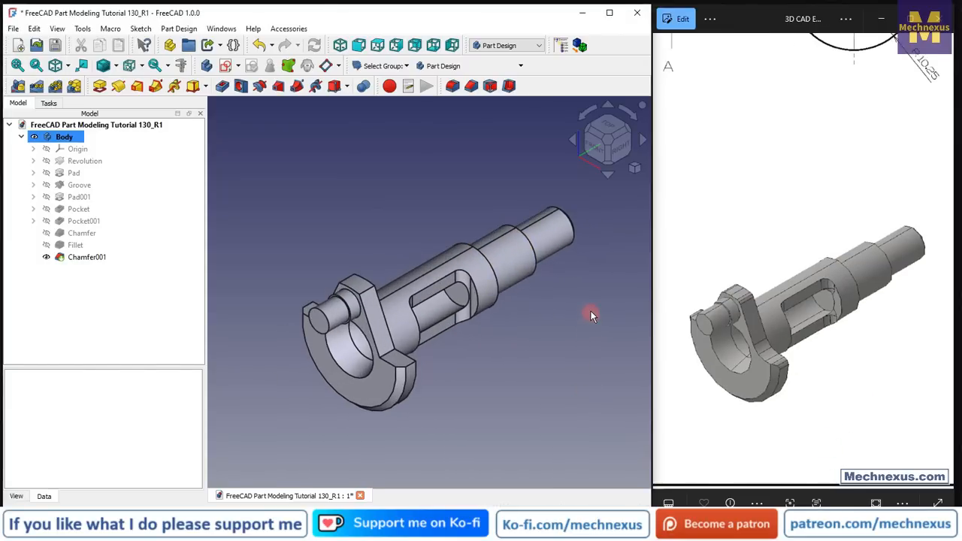
- Review the whole 1078 drawing sheet against the completed shaft model
{"action": "scroll", "coordinate": [843, 291], "scroll_direction": "down", "scroll_amount": 3}
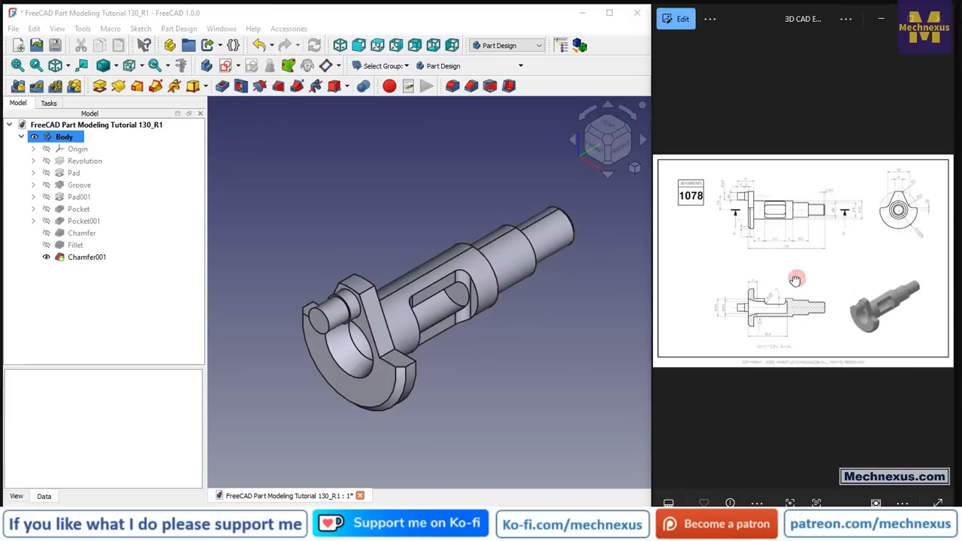
{"action": "scroll", "coordinate": [764, 221], "scroll_direction": "up", "scroll_amount": 2}
{"action": "scroll", "coordinate": [837, 276], "scroll_direction": "up", "scroll_amount": 2}
{"action": "left_click_drag", "start_coordinate": [902, 286], "coordinate": [878, 290]}
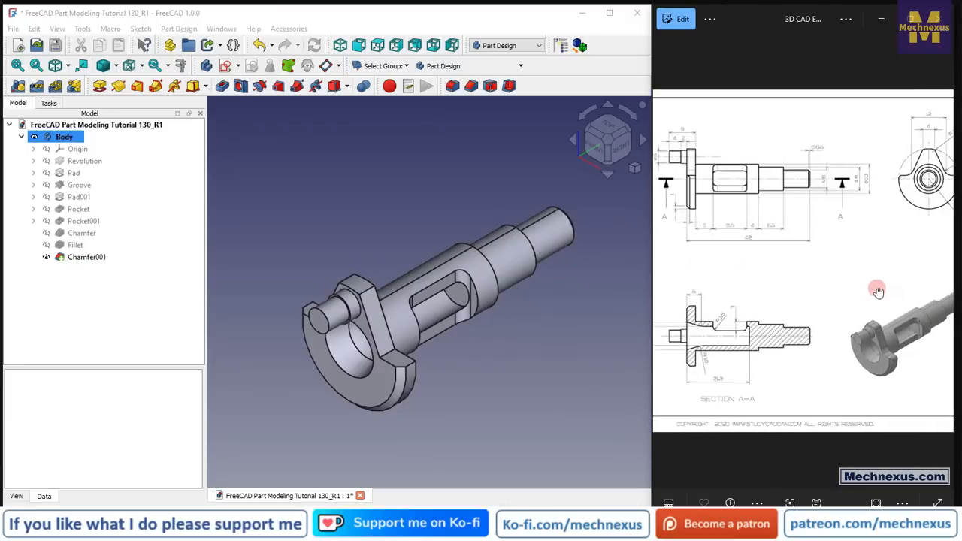
{"action": "scroll", "coordinate": [879, 292], "scroll_direction": "down", "scroll_amount": 2}
{"action": "scroll", "coordinate": [879, 291], "scroll_direction": "up", "scroll_amount": 2}
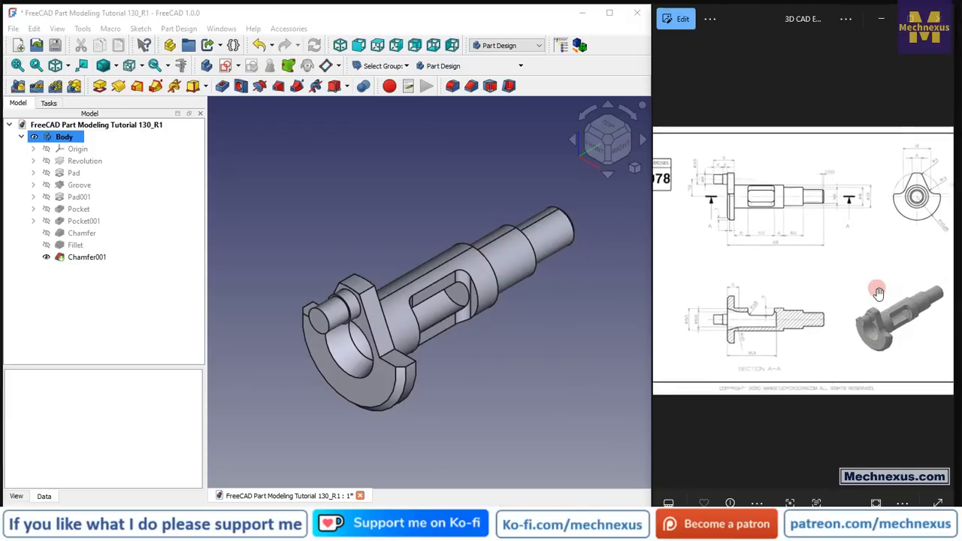
{"action": "scroll", "coordinate": [878, 291], "scroll_direction": "down", "scroll_amount": 1}
{"action": "mouse_move", "coordinate": [889, 286]}
{"action": "left_mouse_down"}
{"action": "mouse_move", "coordinate": [850, 285]}
{"action": "mouse_move", "coordinate": [883, 285]}
{"action": "left_mouse_up"}
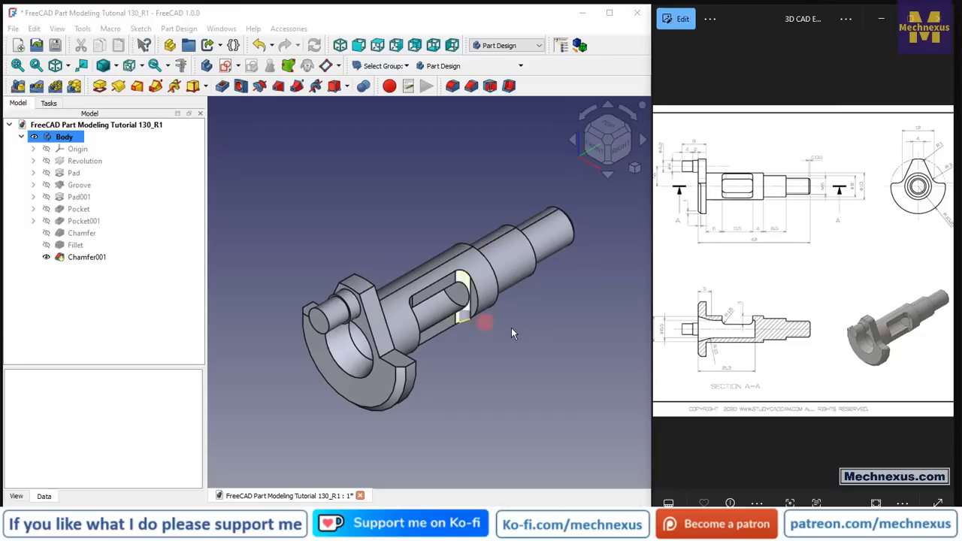
{"action": "scroll", "coordinate": [535, 339], "scroll_direction": "down", "scroll_amount": 1}
{"action": "scroll", "coordinate": [741, 342], "scroll_direction": "up", "scroll_amount": 2}
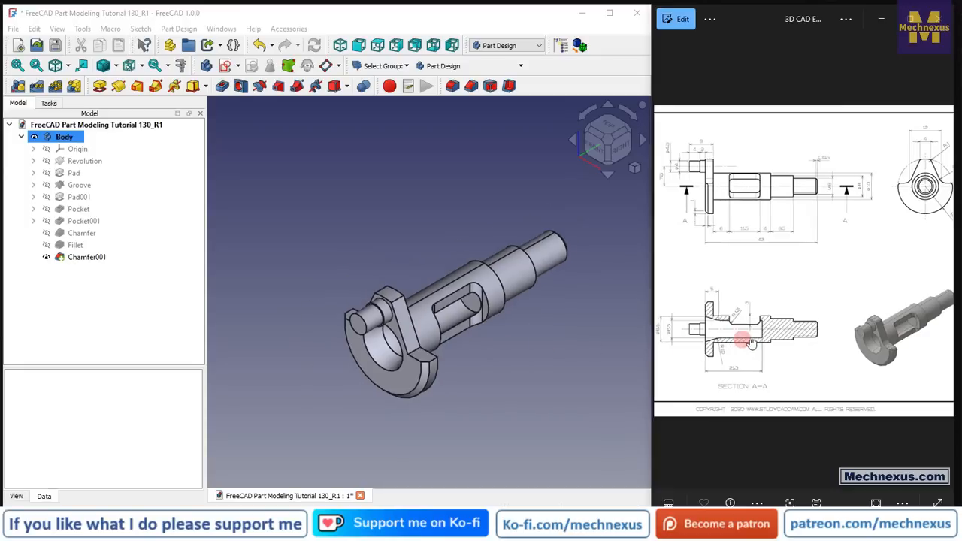
{"action": "mouse_move", "coordinate": [768, 342]}
{"action": "left_mouse_down"}
{"action": "mouse_move", "coordinate": [805, 343]}
{"action": "mouse_move", "coordinate": [727, 346]}
{"action": "left_mouse_up"}
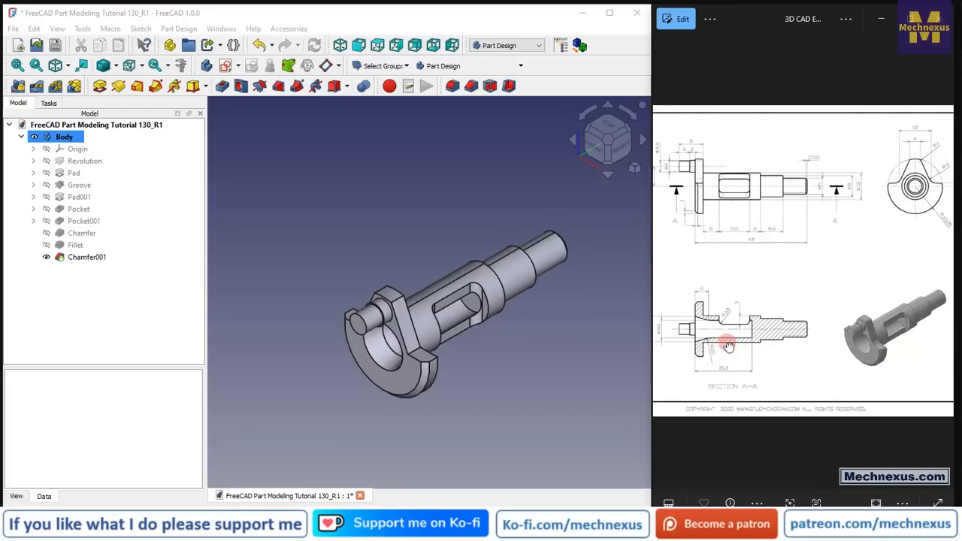